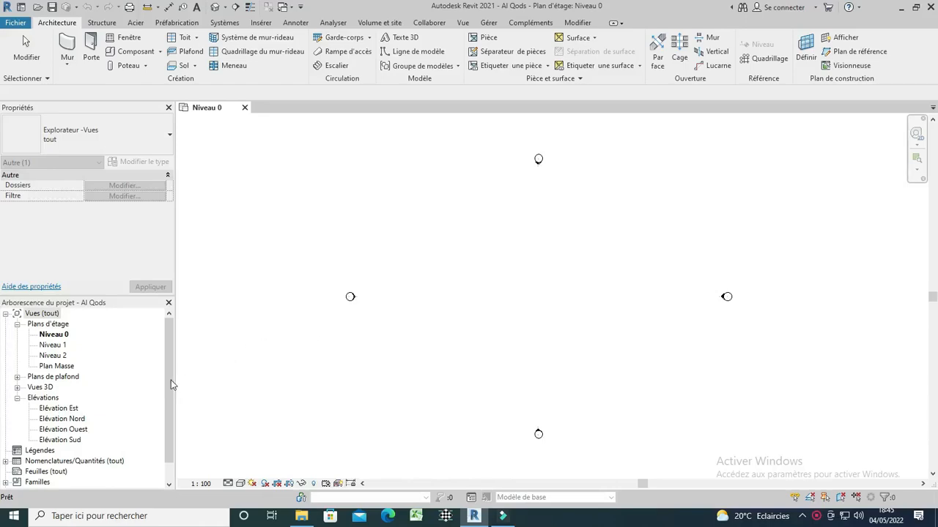
# Step: Open the Elévation Nord view and set the elevation of Niveau 1 to 4.00
pyautogui.doubleClick(76, 419)
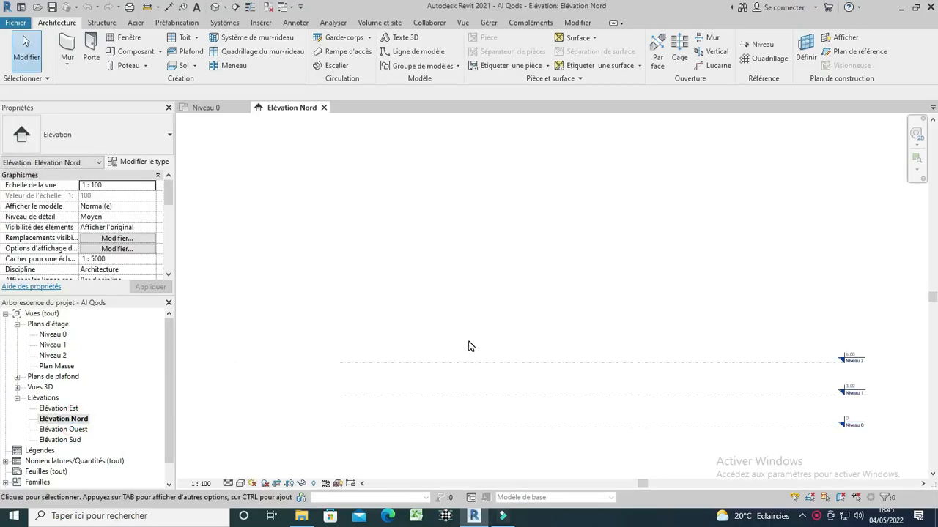
pyautogui.scroll(2, 817, 416)
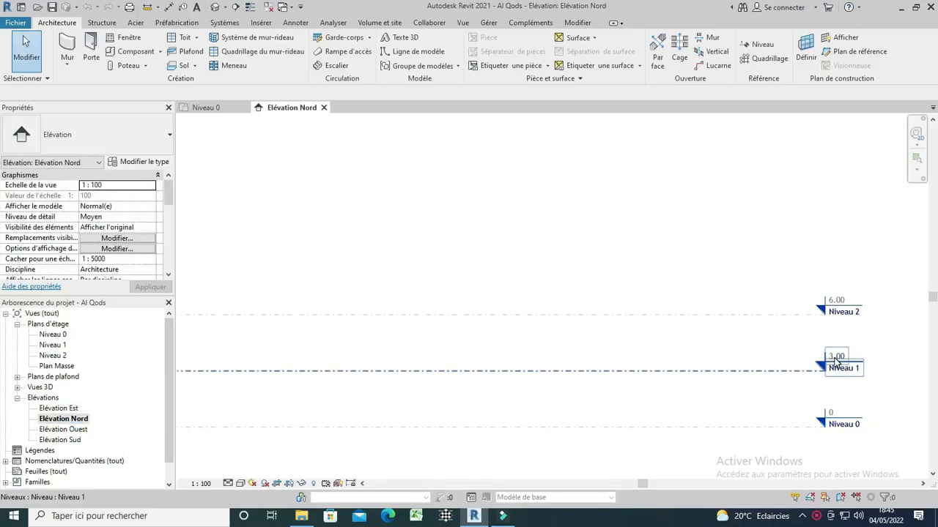
pyautogui.click(832, 365)
pyautogui.click(833, 357)
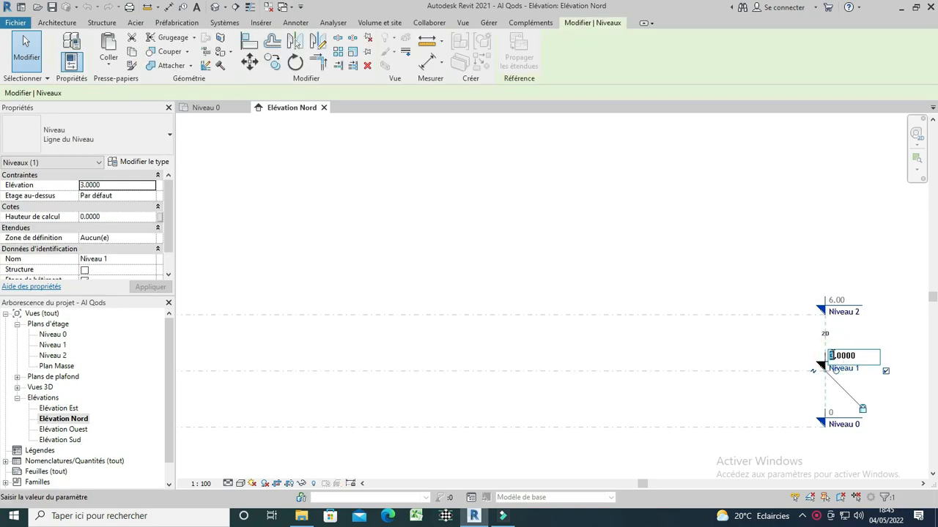
pyautogui.press('Return')
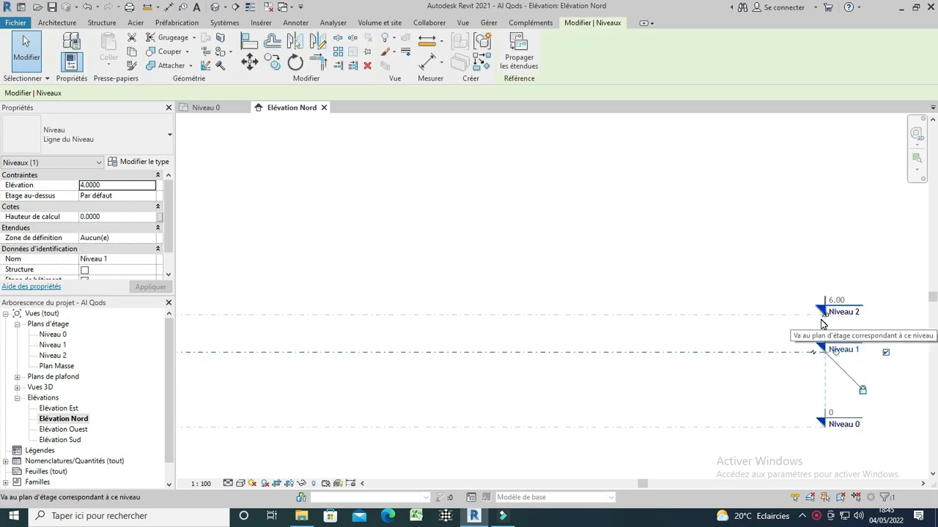
# Step: Set the elevation of Niveau 2 to 8.00
pyautogui.click(824, 325)
pyautogui.click(833, 303)
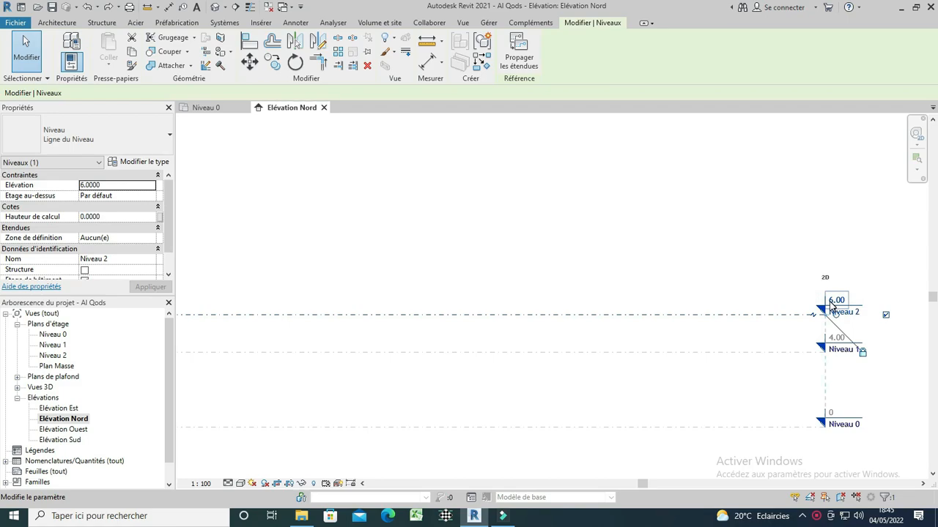
pyautogui.click(833, 301)
pyautogui.moveTo(830, 300); pyautogui.dragTo(833, 300)
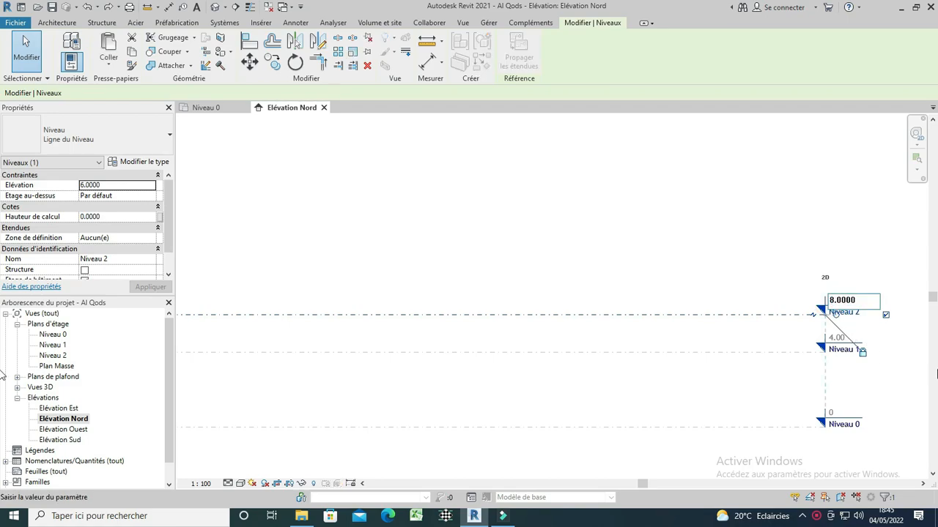
pyautogui.press('Return')
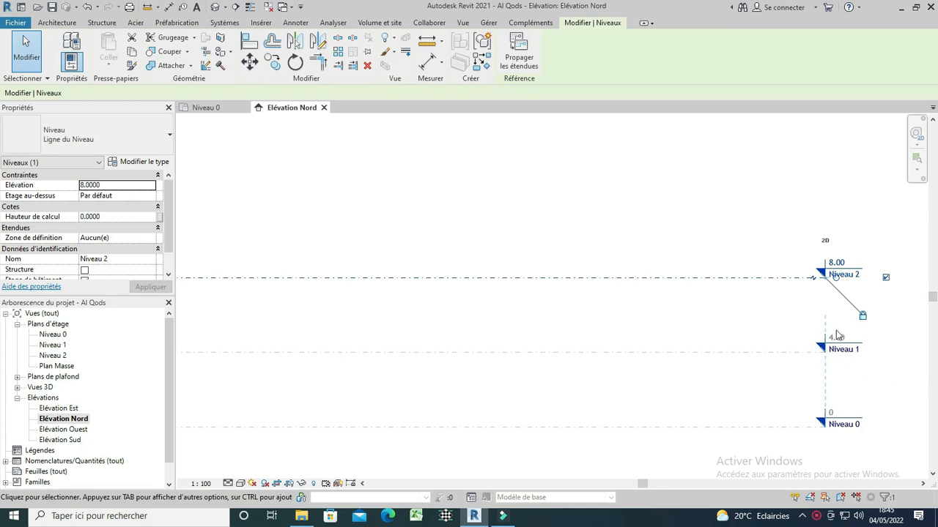
# Step: Copy the Niveau 2 line vertically upward by about 11.70 m to create another level
pyautogui.scroll(-3, 839, 335)
pyautogui.click(272, 63)
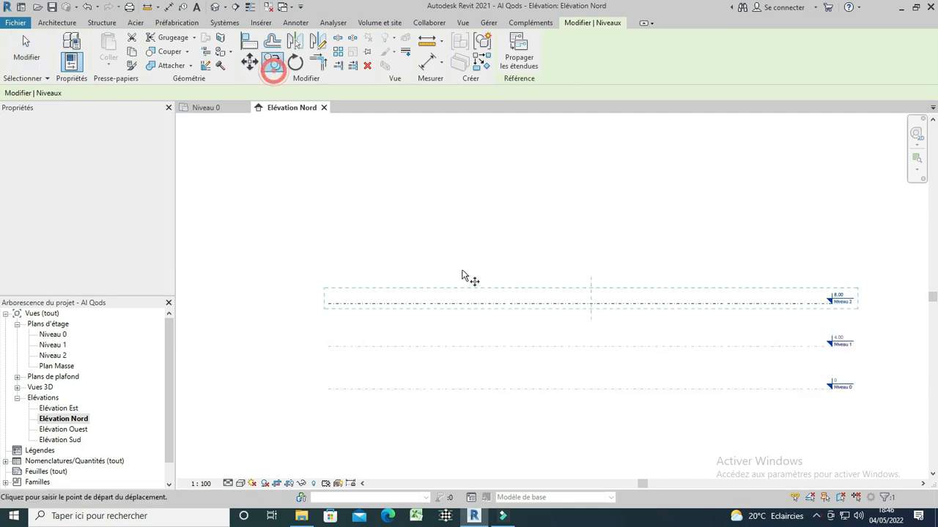
pyautogui.click(458, 300)
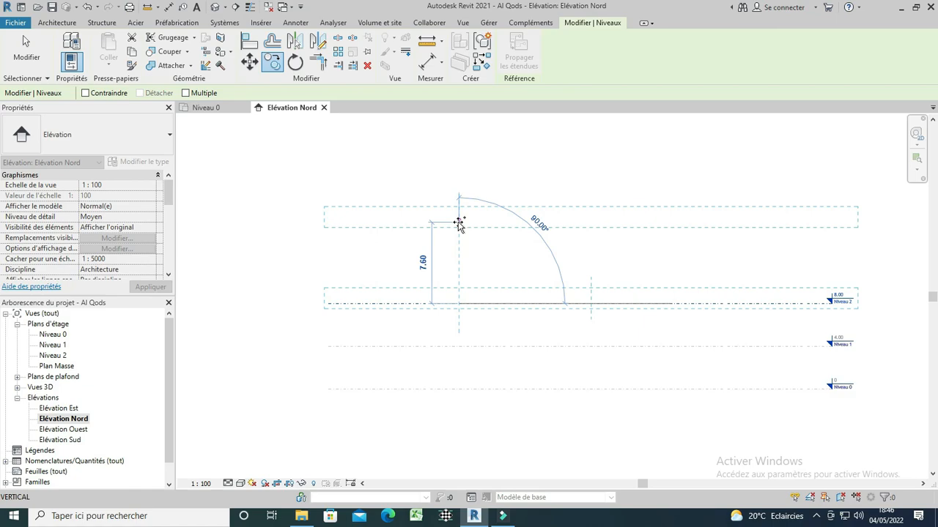
pyautogui.click(458, 178)
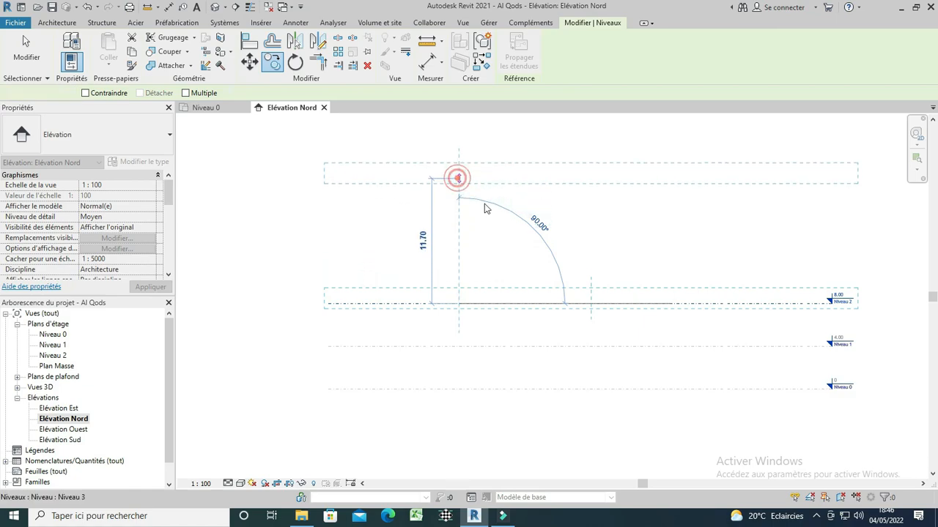
pyautogui.press('Escape')
# Step: Set the elevation of the copied uppermost level to 18.00
pyautogui.click(839, 170)
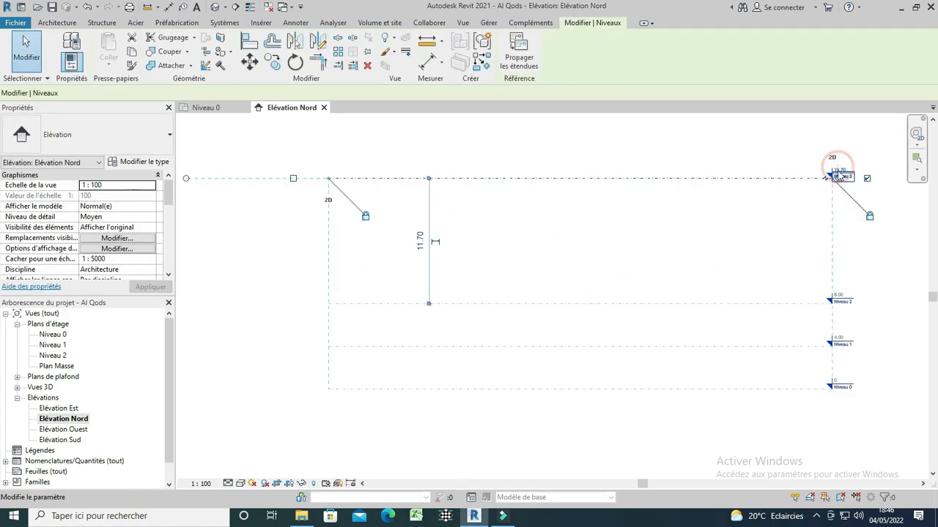
pyautogui.click(843, 171)
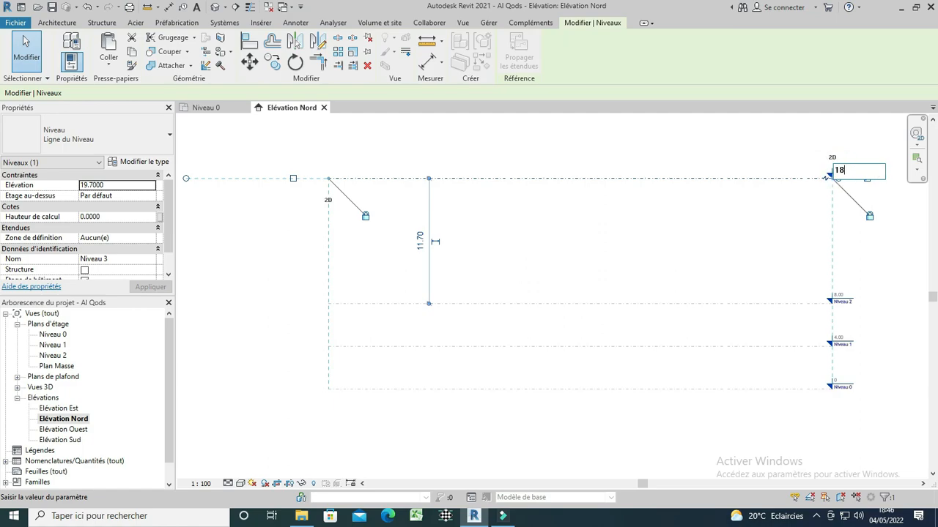
pyautogui.click(738, 202)
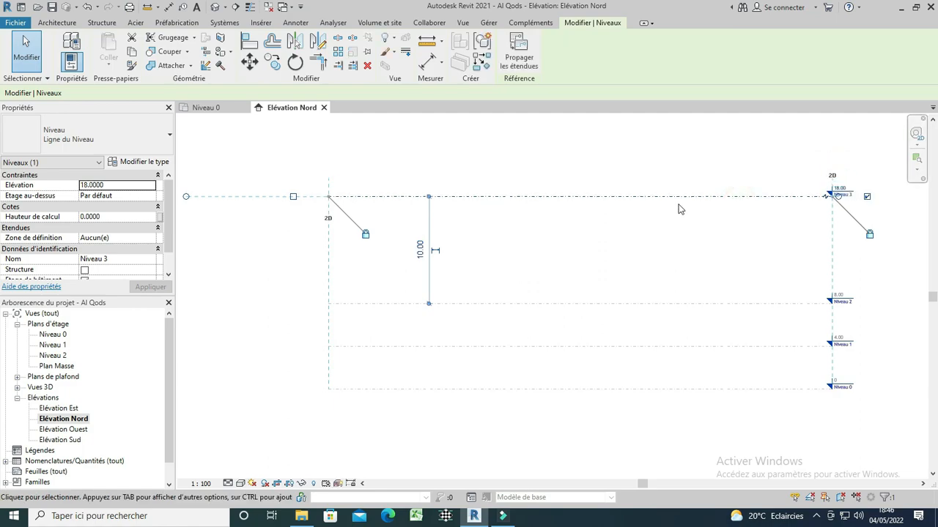
pyautogui.scroll(-3, 661, 192)
pyautogui.click(561, 153)
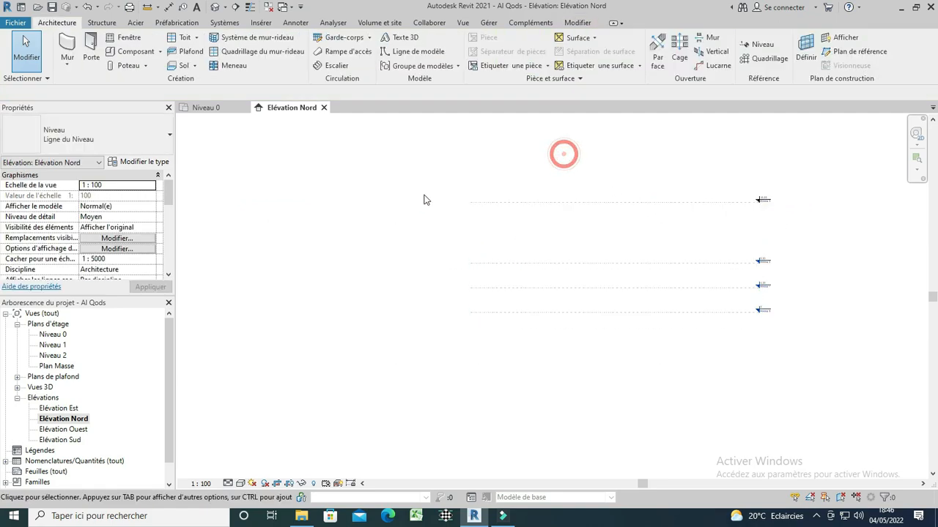
# Step: In the Niveau 0 floor plan, start an architectural wall and duplicate the Générique - Ext. 200 mm type as Mur-1
pyautogui.click(209, 108)
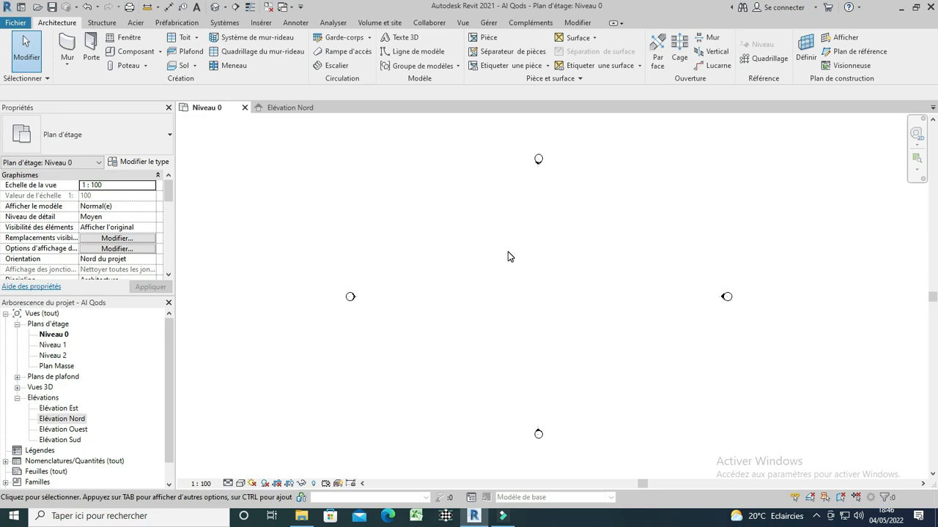
pyautogui.click(67, 63)
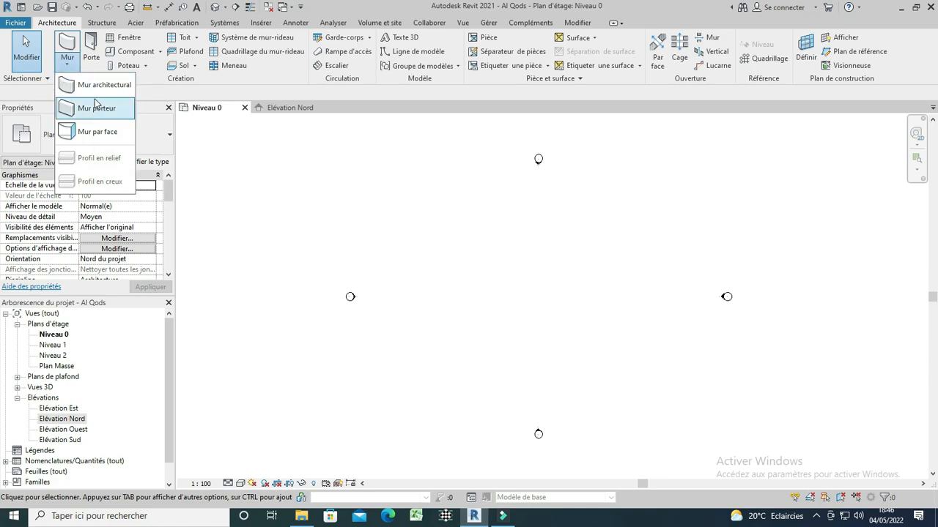
pyautogui.click(94, 85)
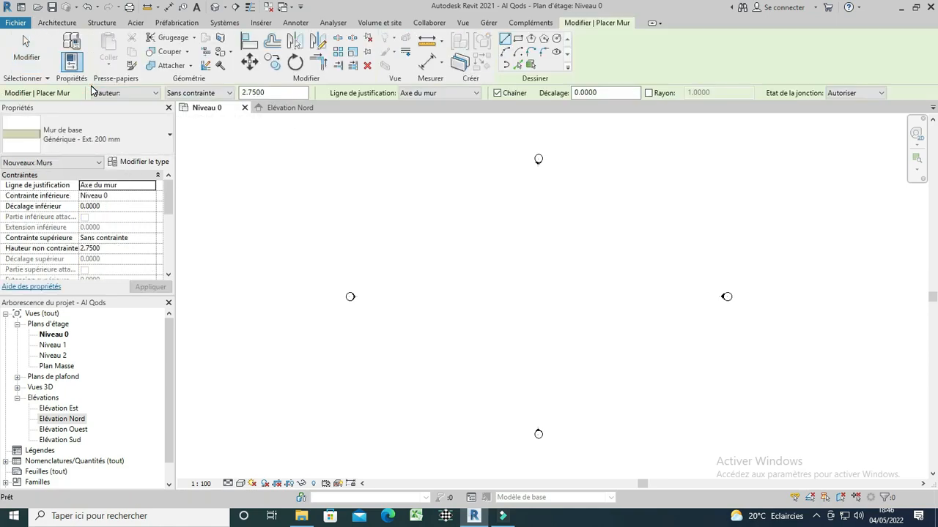
pyautogui.click(133, 162)
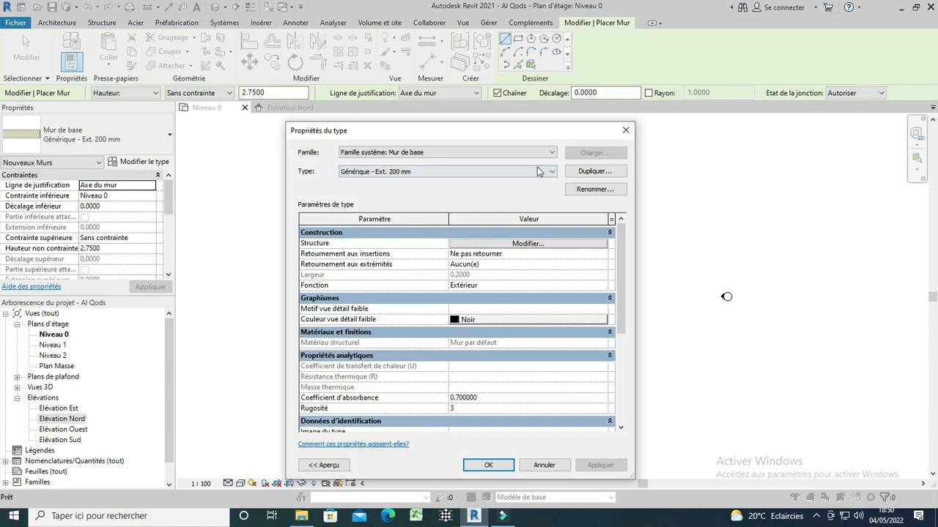
pyautogui.click(595, 172)
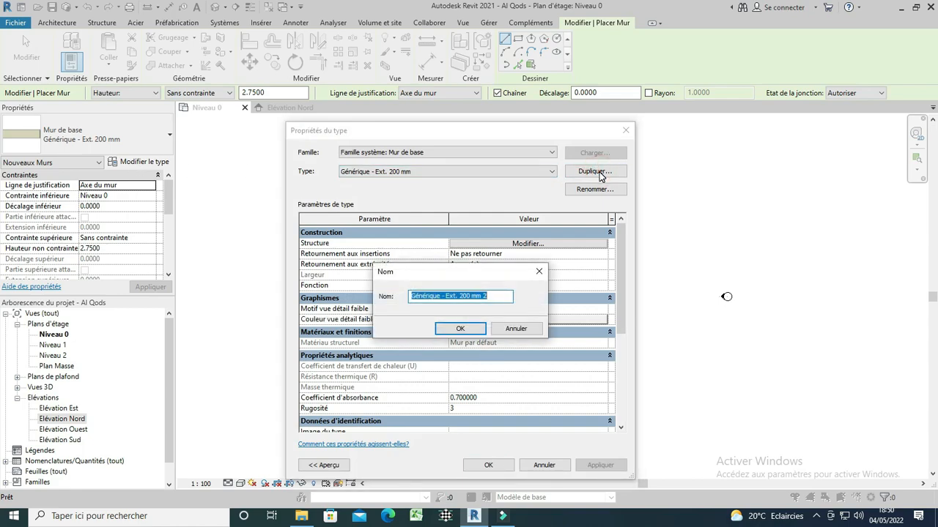
pyautogui.write('Mur-1')
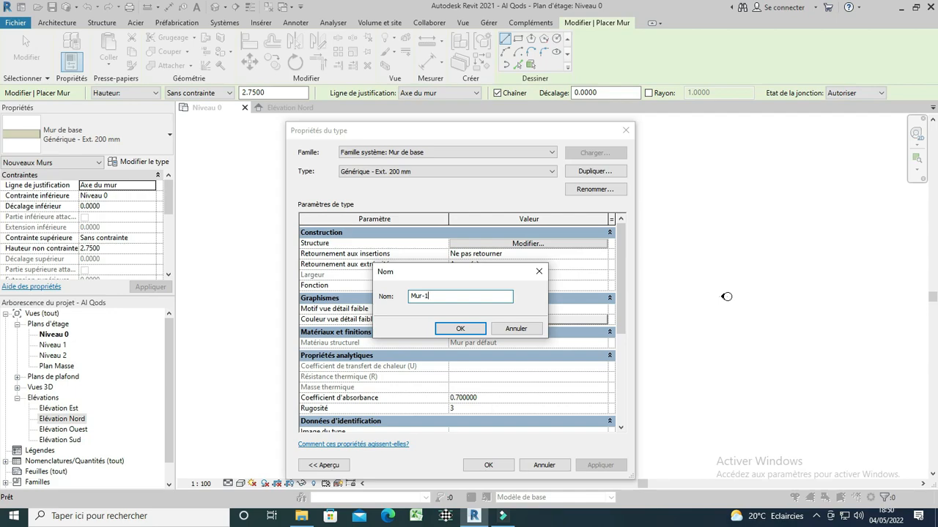
pyautogui.click(461, 331)
# Step: Duplicate the wall type twice more as Mur-2 and Mur-3, keeping Mur-3 as the current type
pyautogui.click(584, 173)
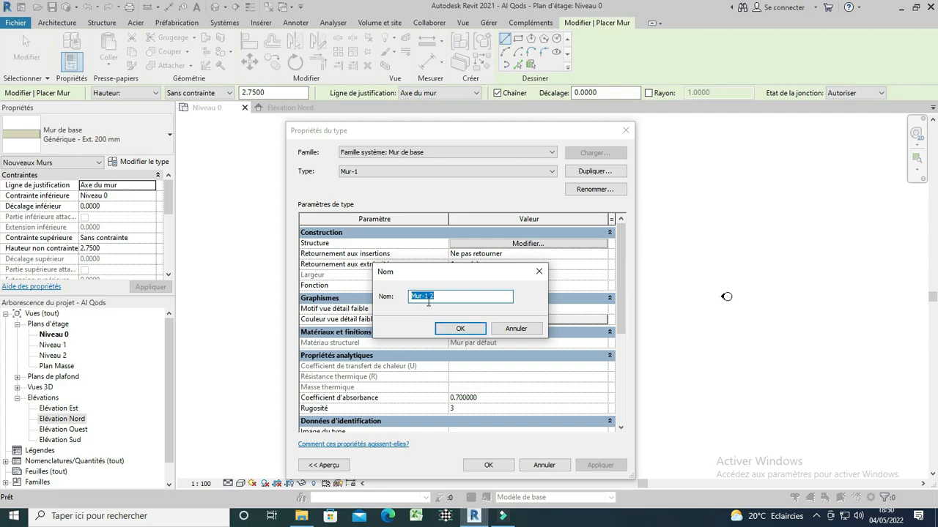
pyautogui.write('-2')
pyautogui.click(454, 331)
pyautogui.click(579, 171)
pyautogui.moveTo(421, 296); pyautogui.dragTo(431, 298)
pyautogui.write('-3')
pyautogui.click(460, 331)
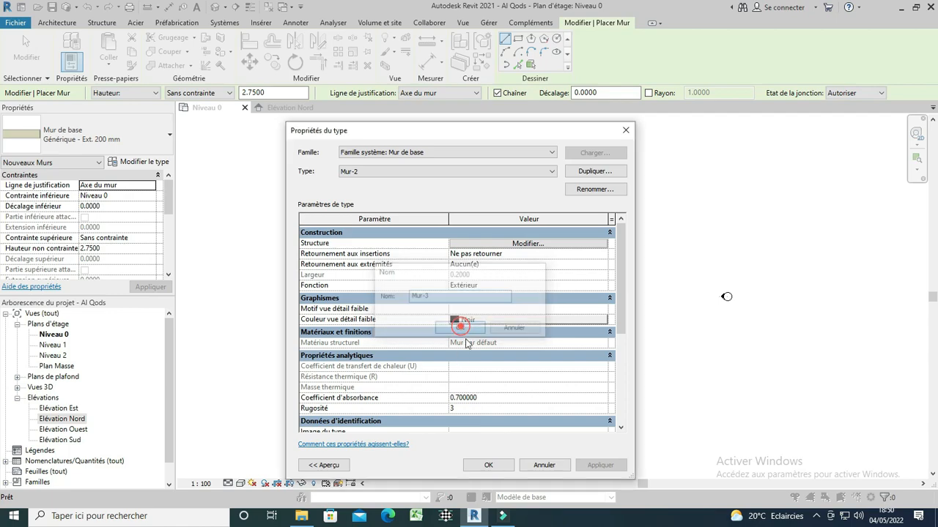
pyautogui.click(488, 465)
# Step: Set the new walls' top constraint to Niveau 1
pyautogui.click(149, 242)
pyautogui.click(150, 239)
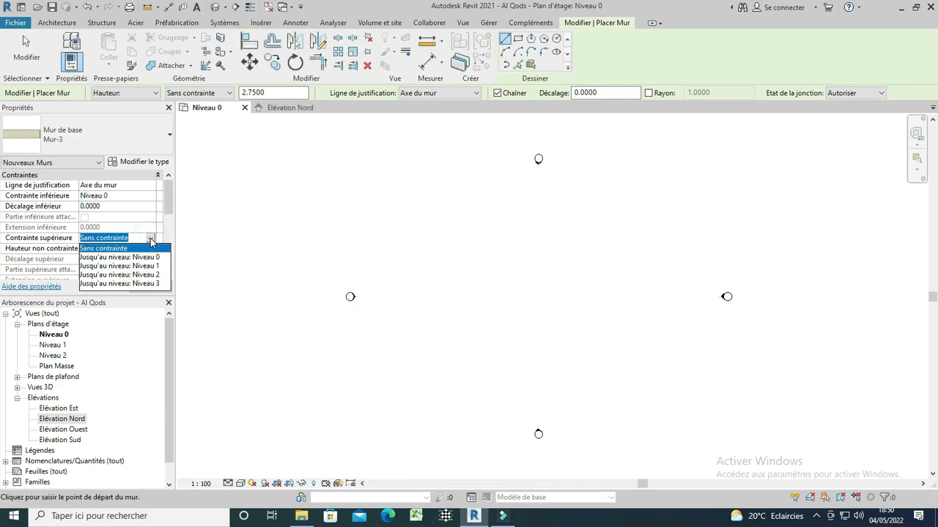
pyautogui.click(147, 267)
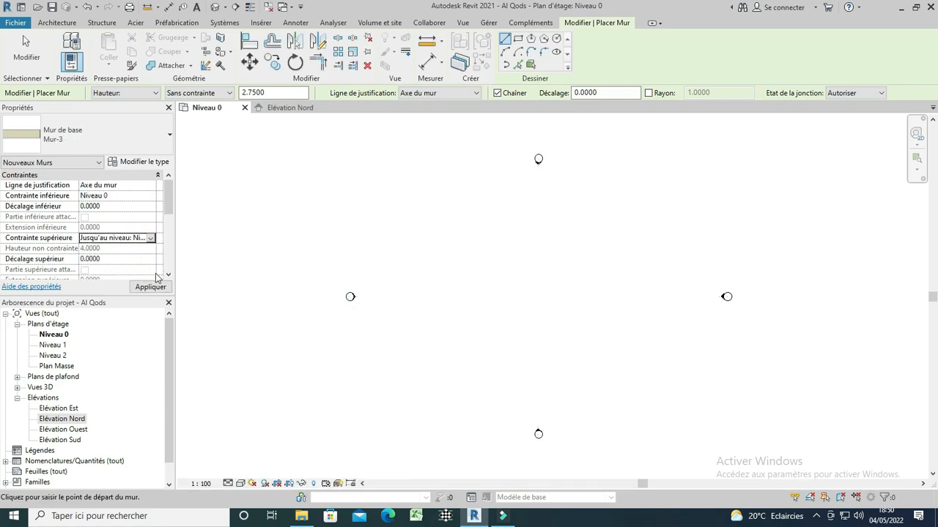
pyautogui.click(153, 289)
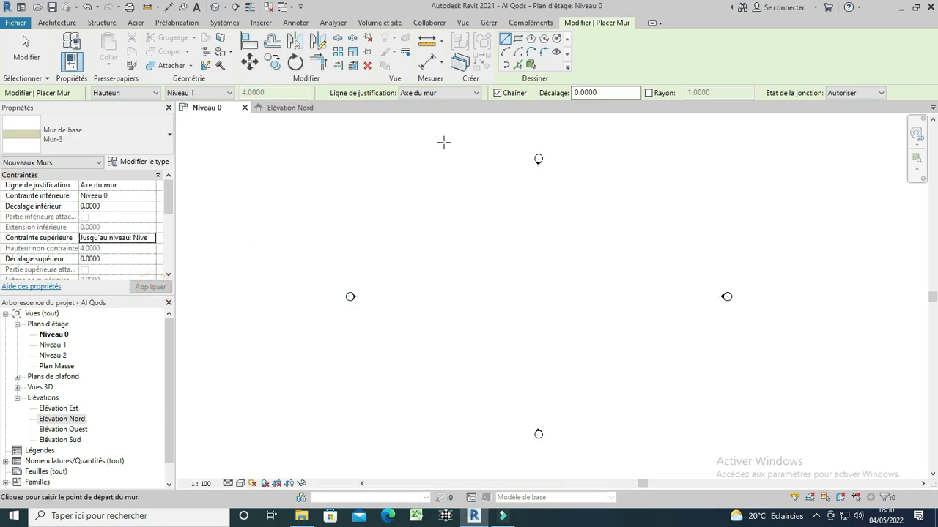
# Step: Draw an eight-sided circumscribed polygon of Mur-3 walls with an 18.00 m radius, centred between the elevation markers
pyautogui.click(542, 39)
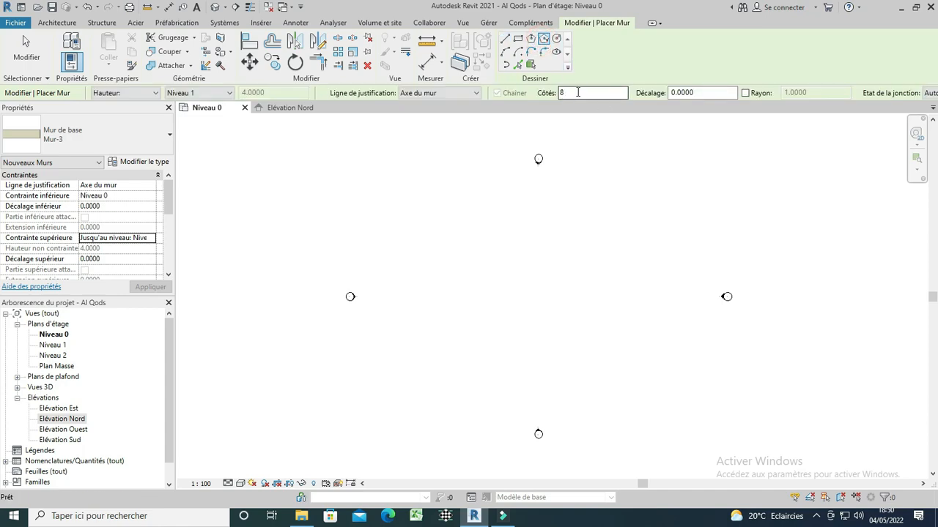
pyautogui.click(535, 292)
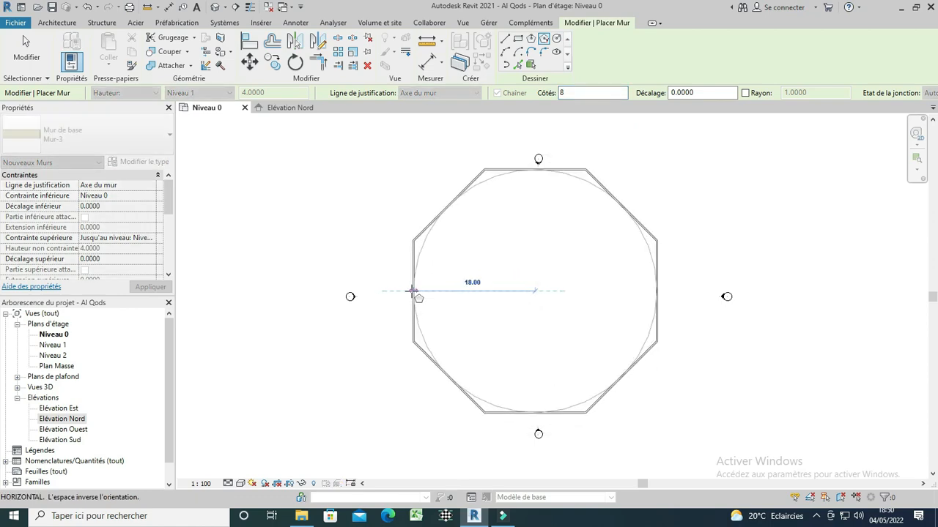
pyautogui.click(412, 291)
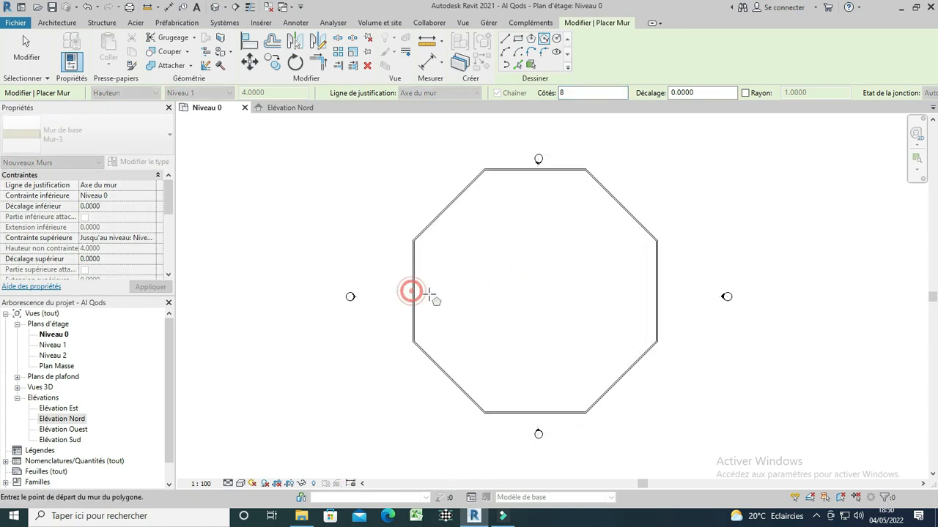
# Step: In the 3D view seen from the right side (DROITE), copy all eight octagon walls to the clipboard
pyautogui.click(215, 8)
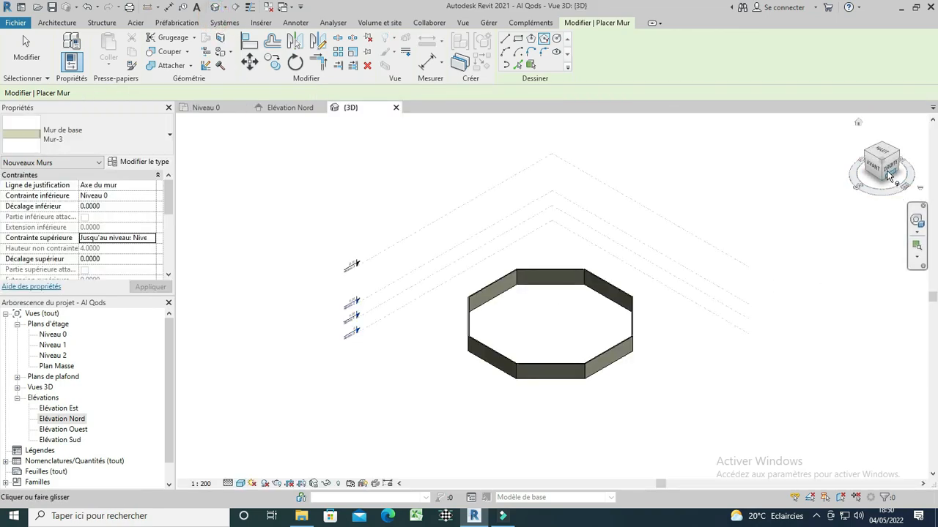
pyautogui.click(890, 175)
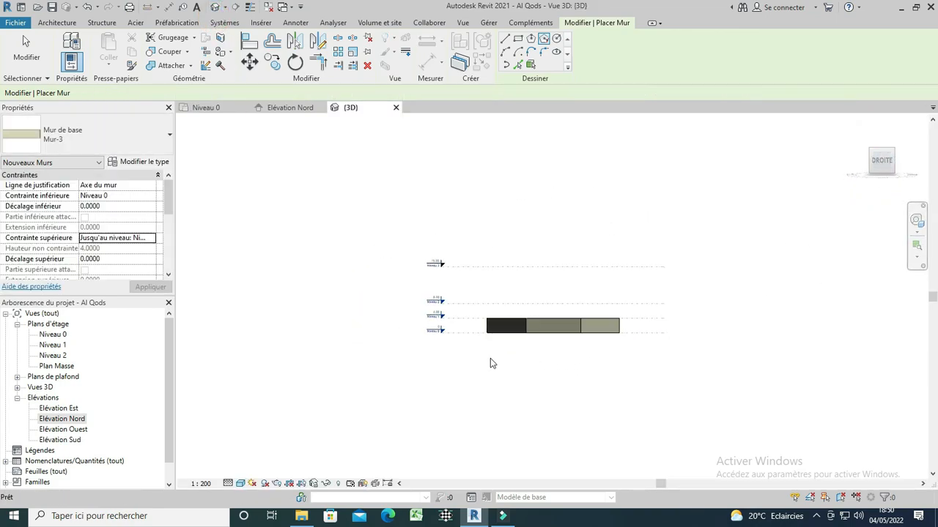
pyautogui.press('Escape')
pyautogui.scroll(2, 488, 342)
pyautogui.moveTo(466, 351); pyautogui.dragTo(710, 288)
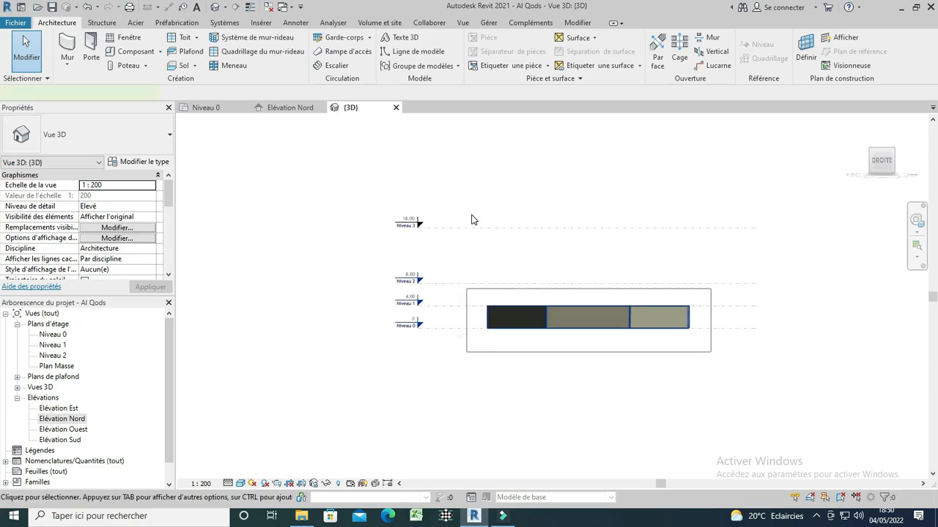
pyautogui.click(131, 53)
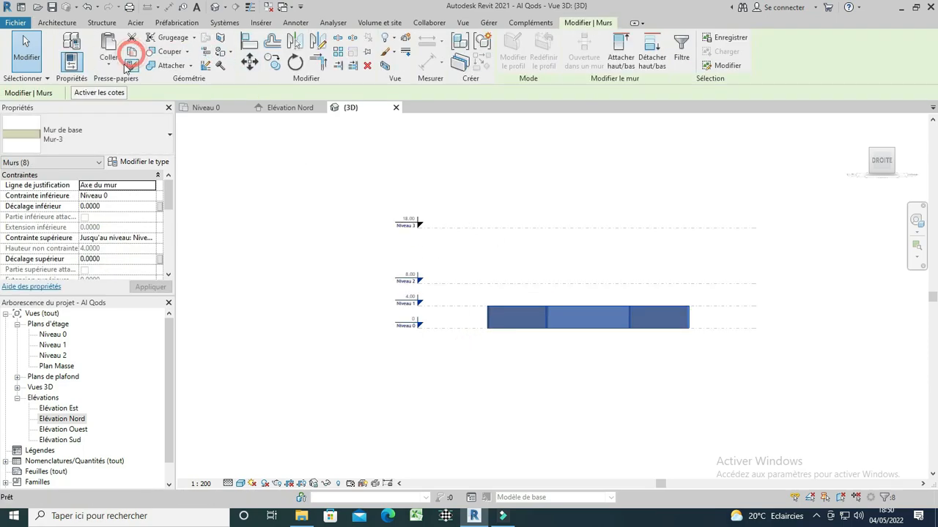
# Step: Paste the copied octagon walls aligned to the selected levels Niveau 1 and Niveau 2
pyautogui.click(109, 65)
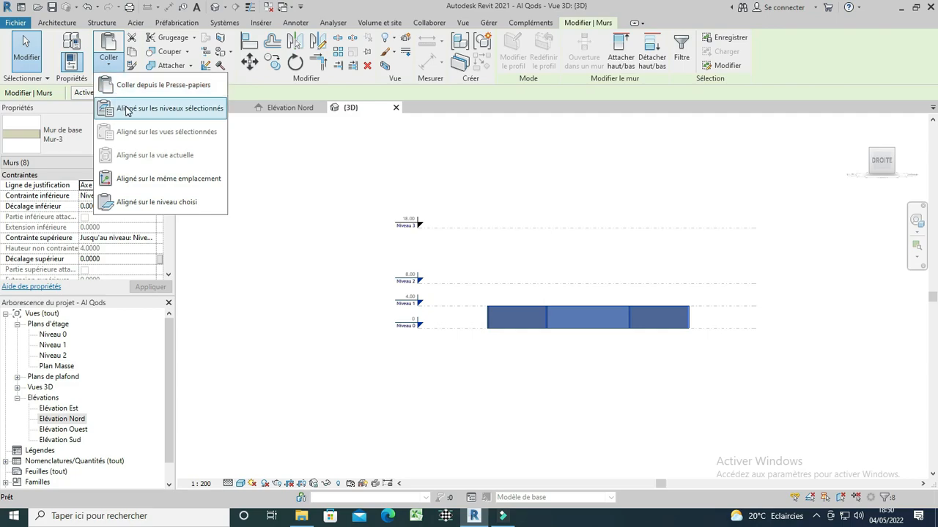
pyautogui.click(124, 108)
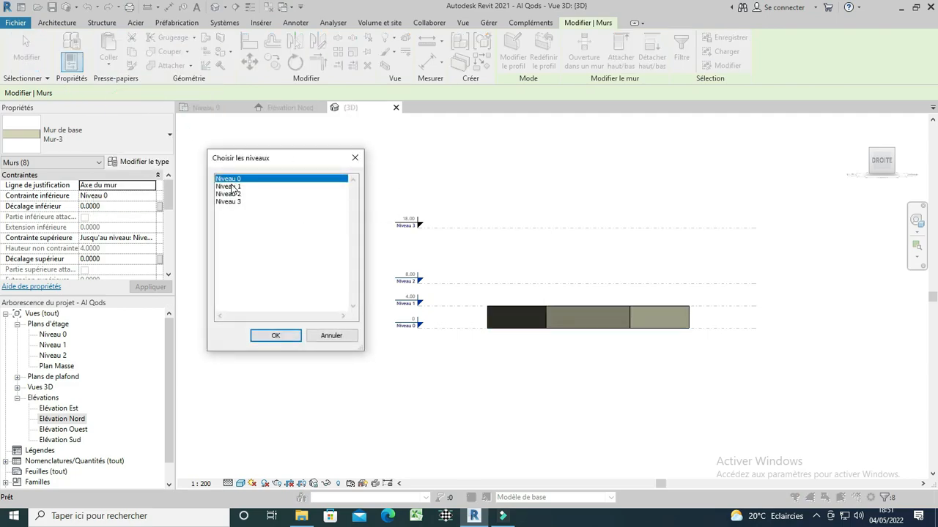
pyautogui.click(232, 187)
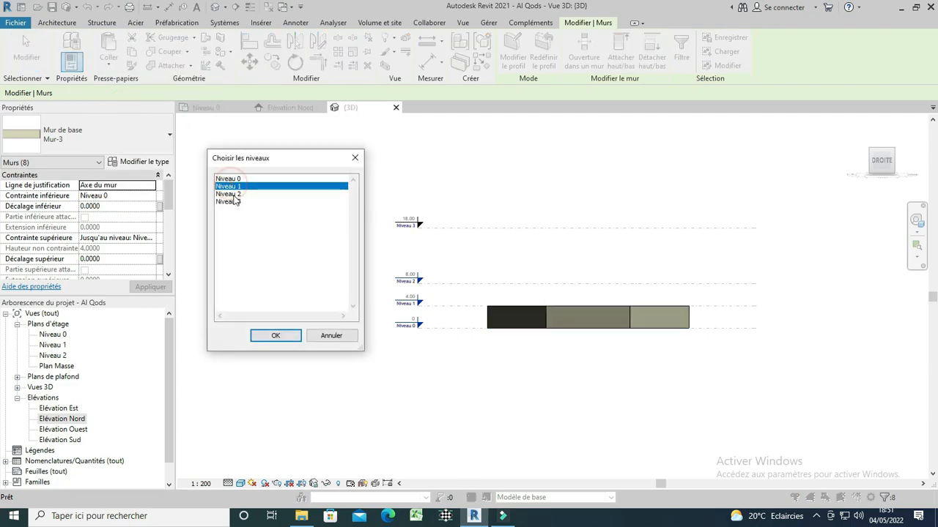
pyautogui.click(273, 335)
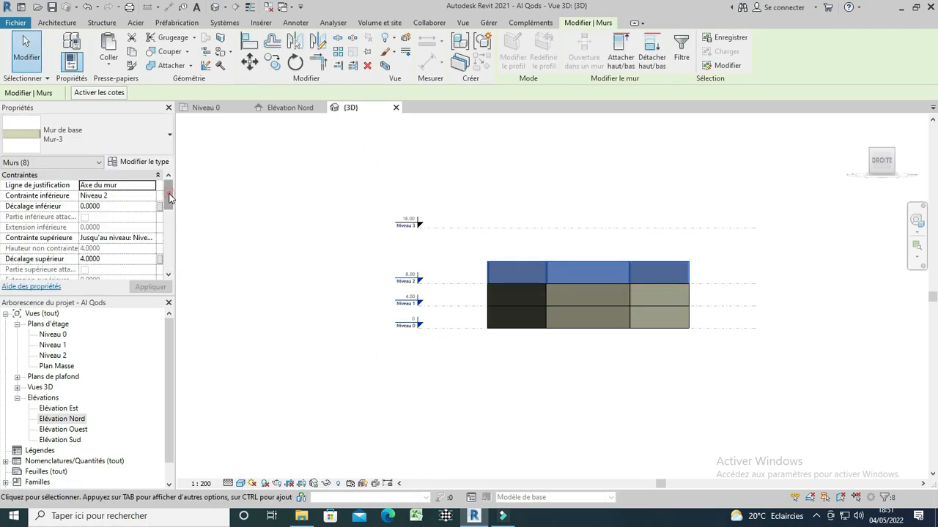
# Step: Set the top offset (Décalage supérieur) of the octagon walls on Niveau 2 to 2
pyautogui.moveTo(170, 196); pyautogui.dragTo(172, 210)
pyautogui.click(112, 228)
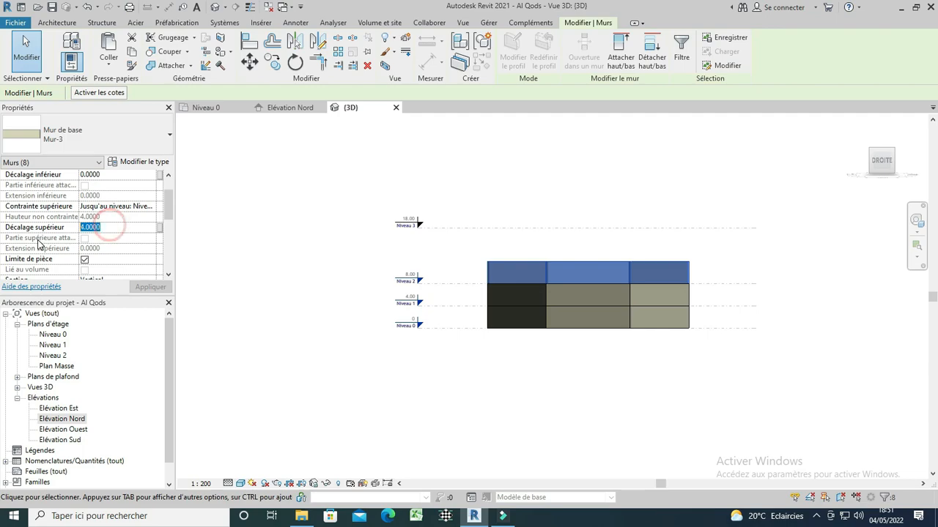
pyautogui.write('2')
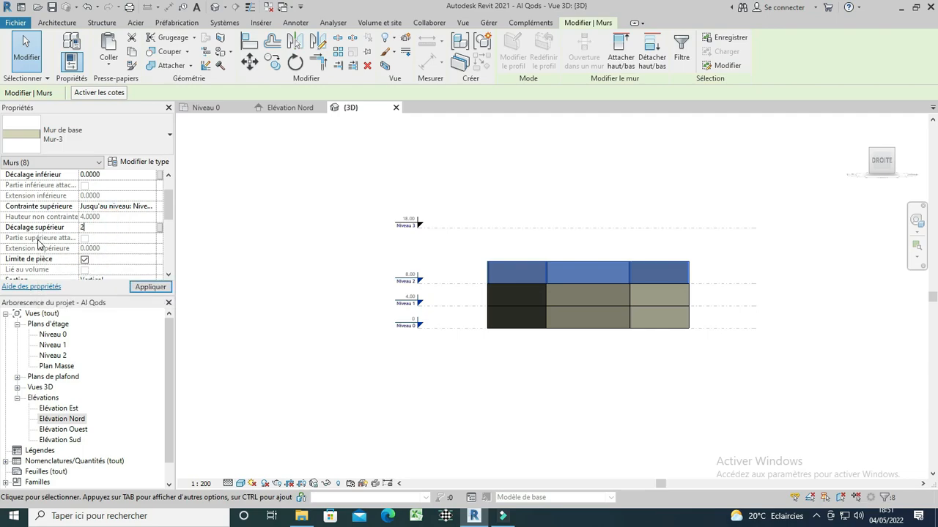
pyautogui.click(146, 287)
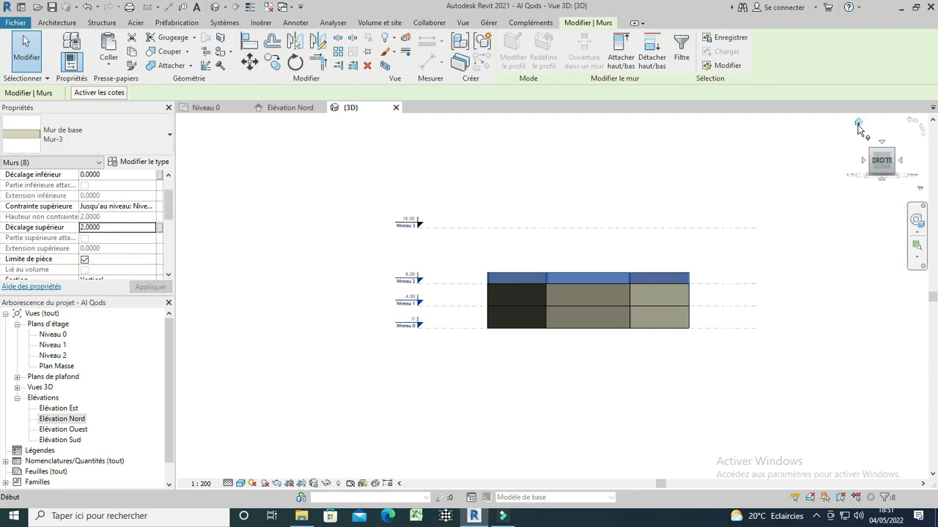
# Step: Create a rectangular architectural floor, Dalle en béton - 250 mm, about 73 by 56 m around the octagon on Niveau 0
pyautogui.click(858, 123)
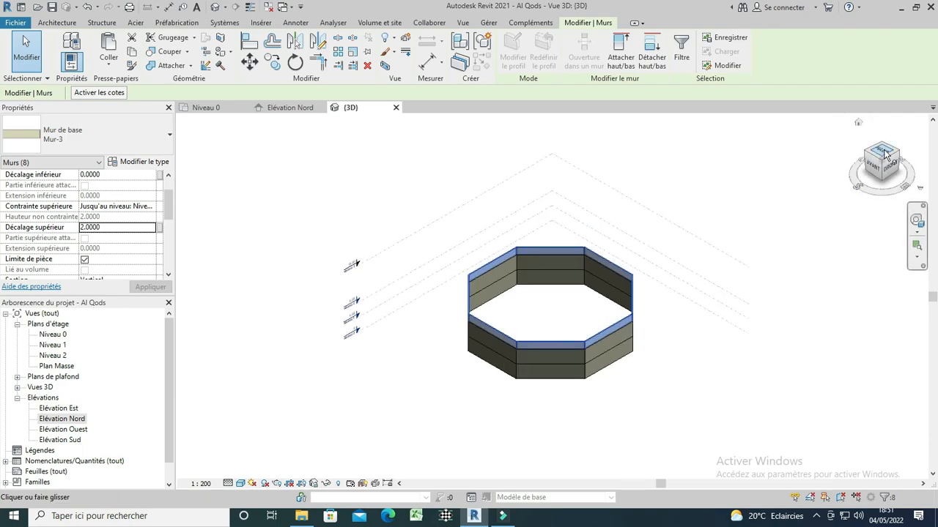
pyautogui.click(884, 152)
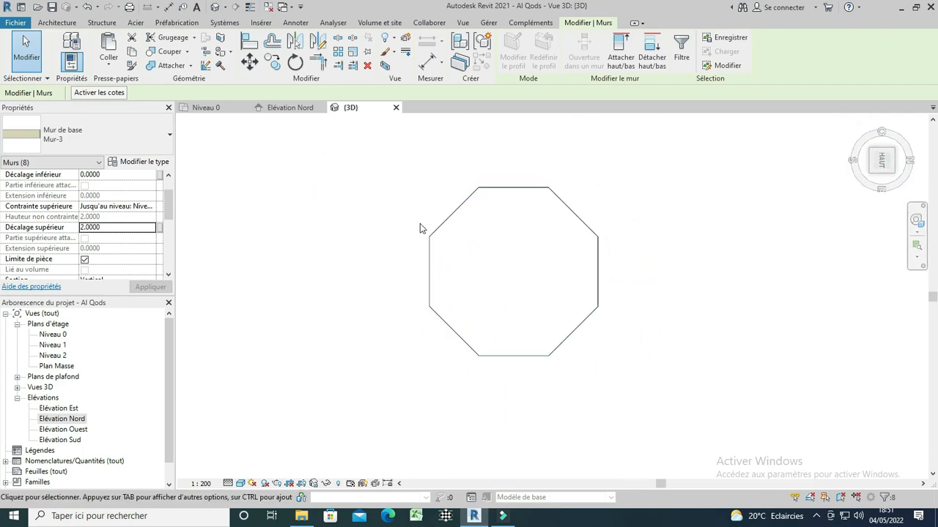
pyautogui.click(56, 24)
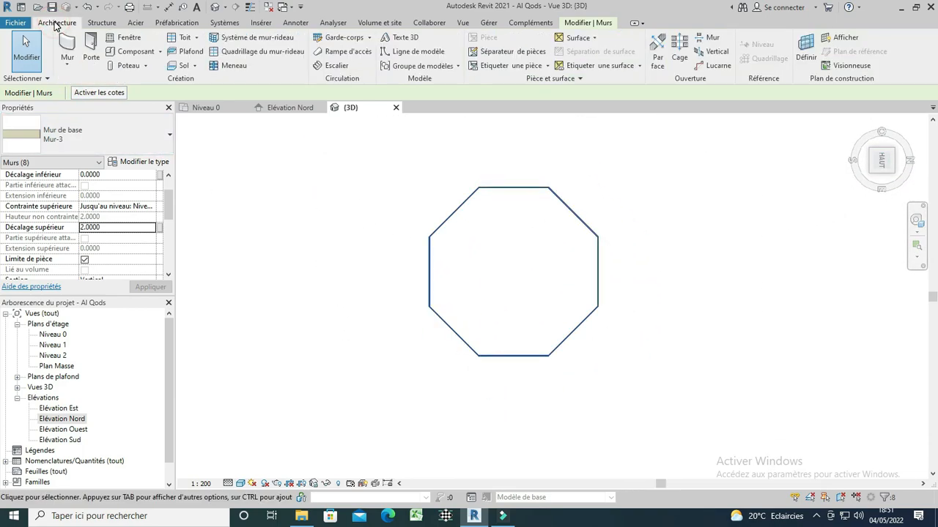
pyautogui.click(195, 66)
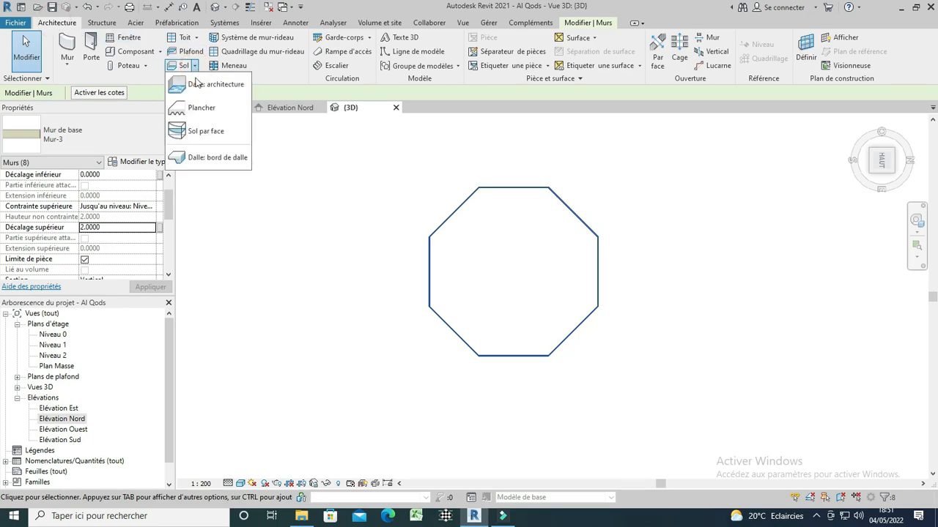
pyautogui.click(194, 82)
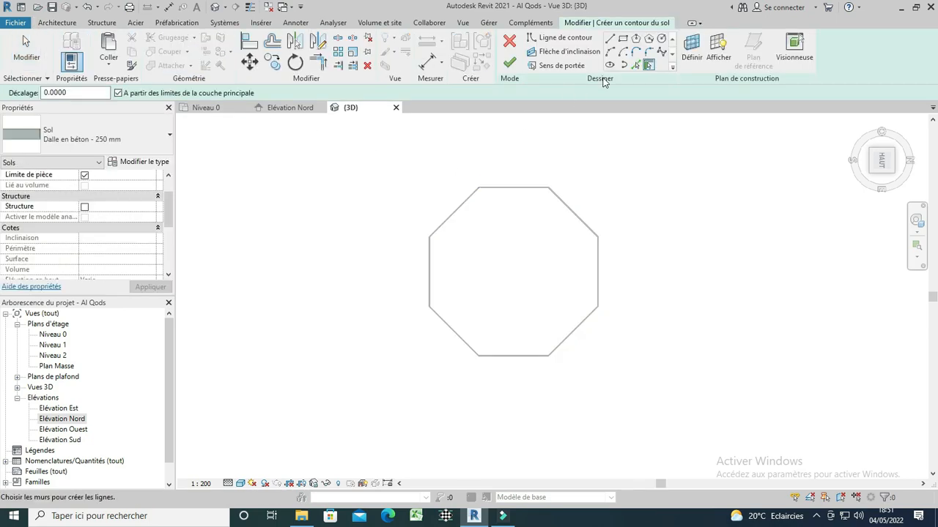
pyautogui.click(623, 38)
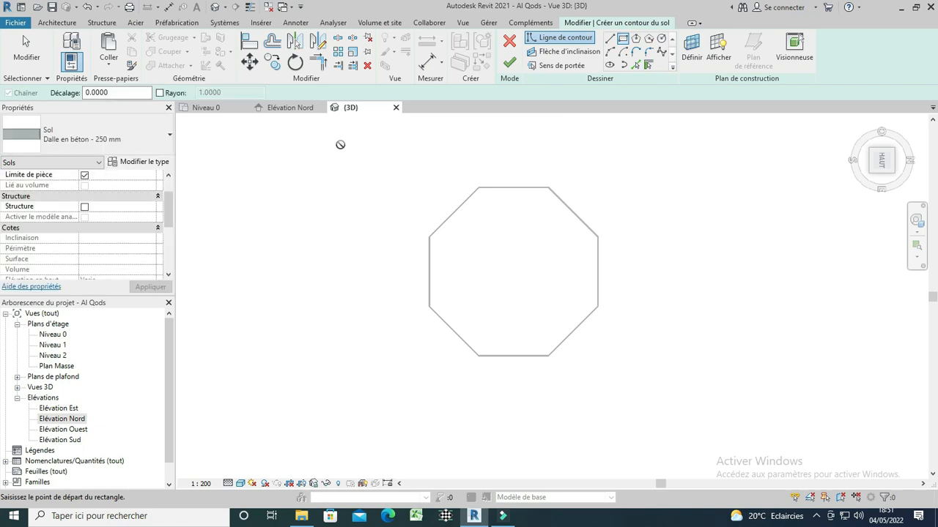
pyautogui.click(340, 145)
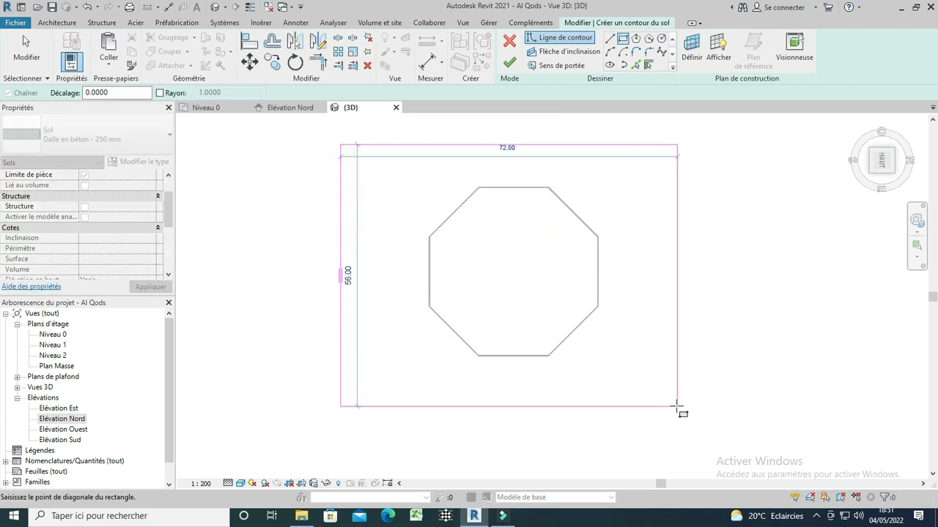
pyautogui.click(680, 408)
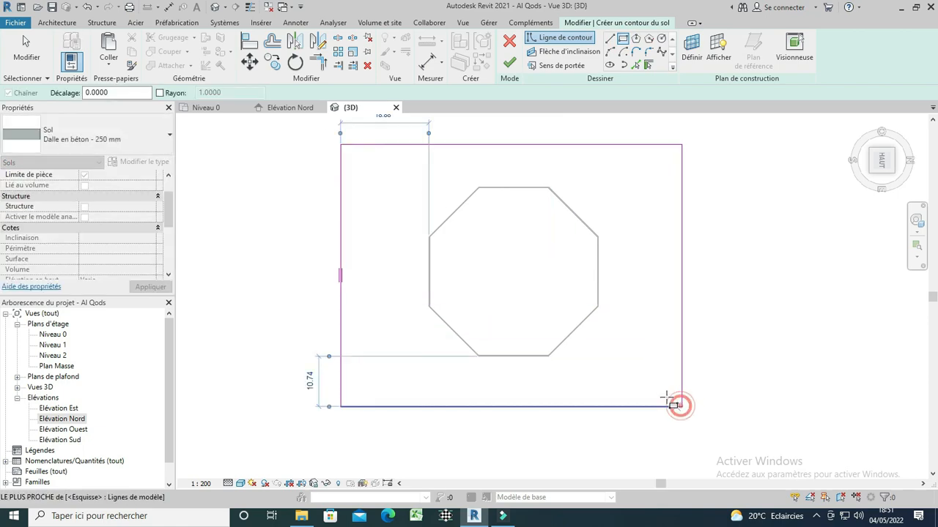
pyautogui.click(510, 64)
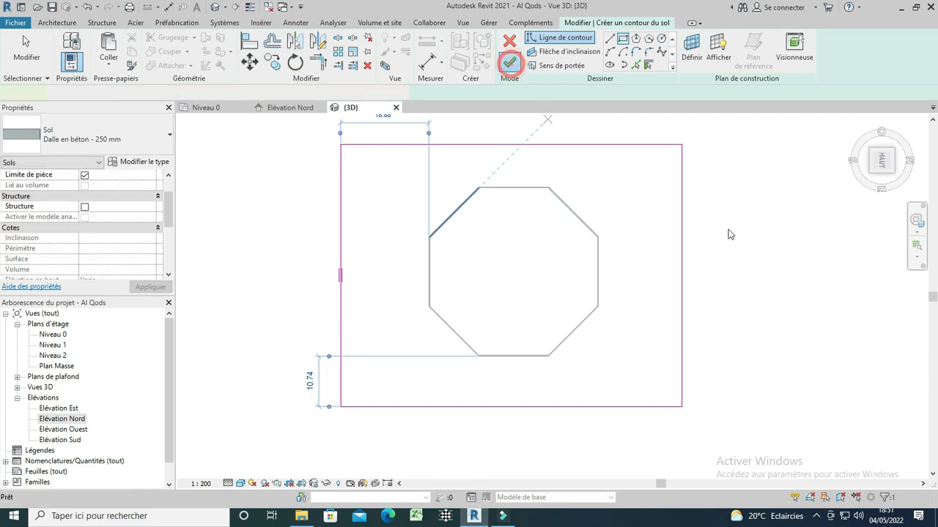
pyautogui.click(859, 122)
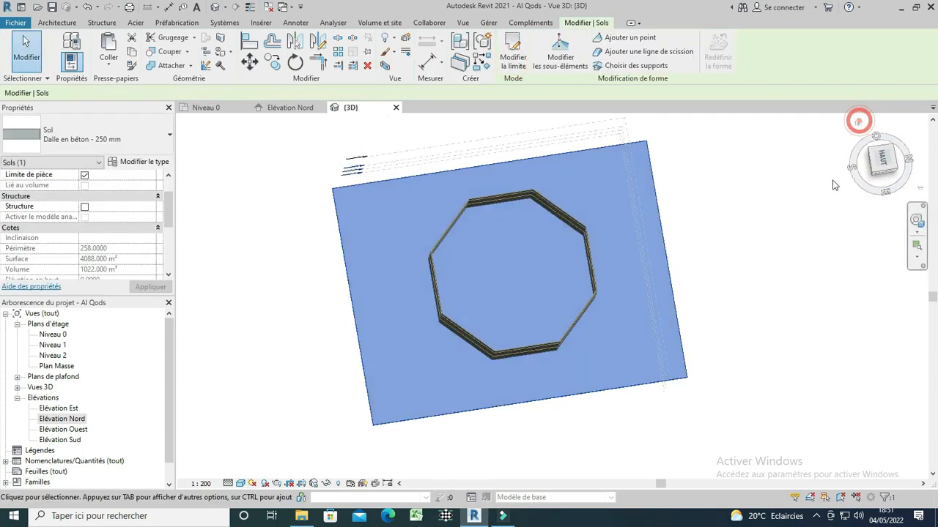
pyautogui.click(784, 396)
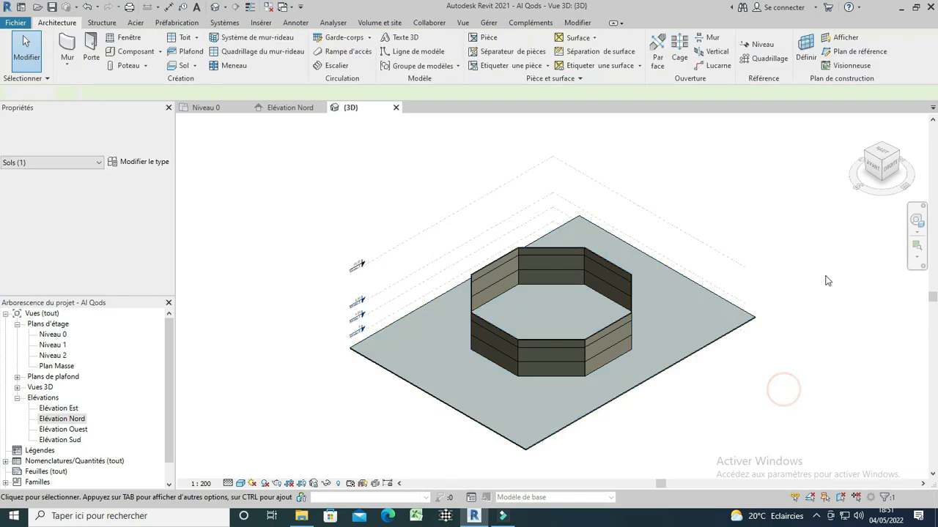
# Step: Start a second architectural floor in the top view and set its level to Niveau 2
pyautogui.click(882, 155)
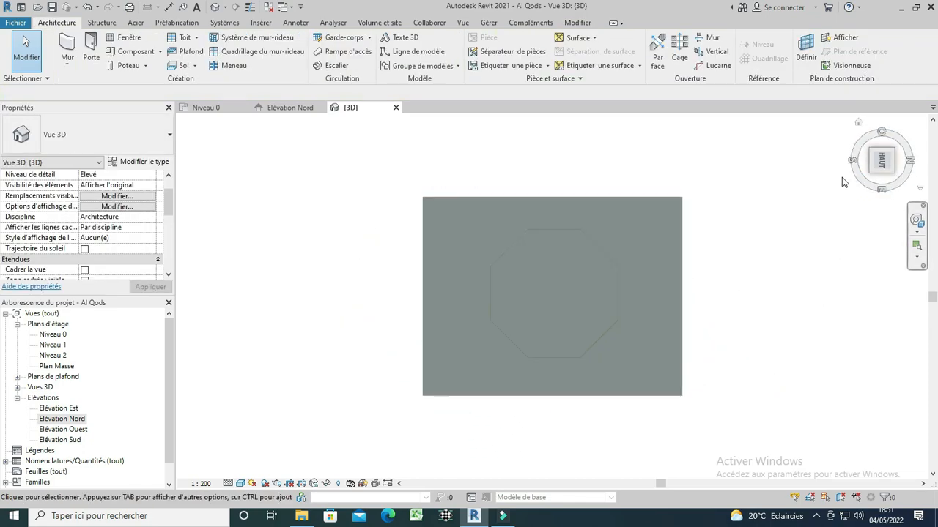
pyautogui.click(194, 66)
pyautogui.click(199, 87)
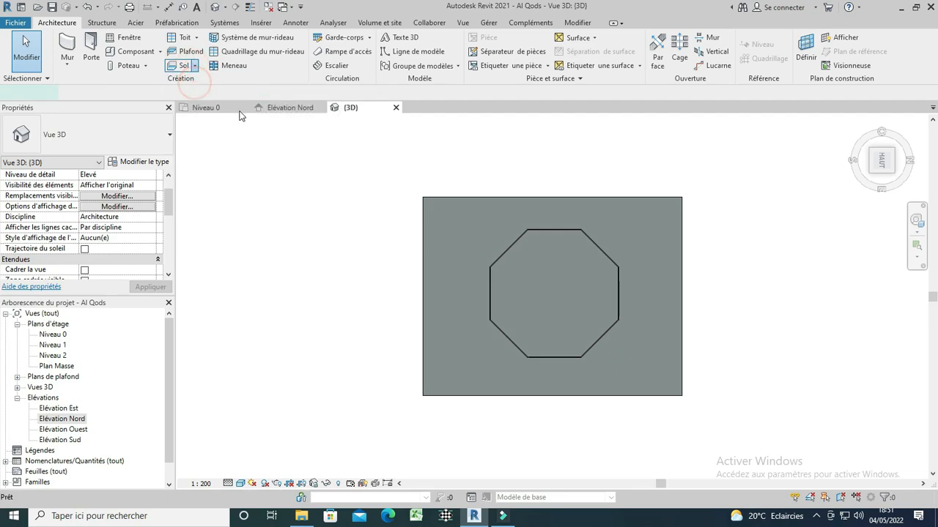
pyautogui.click(144, 185)
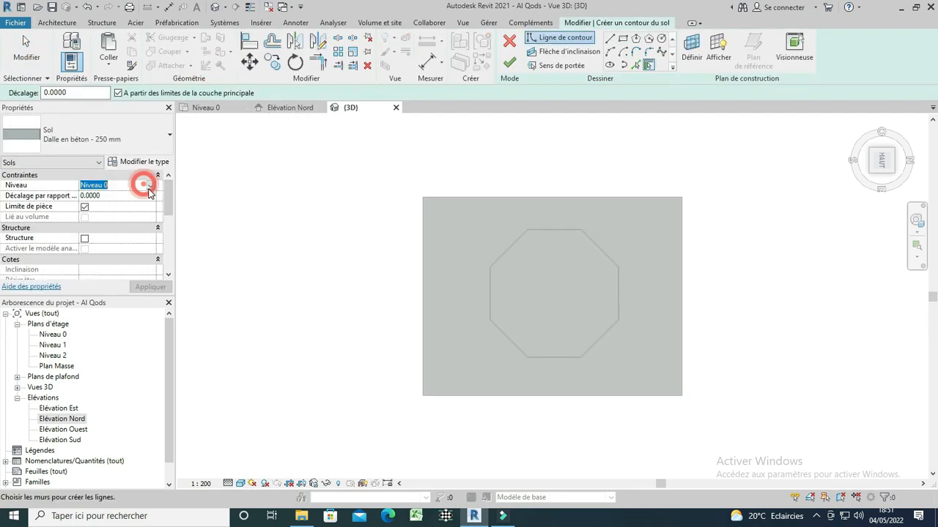
pyautogui.click(150, 187)
pyautogui.click(100, 214)
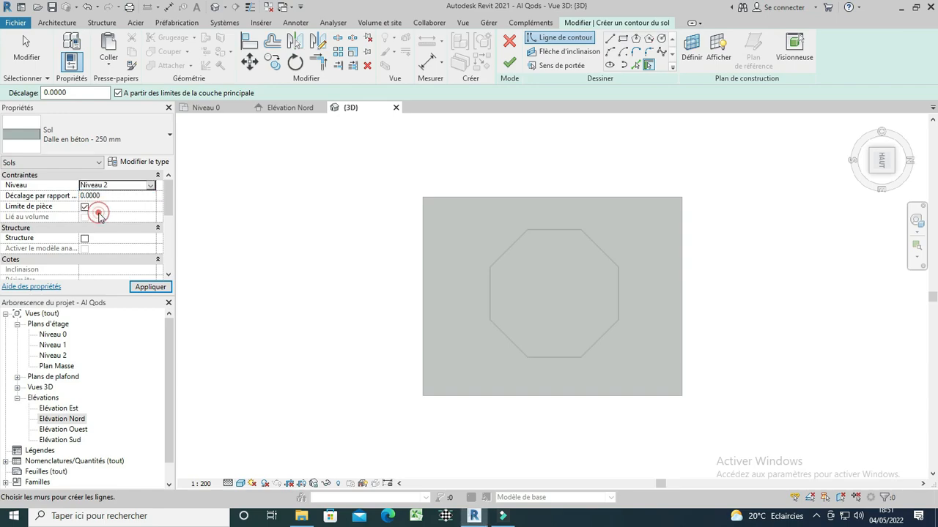
# Step: Pick the inner wall edges along the octagon's top, upper-left and left sides as floor boundary lines
pyautogui.click(636, 66)
pyautogui.scroll(5, 559, 241)
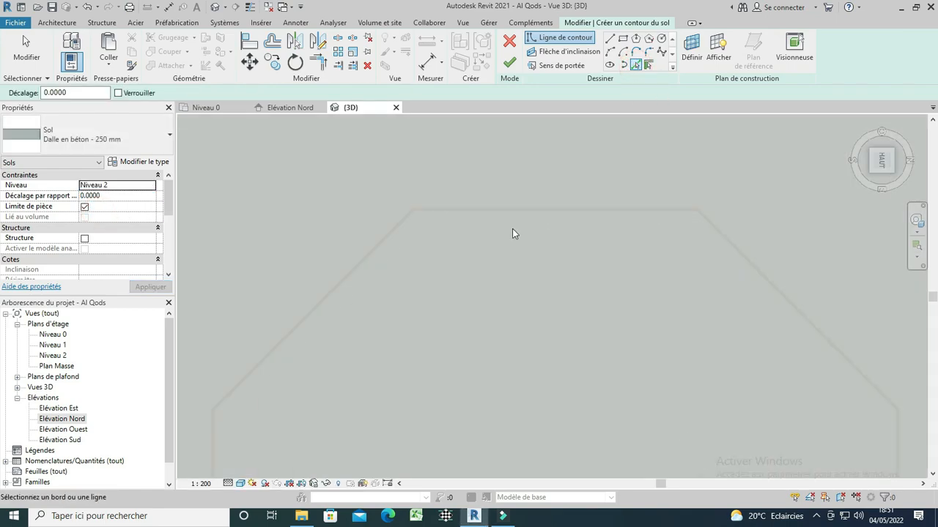
pyautogui.click(476, 205)
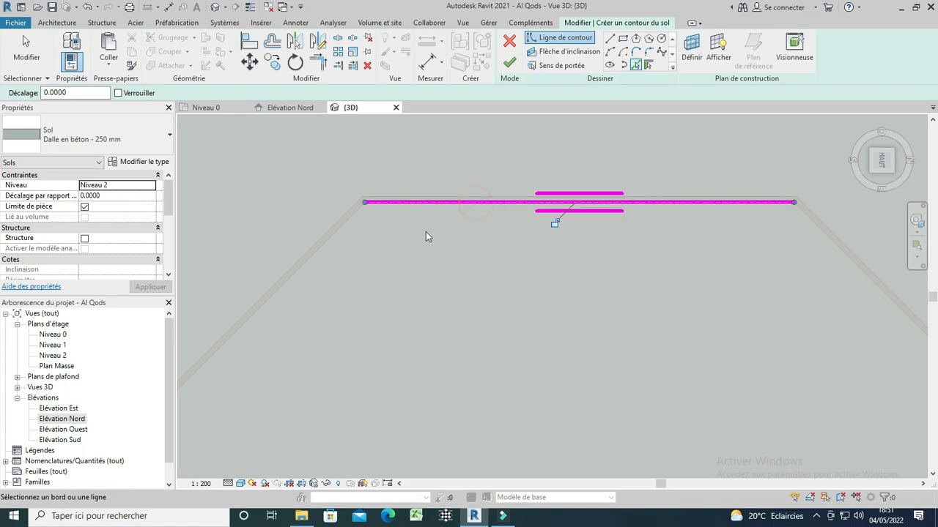
pyautogui.click(339, 233)
pyautogui.scroll(-3, 400, 228)
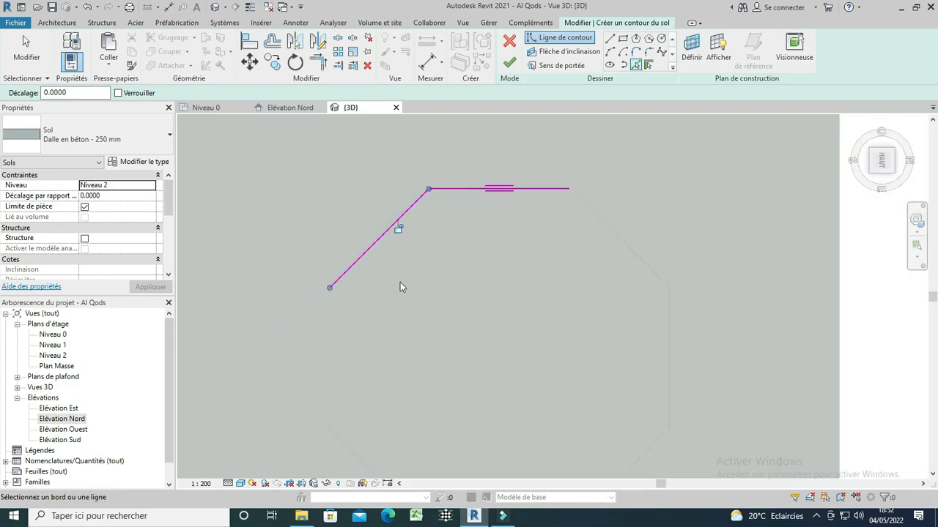
pyautogui.scroll(5, 341, 342)
pyautogui.click(307, 314)
# Step: Add the inner wall edges of the octagon's lower-left, bottom and lower-right sides to the floor boundary
pyautogui.scroll(-3, 306, 314)
pyautogui.scroll(3, 310, 381)
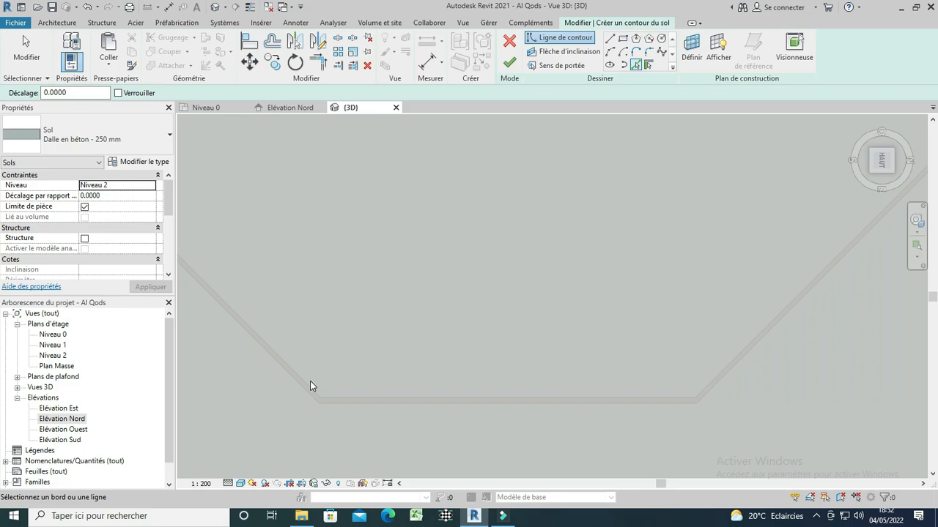
pyautogui.click(310, 384)
pyautogui.click(413, 400)
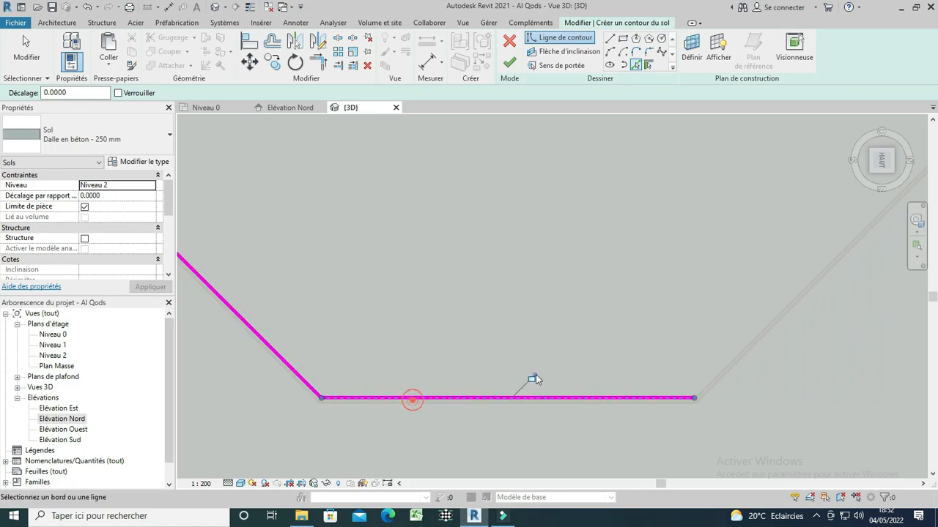
pyautogui.click(756, 339)
pyautogui.scroll(-2, 464, 396)
pyautogui.scroll(-2, 466, 399)
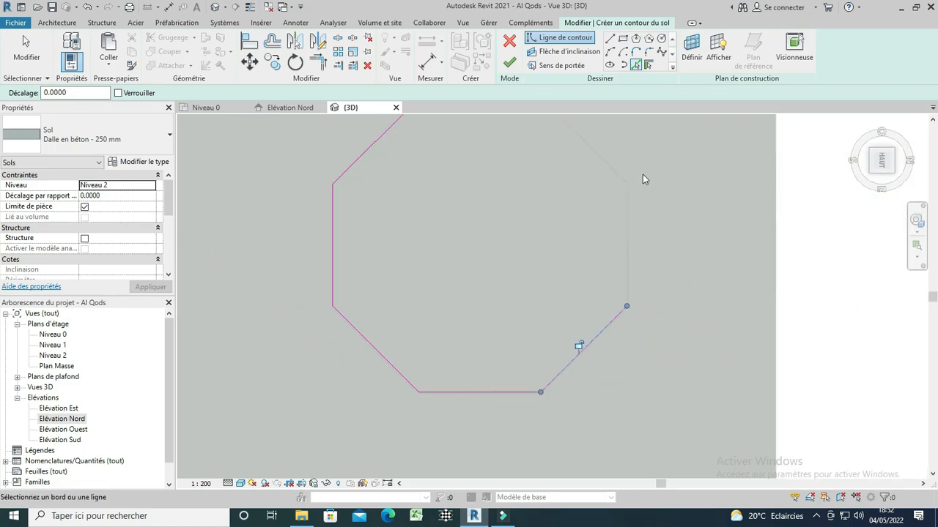
# Step: Close the floor boundary with the octagon's right and upper-right inner wall edges and finish the Niveau 2 floor
pyautogui.scroll(3, 637, 183)
pyautogui.click(586, 246)
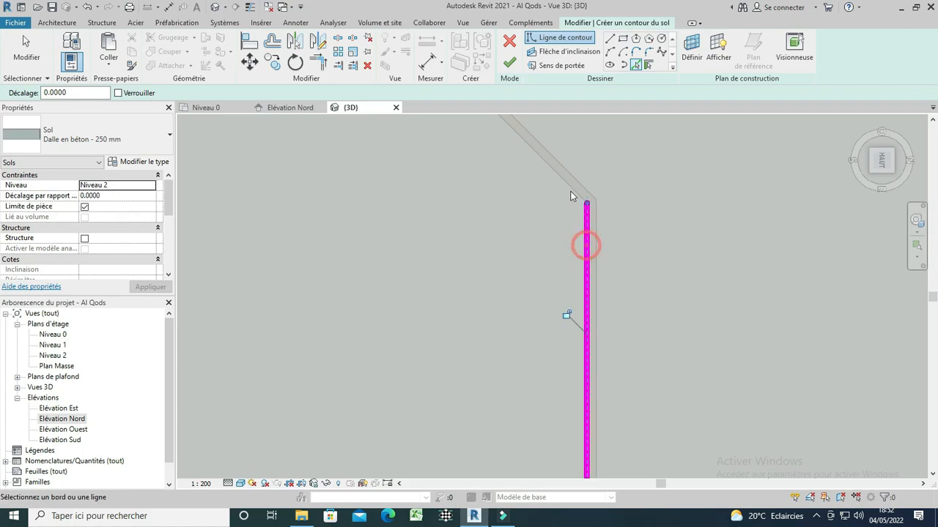
pyautogui.click(570, 192)
pyautogui.scroll(-5, 534, 307)
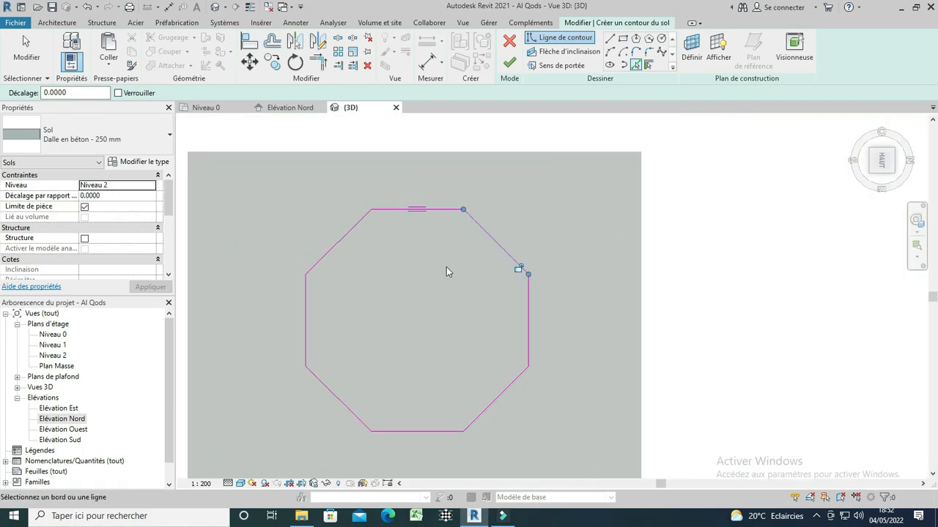
pyautogui.click(509, 64)
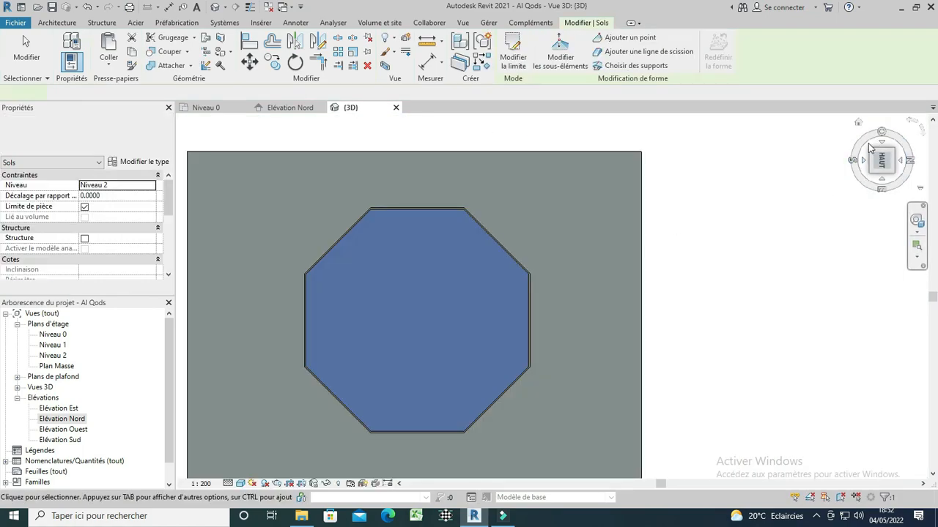
pyautogui.click(858, 121)
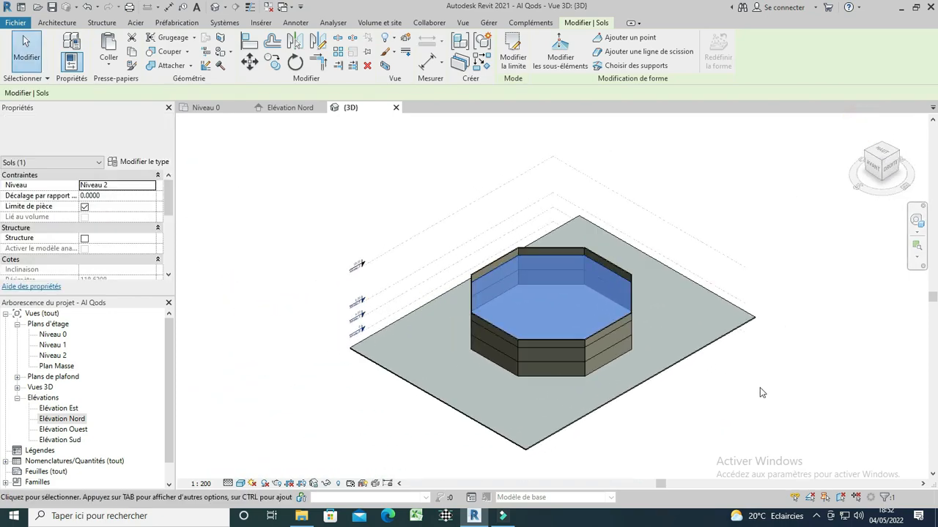
pyautogui.click(693, 388)
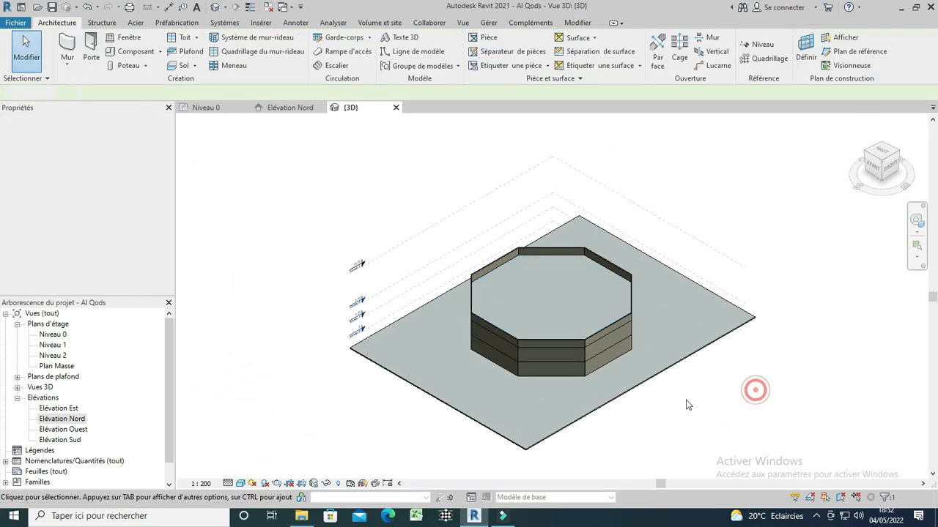
# Step: Start an architectural column in the top view and load the family Colonne à piédestal - Ordre dorique
pyautogui.click(882, 156)
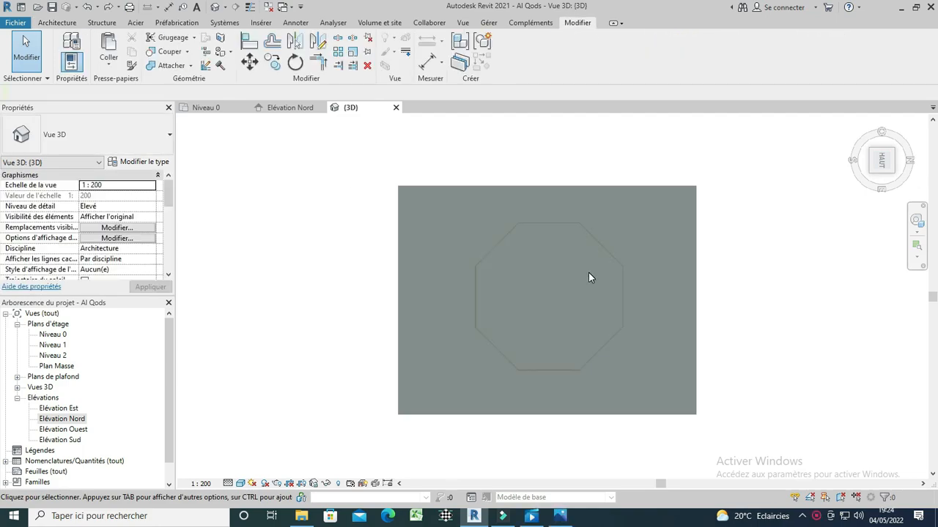
pyautogui.scroll(2, 578, 335)
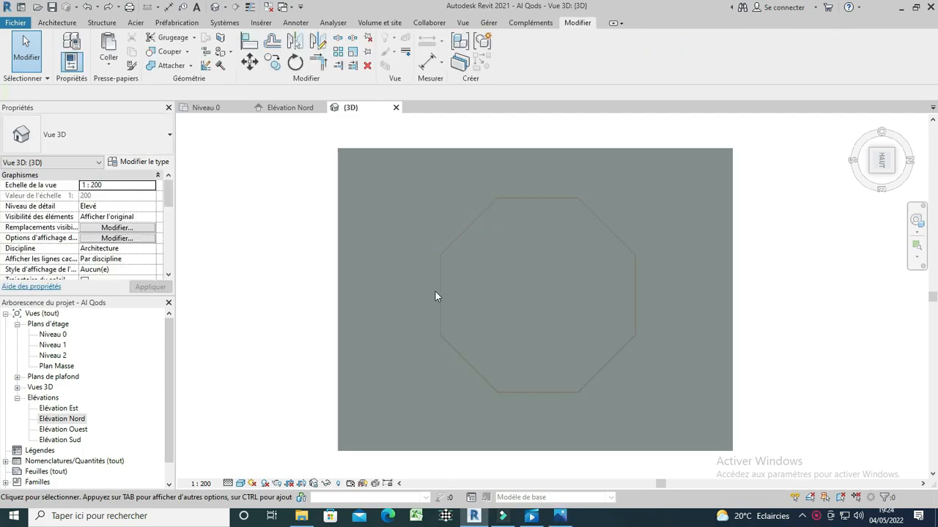
pyautogui.click(56, 24)
pyautogui.click(145, 66)
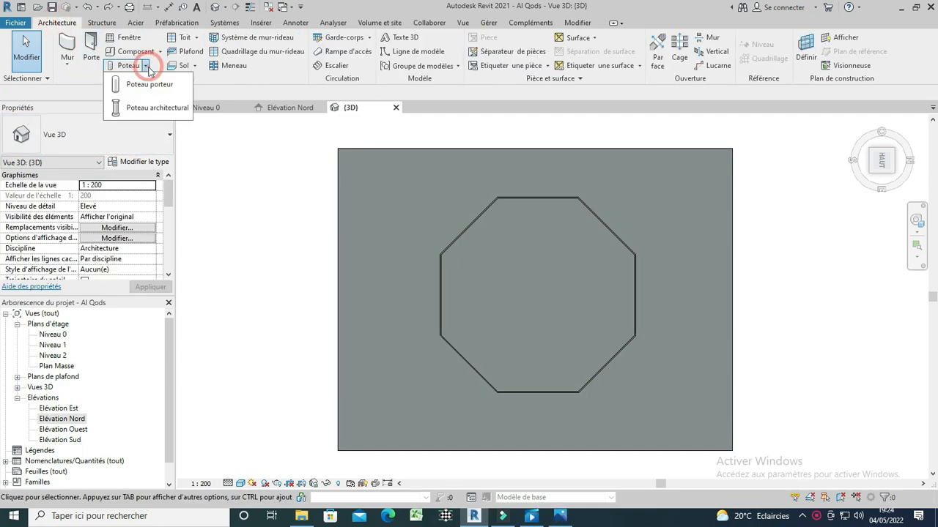
pyautogui.click(140, 114)
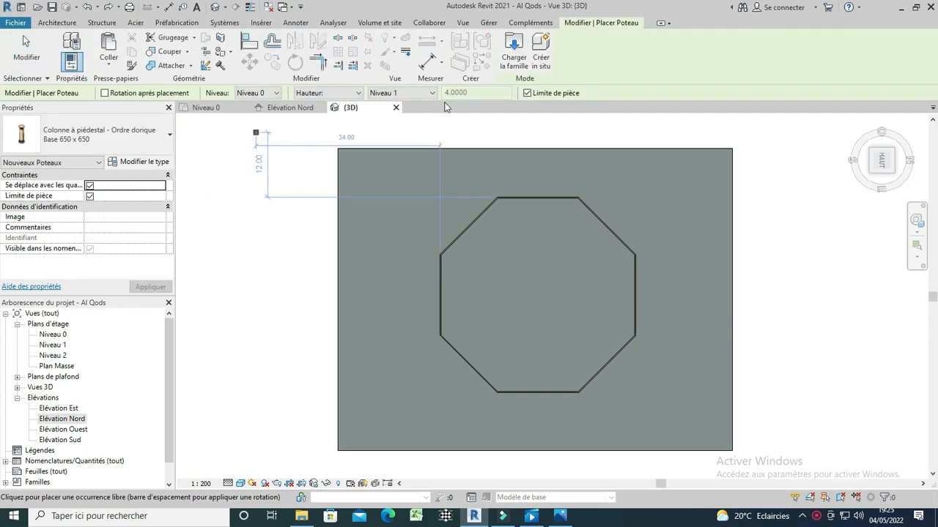
pyautogui.click(514, 50)
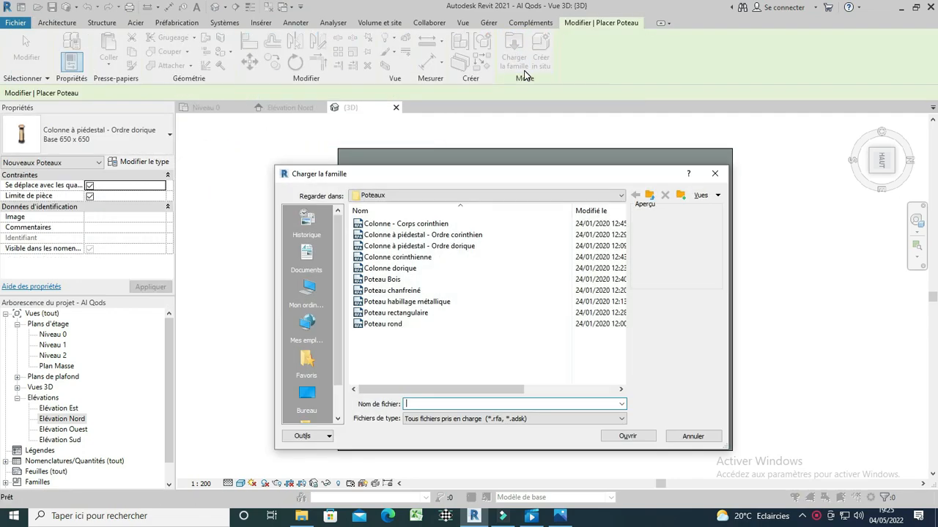
pyautogui.click(390, 224)
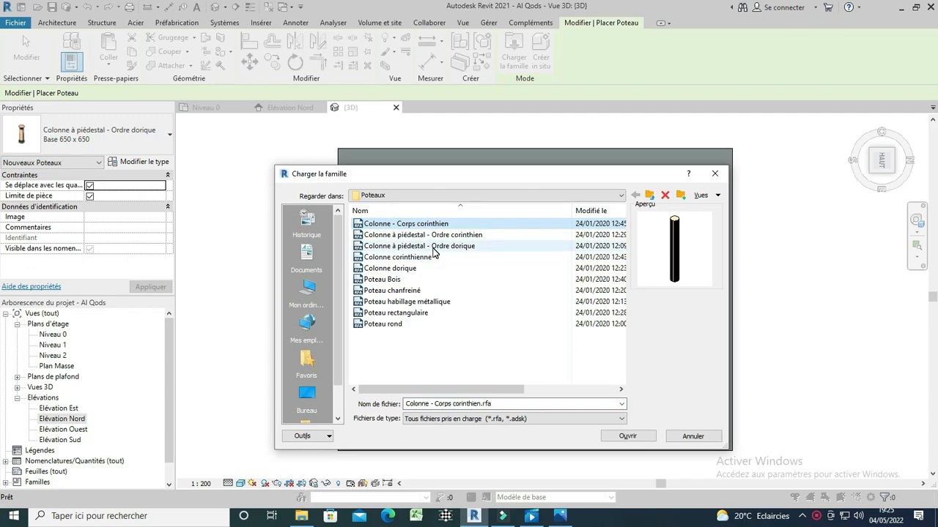
pyautogui.press('Down')
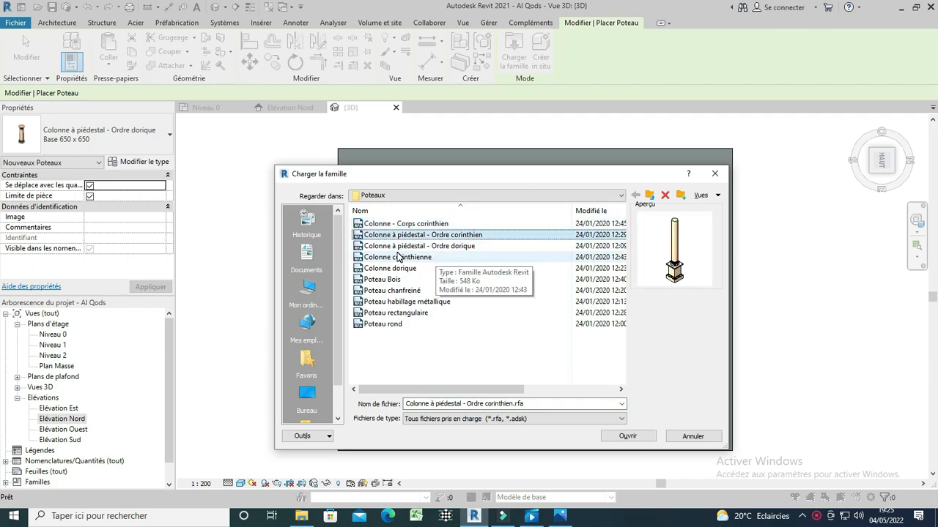
pyautogui.press('Down')
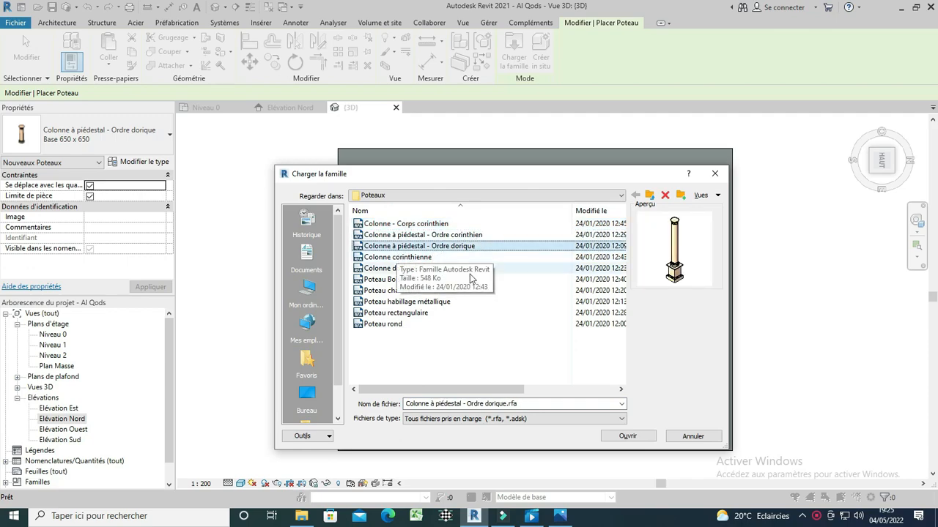
pyautogui.click(626, 435)
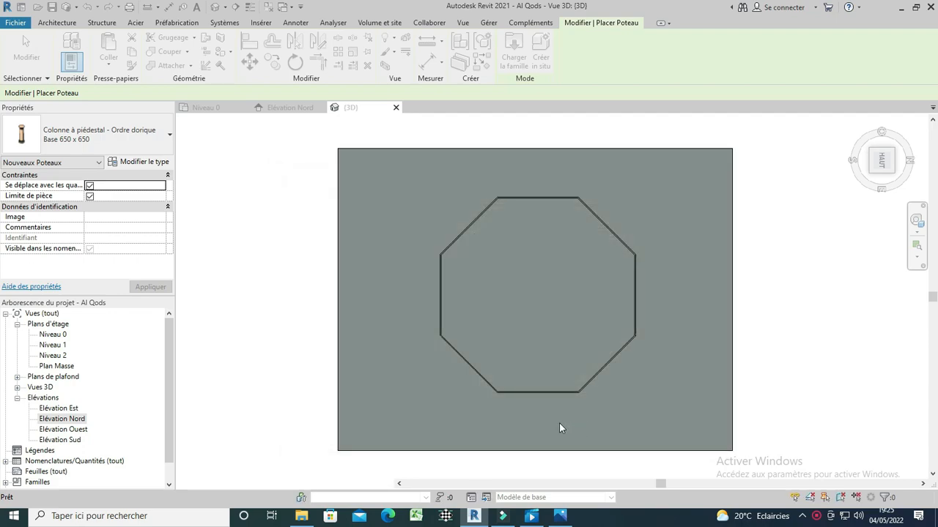
# Step: Place one Doric pedestal column outside the octagon's lower wall, about 2 m from it and 6 m from that wall's right corner
pyautogui.scroll(2, 543, 411)
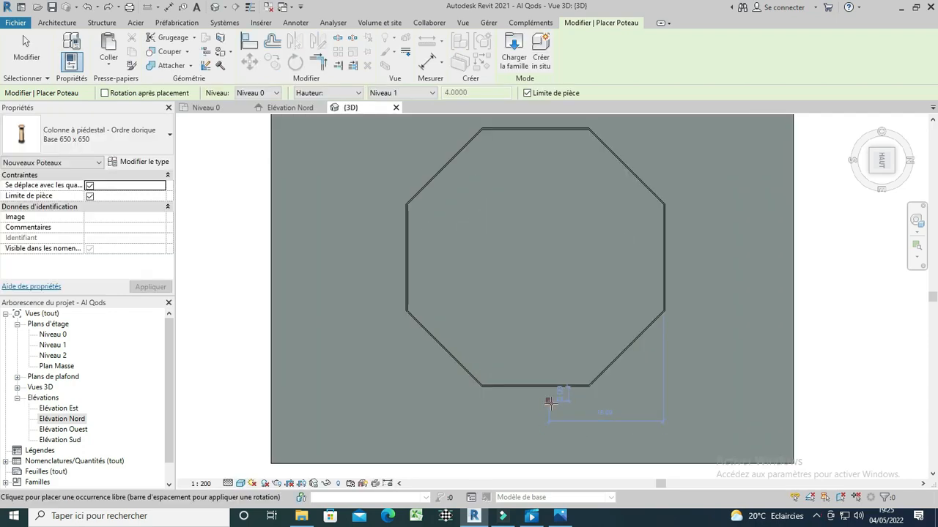
pyautogui.click(546, 399)
pyautogui.press('Escape')
# Step: Mirror a copy of the column about a drawn vertical axis through the midpoint of the octagon's lower wall
pyautogui.scroll(4, 529, 403)
pyautogui.scroll(-3, 521, 401)
pyautogui.scroll(1, 552, 404)
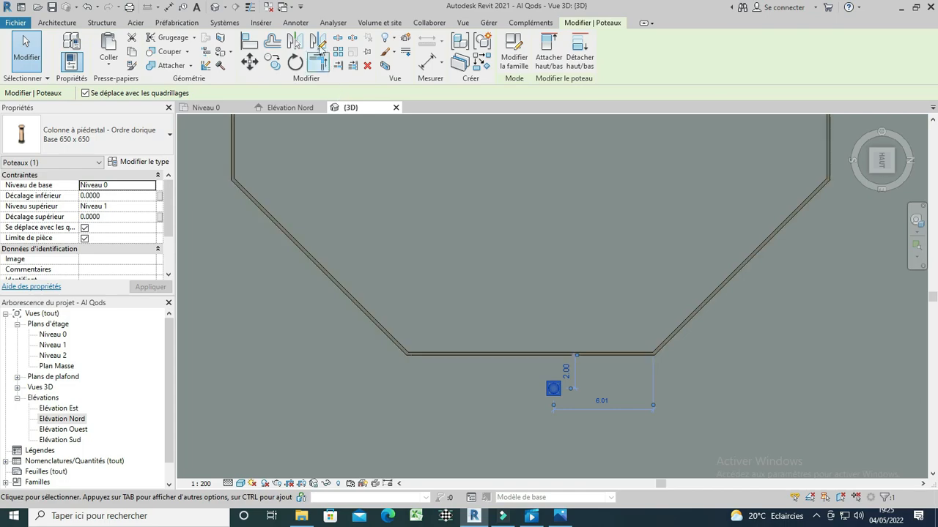
pyautogui.click(316, 39)
pyautogui.click(529, 353)
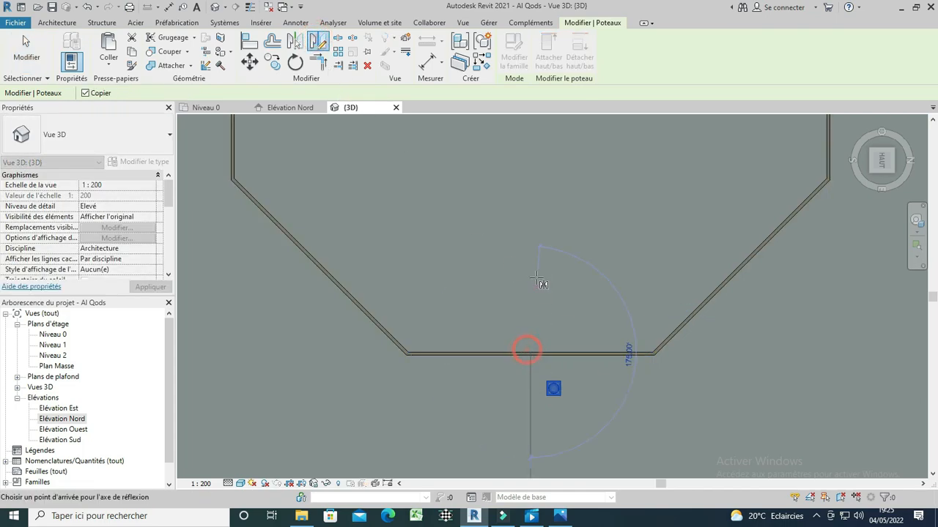
pyautogui.click(533, 259)
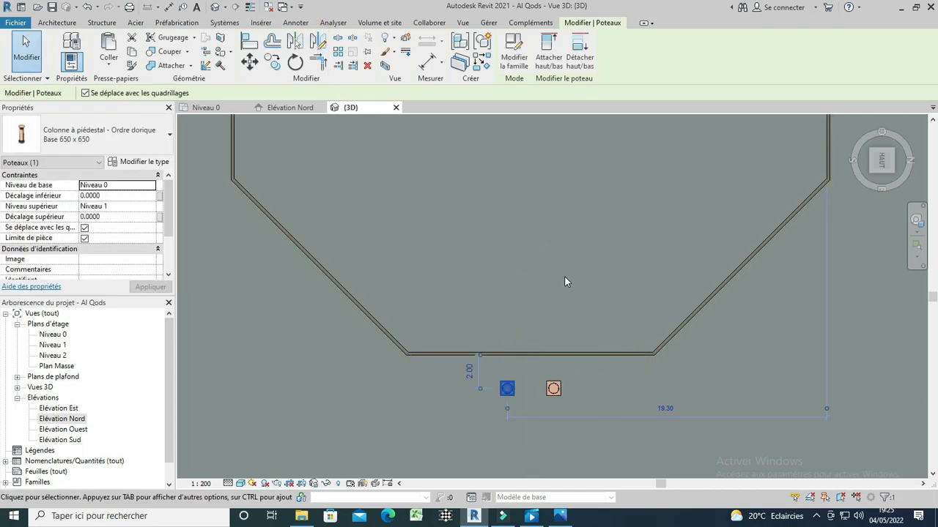
pyautogui.click(534, 399)
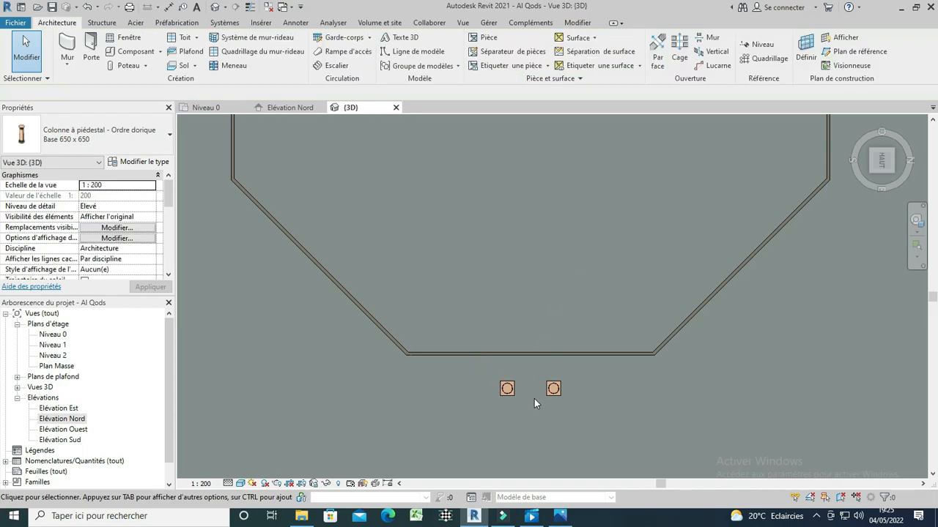
# Step: Create an in-place component in the Murs category with the name Murs 1
pyautogui.click(162, 52)
pyautogui.click(132, 153)
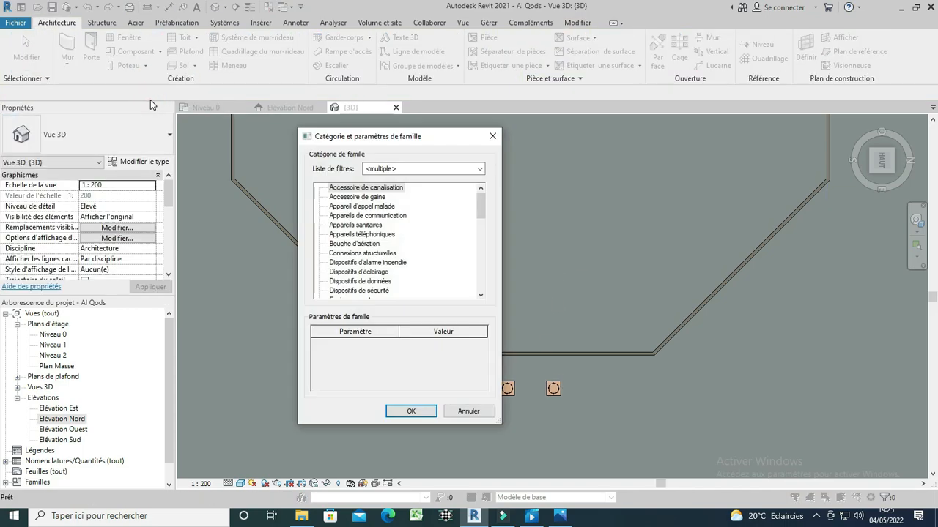
pyautogui.moveTo(482, 210); pyautogui.dragTo(476, 247)
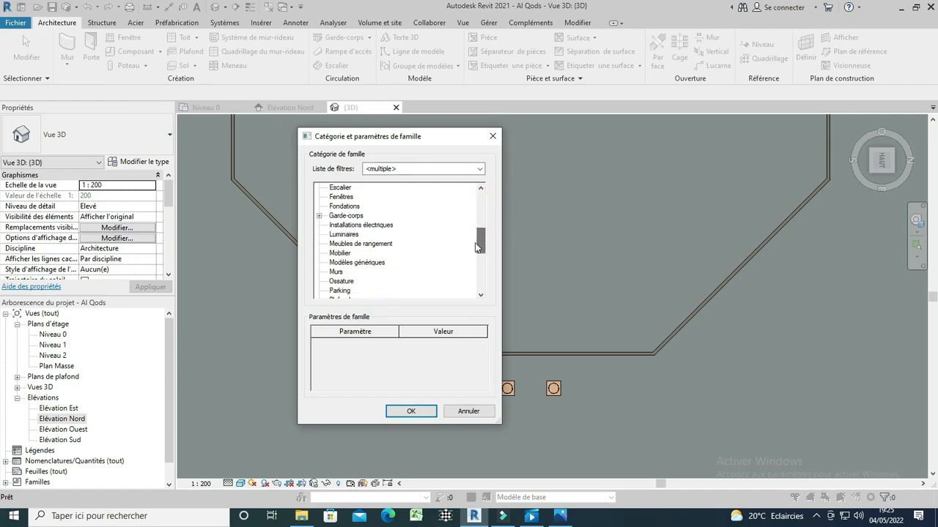
pyautogui.click(411, 412)
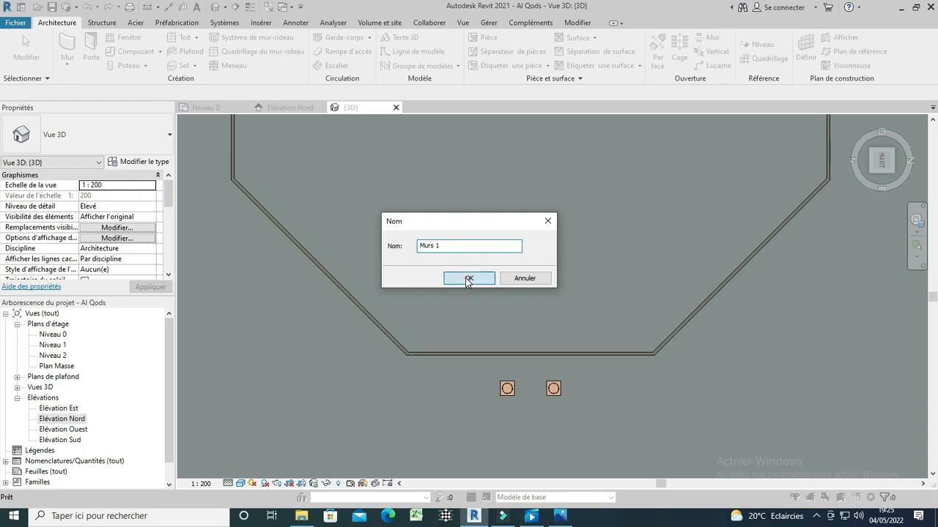
pyautogui.click(467, 279)
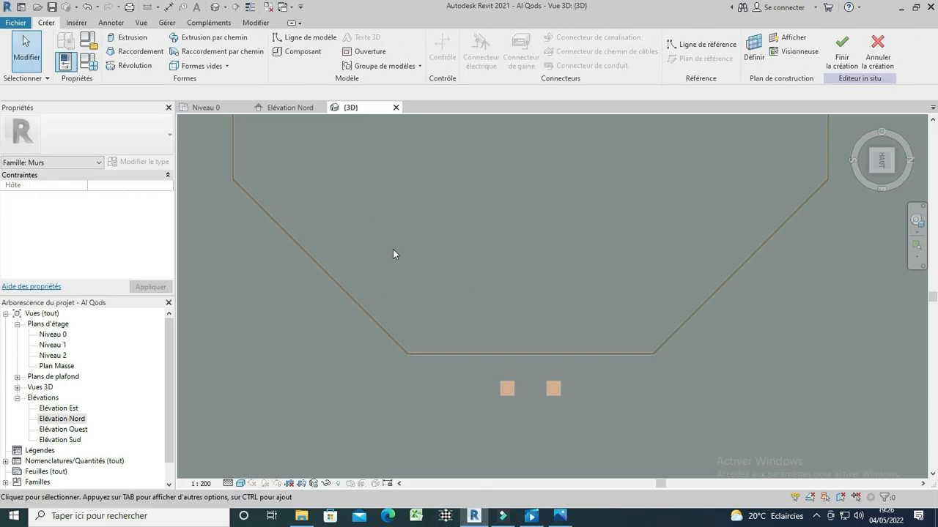
# Step: Sketch a straight sweep path from the lower wall's midpoint outward between the two columns, and finish the path
pyautogui.click(201, 40)
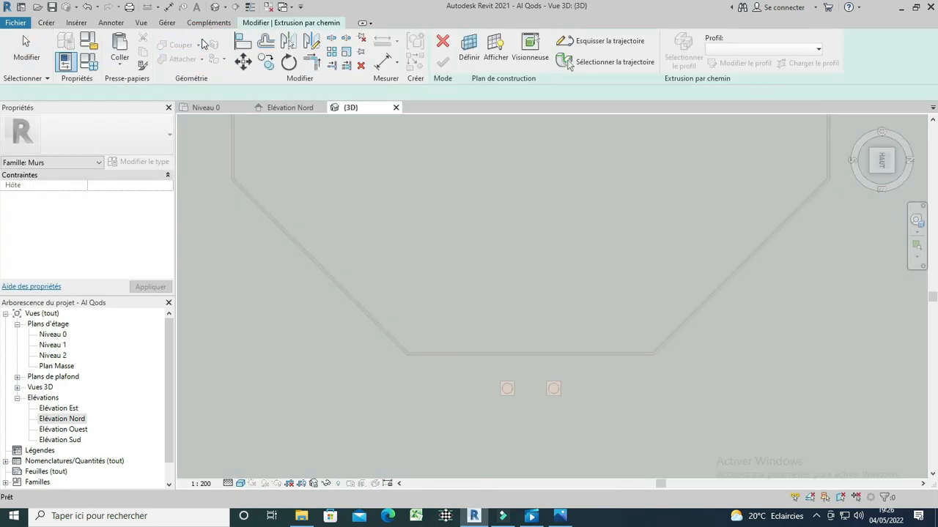
pyautogui.click(592, 44)
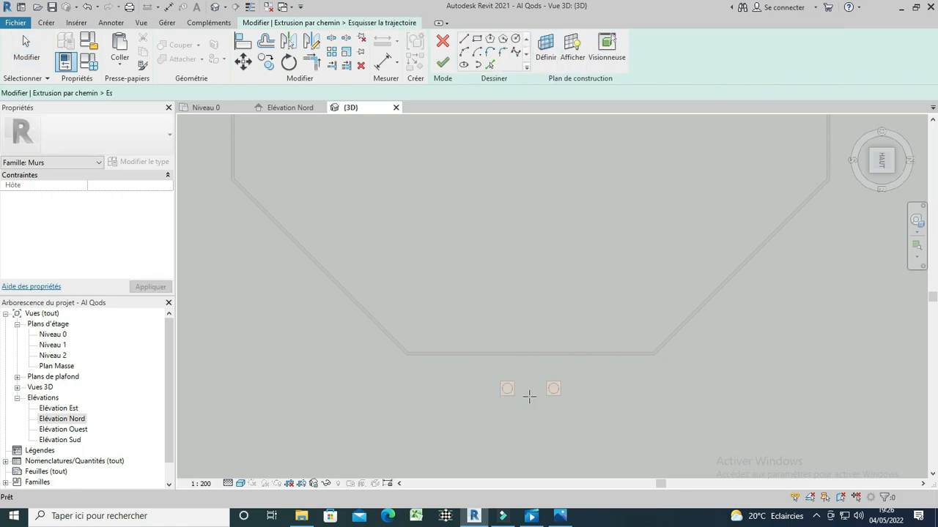
pyautogui.click(533, 357)
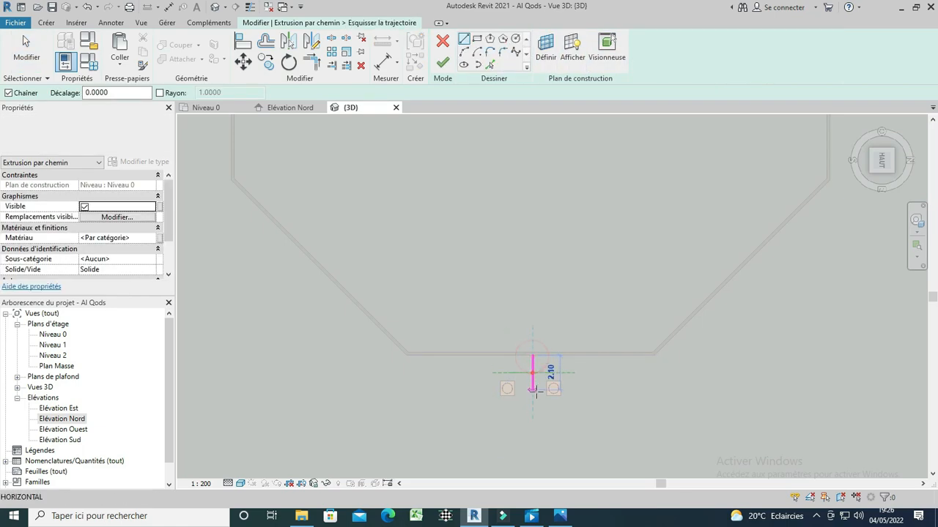
pyautogui.click(533, 399)
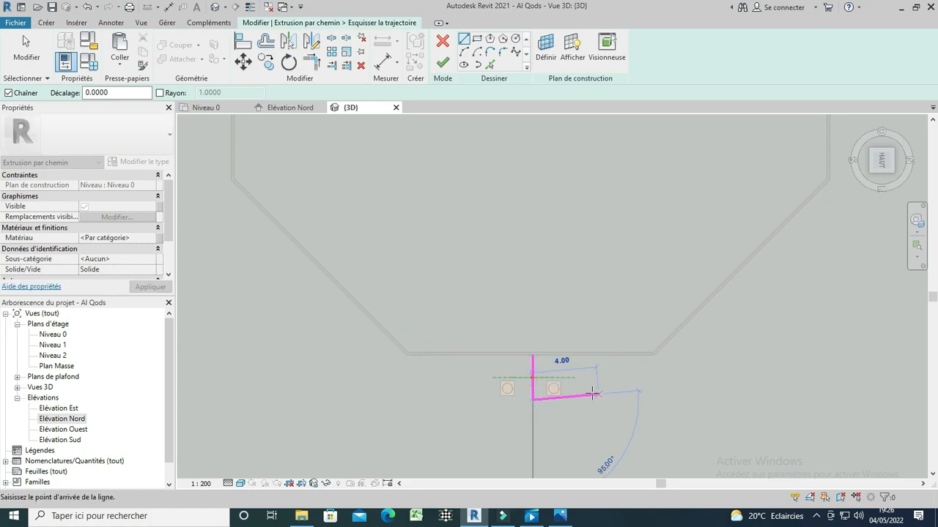
pyautogui.press('Escape')
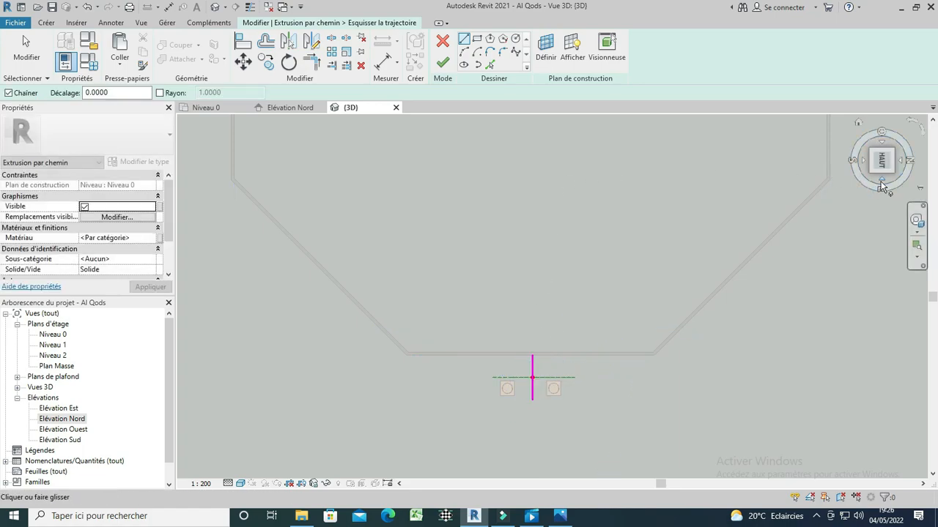
pyautogui.click(882, 182)
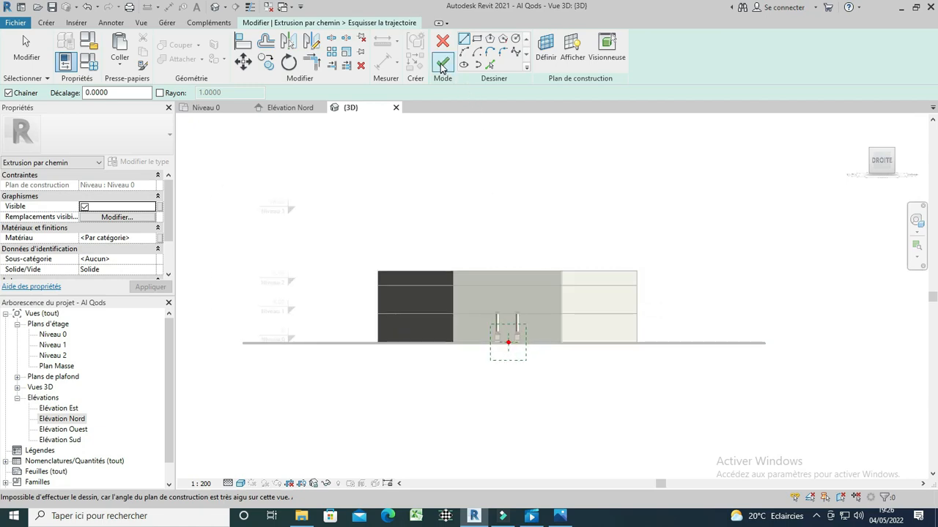
pyautogui.click(442, 64)
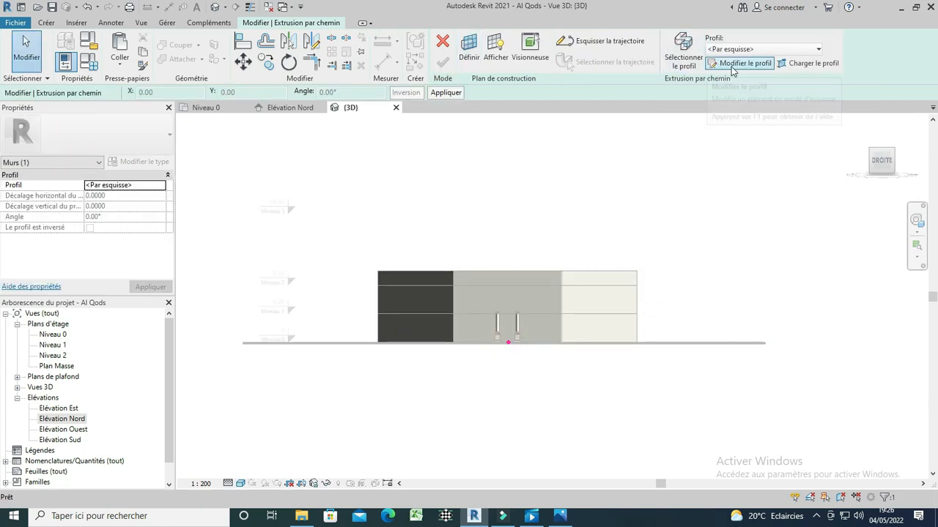
# Step: Sketch an open bracket above the right column as part of the sweep profile, with lines about 80 cm across, 70 cm up and 30 cm back
pyautogui.click(736, 64)
pyautogui.scroll(4, 513, 311)
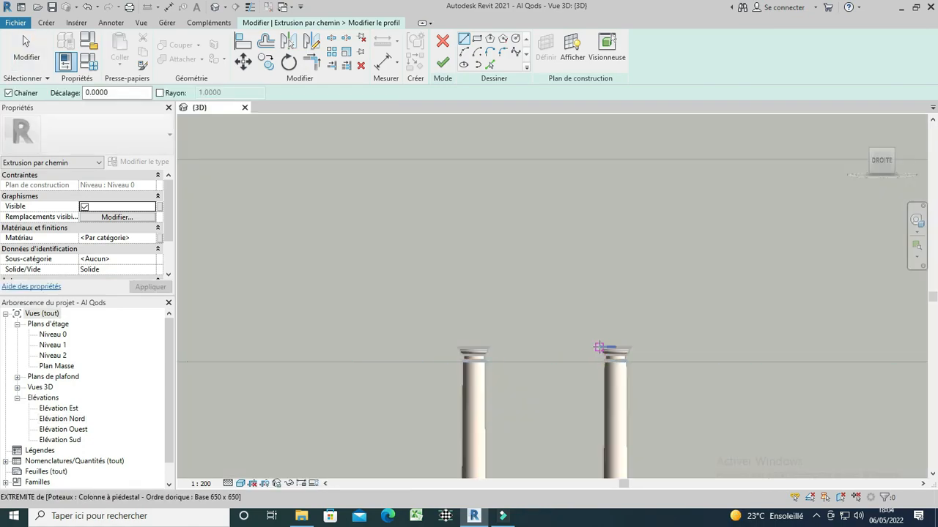
pyautogui.click(598, 347)
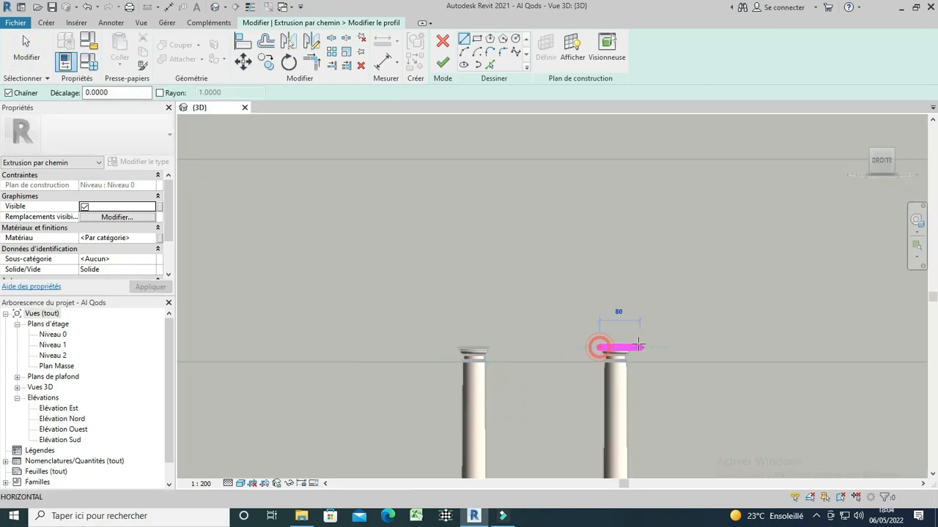
pyautogui.click(640, 346)
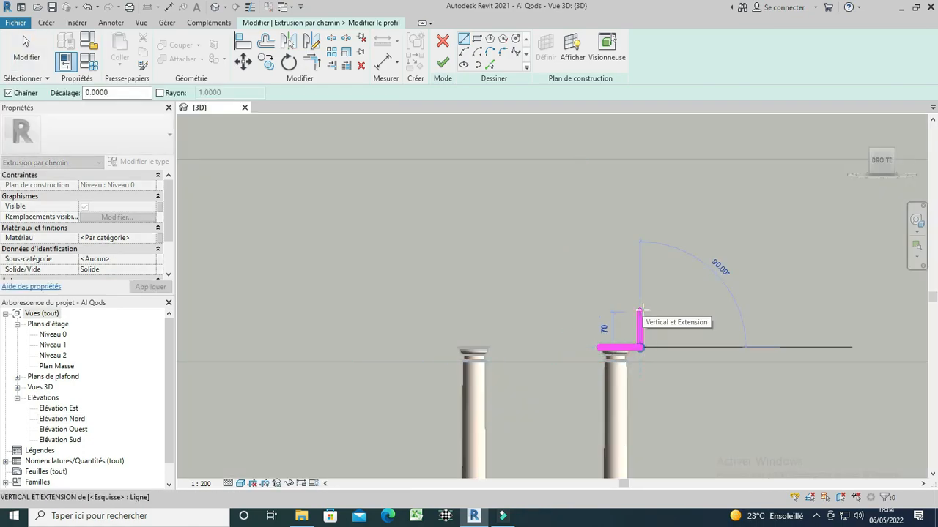
pyautogui.click(641, 311)
pyautogui.click(623, 312)
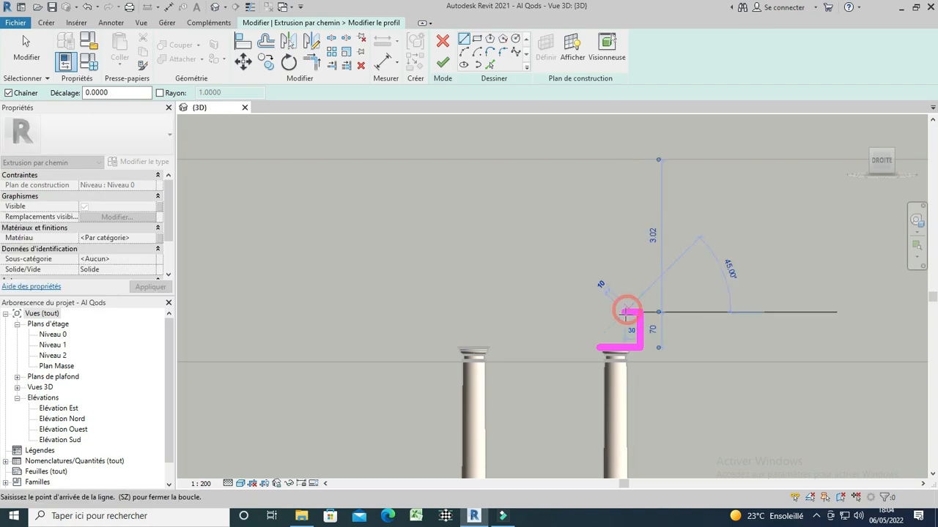
pyautogui.press('Escape')
pyautogui.press('Escape')
# Step: Mirror the three bracket lines onto the left column about a vertical axis midway between the two columns
pyautogui.moveTo(575, 382)
pyautogui.mouseDown()
pyautogui.moveTo(660, 313)
pyautogui.moveTo(658, 300)
pyautogui.mouseUp()
pyautogui.click(313, 42)
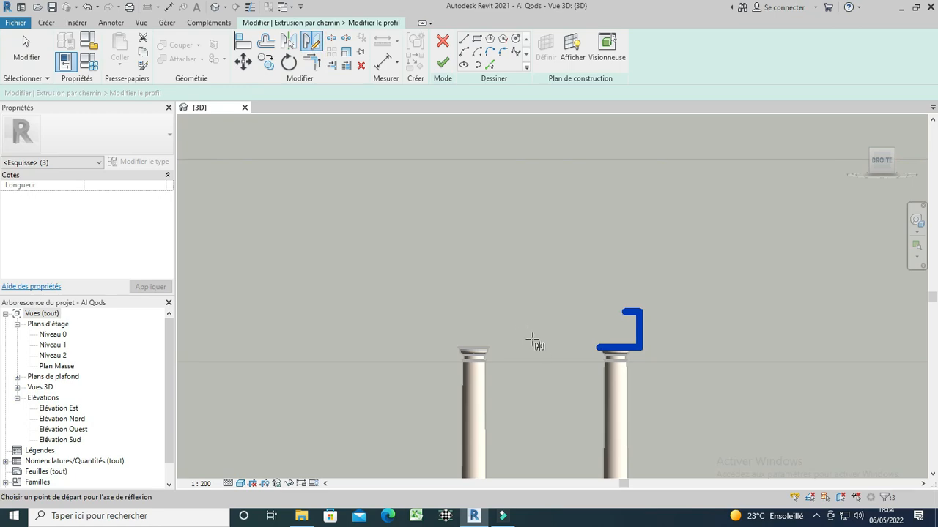
pyautogui.click(543, 362)
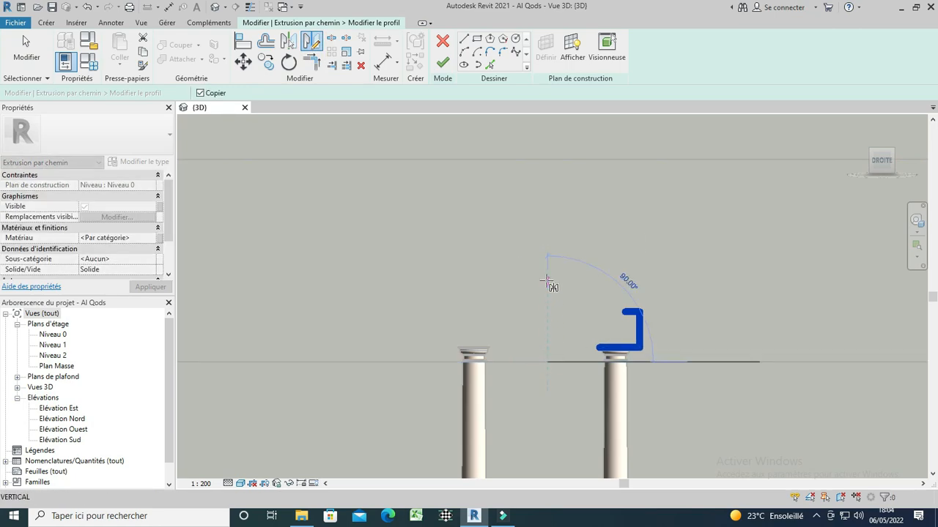
pyautogui.click(548, 281)
# Step: Close the sweep profile between the two brackets with an outer arc of about 1.53 m radius and an inner arc of about 1.09 m radius
pyautogui.click(463, 39)
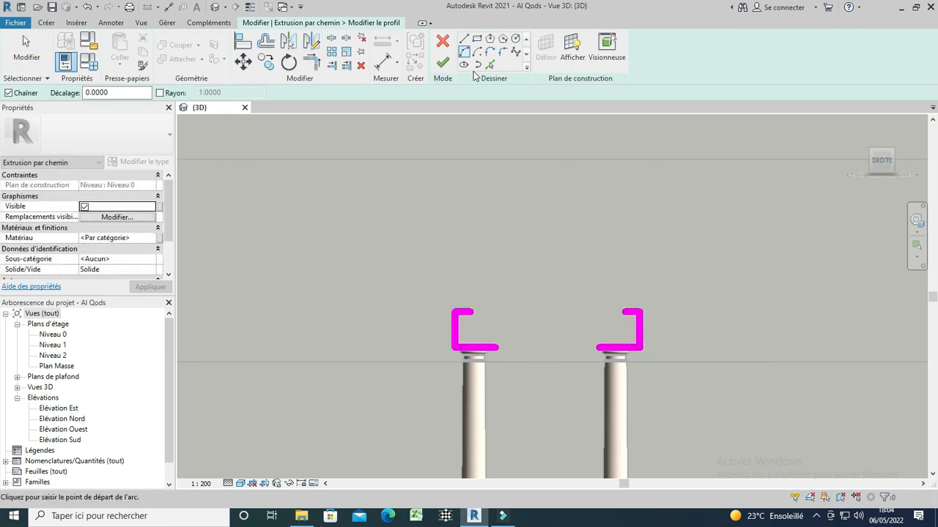
pyautogui.click(464, 54)
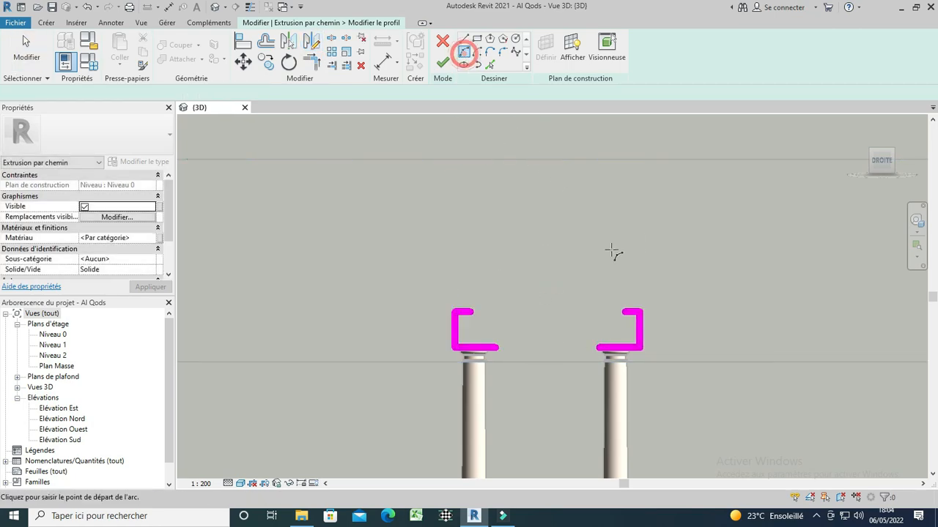
pyautogui.click(623, 313)
pyautogui.click(473, 313)
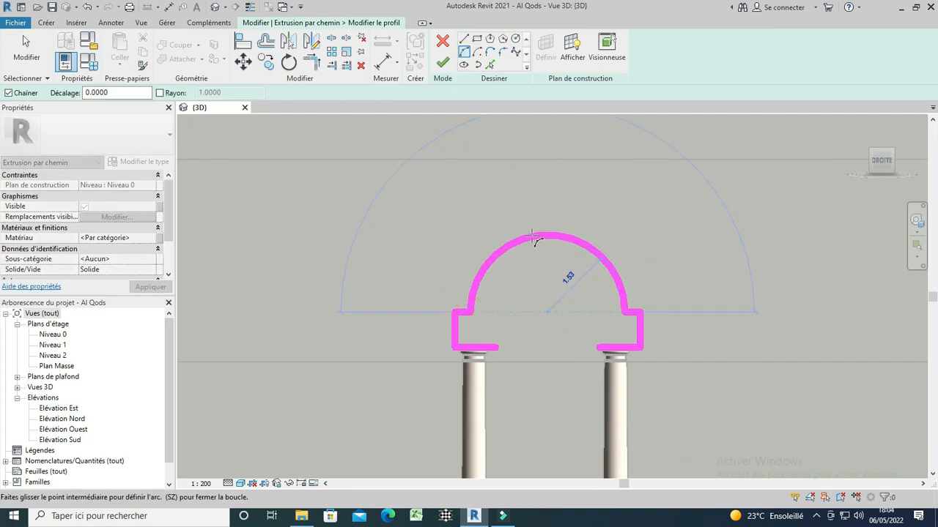
pyautogui.click(532, 238)
pyautogui.click(597, 346)
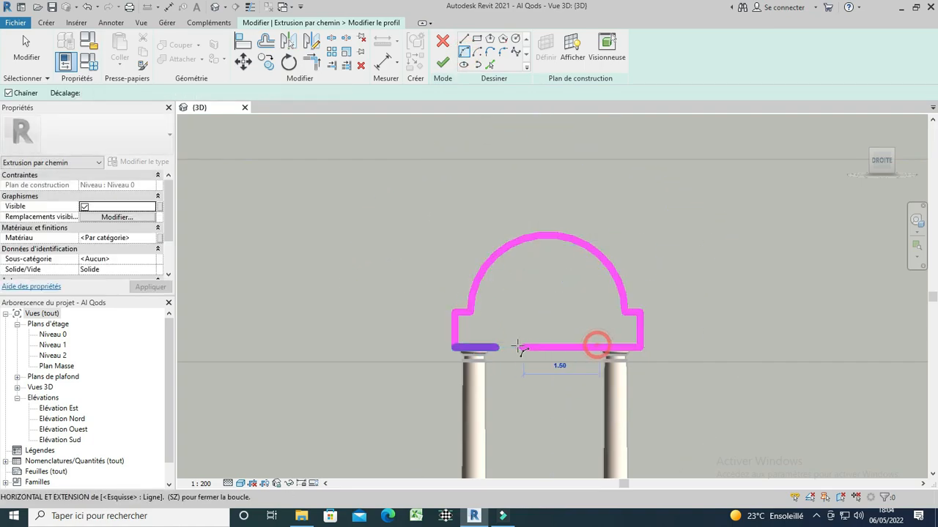
pyautogui.click(500, 348)
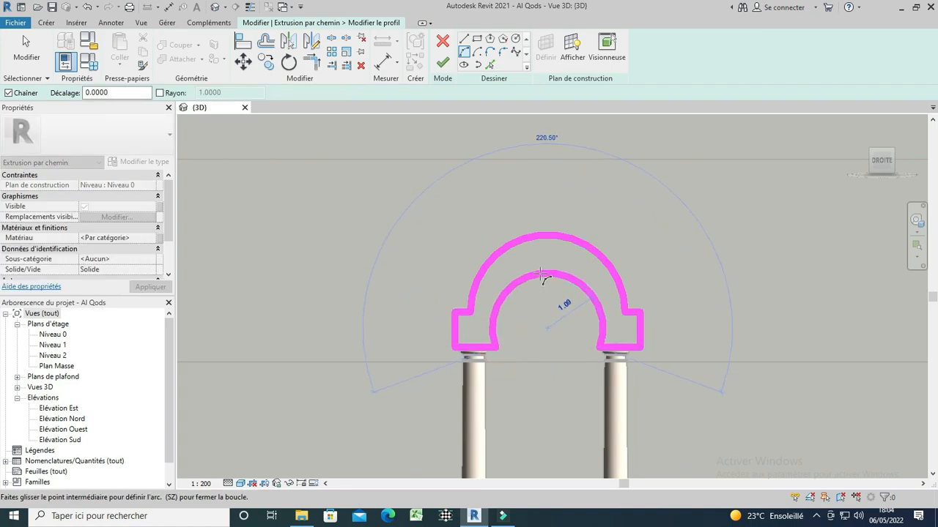
pyautogui.click(544, 273)
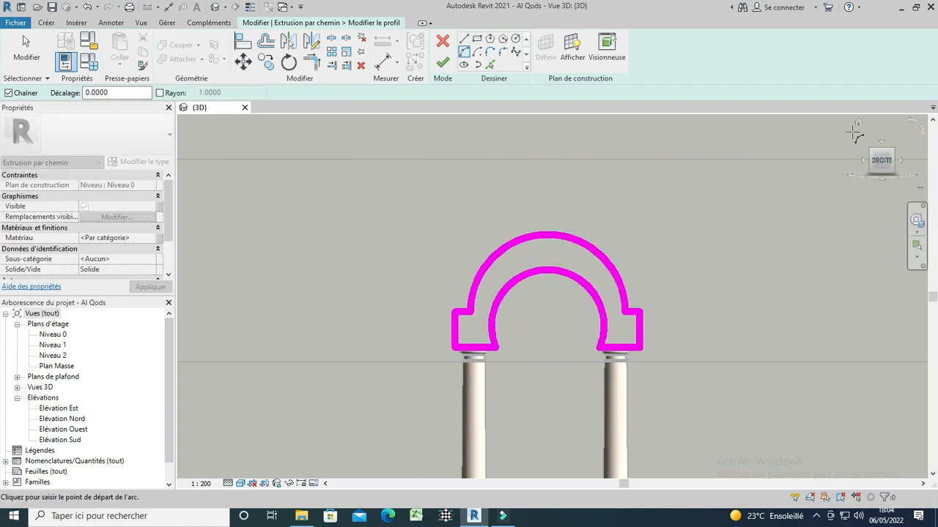
# Step: Finish the arch profile and the sweep, and complete the in-place wall component above the two columns
pyautogui.click(858, 126)
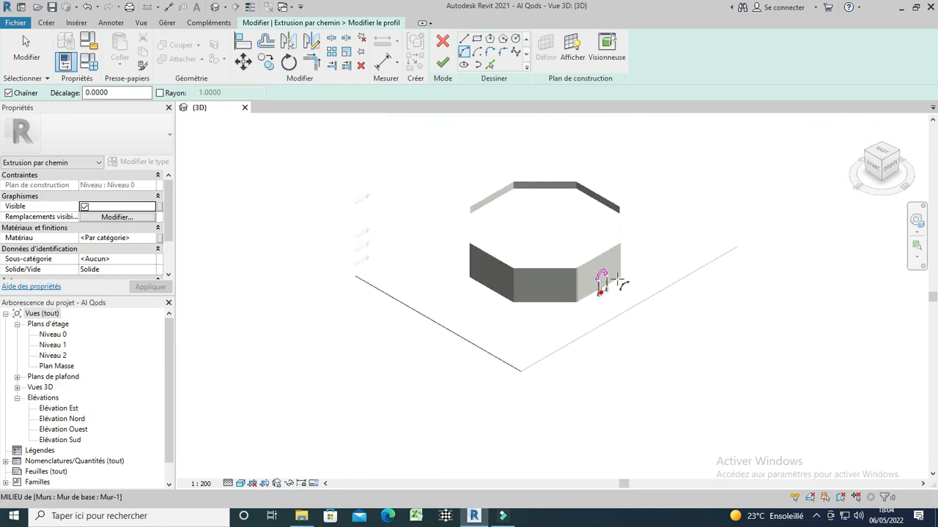
pyautogui.scroll(6, 617, 282)
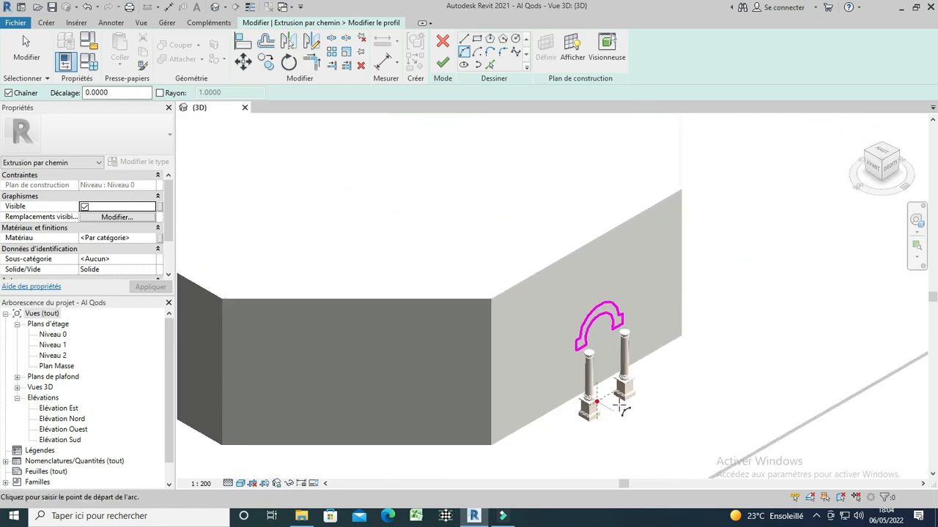
pyautogui.click(442, 64)
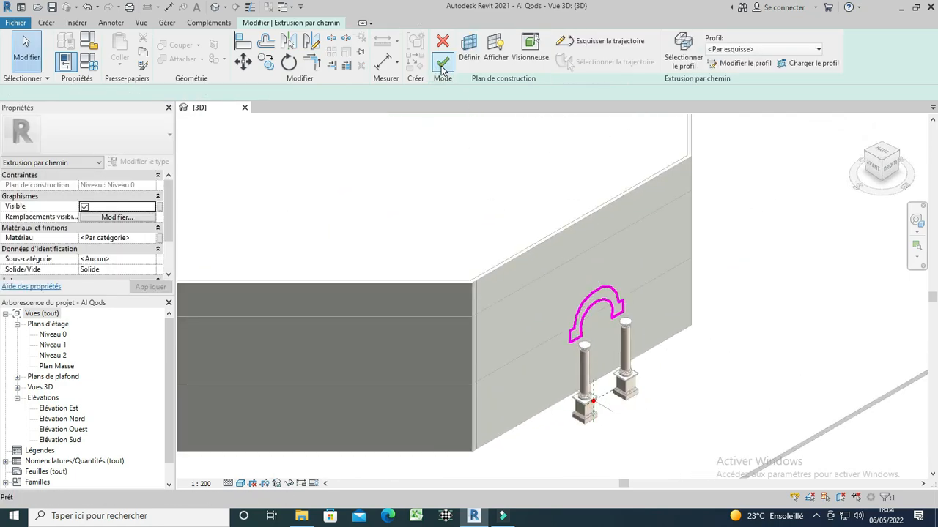
pyautogui.click(442, 65)
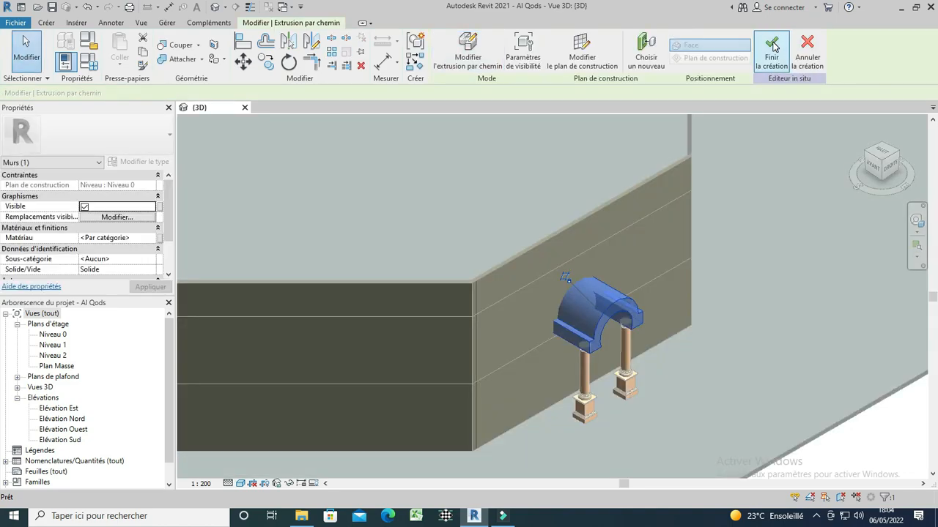
pyautogui.click(772, 48)
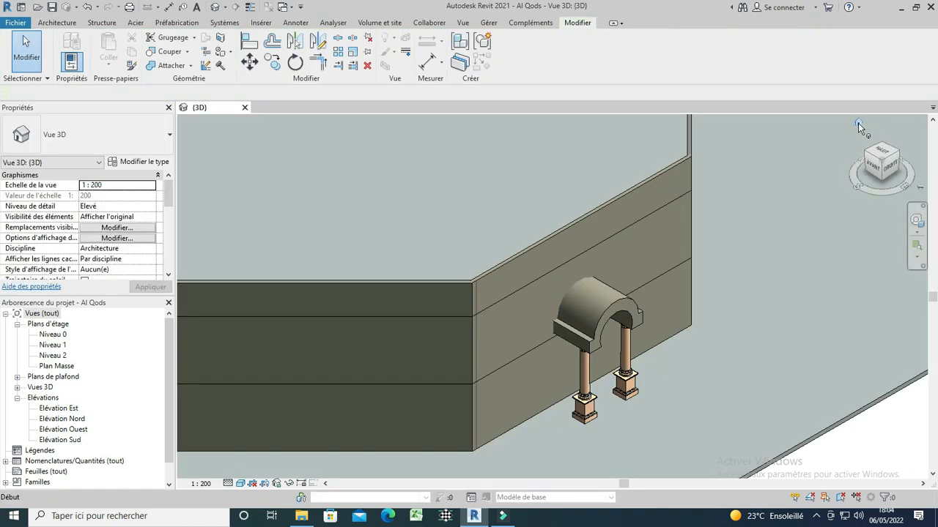
pyautogui.click(858, 123)
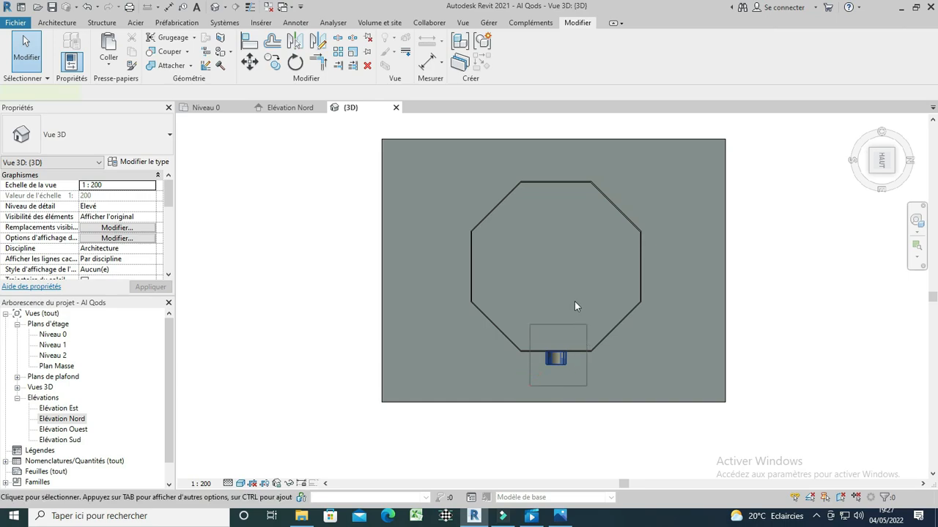
# Step: Mirror the entrance arch and its two columns onto the opposite face of the octagon about the axis through the building's centre
pyautogui.moveTo(575, 302); pyautogui.dragTo(452, 195)
pyautogui.click(318, 41)
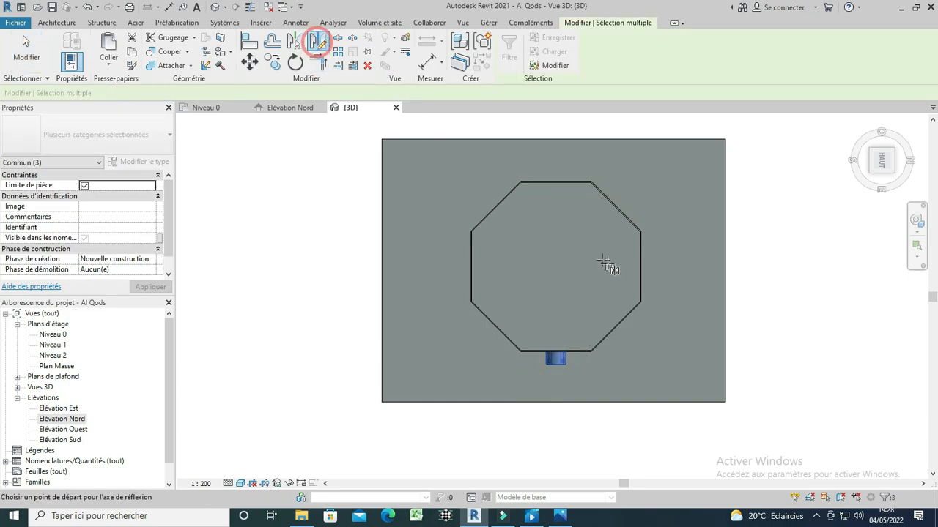
pyautogui.click(641, 266)
pyautogui.click(518, 269)
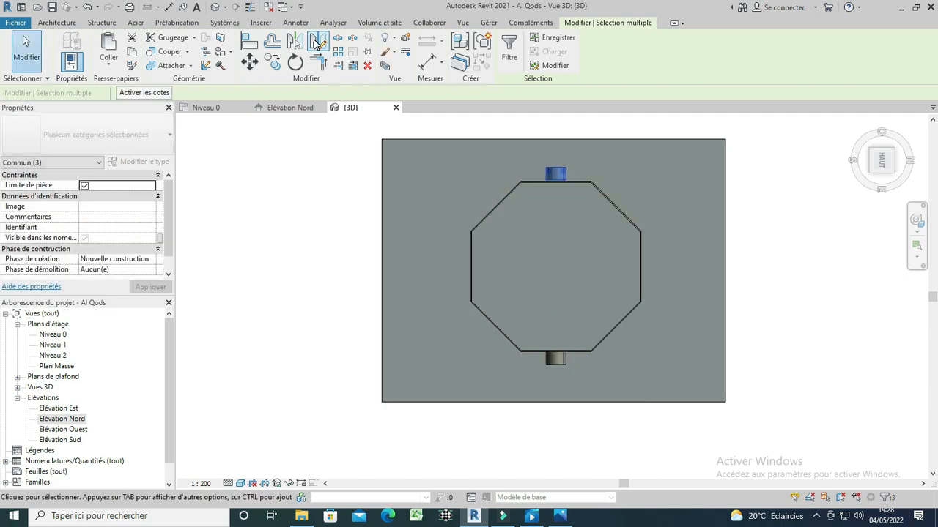
# Step: Mirror the copied entrance onto the adjacent perpendicular face about the diagonal axis from the midpoint of the angled wall between them
pyautogui.click(318, 41)
pyautogui.click(615, 208)
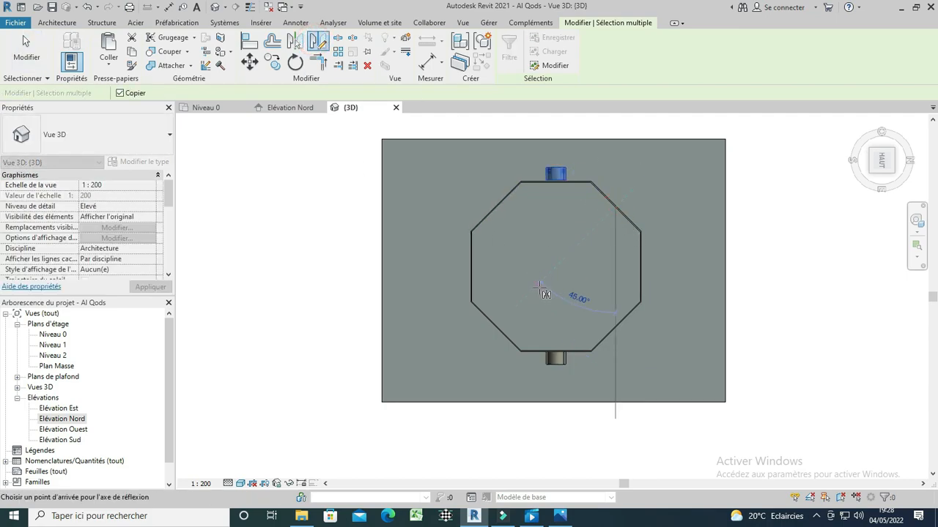
pyautogui.click(539, 289)
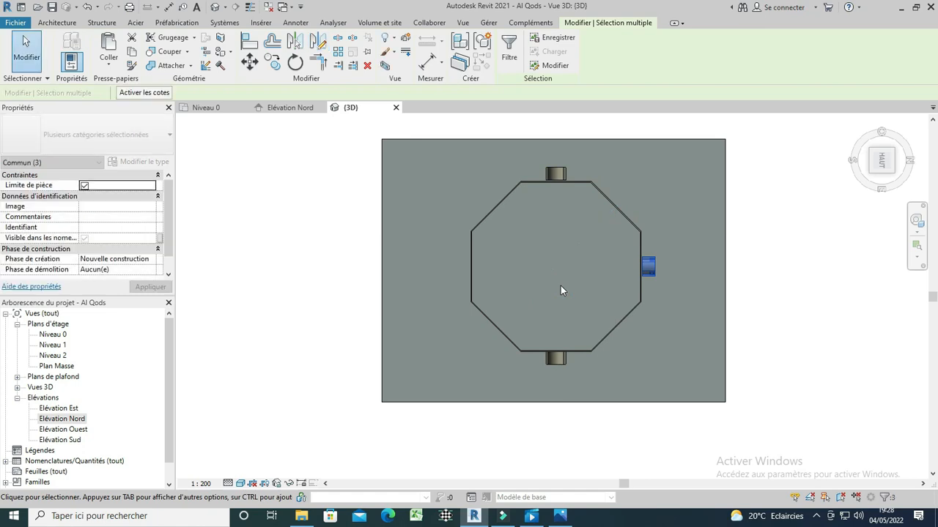
# Step: Mirror that side entrance across the octagon's centre axis onto the remaining opposite face, so four faces have one
pyautogui.click(318, 44)
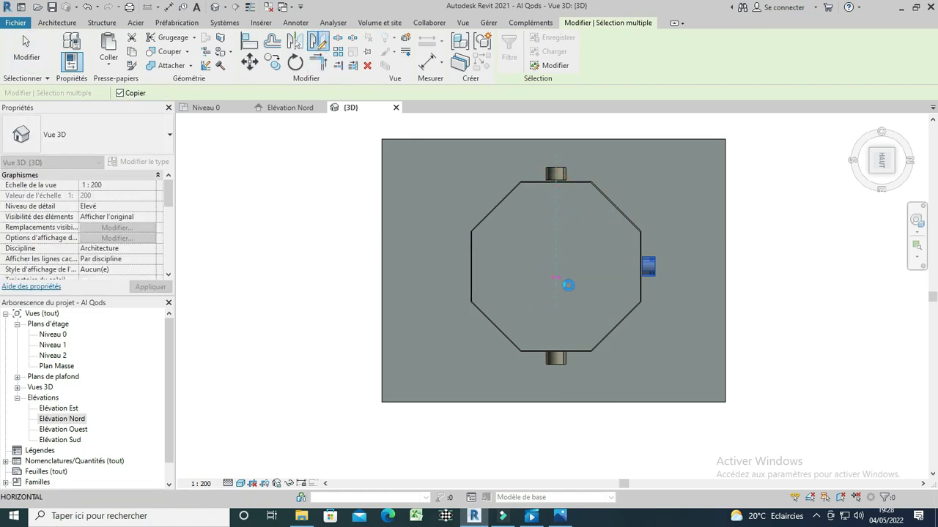
pyautogui.click(568, 286)
pyautogui.press('Escape')
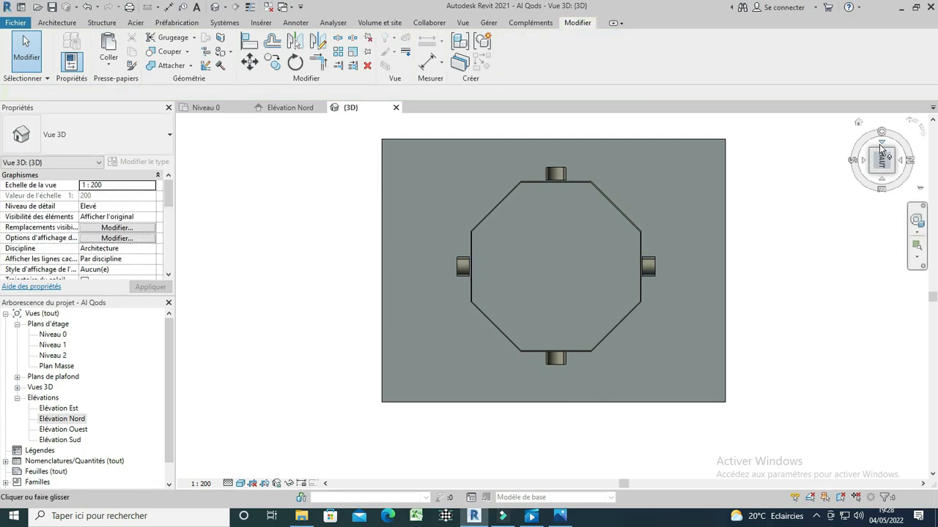
# Step: Change the lowest wall segment between two entrances to the basic wall type Mur-1
pyautogui.click(856, 120)
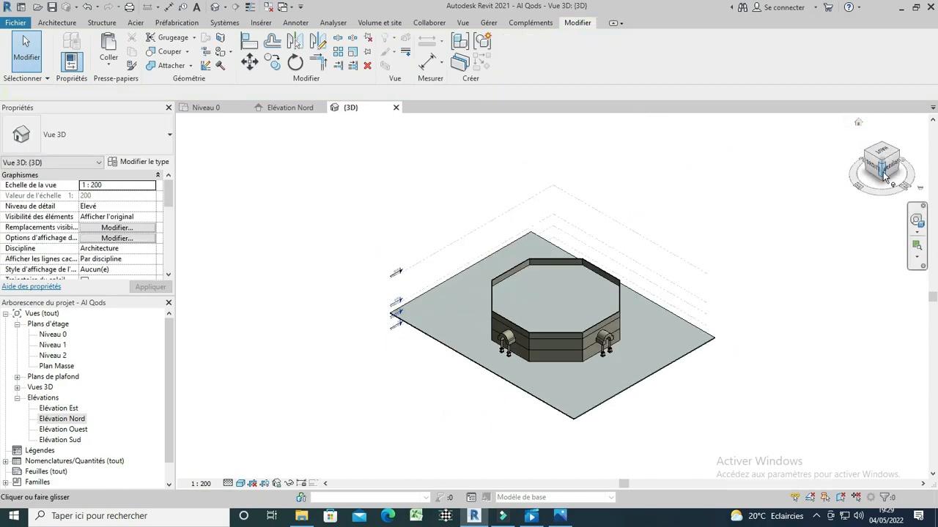
pyautogui.click(882, 171)
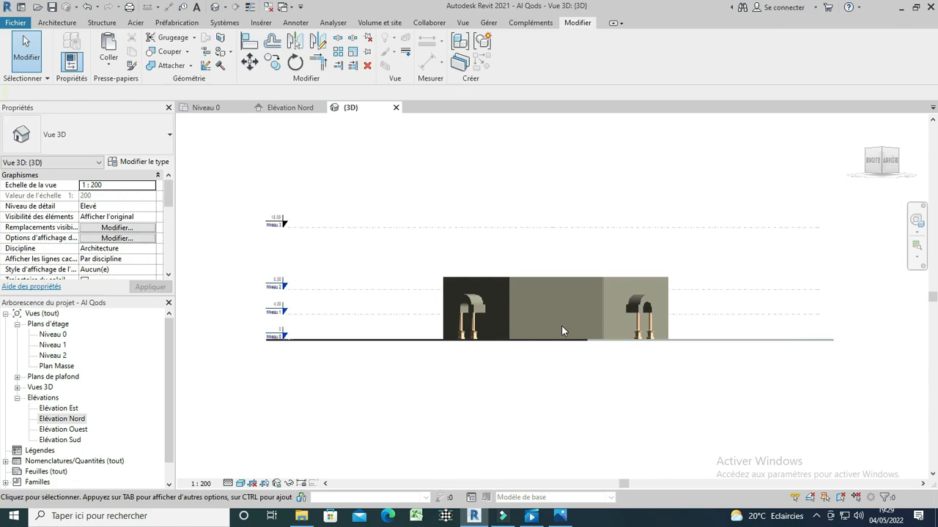
pyautogui.scroll(5, 561, 325)
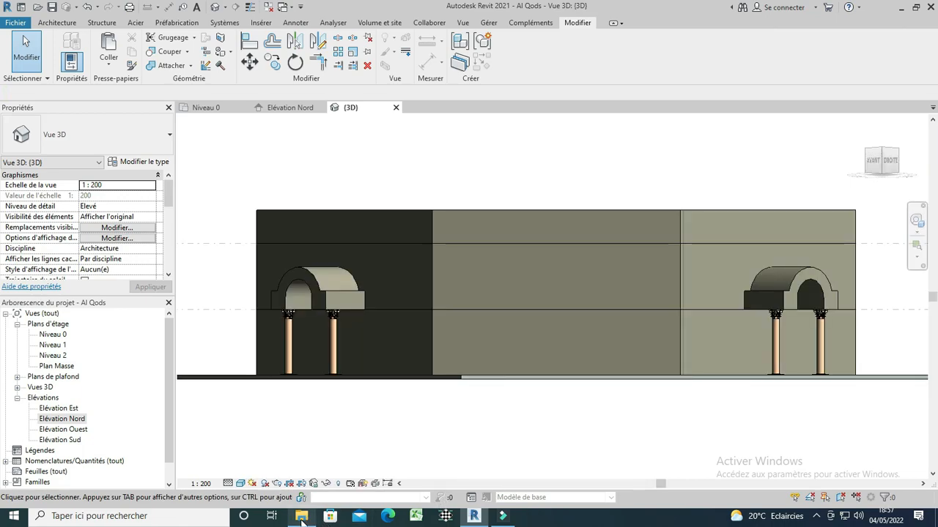
pyautogui.click(301, 517)
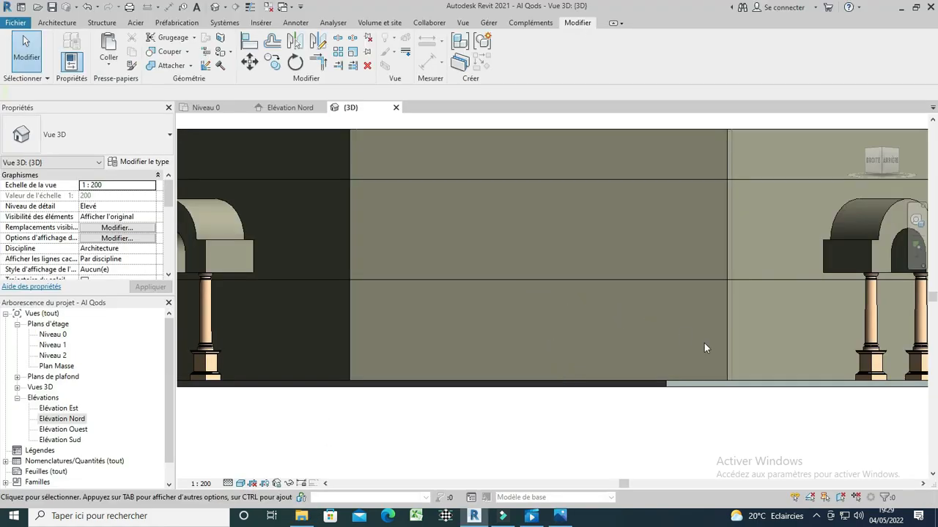
pyautogui.click(723, 350)
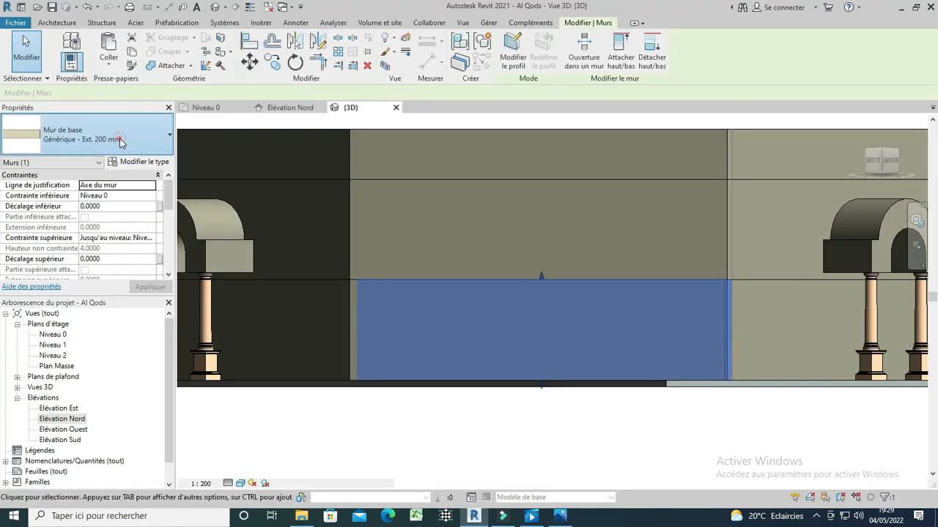
pyautogui.click(121, 141)
pyautogui.scroll(-3, 99, 276)
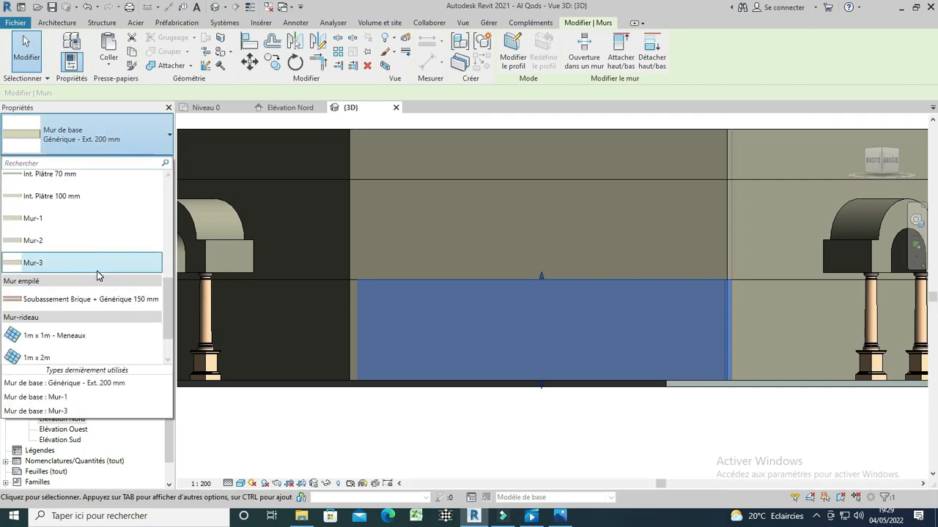
pyautogui.click(44, 219)
# Step: Create a new material named Mur-1 from the structural layer's material setting in the Mur-1 wall type
pyautogui.click(128, 162)
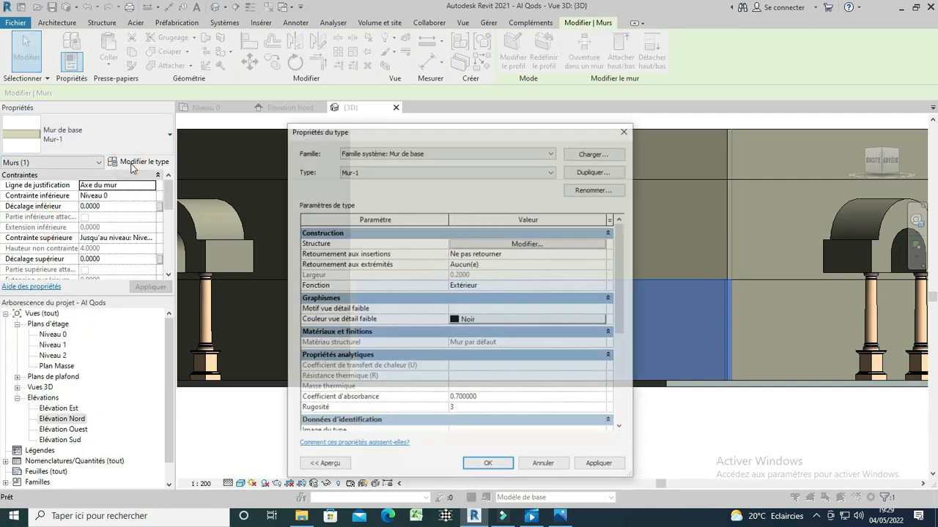
pyautogui.click(485, 240)
pyautogui.click(408, 251)
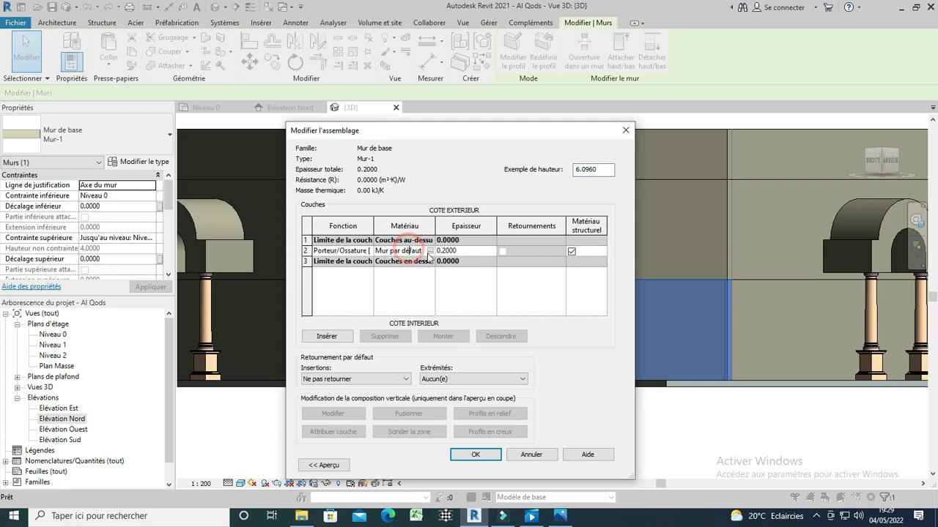
pyautogui.click(431, 251)
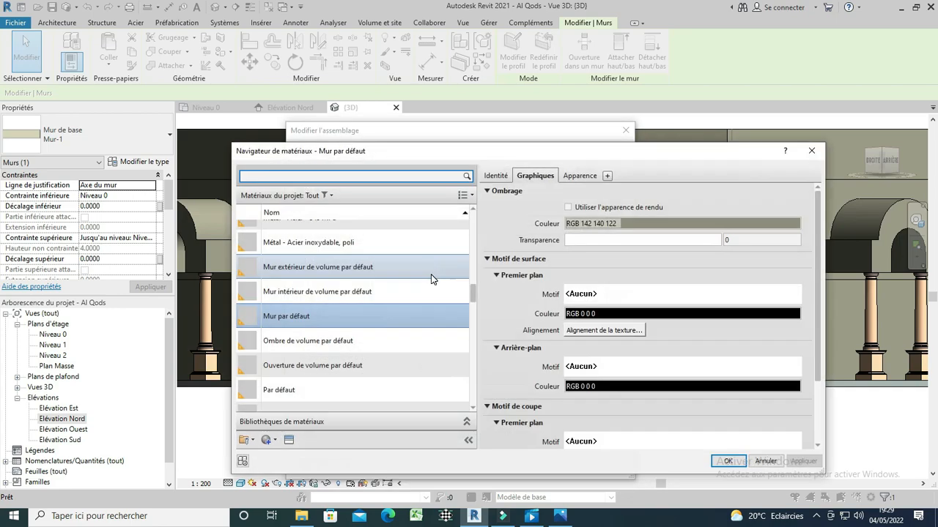
pyautogui.click(275, 442)
pyautogui.click(270, 505)
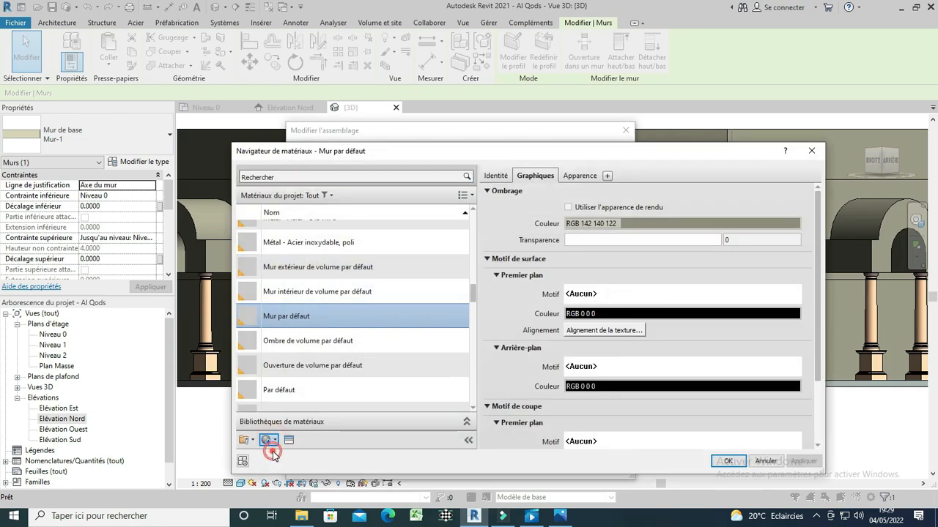
pyautogui.click(305, 320)
pyautogui.rightClick(305, 320)
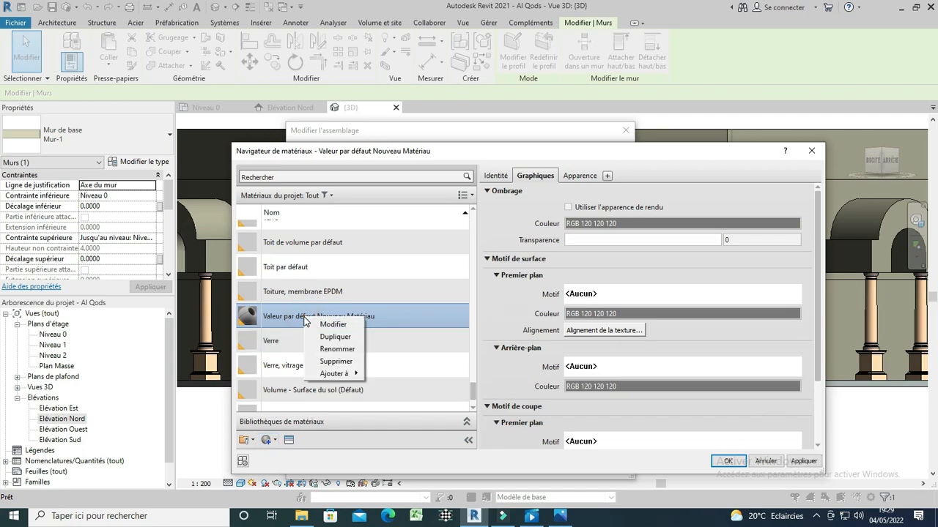
pyautogui.click(329, 354)
pyautogui.write('Mur-1')
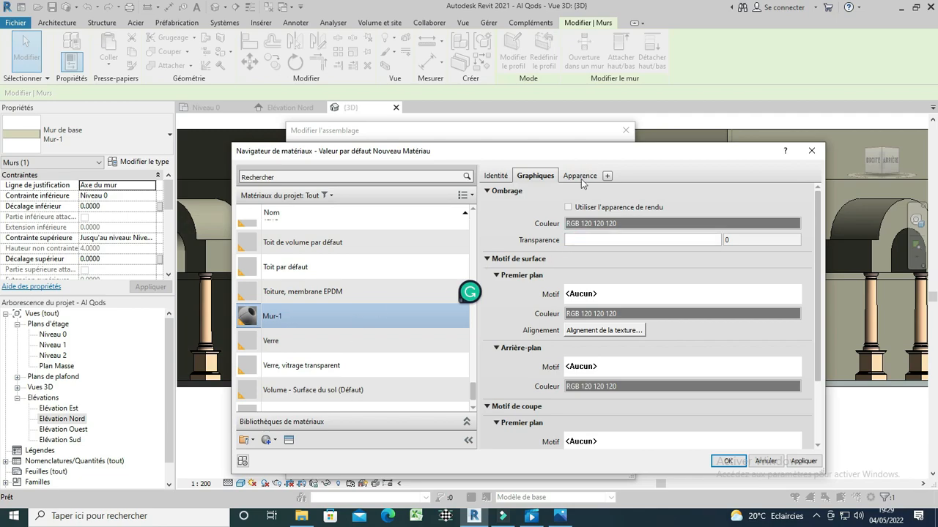
# Step: Assign the image C Qods-1.png to the appearance of the Mur-1 material
pyautogui.click(580, 178)
pyautogui.click(607, 330)
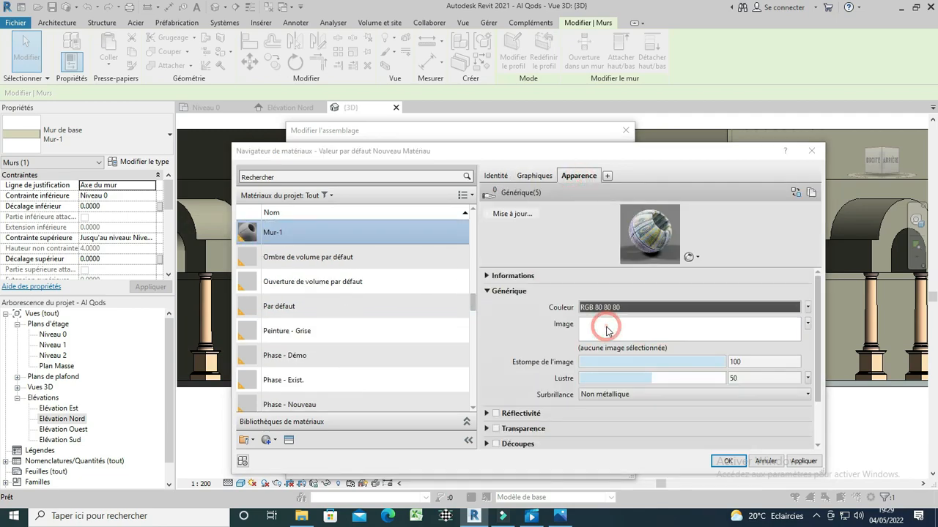
pyautogui.click(438, 159)
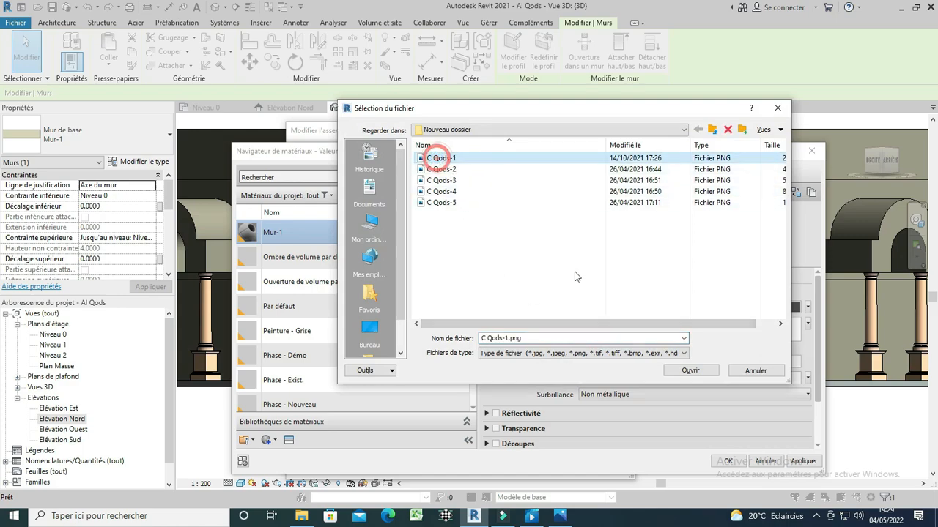
pyautogui.click(687, 371)
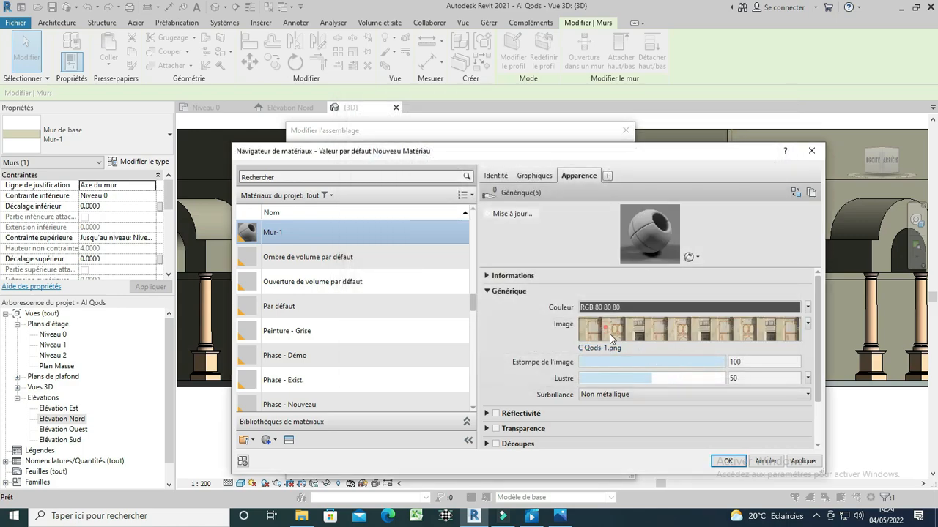
# Step: Set the sample size of the Mur-1 material's image texture to 700 cm in width and height and apply it to the wall type
pyautogui.scroll(-3, 574, 322)
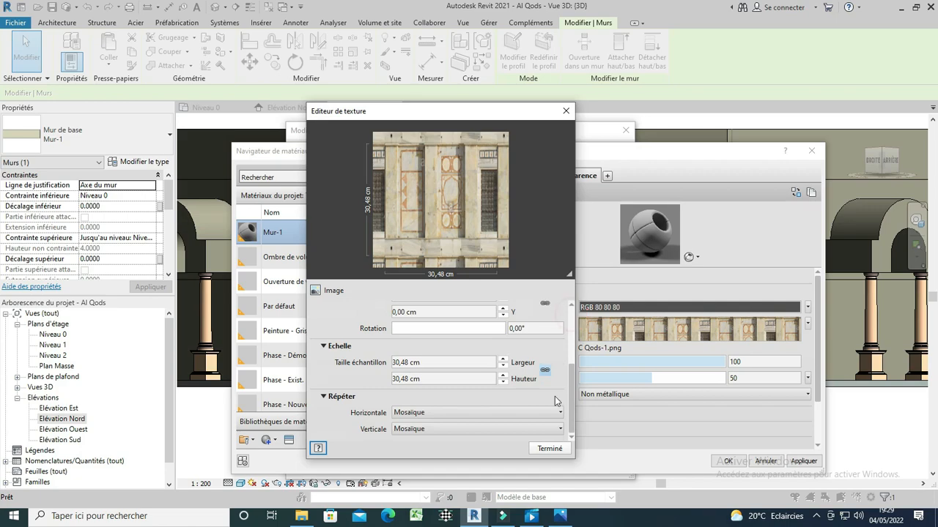
pyautogui.click(425, 361)
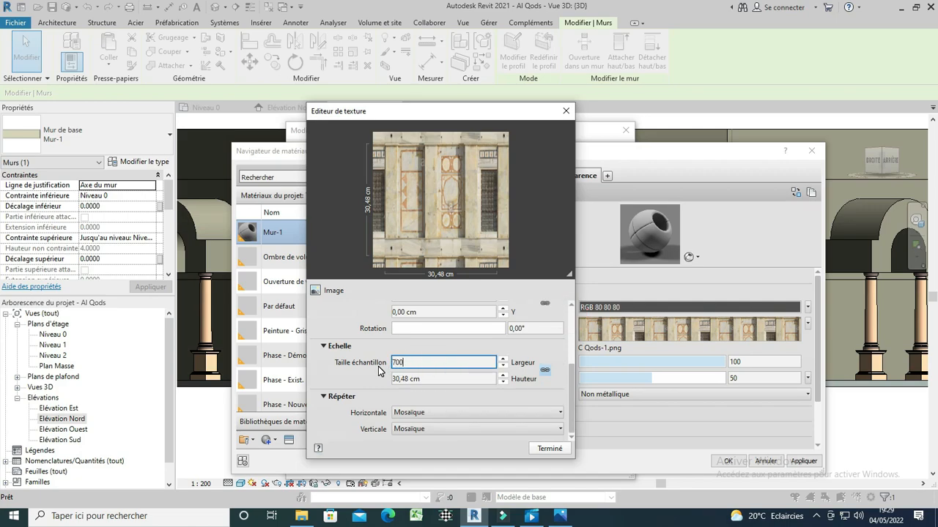
pyautogui.click(334, 377)
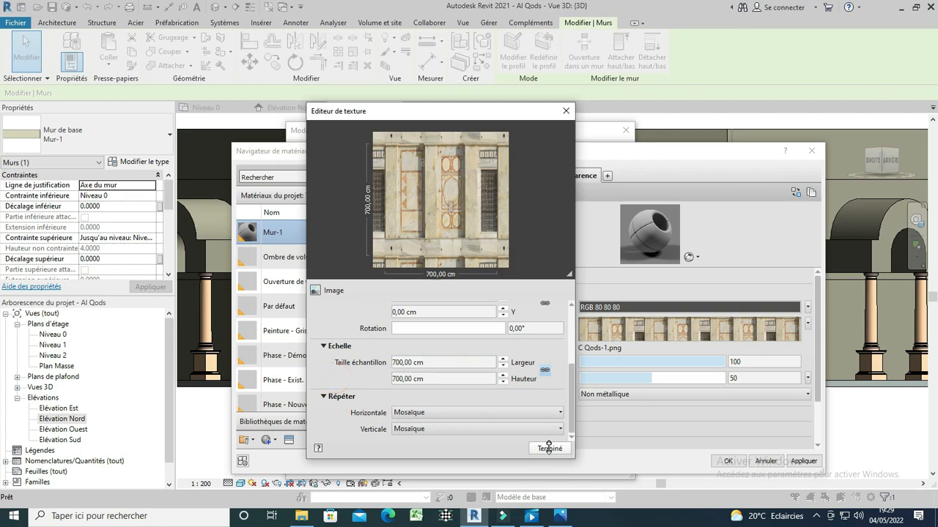
pyautogui.click(549, 448)
pyautogui.click(725, 461)
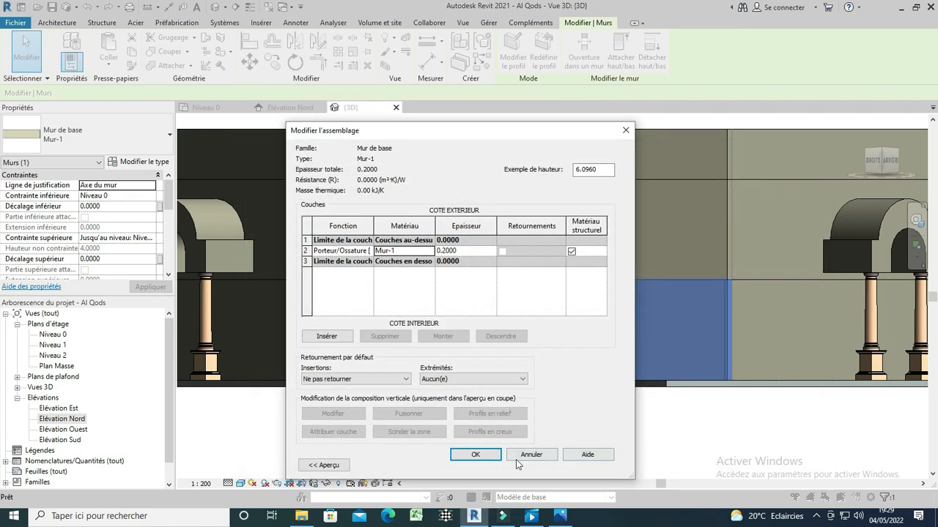
pyautogui.click(479, 455)
pyautogui.click(485, 466)
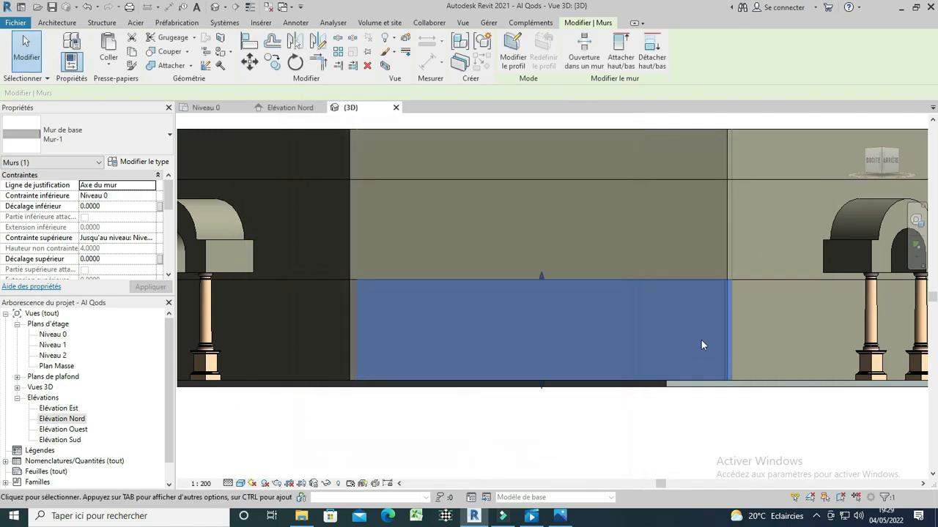
# Step: Change the middle wall segment, directly above the Mur-1 wall, to the basic wall type Mur-2
pyautogui.click(106, 143)
pyautogui.scroll(-1, 93, 268)
pyautogui.scroll(-3, 93, 271)
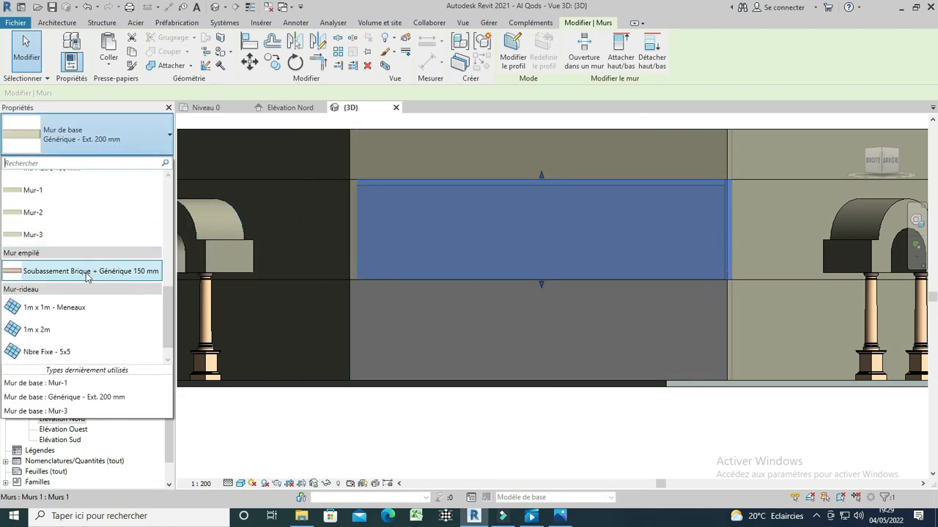
pyautogui.click(39, 219)
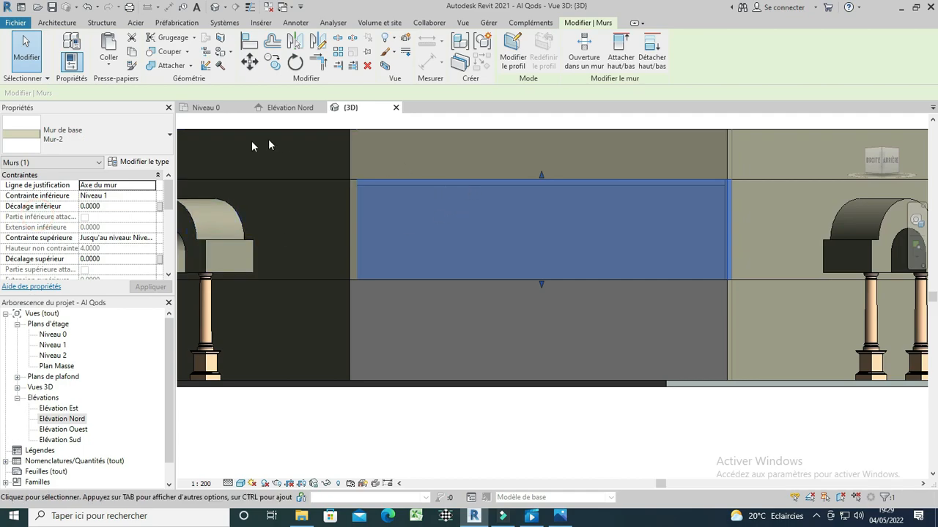
# Step: Create a new material named Mur-2 from the structural layer's material setting in the Mur-2 wall type
pyautogui.click(132, 163)
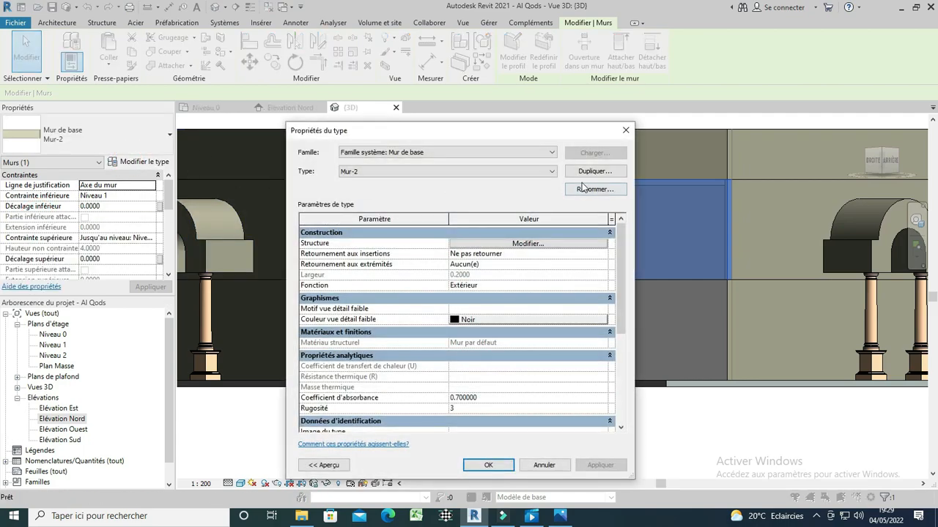
pyautogui.click(512, 244)
pyautogui.click(429, 255)
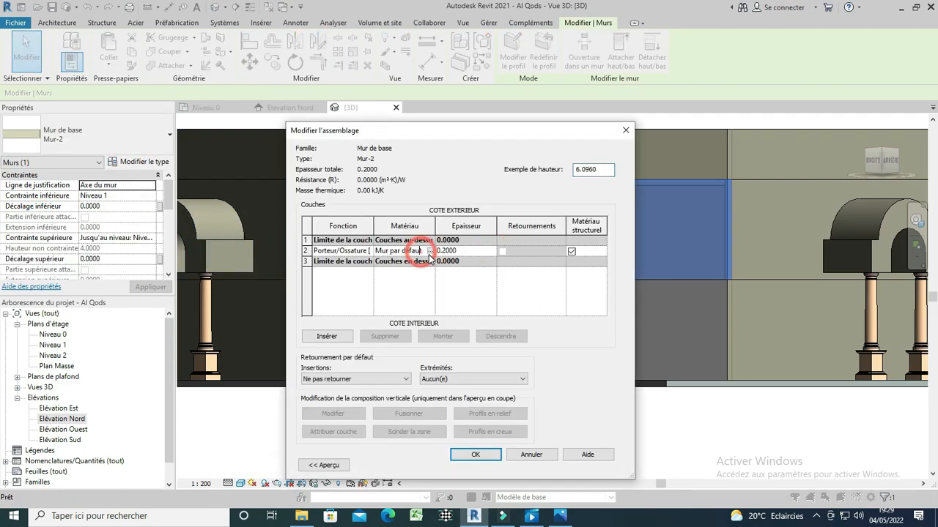
pyautogui.click(432, 251)
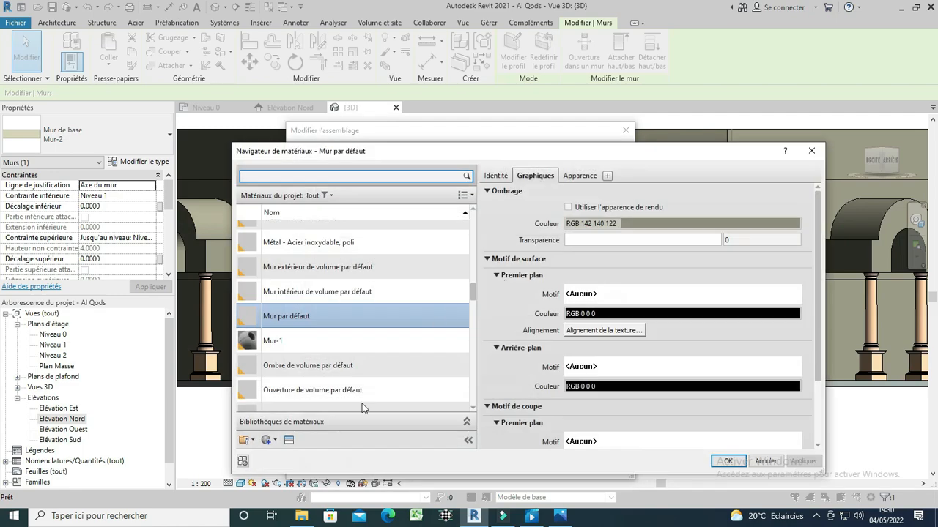
pyautogui.click(275, 440)
pyautogui.click(290, 454)
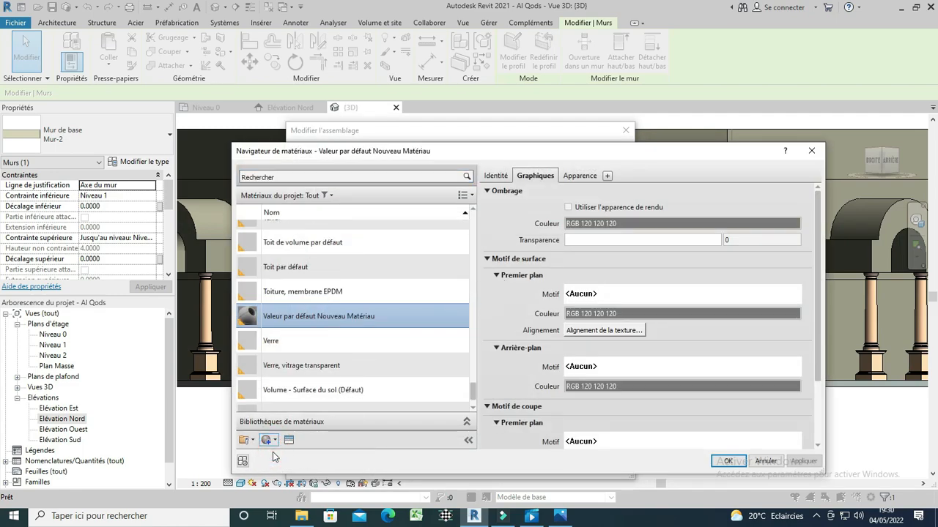
pyautogui.rightClick(295, 322)
pyautogui.click(318, 352)
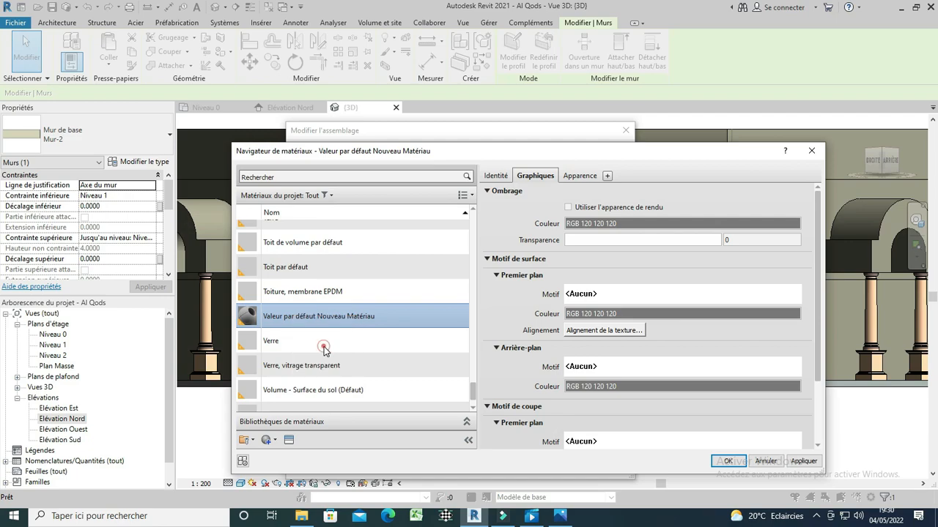
pyautogui.write('Mur-2')
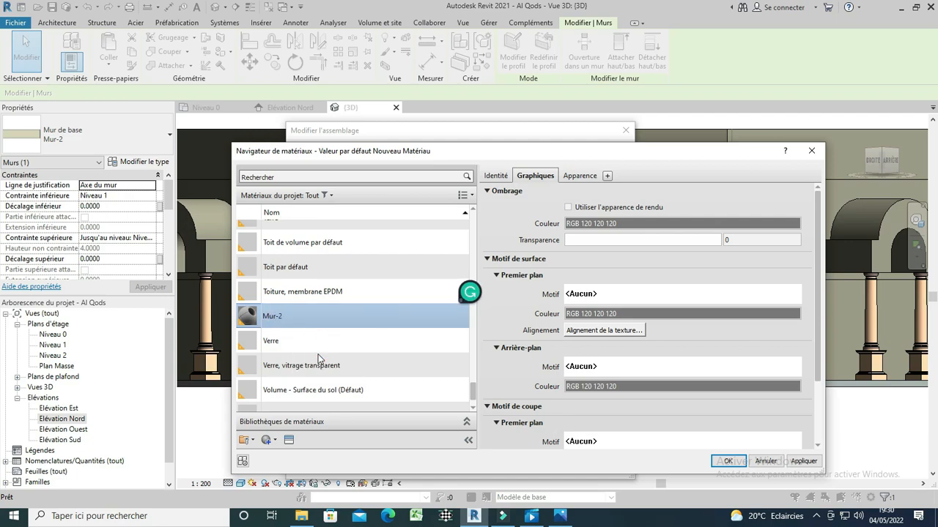
# Step: Assign the image C Qods-2.png to the appearance of the Mur-2 material
pyautogui.click(579, 177)
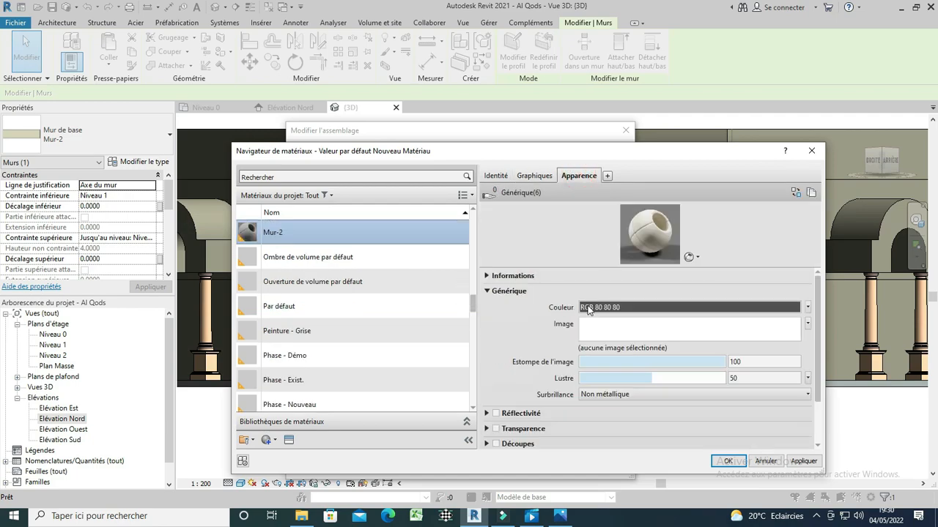
pyautogui.click(606, 334)
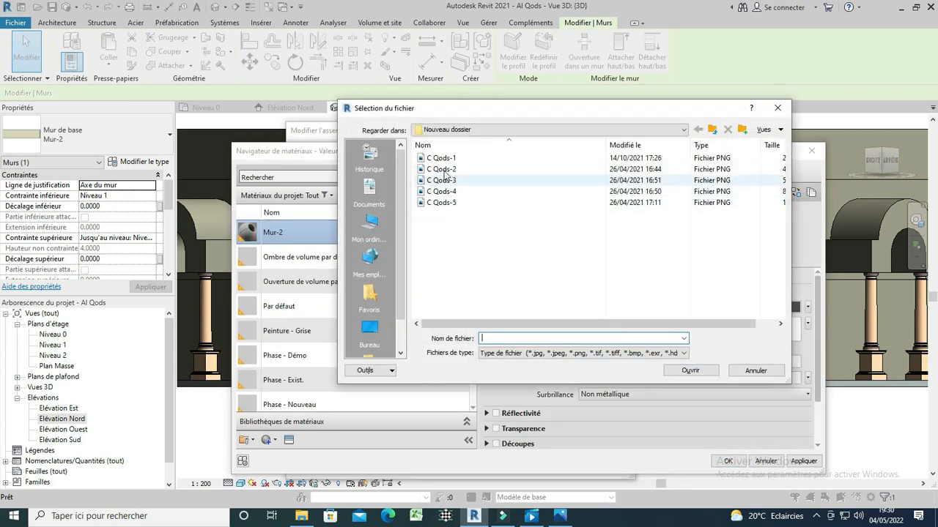
pyautogui.click(441, 168)
pyautogui.click(688, 370)
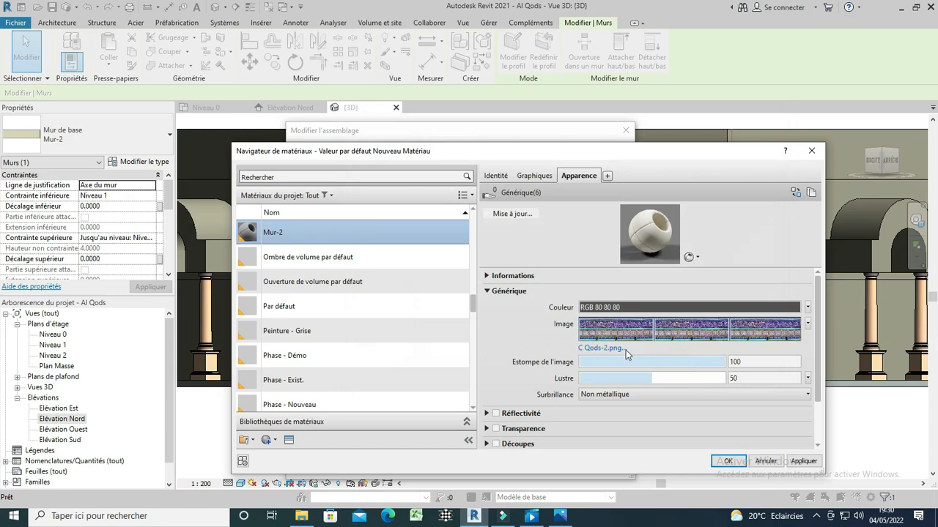
# Step: Set the sample size of the Mur-2 material's image texture to 1000 cm in width and height and apply it to the wall type
pyautogui.moveTo(571, 316); pyautogui.dragTo(573, 379)
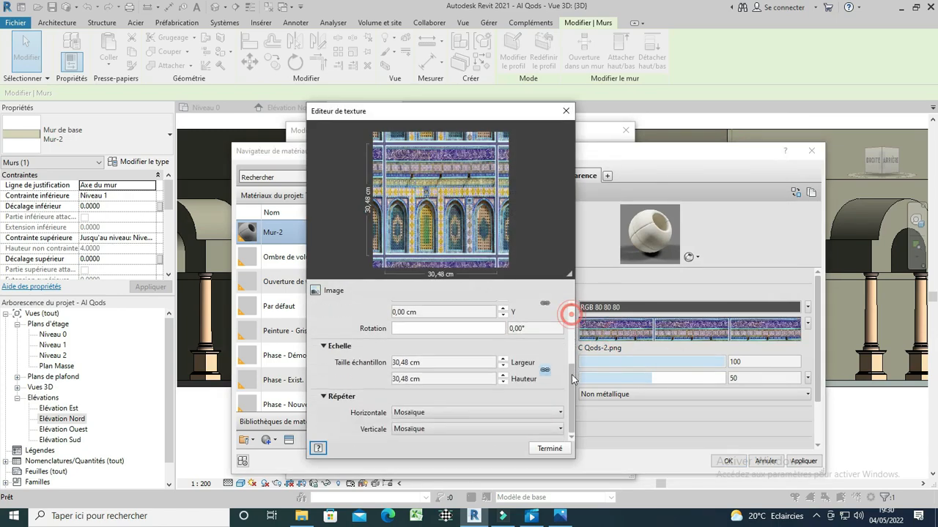
pyautogui.click(435, 362)
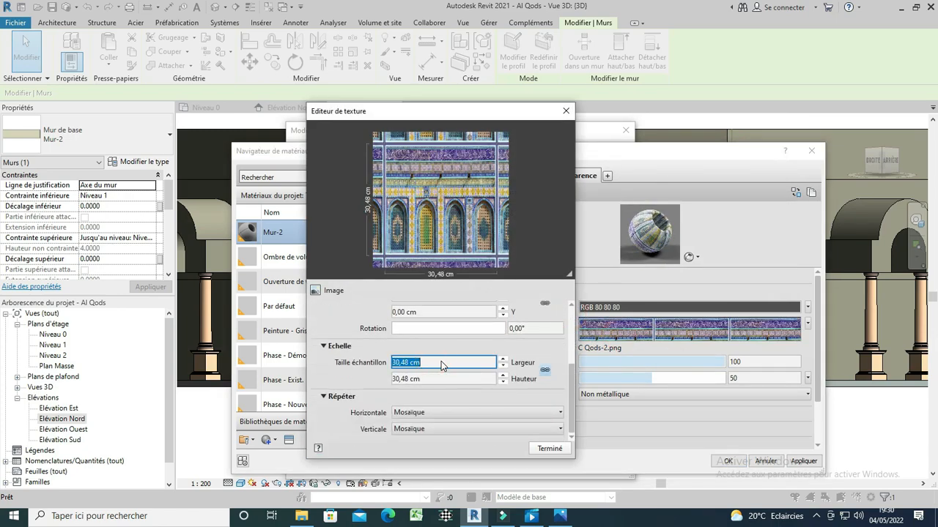
pyautogui.write('1000')
pyautogui.click(360, 382)
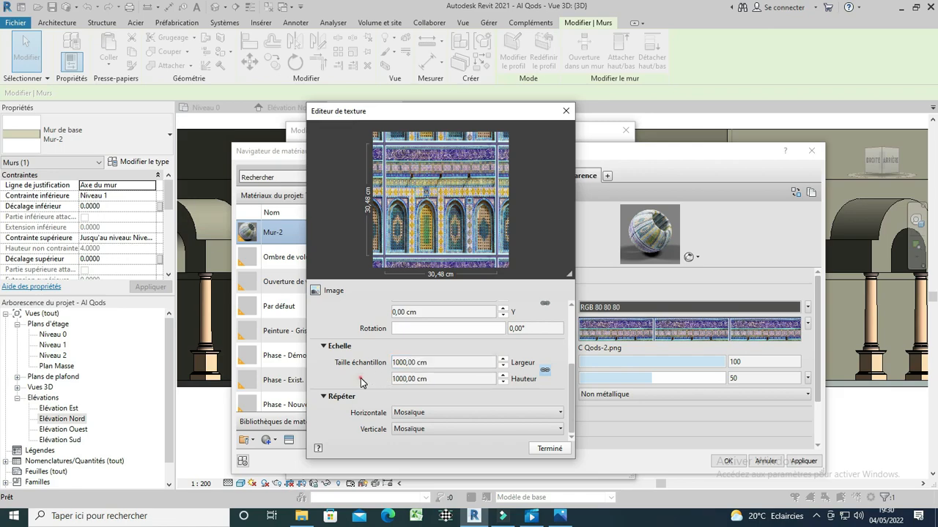
pyautogui.click(550, 449)
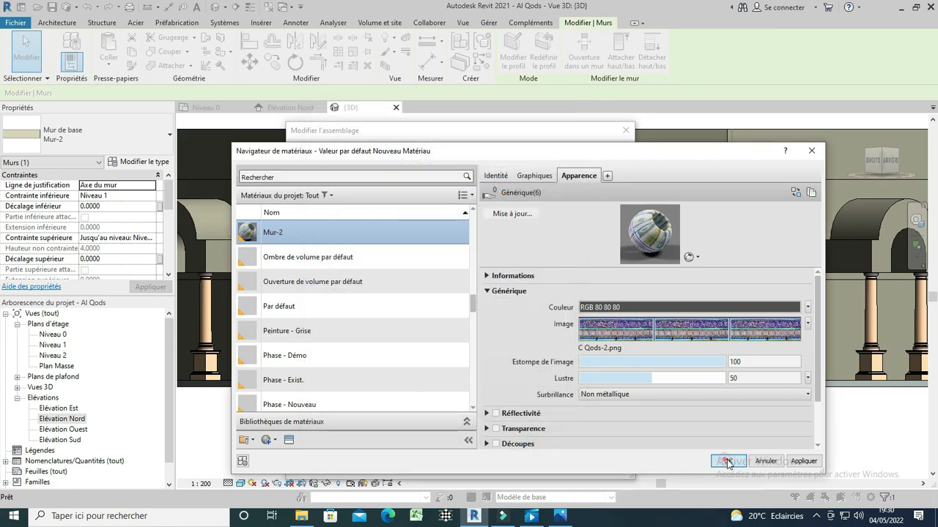
pyautogui.click(725, 460)
pyautogui.click(475, 454)
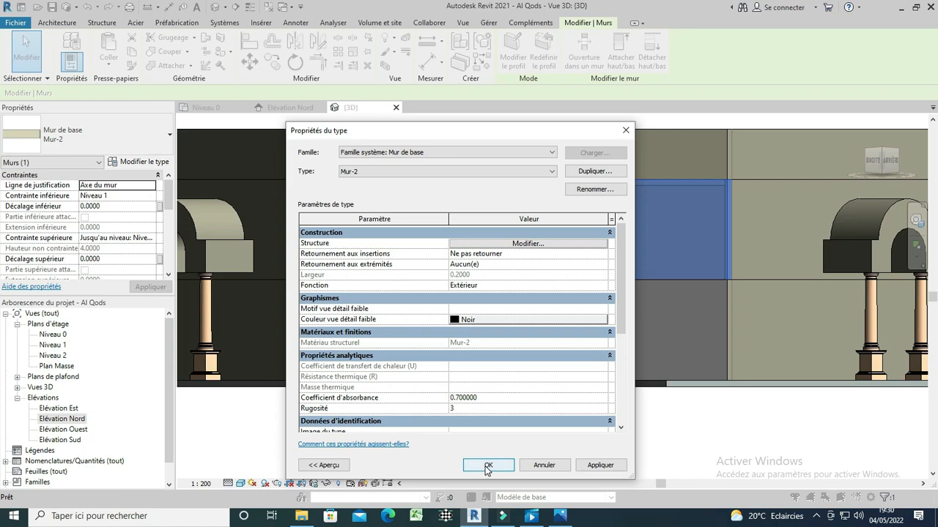
pyautogui.click(488, 466)
# Step: Change the uppermost wall segment, above the Mur-2 wall, to the basic wall type Mur-3
pyautogui.scroll(-2, 532, 243)
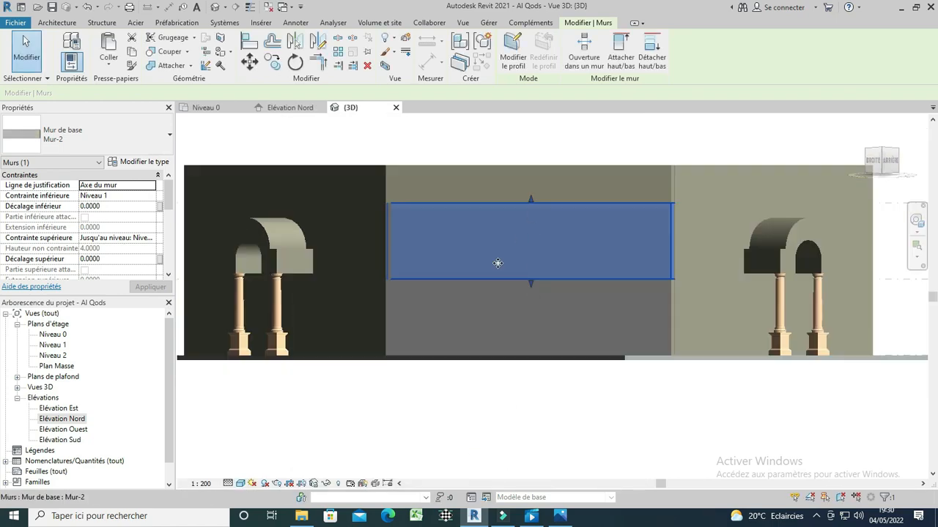
pyautogui.click(467, 168)
pyautogui.click(101, 141)
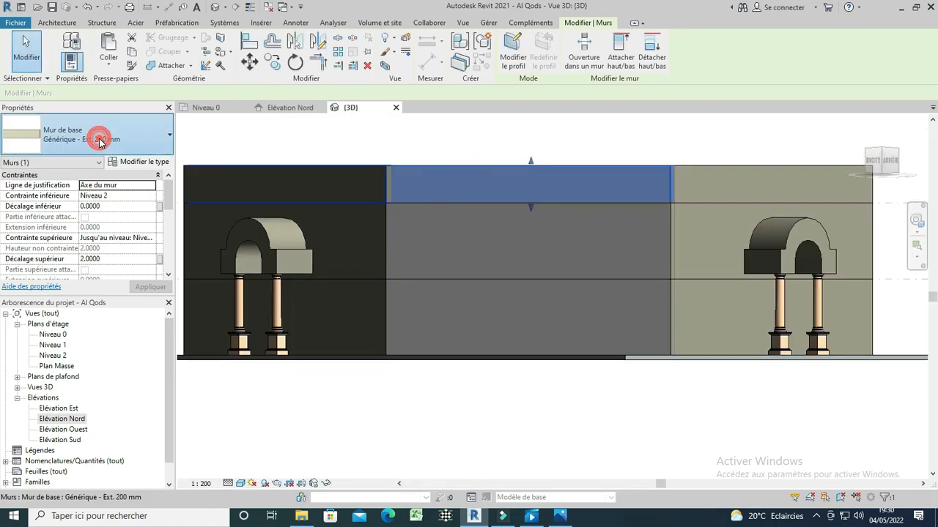
pyautogui.scroll(-3, 66, 268)
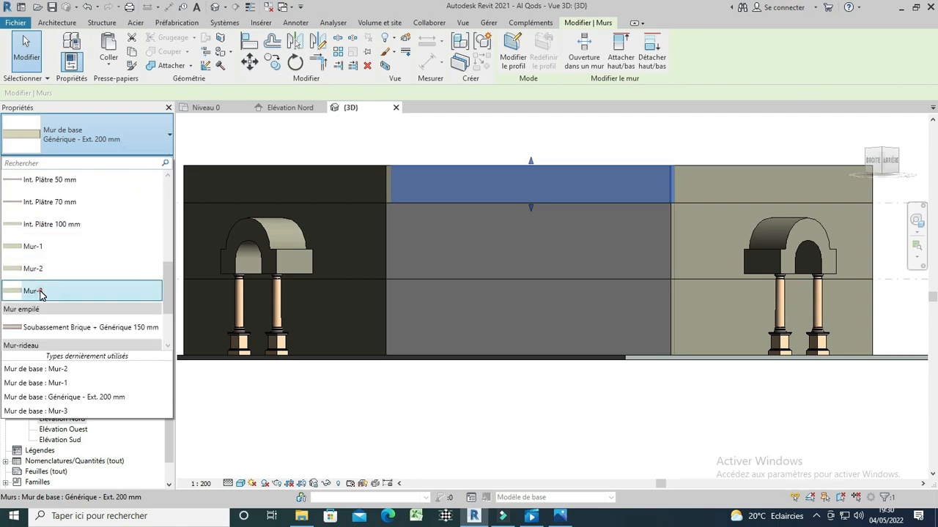
pyautogui.click(41, 291)
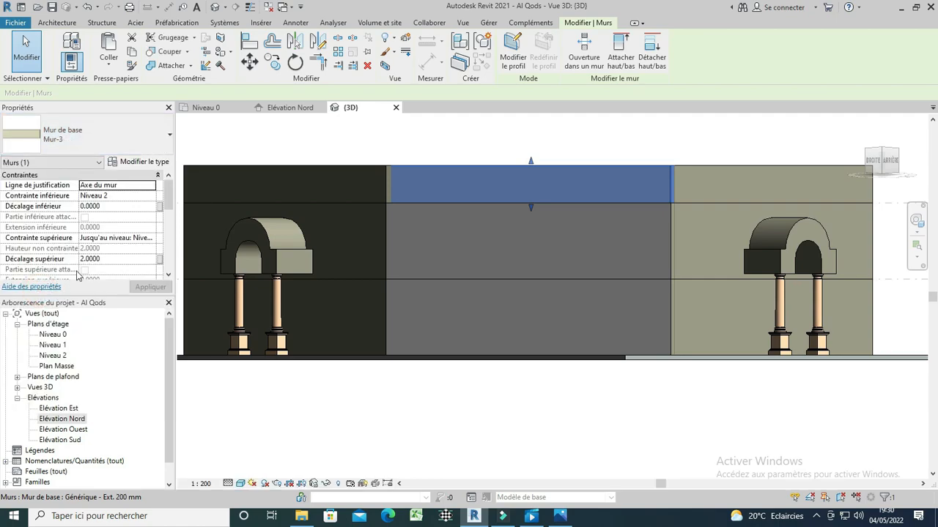
# Step: Create a new material named Mur-3 from the structural layer's material setting in the Mur-3 wall type
pyautogui.click(140, 162)
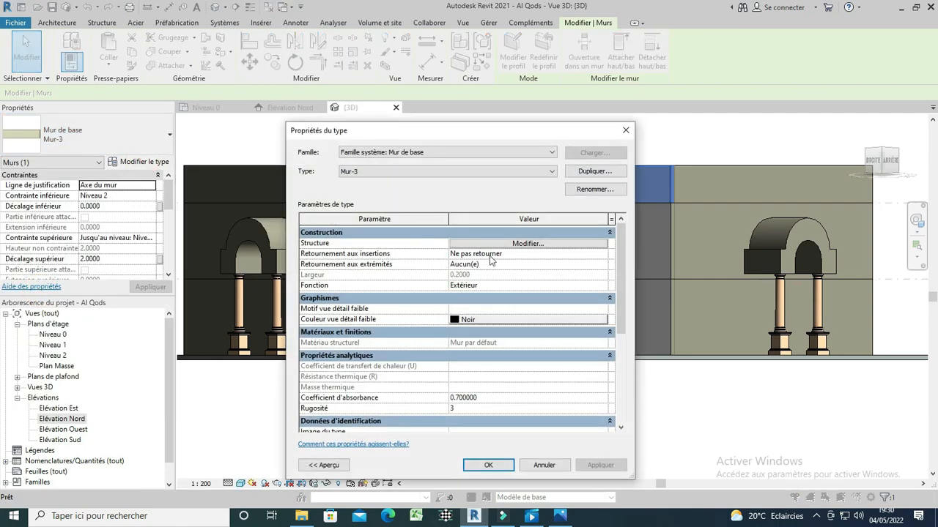
pyautogui.click(488, 243)
pyautogui.click(427, 252)
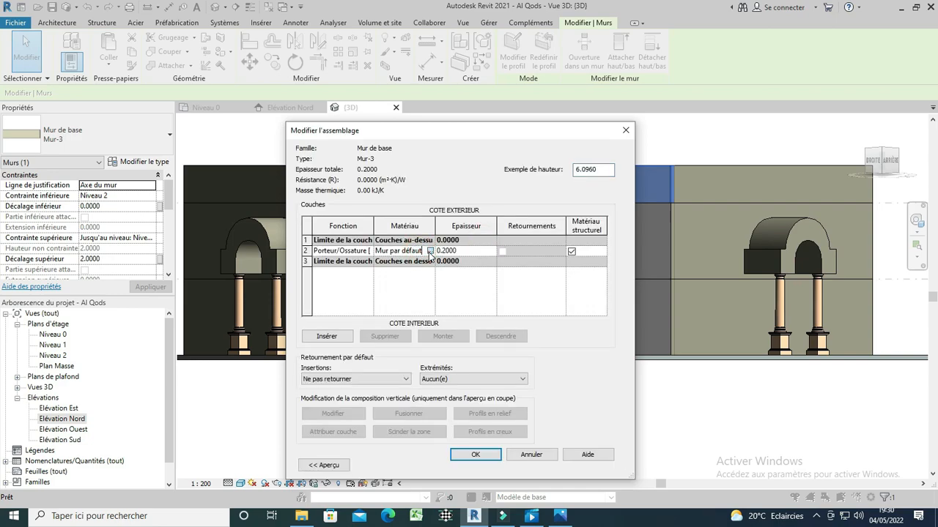
pyautogui.click(430, 251)
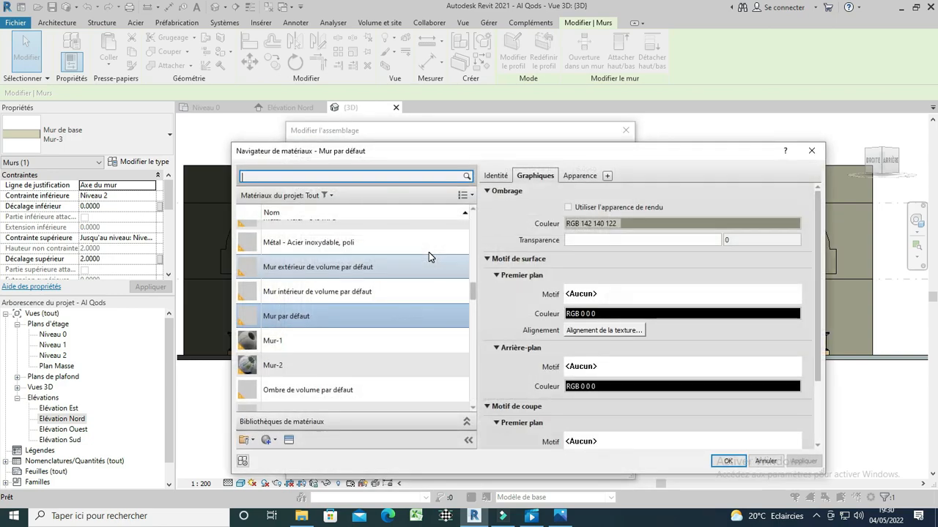
pyautogui.click(276, 441)
pyautogui.click(289, 448)
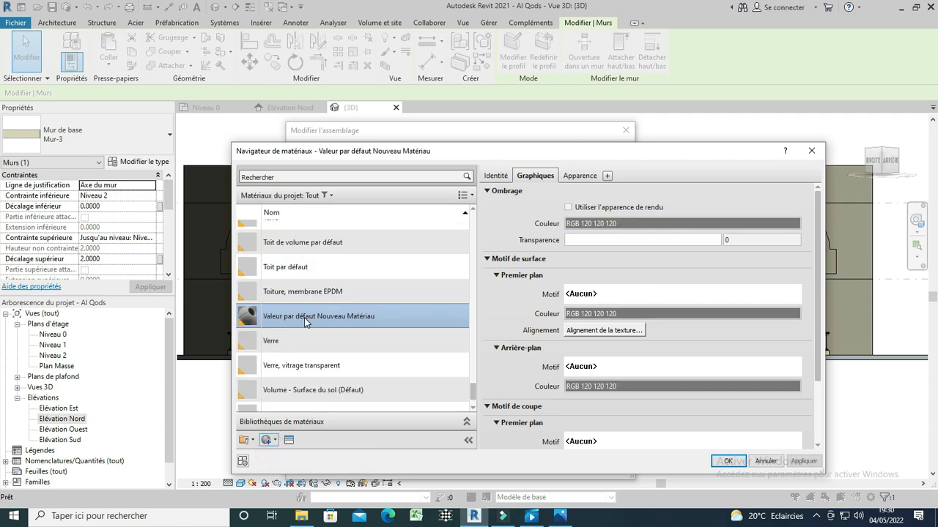
pyautogui.rightClick(304, 320)
pyautogui.click(308, 350)
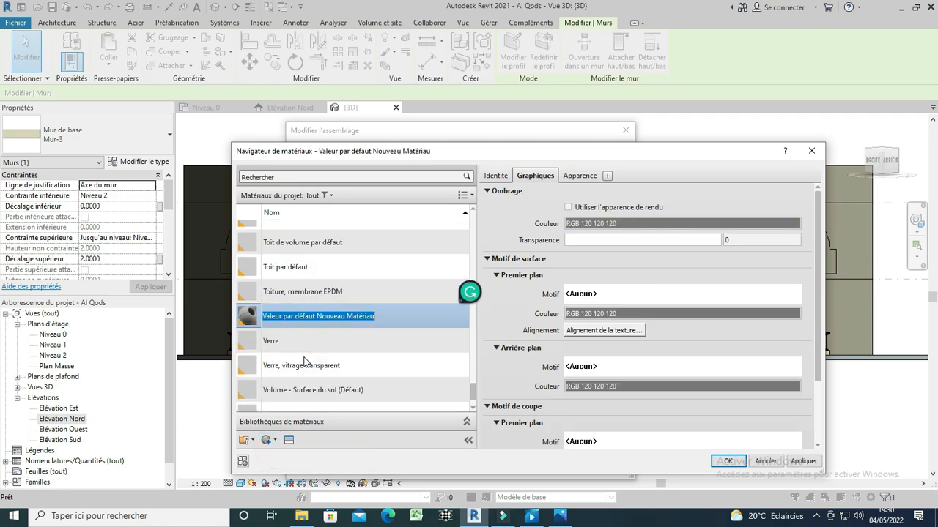
pyautogui.write('Mur-3')
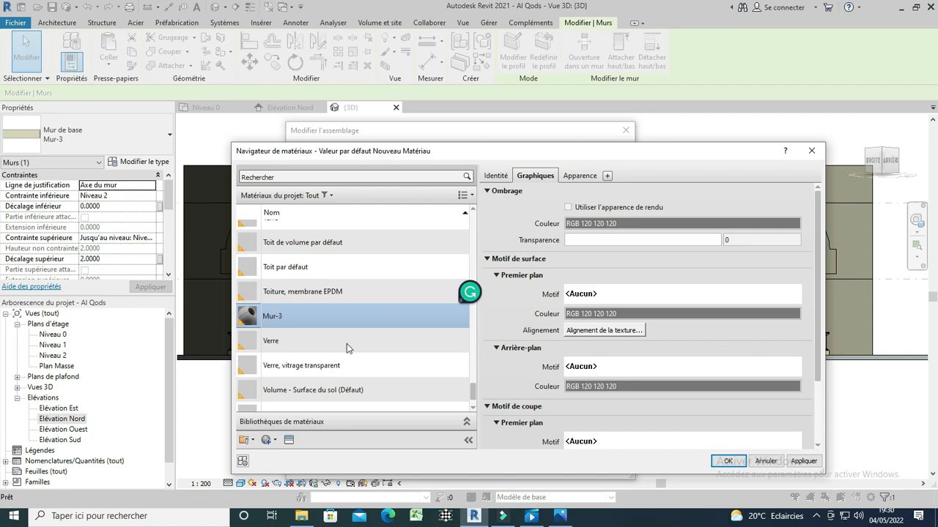
# Step: Assign the image C Qods-2.png to the appearance of the Mur-3 material and accept it for the wall's structural layer
pyautogui.click(579, 177)
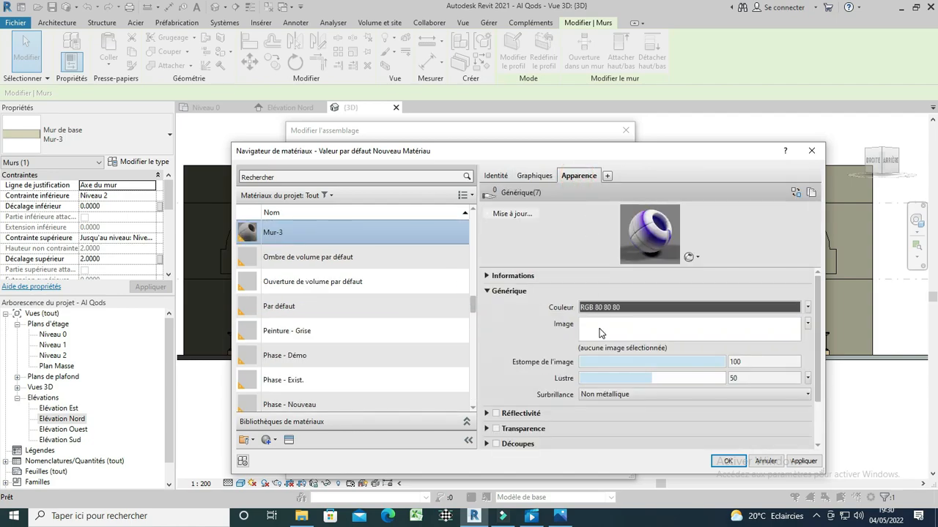
pyautogui.click(599, 331)
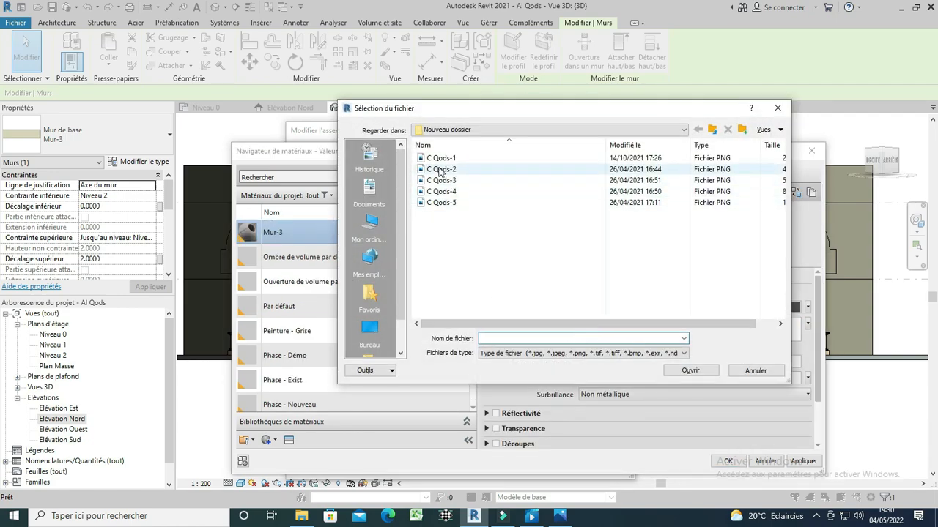
pyautogui.click(441, 169)
pyautogui.click(690, 370)
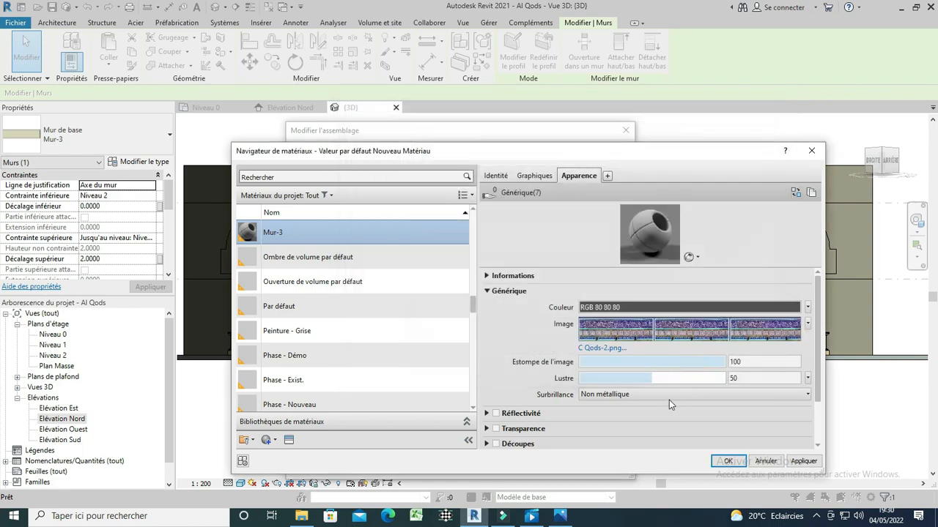
pyautogui.click(723, 461)
pyautogui.click(477, 455)
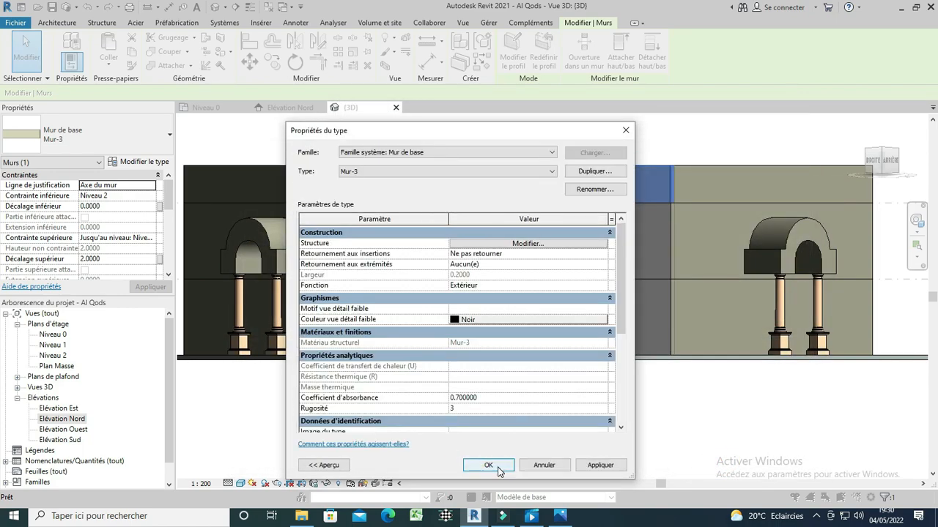
# Step: Accept the Mur-3 type properties for the uppermost wall segment
pyautogui.click(488, 466)
pyautogui.scroll(-3, 517, 385)
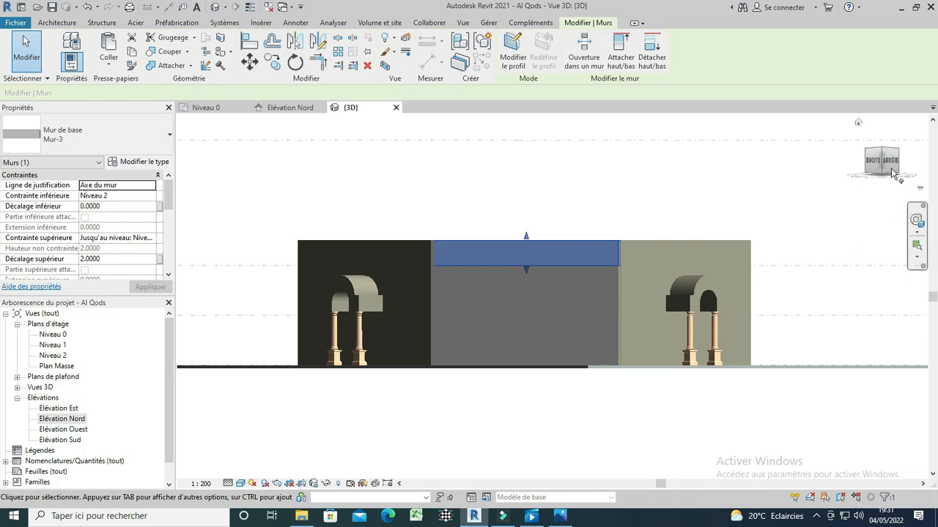
# Step: Copy the entrance's Doric column three times along the right facade toward the wall corner, about 1.5 m apart
pyautogui.click(858, 121)
pyautogui.click(881, 155)
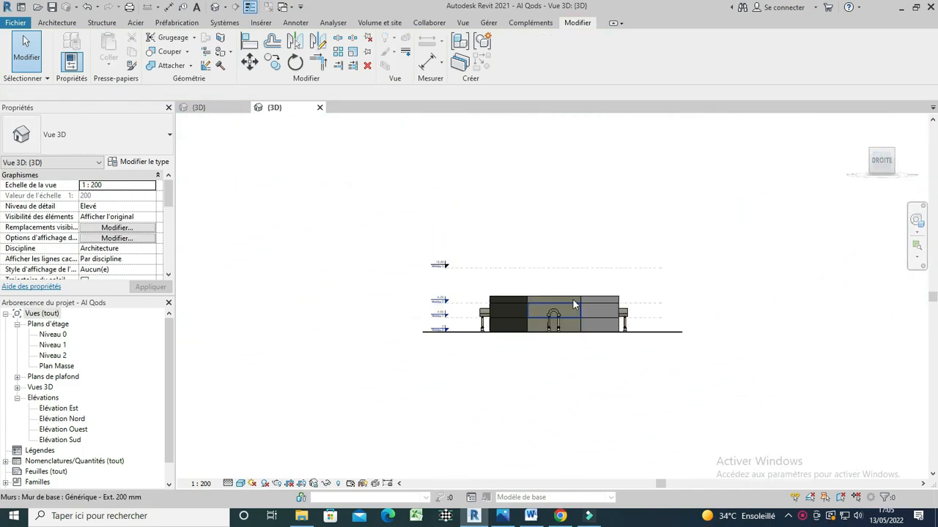
pyautogui.scroll(4, 571, 311)
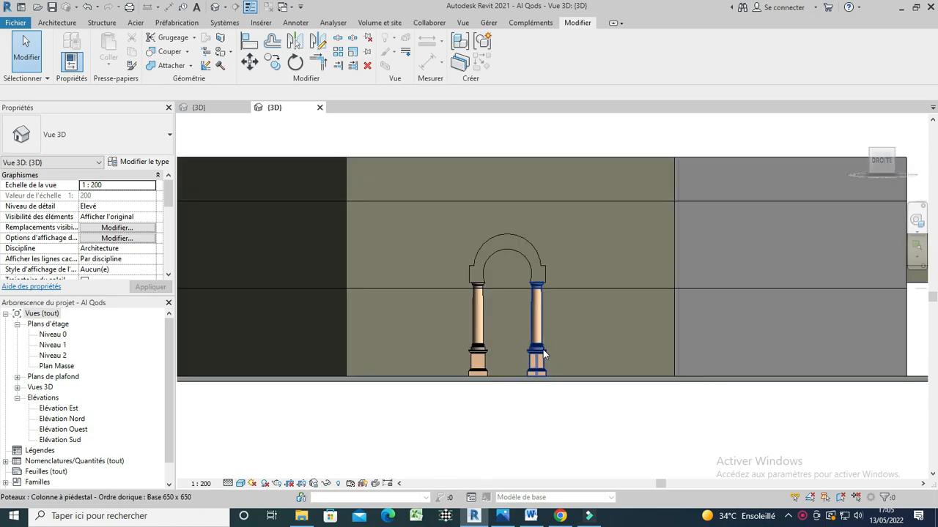
pyautogui.click(567, 346)
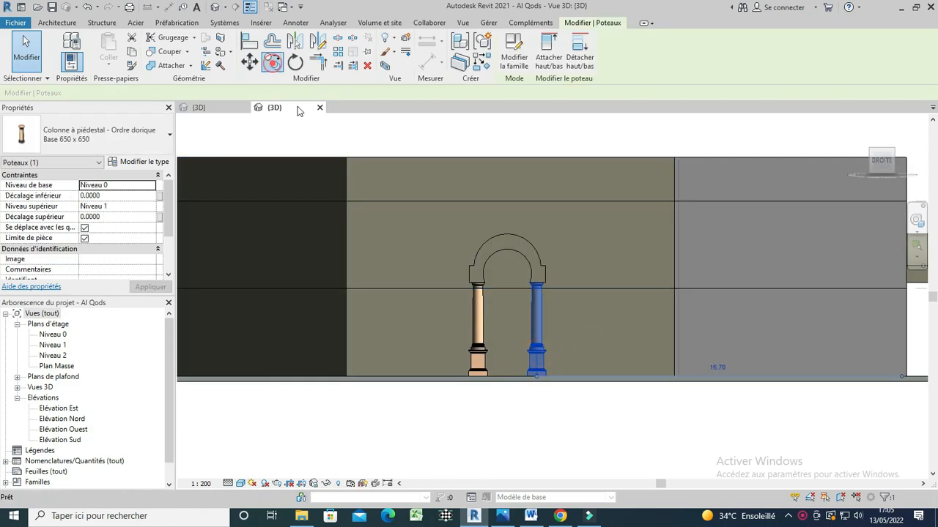
pyautogui.press('c')
pyautogui.press('o')
pyautogui.click(534, 375)
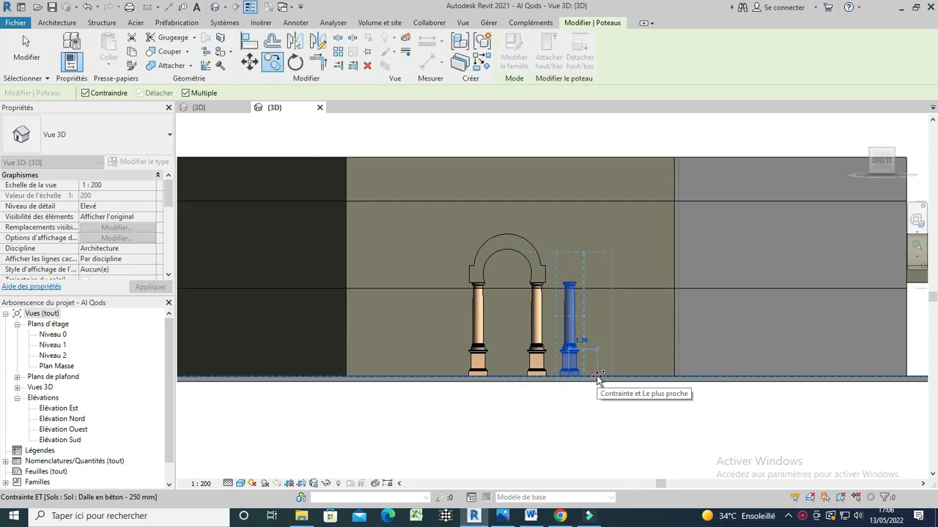
pyautogui.click(603, 377)
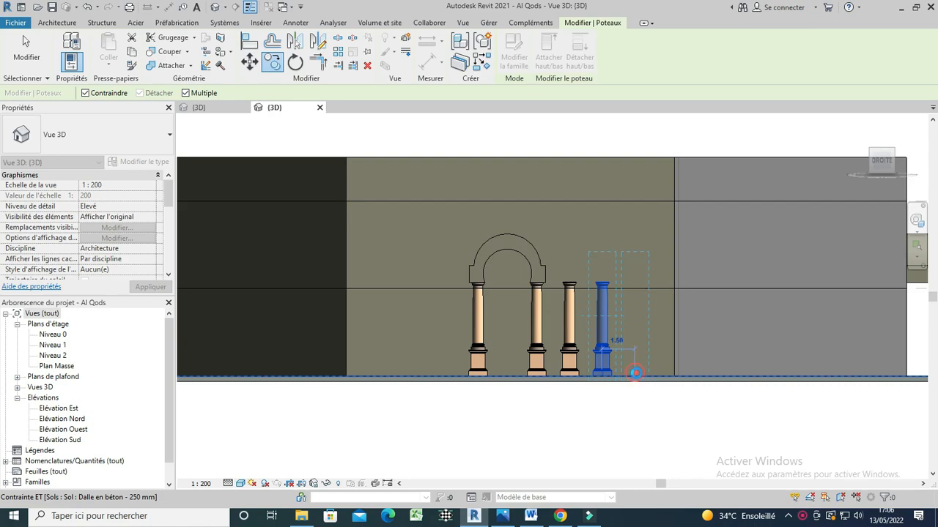
pyautogui.click(638, 376)
pyautogui.press('Escape')
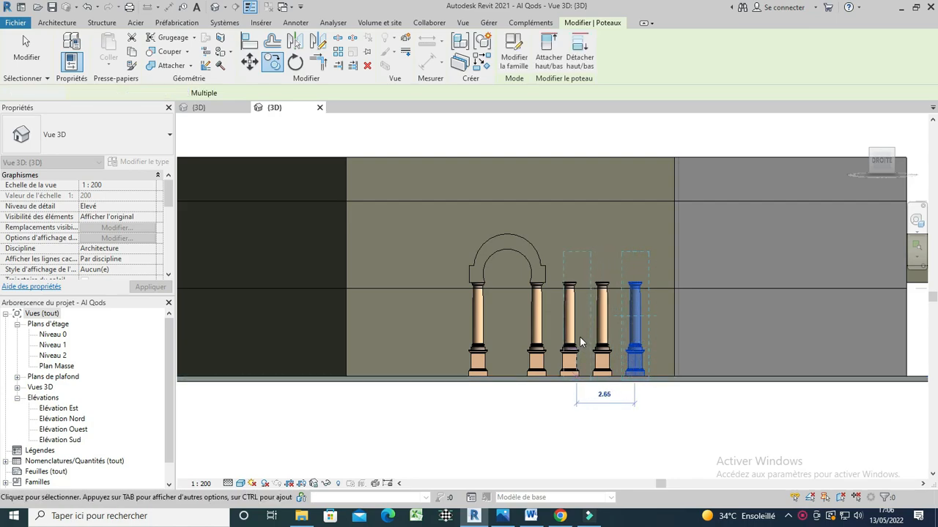
# Step: Select the three copied columns and move them slightly farther from the arch
pyautogui.click(571, 350)
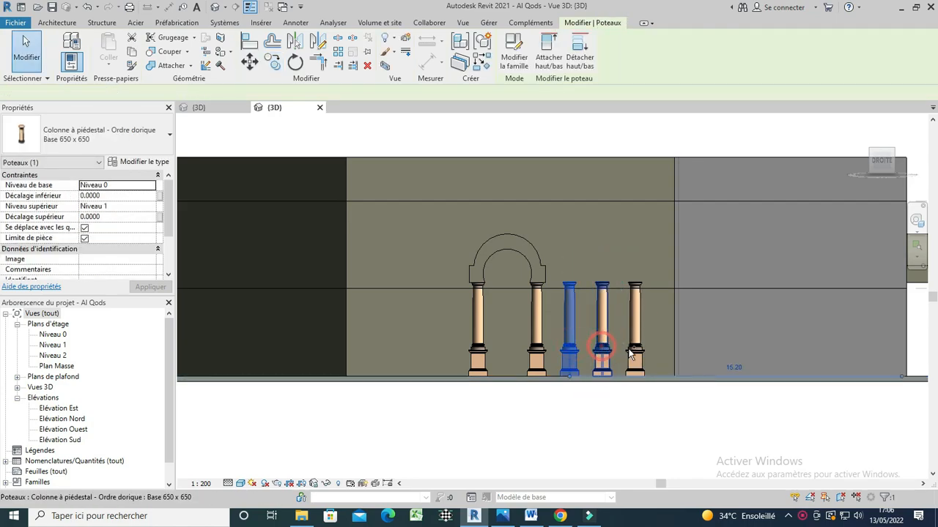
pyautogui.keyDown('ctrl'); pyautogui.click(603, 350); pyautogui.keyUp('ctrl')
pyautogui.keyDown('ctrl'); pyautogui.click(634, 350); pyautogui.keyUp('ctrl')
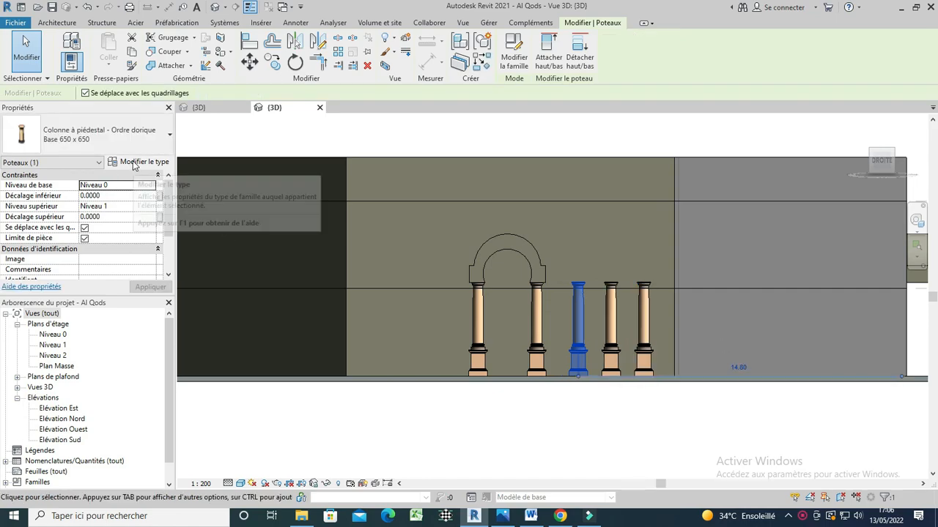
# Step: Set the top offset of the three copied columns to -0.3000
pyautogui.click(102, 207)
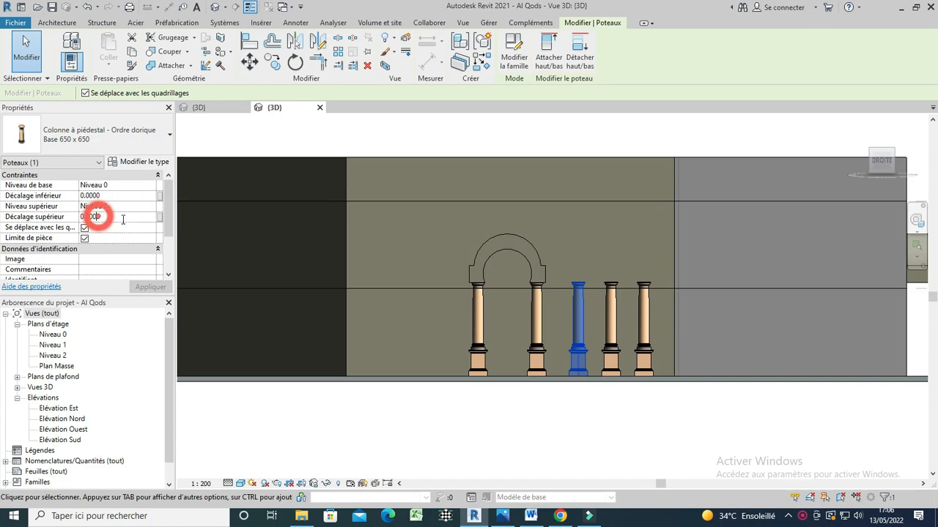
pyautogui.write('-')
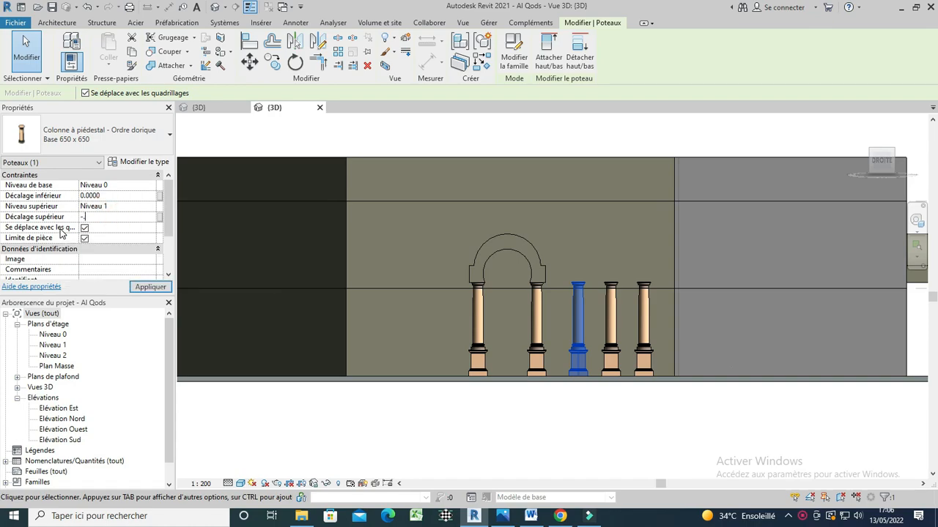
pyautogui.click(149, 291)
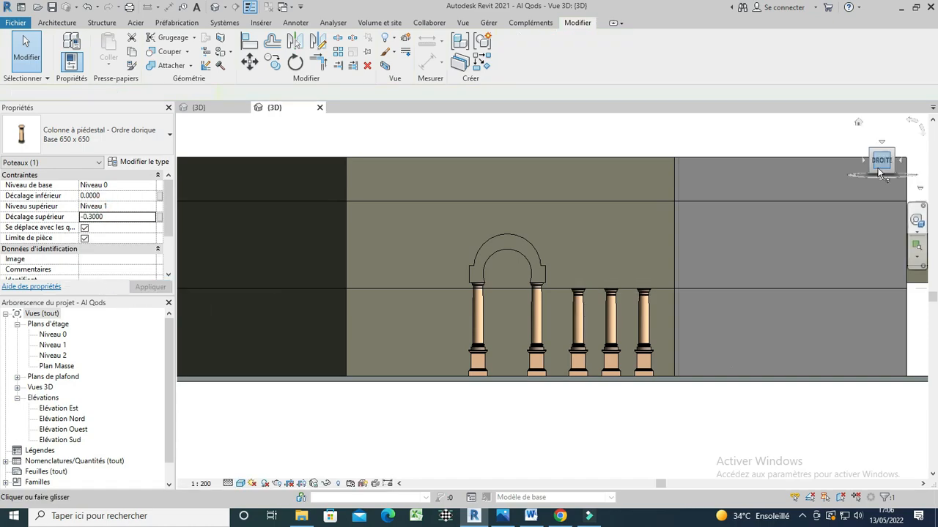
# Step: Create an in-place component in the Toits category and name it Toits 1
pyautogui.moveTo(881, 170); pyautogui.dragTo(817, 177)
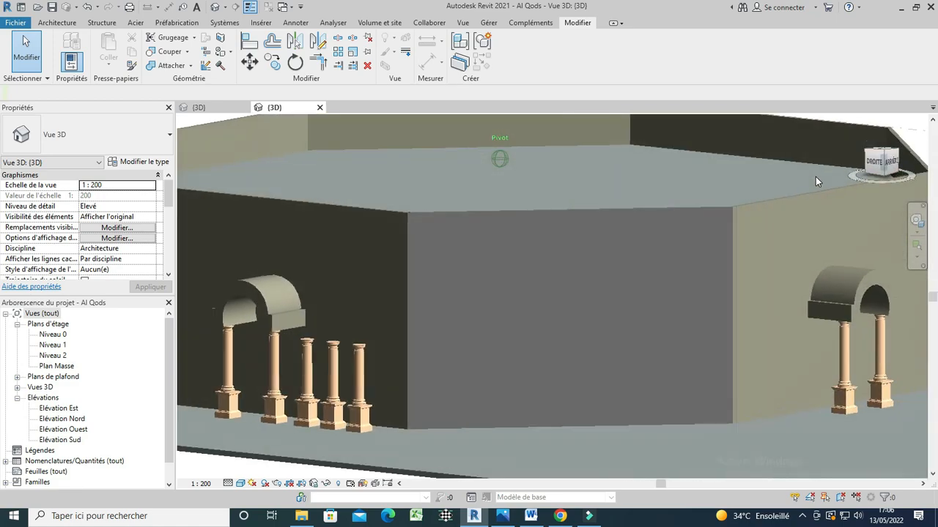
pyautogui.click(882, 163)
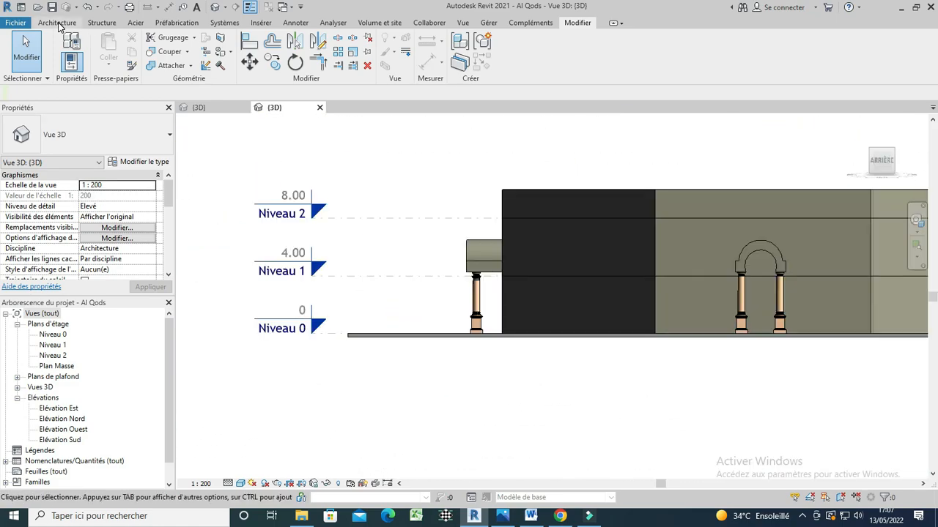
pyautogui.click(59, 24)
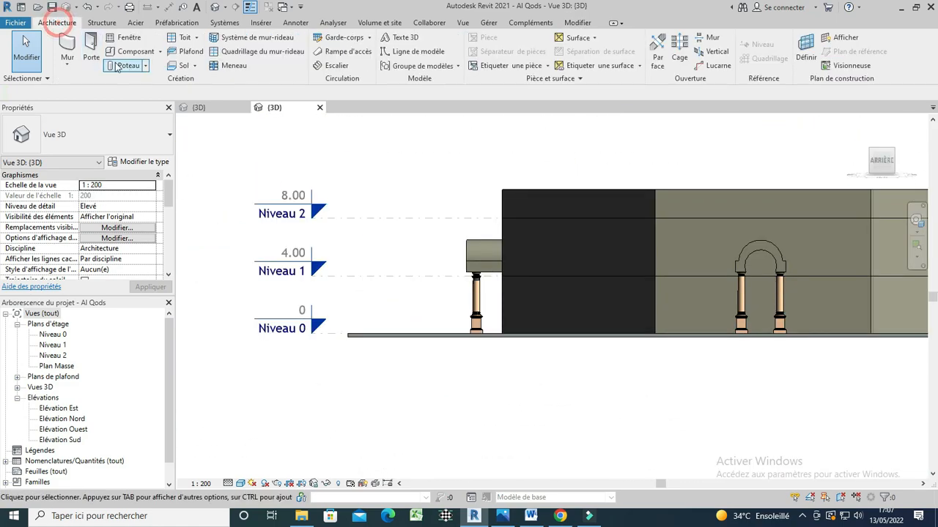
pyautogui.click(161, 52)
pyautogui.click(147, 100)
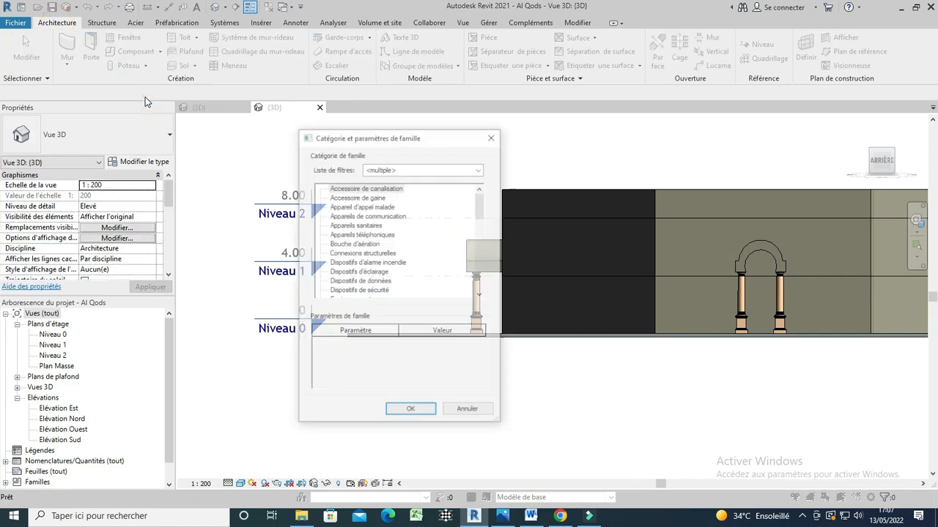
pyautogui.moveTo(483, 204); pyautogui.dragTo(481, 273)
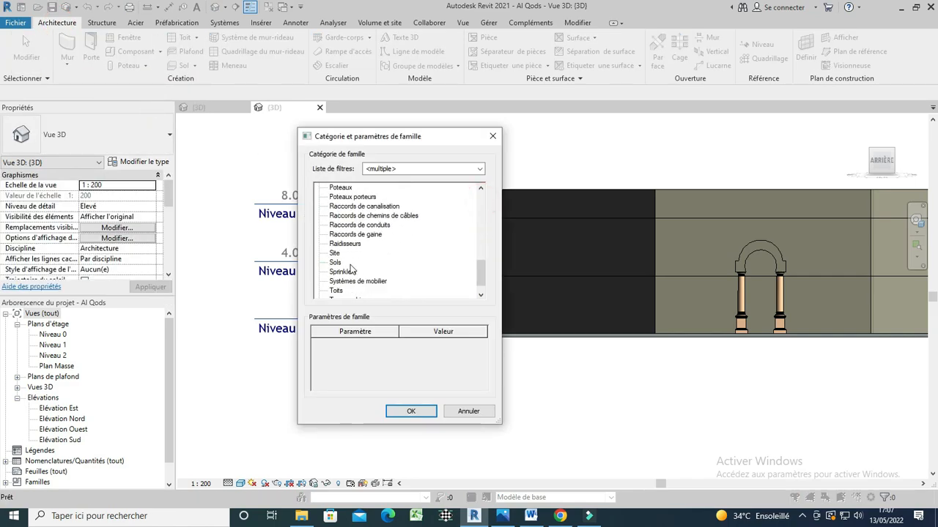
pyautogui.scroll(-1, 359, 262)
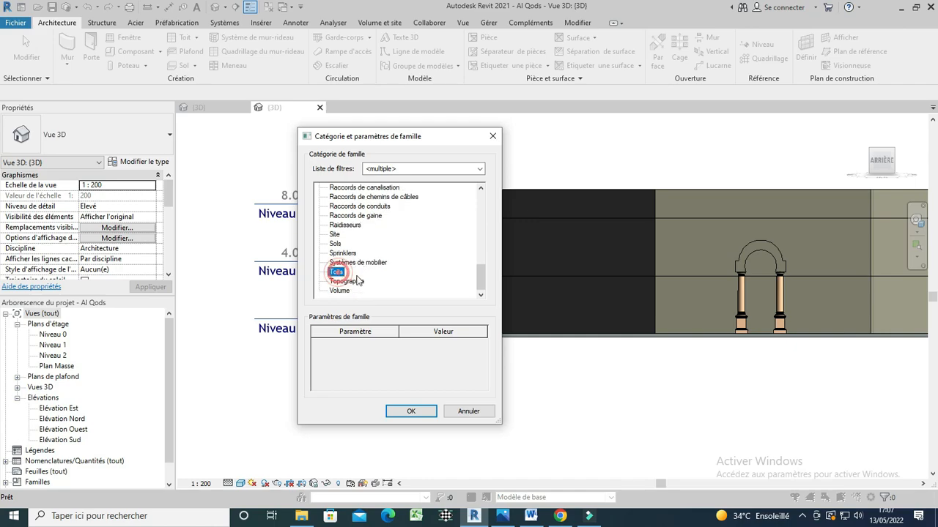
pyautogui.click(415, 412)
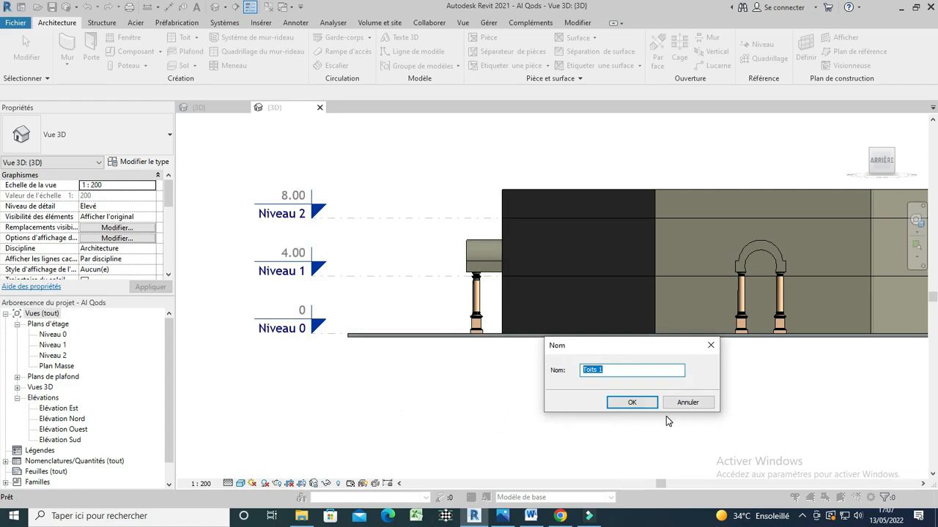
pyautogui.click(630, 403)
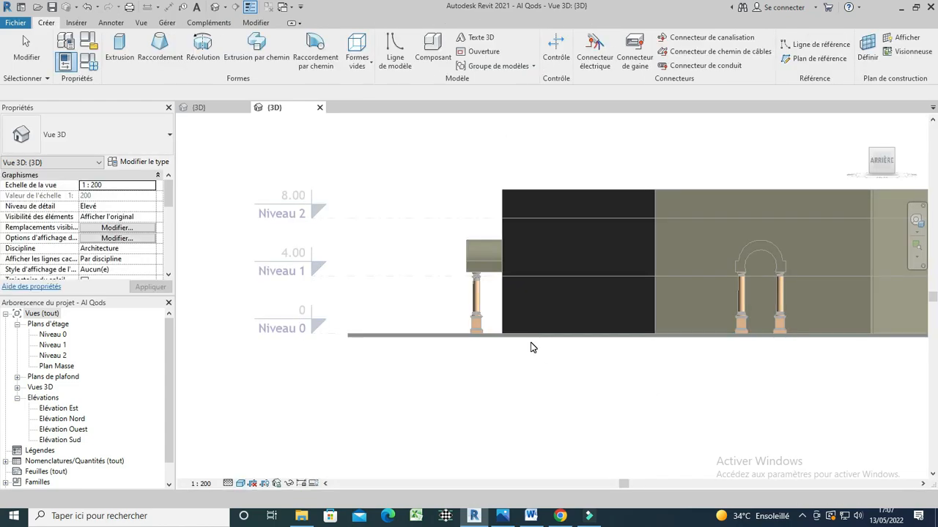
# Step: Start an extrusion and pick the rear facade's wall face as its work plane
pyautogui.click(132, 38)
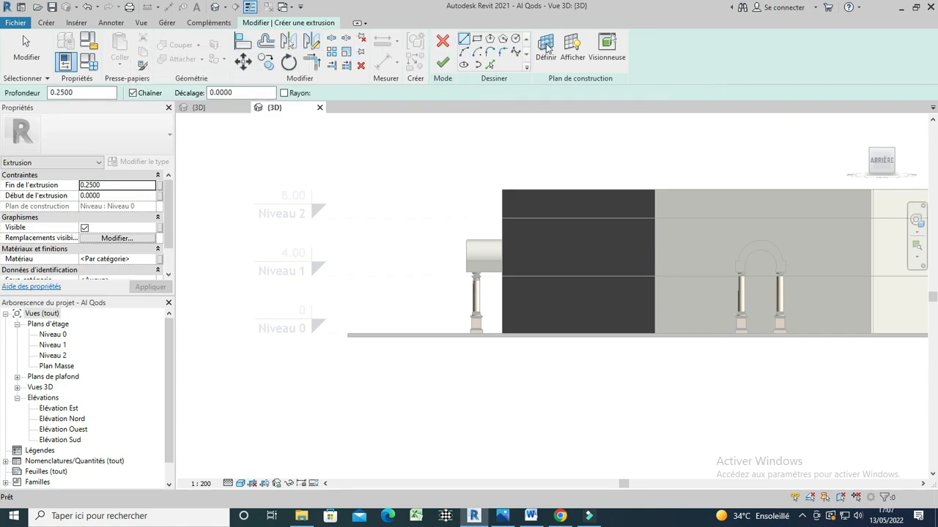
pyautogui.click(546, 45)
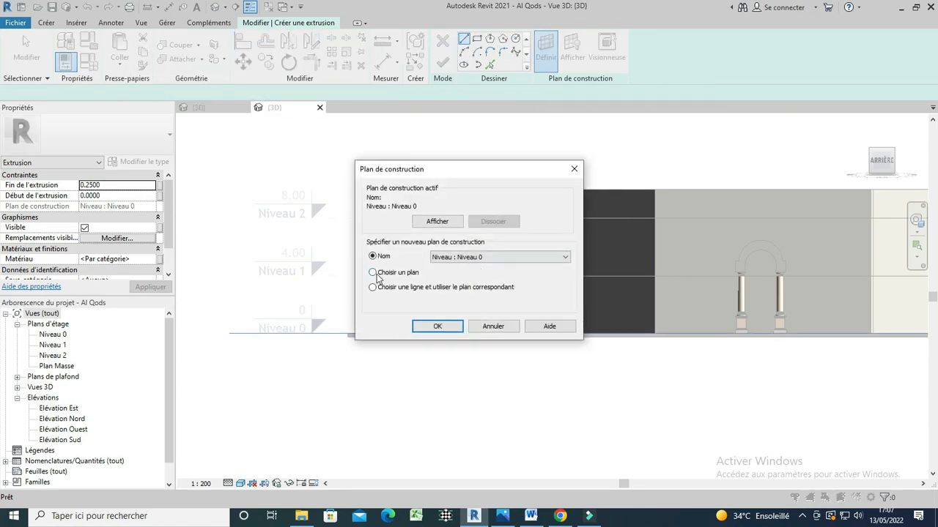
pyautogui.click(436, 326)
pyautogui.click(676, 195)
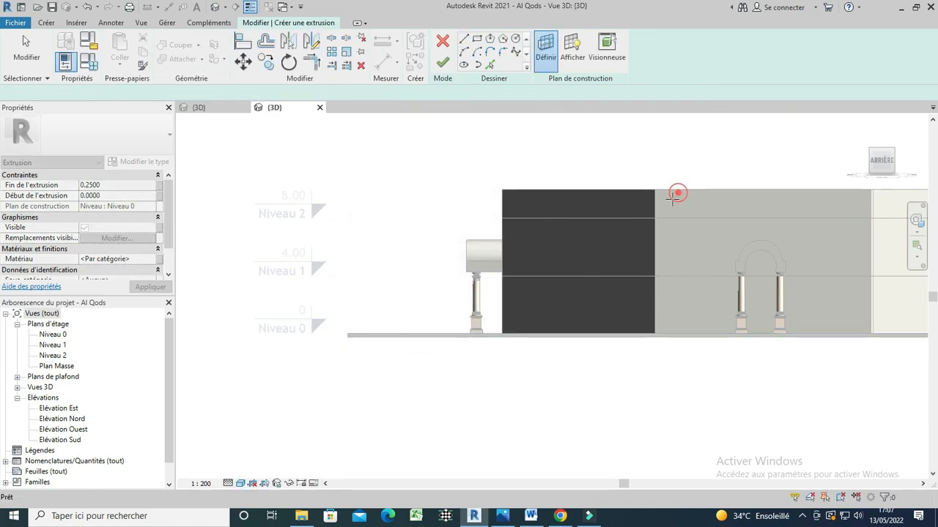
# Step: Sketch a closed roof profile sloping from the wall down past the column head at Niveau 1, and finish the extrusion and in-place model
pyautogui.scroll(2, 496, 275)
pyautogui.scroll(6, 496, 275)
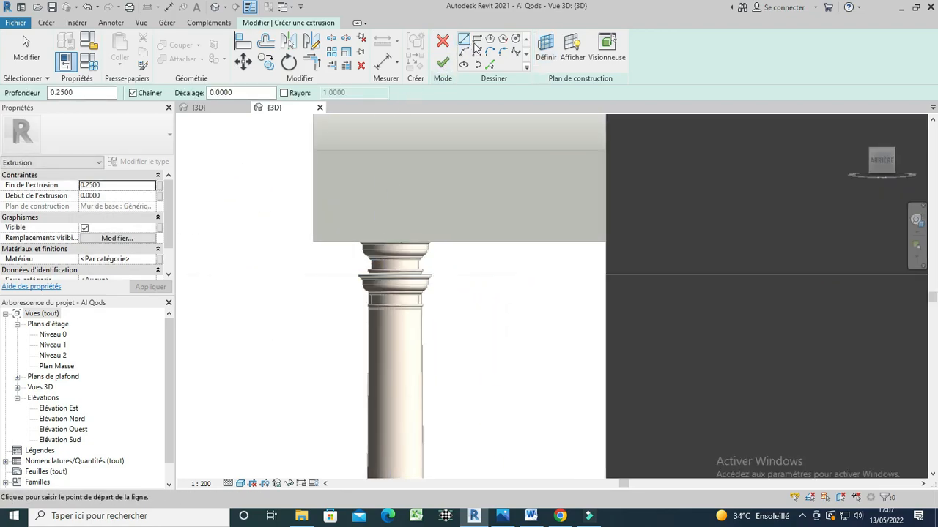
pyautogui.click(359, 276)
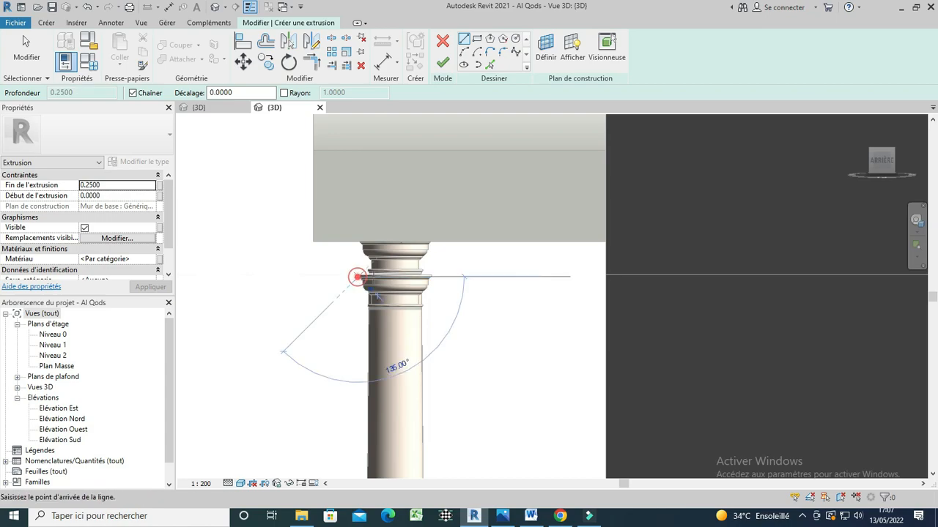
pyautogui.click(606, 277)
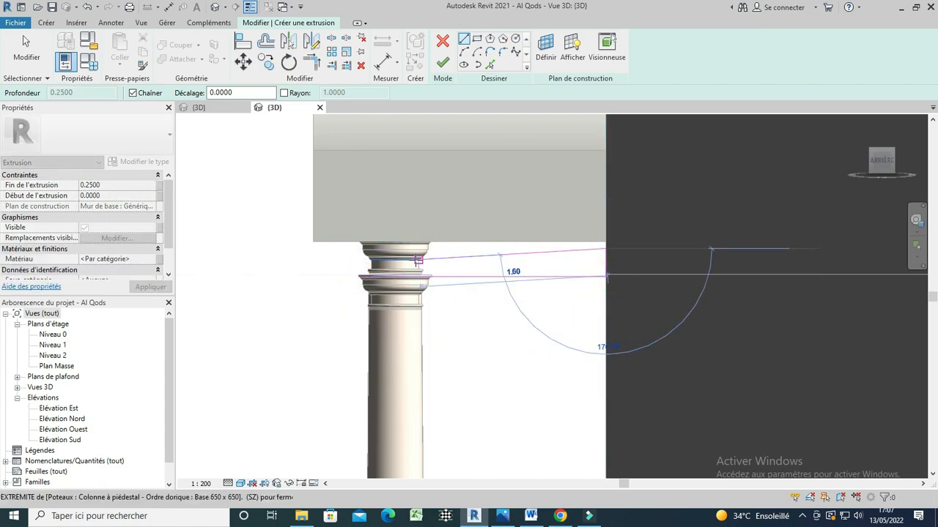
pyautogui.click(353, 265)
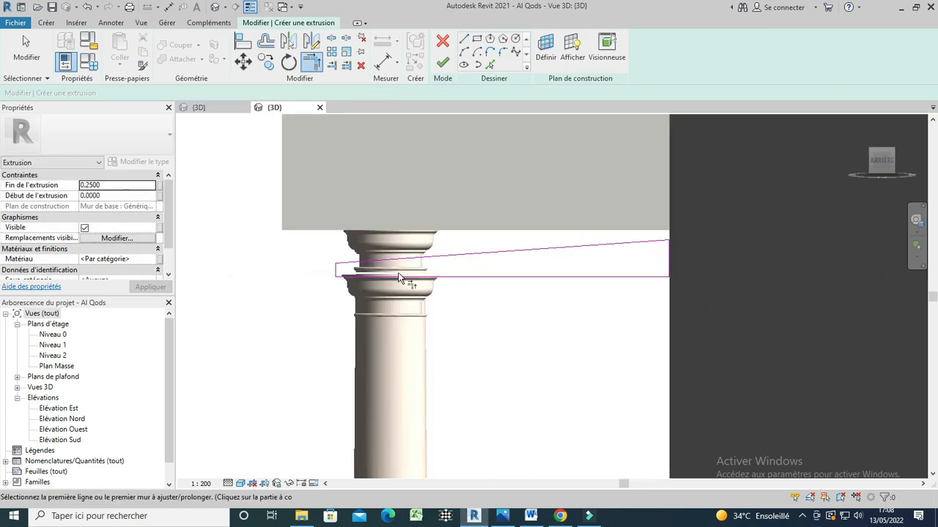
pyautogui.scroll(-4, 422, 279)
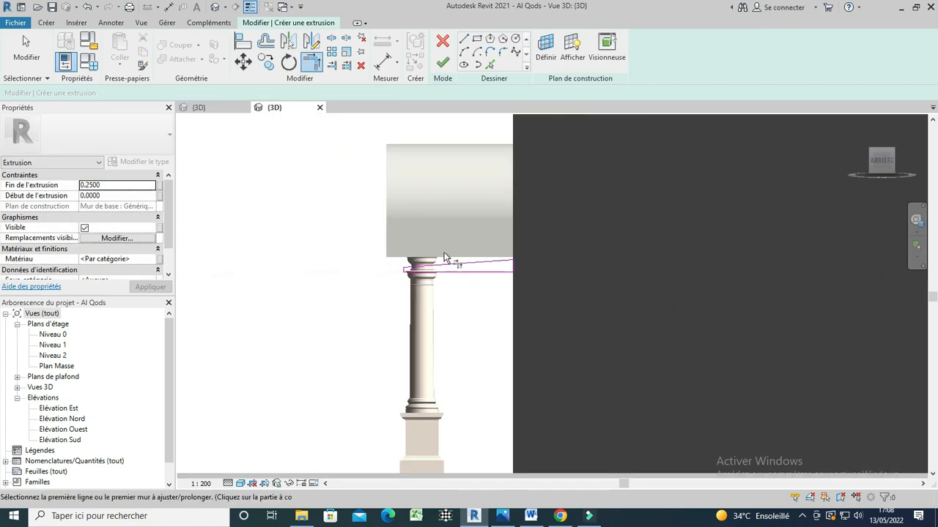
pyautogui.click(443, 63)
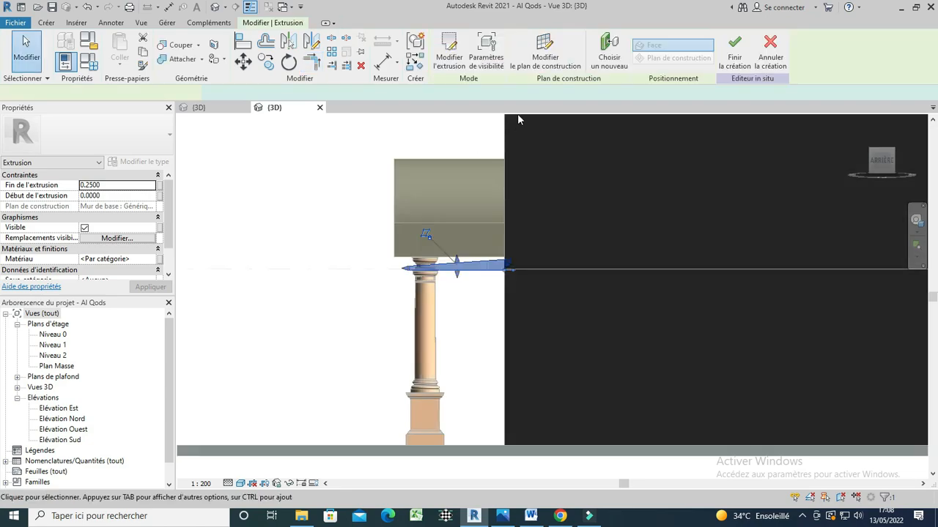
pyautogui.click(735, 46)
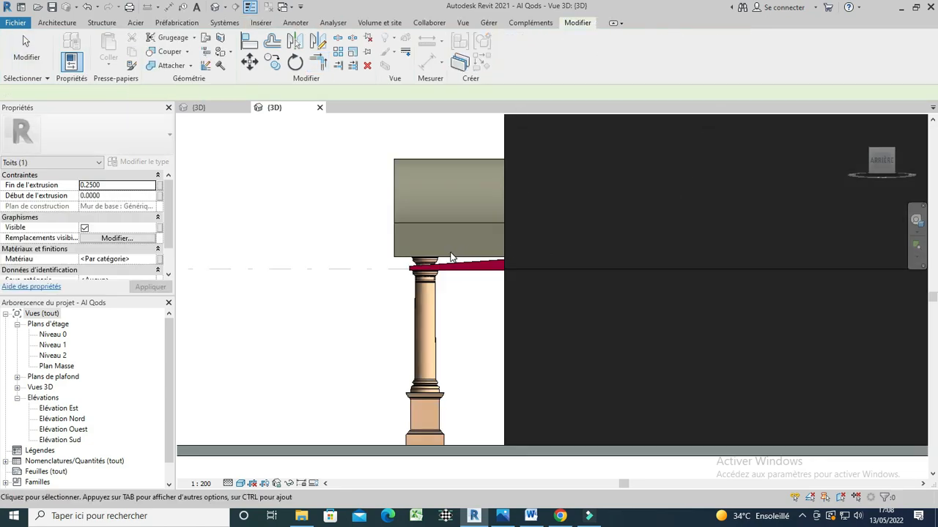
# Step: Stretch the in-place roof in plan over the three columns, from the arch to near the wall corner
pyautogui.scroll(-5, 452, 258)
pyautogui.click(500, 316)
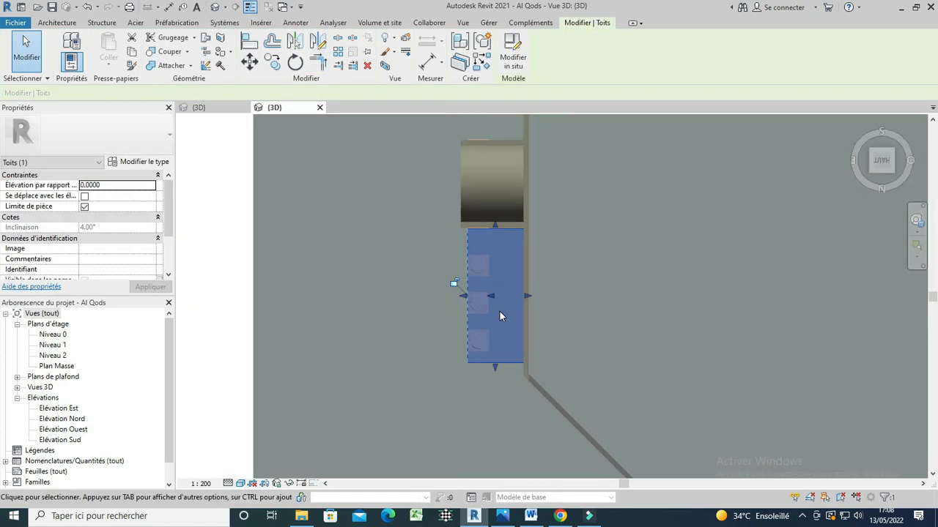
pyautogui.click(466, 289)
# Step: Mirror a copy of the roof and its three columns to the arch's other side, using an axis drawn through the arch's centre
pyautogui.moveTo(447, 374); pyautogui.dragTo(564, 254)
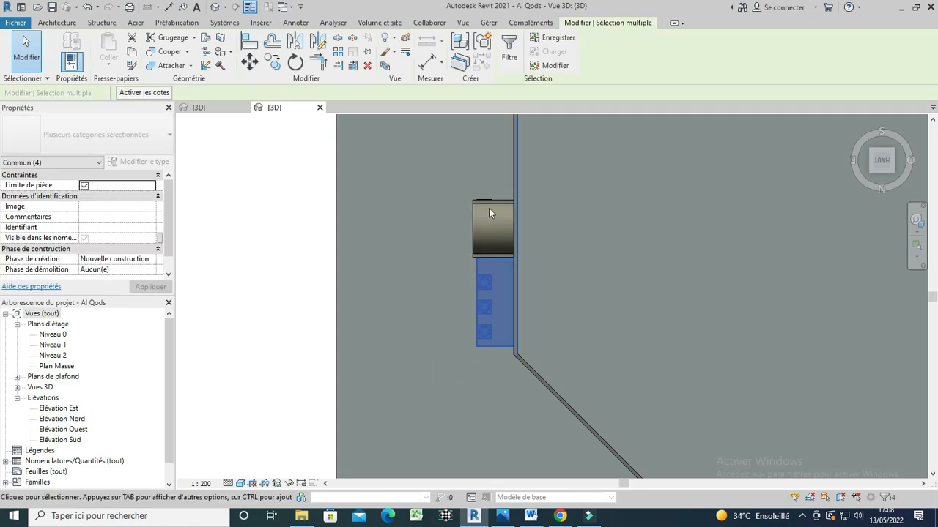
pyautogui.click(320, 51)
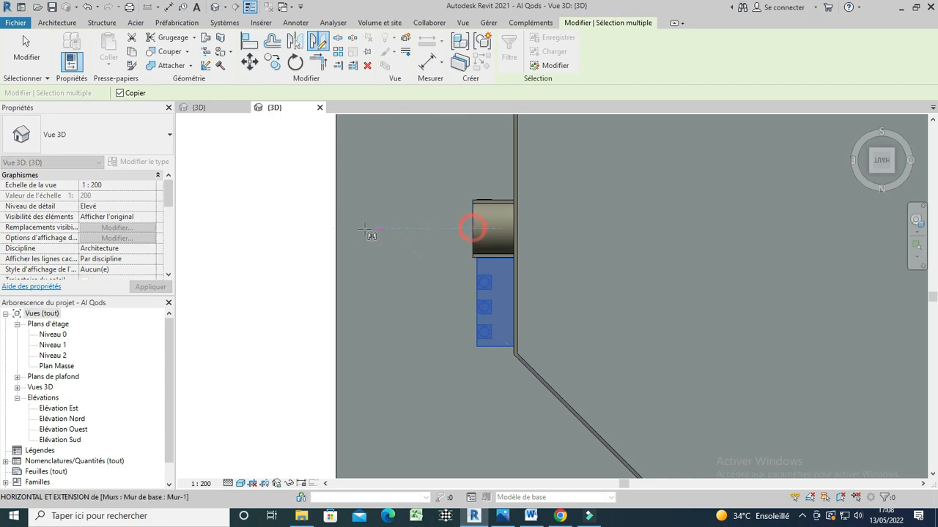
pyautogui.click(315, 228)
pyautogui.click(362, 241)
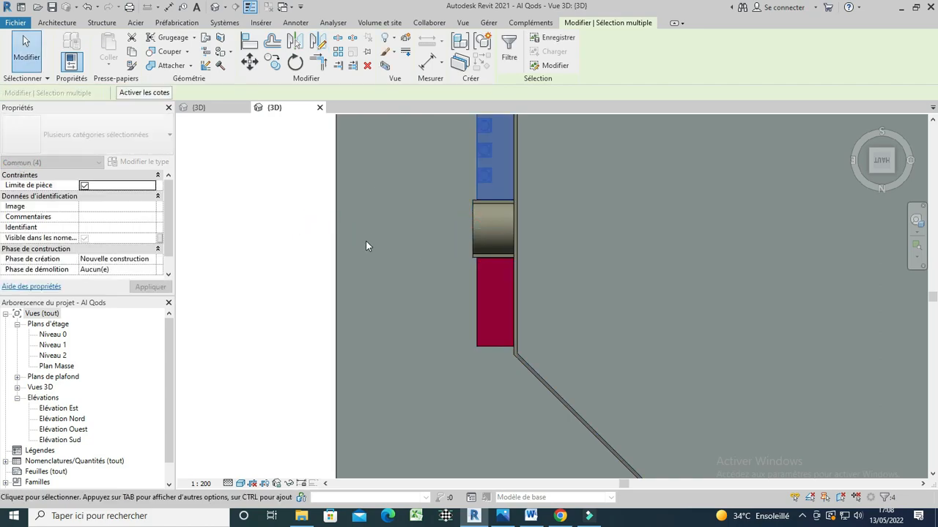
pyautogui.scroll(-2, 454, 286)
pyautogui.click(340, 272)
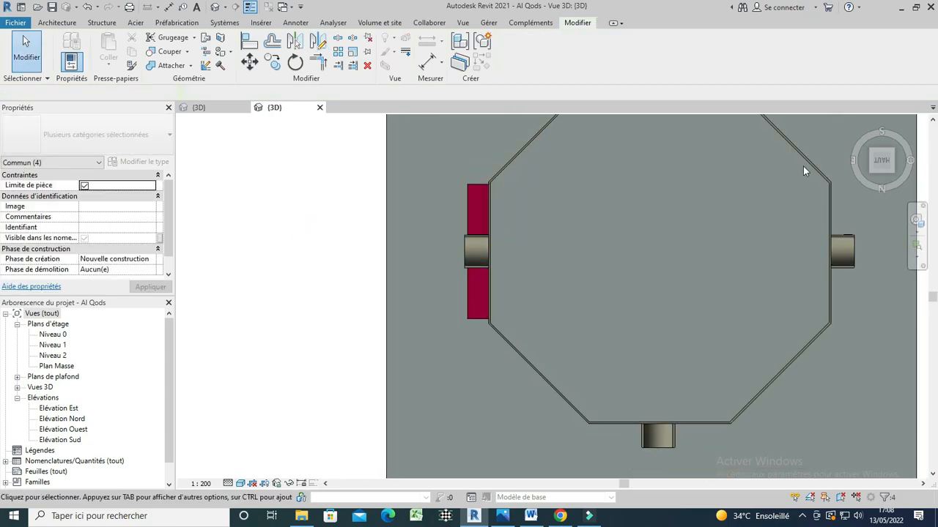
# Step: Show the whole model from directly above and apply the Réaliste visual style to the 3D view
pyautogui.click(858, 122)
pyautogui.click(882, 155)
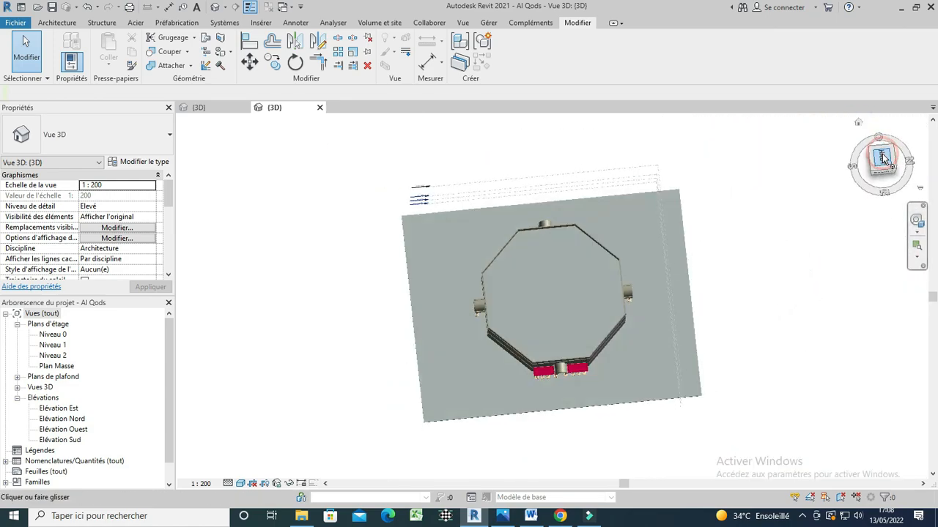
pyautogui.click(241, 485)
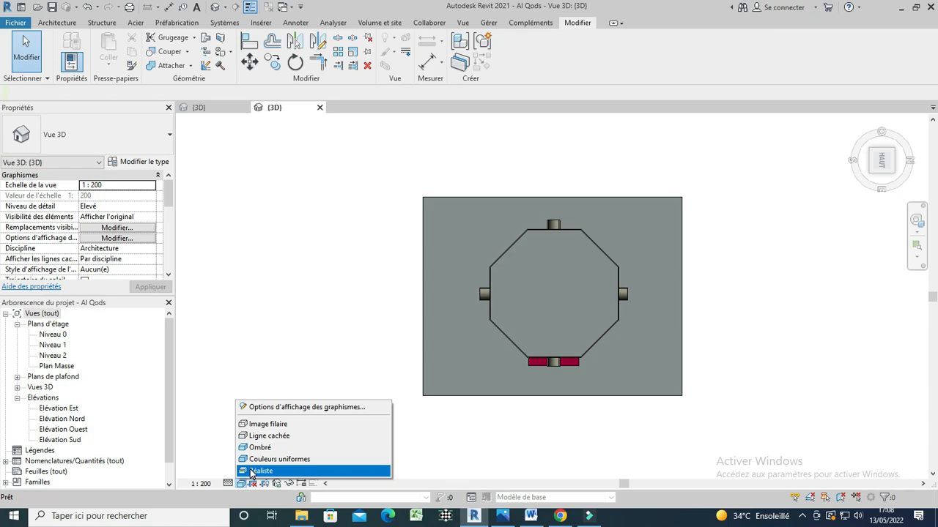
pyautogui.click(250, 472)
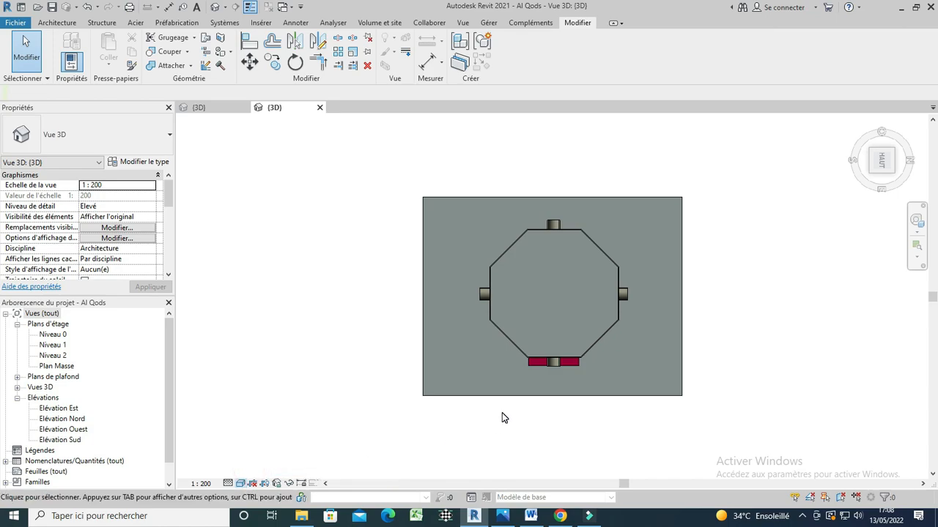
# Step: Switch to the Al Qods-Q-Terrasse project and examine the textured facades, arched entrances and flat roof up close
pyautogui.hotkey('ctrl', 'Tab')
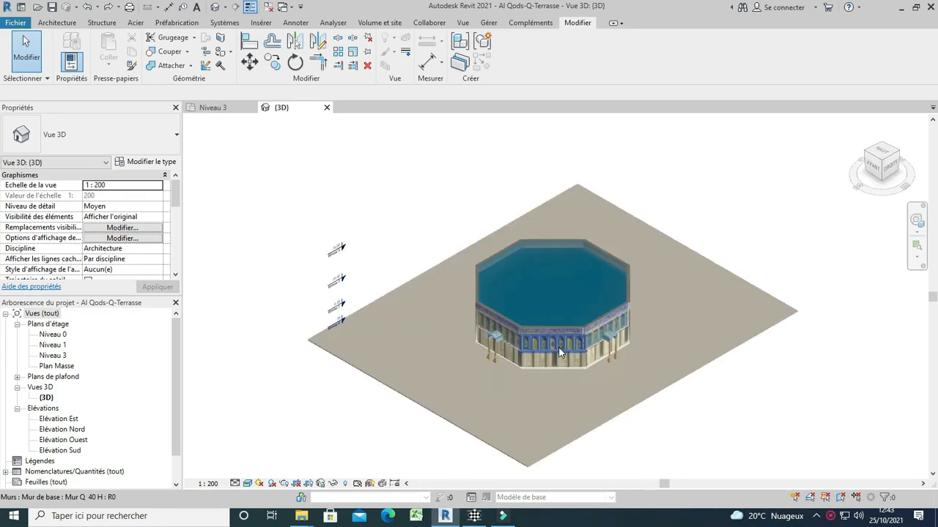
pyautogui.scroll(8, 560, 353)
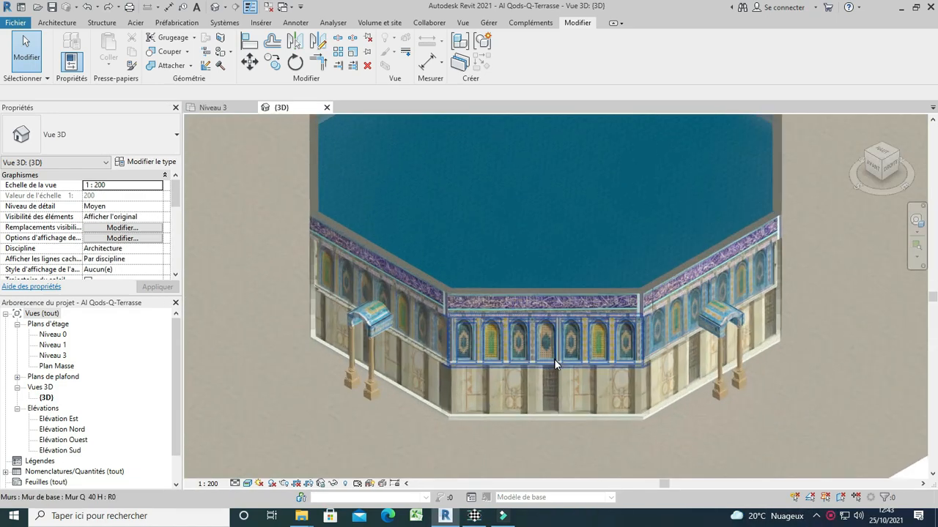
pyautogui.scroll(1, 438, 330)
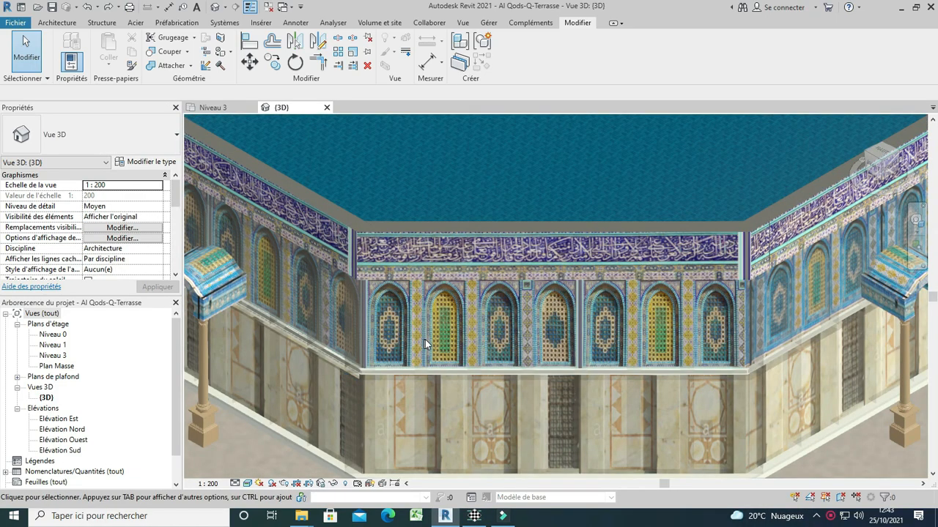
pyautogui.scroll(-3, 426, 338)
pyautogui.scroll(2, 495, 341)
pyautogui.scroll(1, 584, 346)
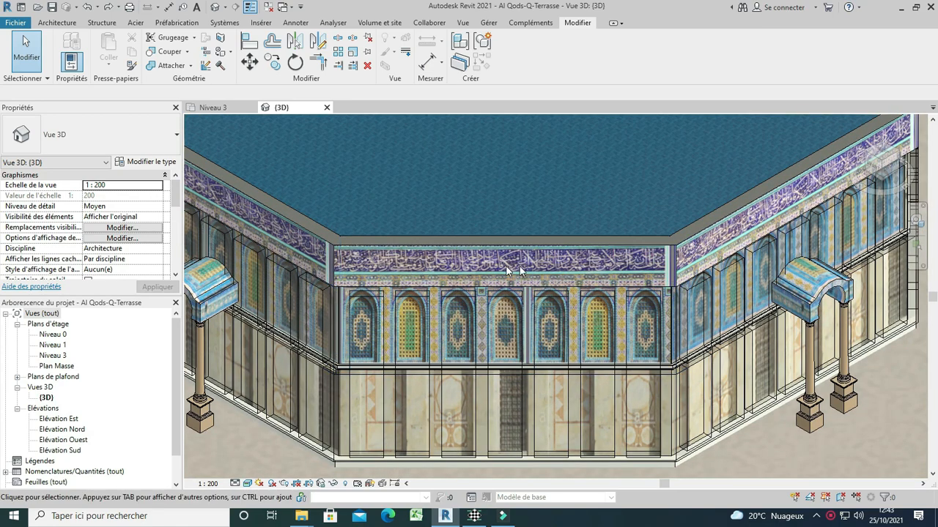
pyautogui.scroll(-3, 468, 301)
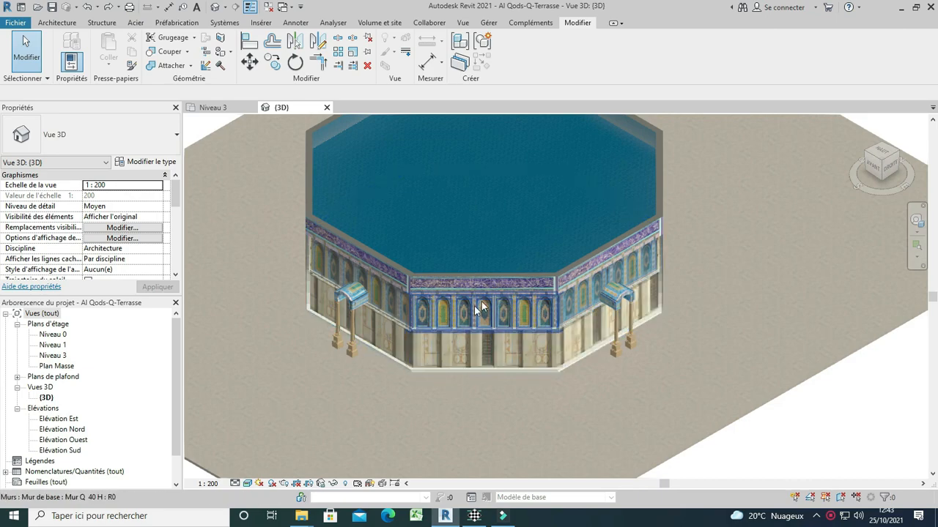
pyautogui.scroll(-5, 467, 311)
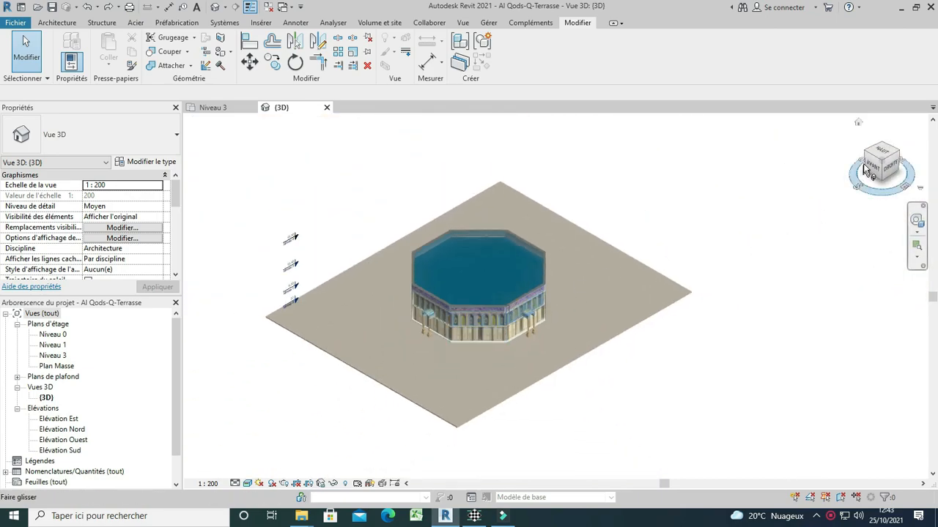
# Step: View the building from above and start an in-place model in the Sols category, keeping the suggested name
pyautogui.click(883, 150)
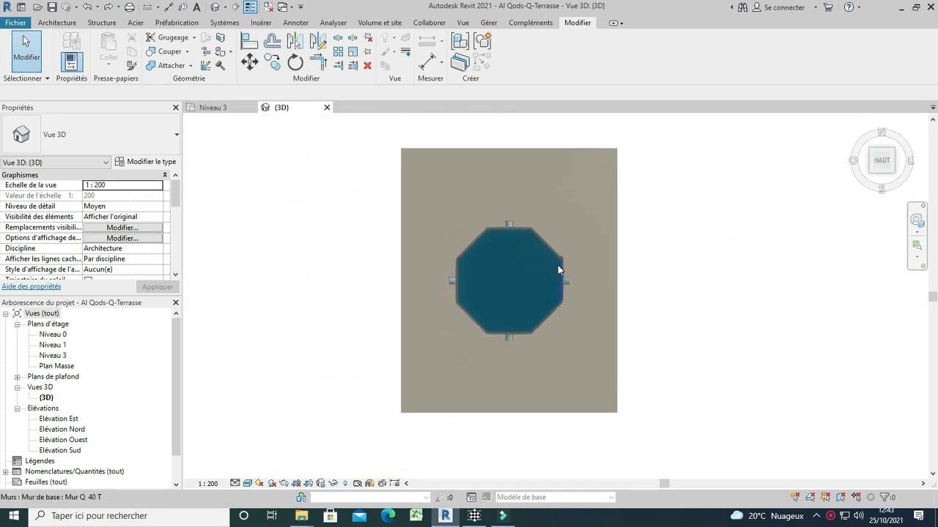
pyautogui.scroll(2, 584, 282)
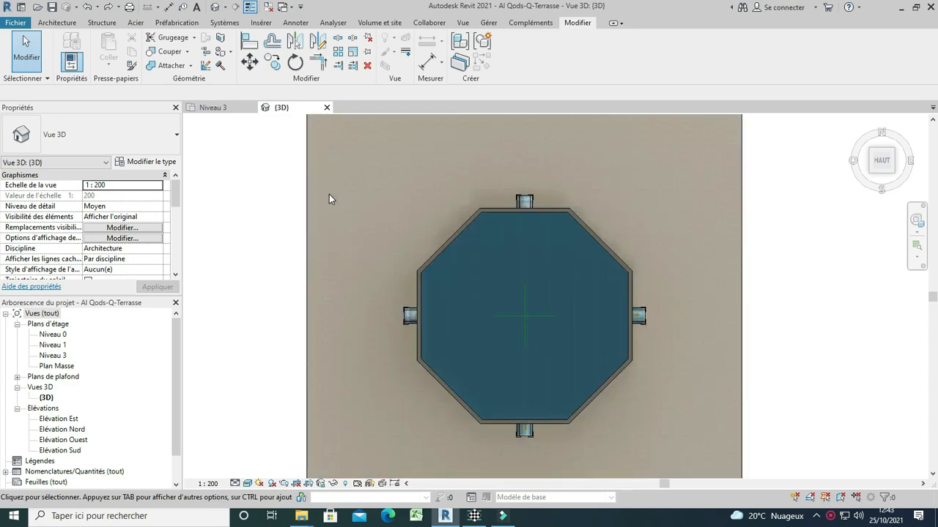
pyautogui.click(59, 22)
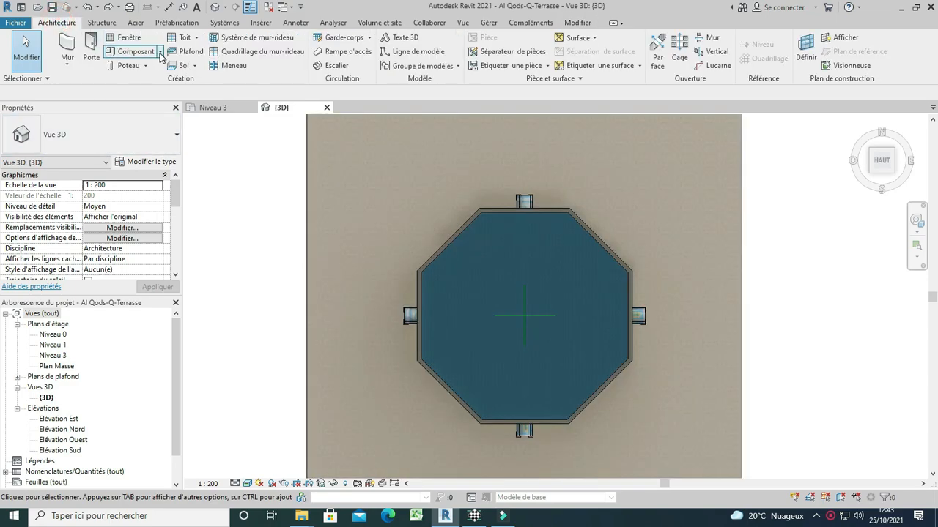
pyautogui.click(161, 54)
pyautogui.click(138, 95)
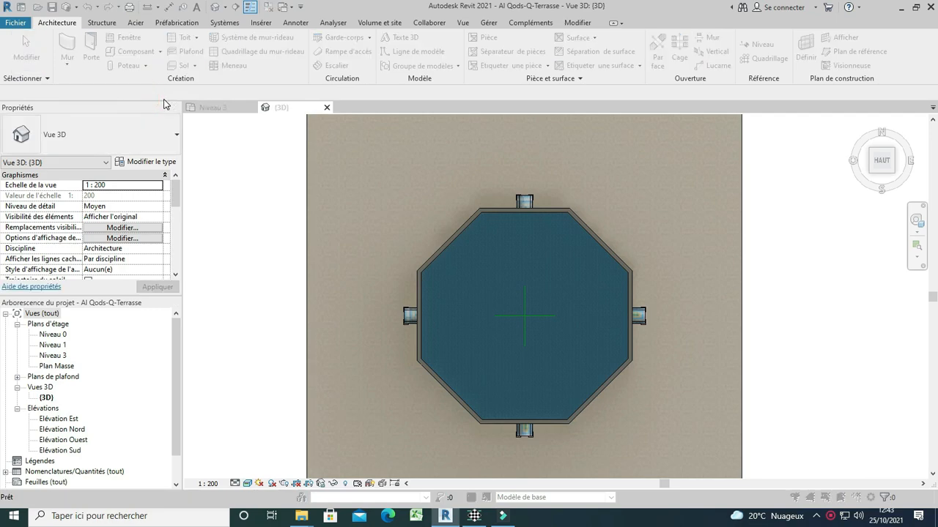
pyautogui.scroll(-8, 458, 216)
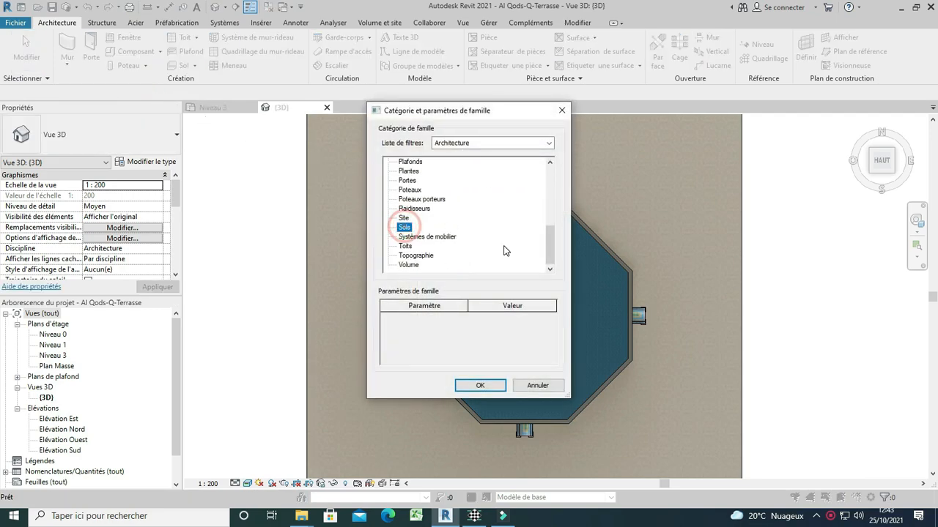
pyautogui.click(482, 386)
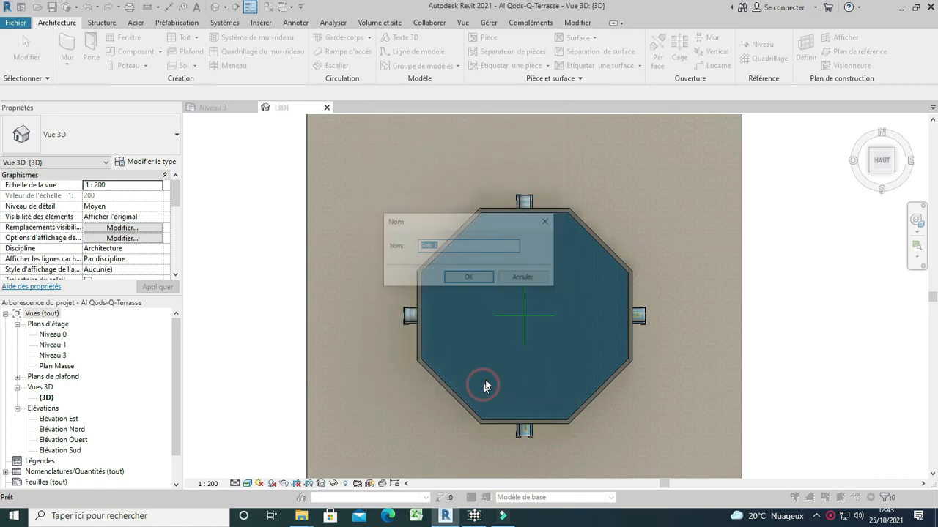
pyautogui.click(466, 279)
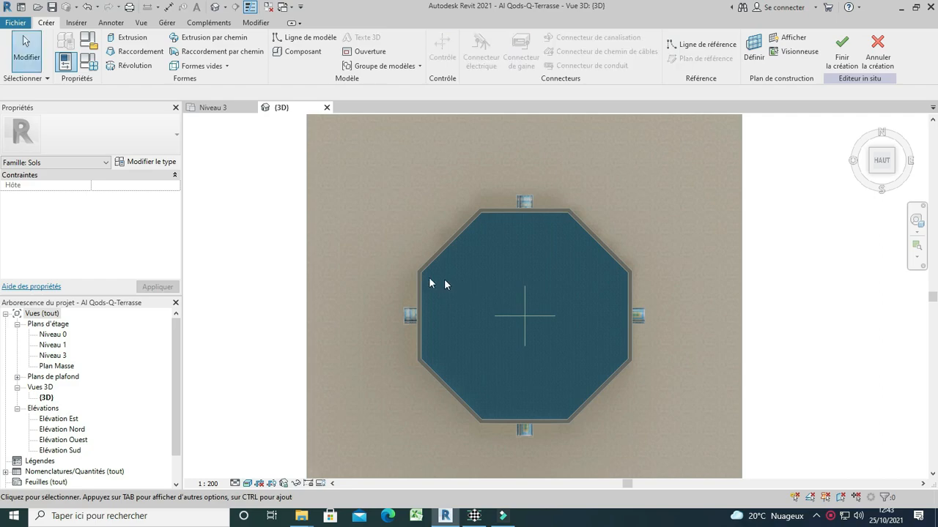
# Step: Start an Extrusion par chemin and pick the north roof edge as the first path line, offset 5.0000 inward
pyautogui.click(230, 39)
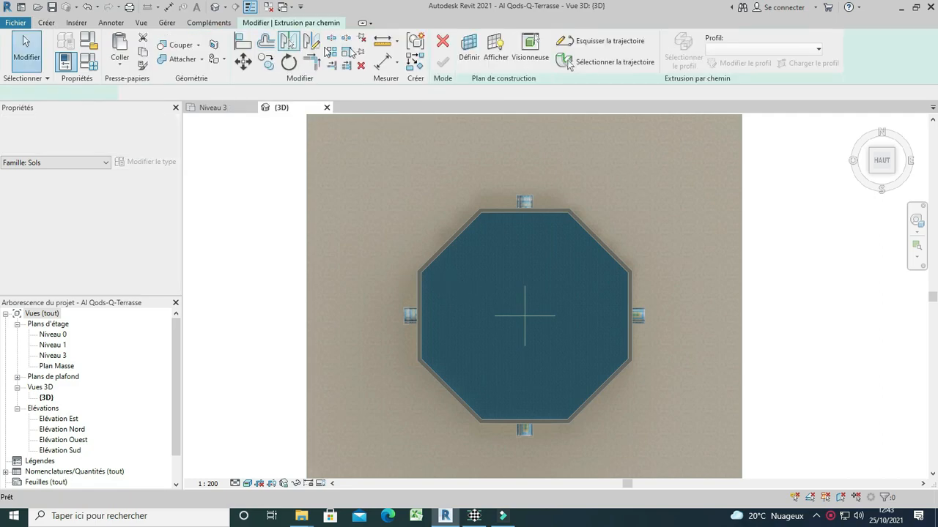
pyautogui.click(596, 44)
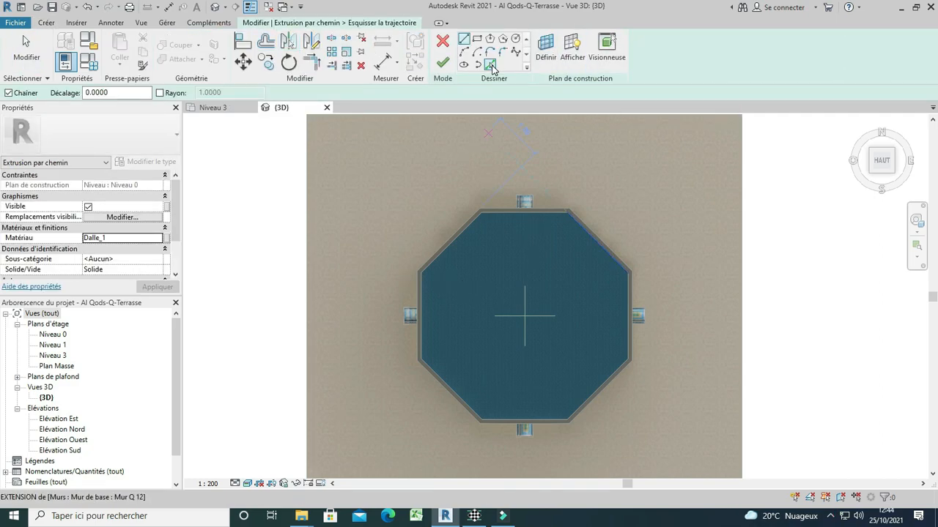
pyautogui.scroll(5, 512, 212)
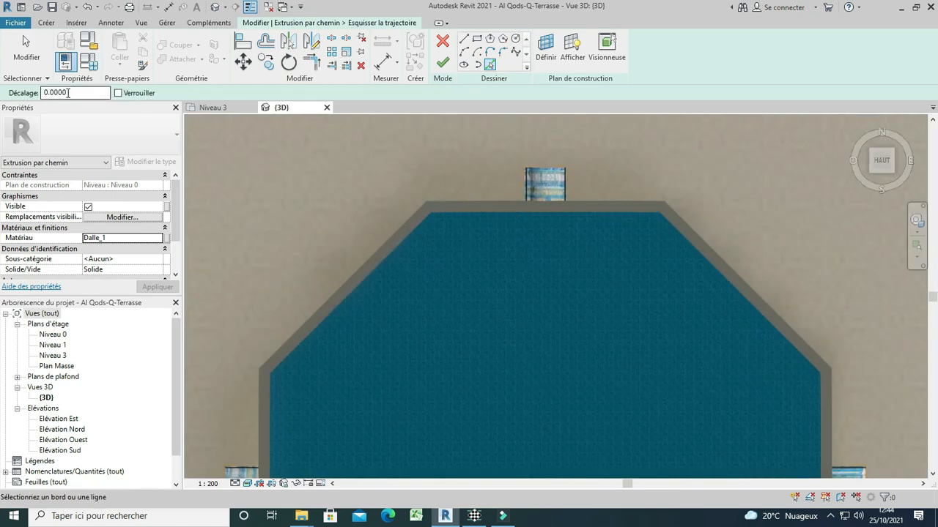
pyautogui.doubleClick(59, 92)
pyautogui.click(566, 216)
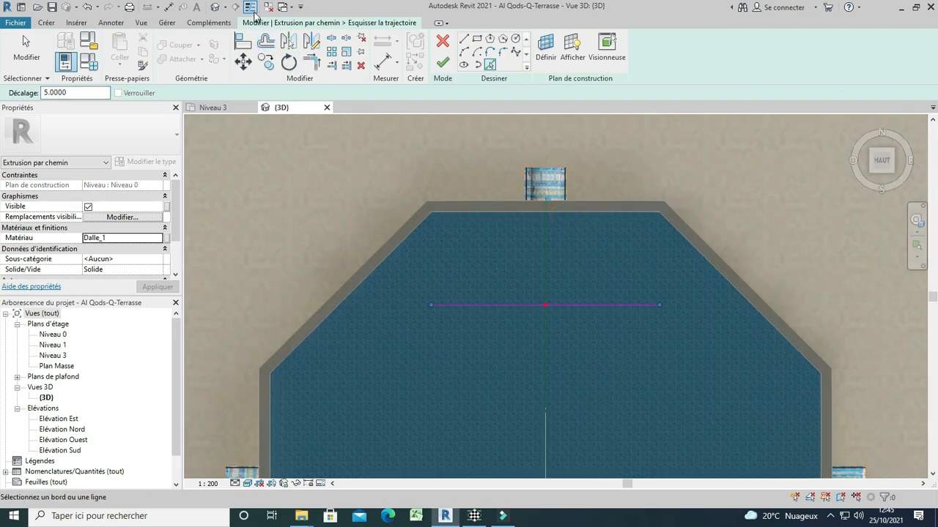
# Step: Pick the remaining roof edges at the same offset to close the octagonal path, and finish the path sketch
pyautogui.click(390, 264)
pyautogui.scroll(-5, 502, 253)
pyautogui.scroll(3, 490, 358)
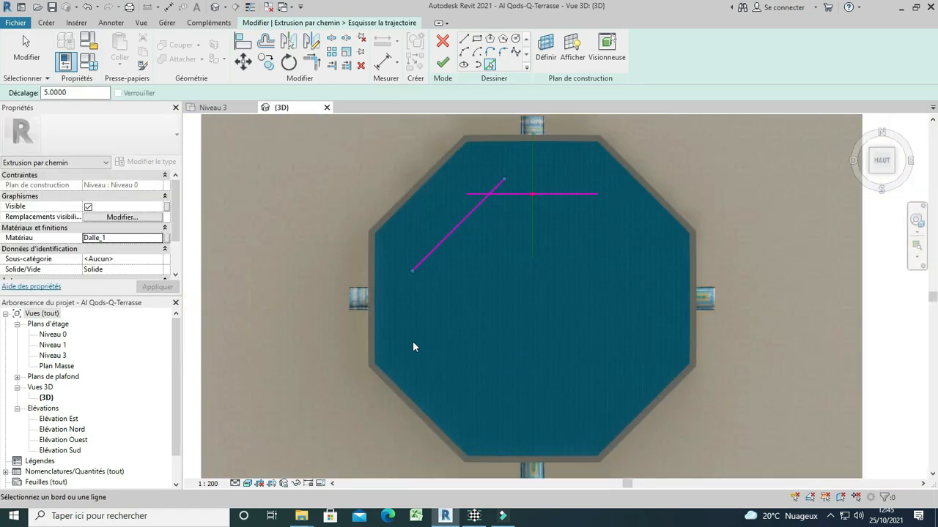
pyautogui.click(375, 300)
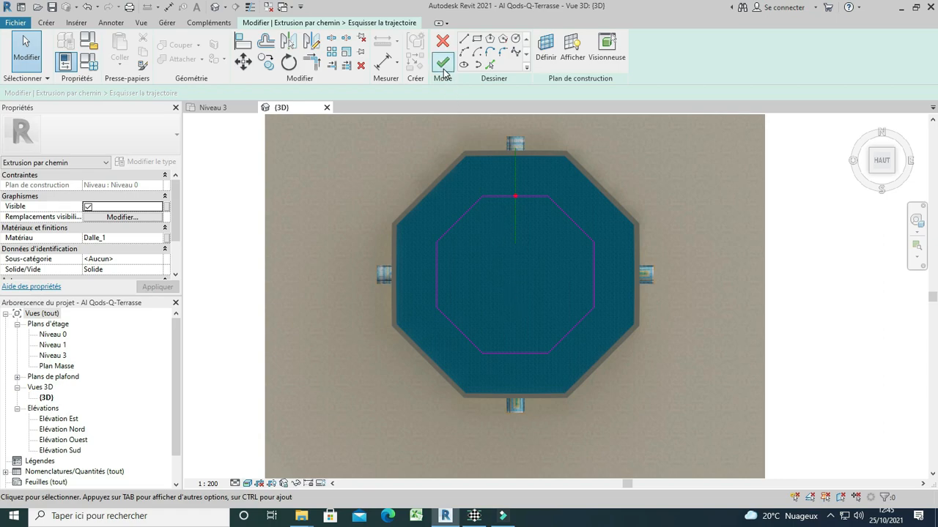
pyautogui.click(443, 64)
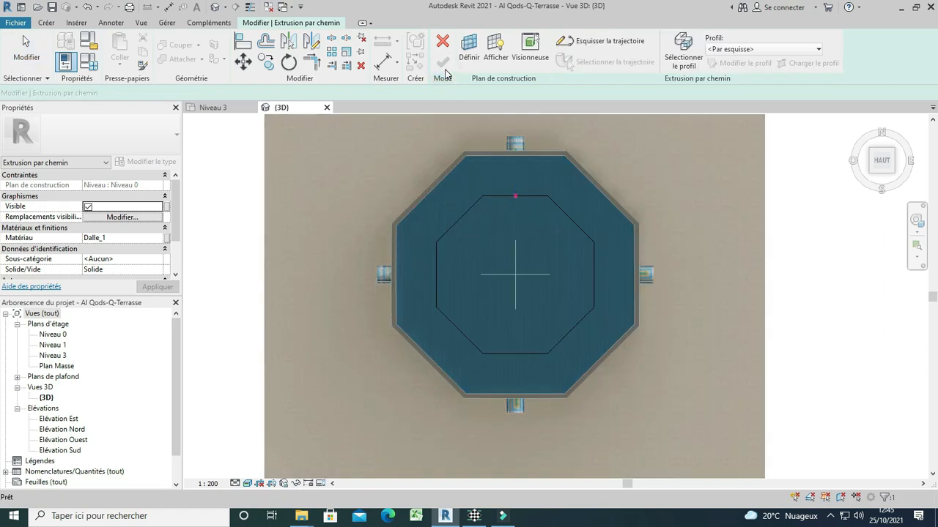
# Step: Edit the sweep profile from the side view and sketch a line about 6.8 m long sloping upward and inward from just below the wall top
pyautogui.click(740, 63)
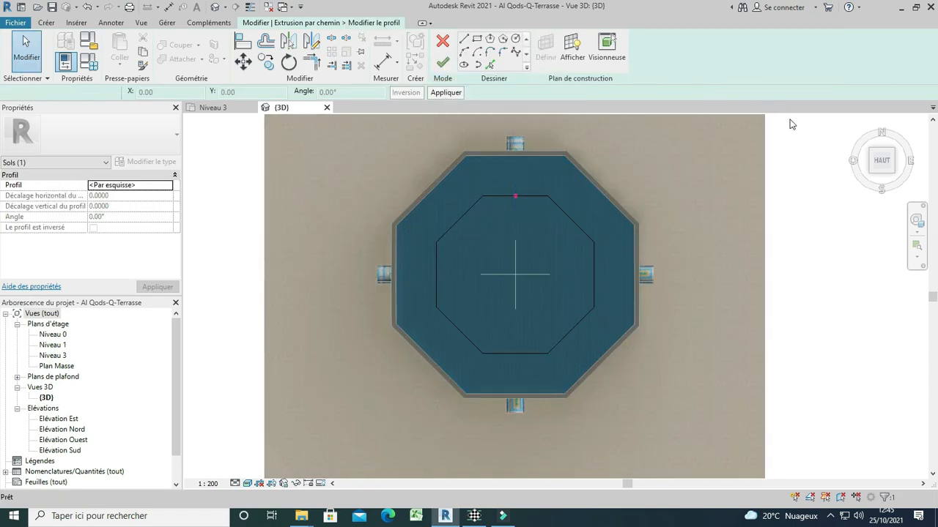
pyautogui.click(882, 183)
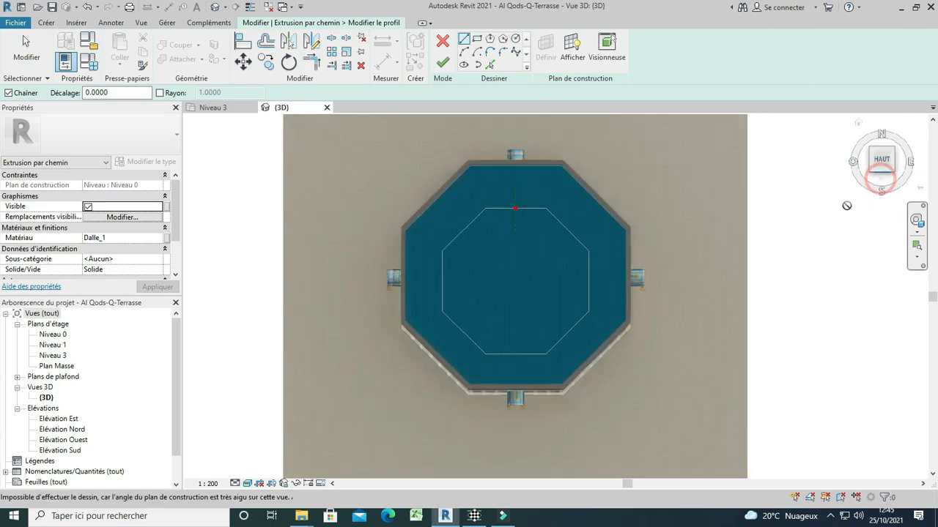
pyautogui.scroll(6, 586, 308)
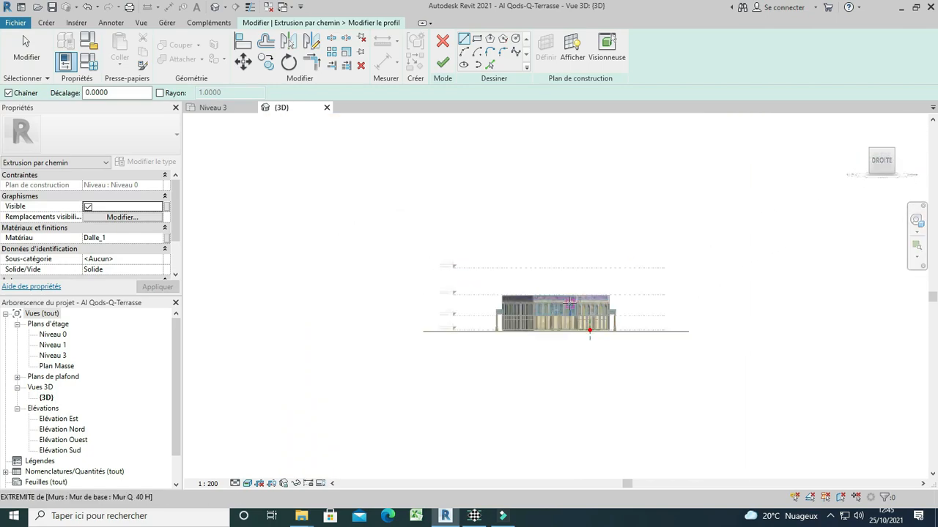
pyautogui.scroll(1, 599, 308)
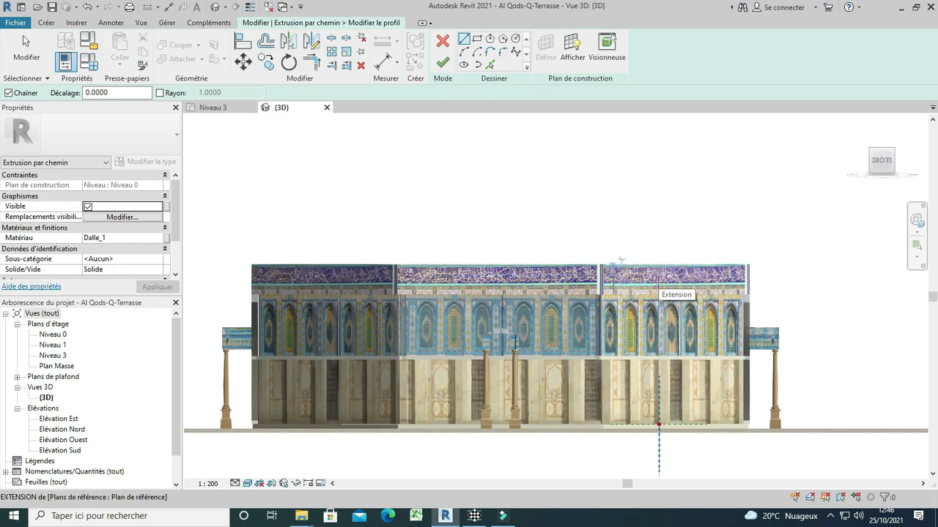
pyautogui.click(659, 279)
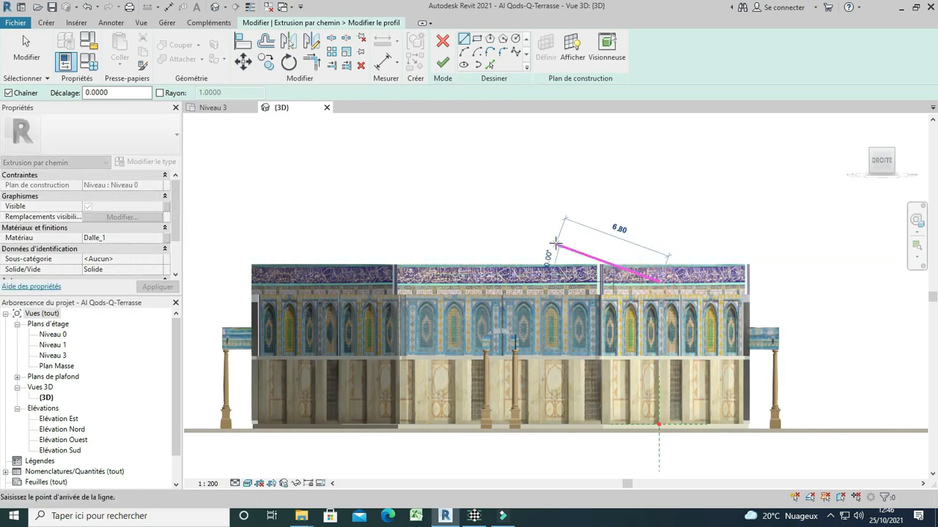
pyautogui.click(554, 243)
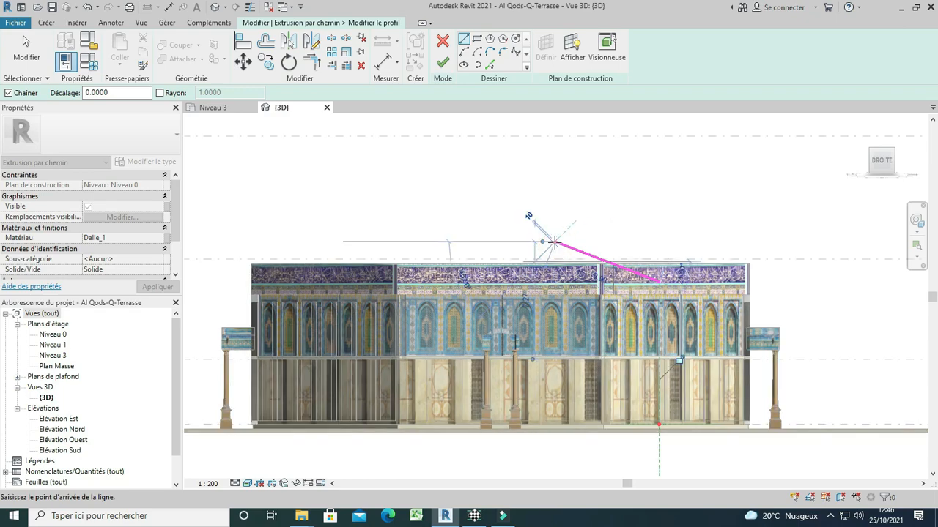
pyautogui.press('Escape')
pyautogui.press('Escape')
# Step: Offset a copy of the sloping line by 0.1000 below it and join the upper ends of both lines with a short perpendicular line
pyautogui.click(267, 45)
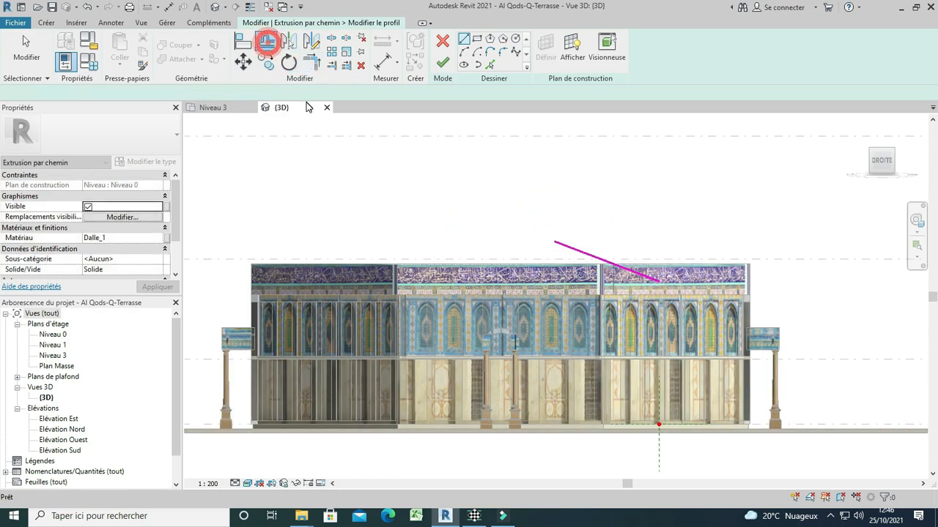
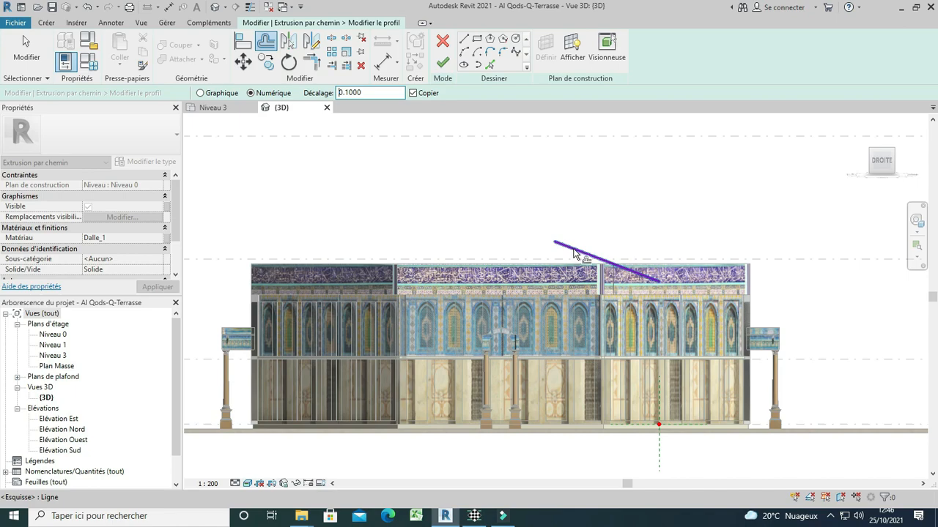
pyautogui.scroll(3, 574, 253)
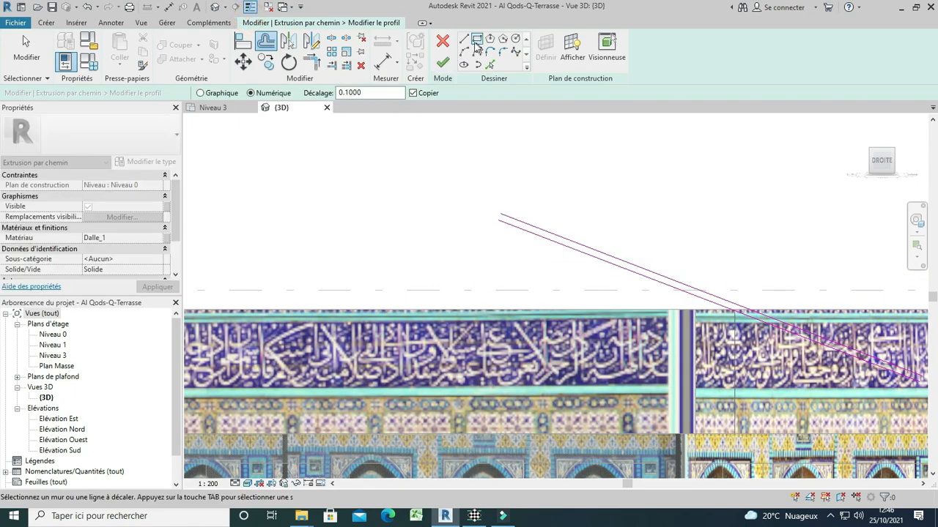
pyautogui.click(465, 38)
pyautogui.scroll(2, 500, 217)
pyautogui.click(498, 209)
pyautogui.scroll(1, 493, 226)
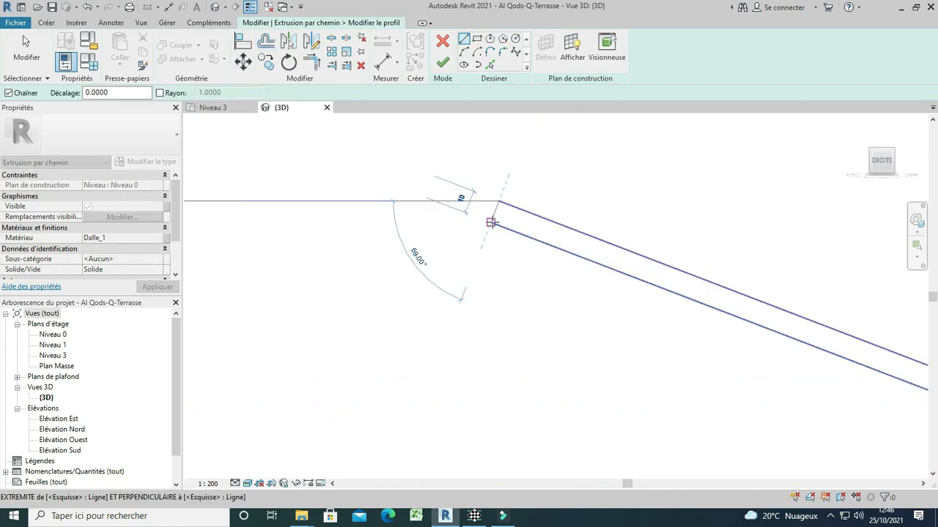
# Step: Close the thin sloped sweep profile by drawing a short perpendicular line across its upper end and another across its lower end
pyautogui.click(491, 223)
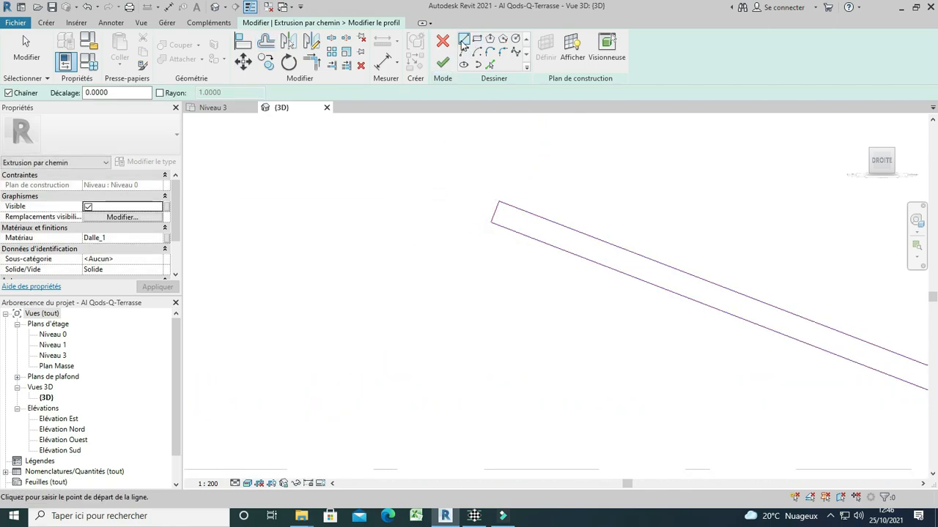
pyautogui.scroll(-2, 400, 204)
pyautogui.scroll(-4, 400, 203)
pyautogui.scroll(6, 671, 310)
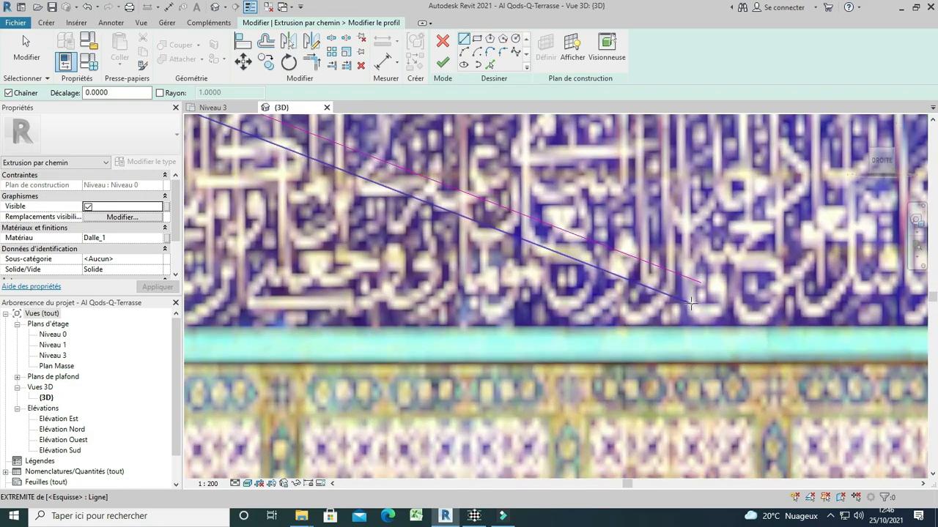
pyautogui.scroll(2, 691, 303)
pyautogui.click(705, 272)
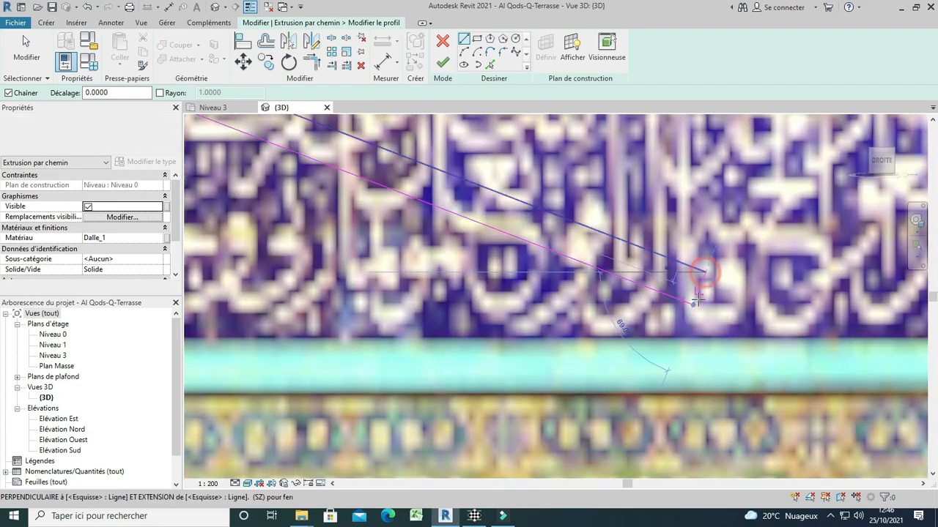
pyautogui.click(693, 305)
# Step: Finish the profile and the path sweep to generate the sloped octagonal roof as an in-place model
pyautogui.scroll(-3, 564, 317)
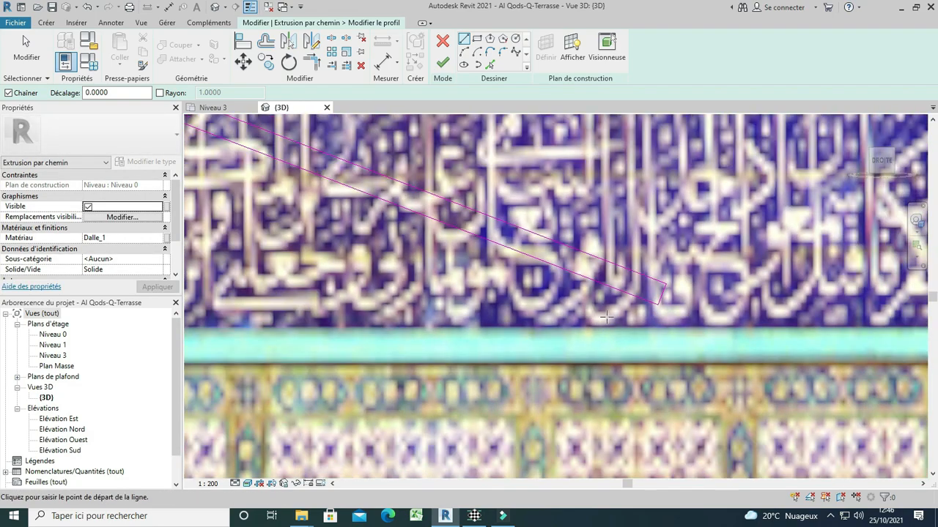
pyautogui.scroll(-2, 520, 248)
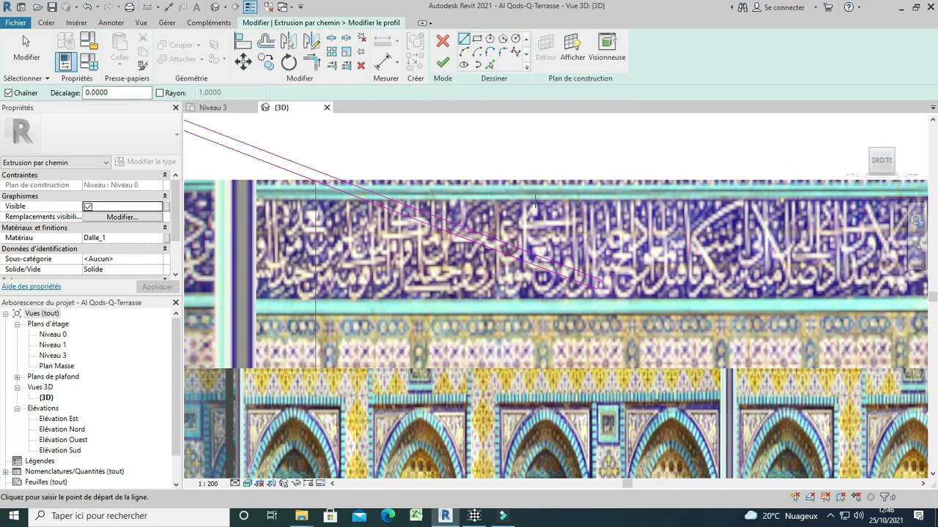
pyautogui.scroll(-4, 536, 199)
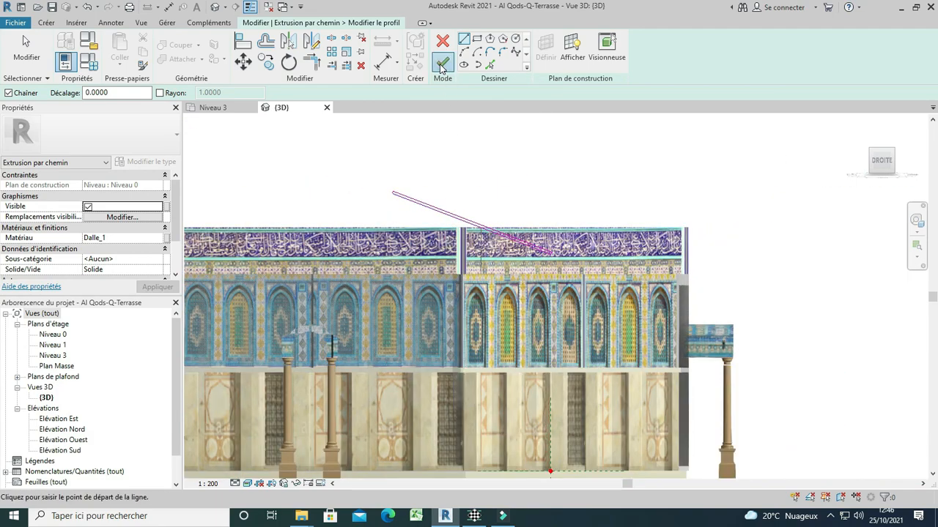
pyautogui.click(442, 64)
pyautogui.click(443, 64)
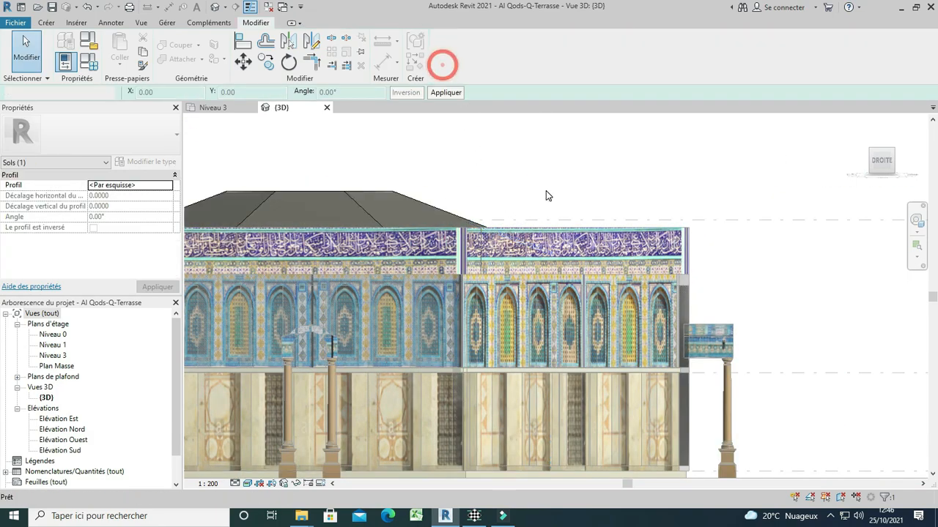
pyautogui.click(882, 159)
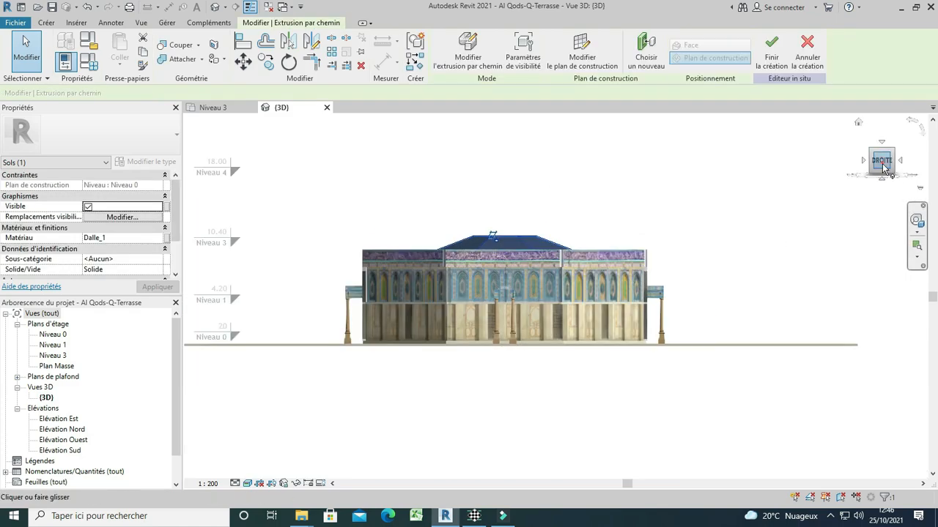
pyautogui.moveTo(881, 167)
pyautogui.mouseDown()
pyautogui.moveTo(837, 203)
pyautogui.moveTo(878, 176)
pyautogui.mouseUp()
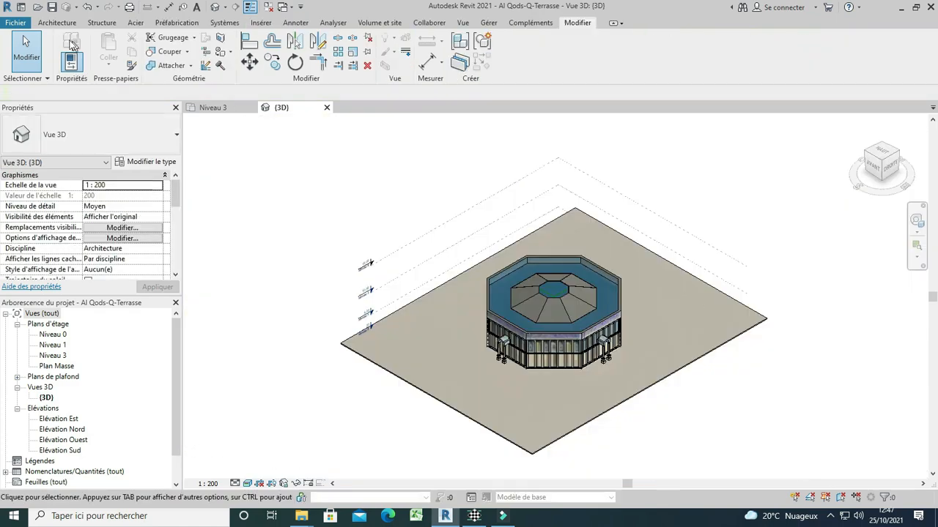
# Step: Start an architectural floor of type Dalle en béton - 250 mm on Niveau 3 with a height offset of 3
pyautogui.click(58, 23)
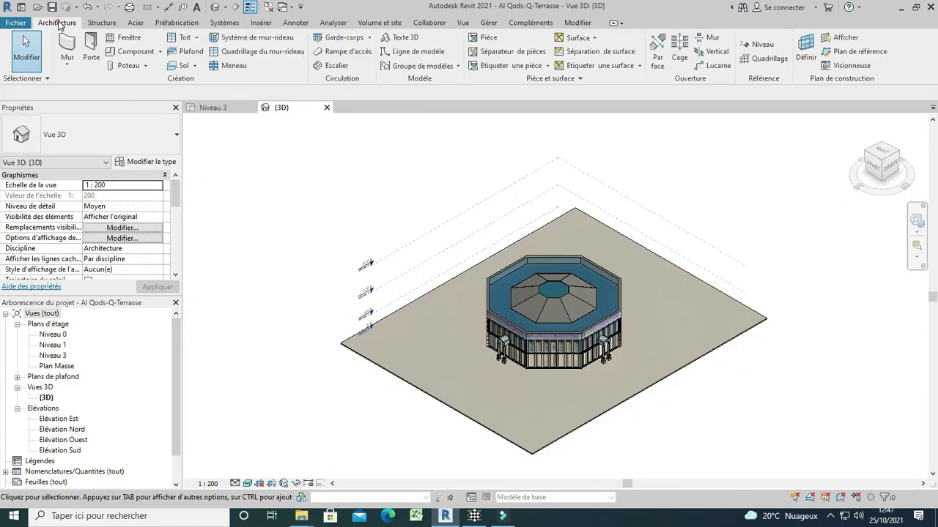
pyautogui.click(194, 66)
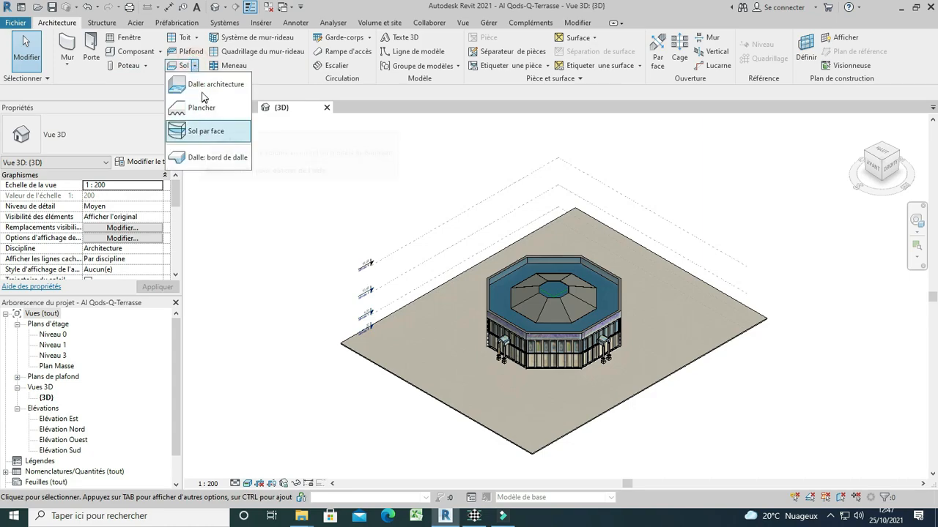
pyautogui.click(203, 90)
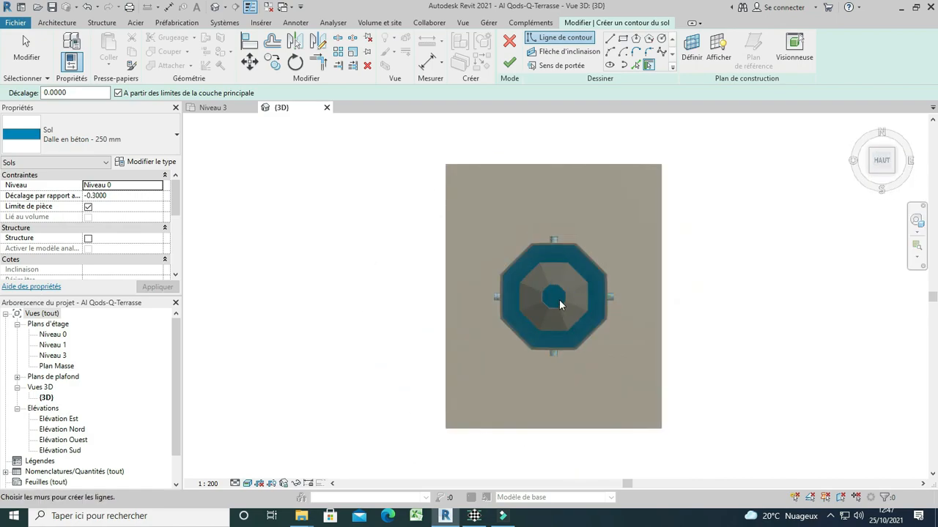
pyautogui.scroll(8, 560, 301)
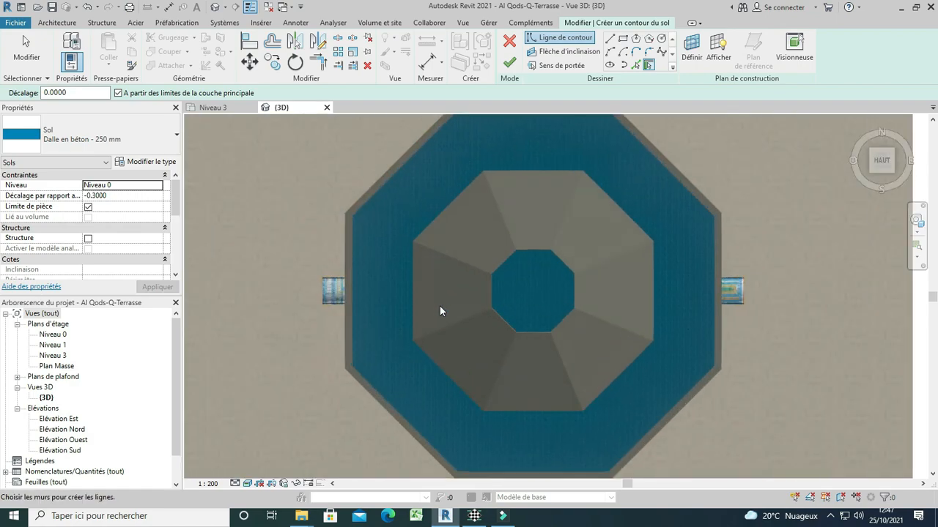
pyautogui.scroll(2, 543, 304)
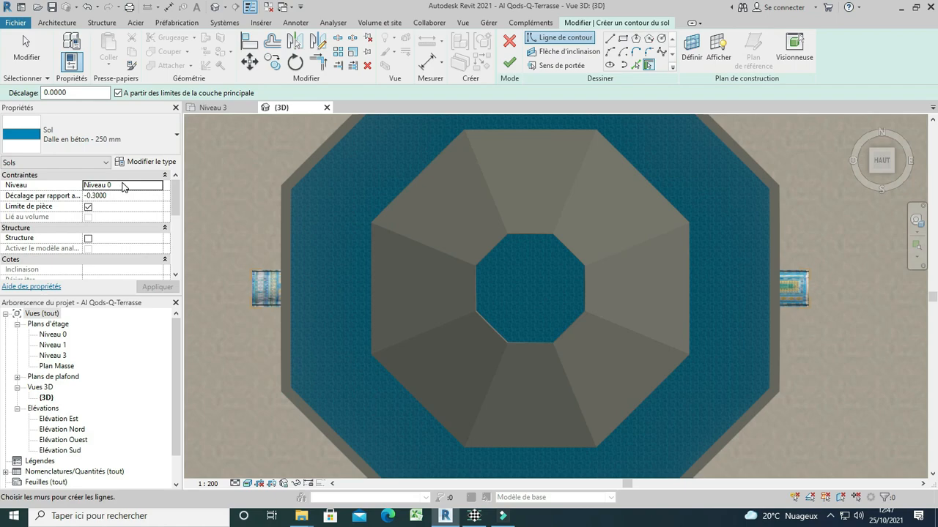
pyautogui.click(122, 186)
pyautogui.click(156, 187)
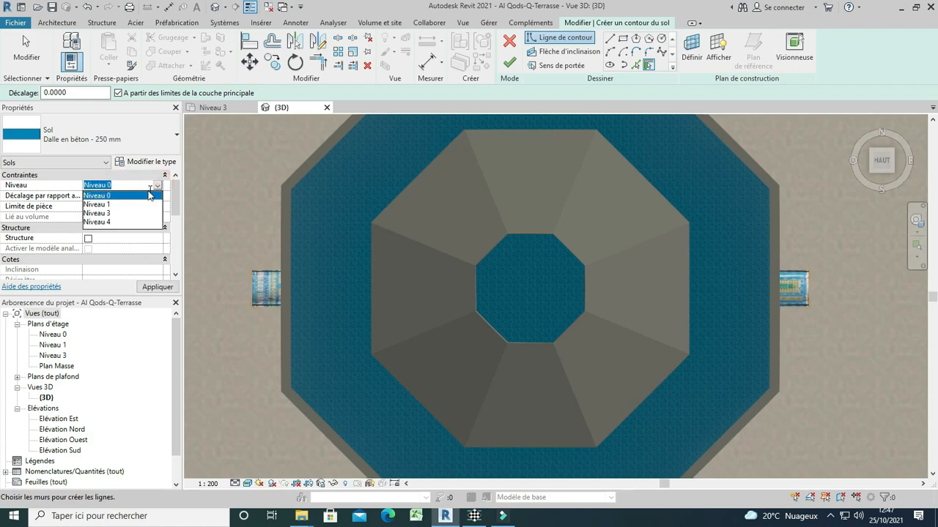
pyautogui.click(106, 214)
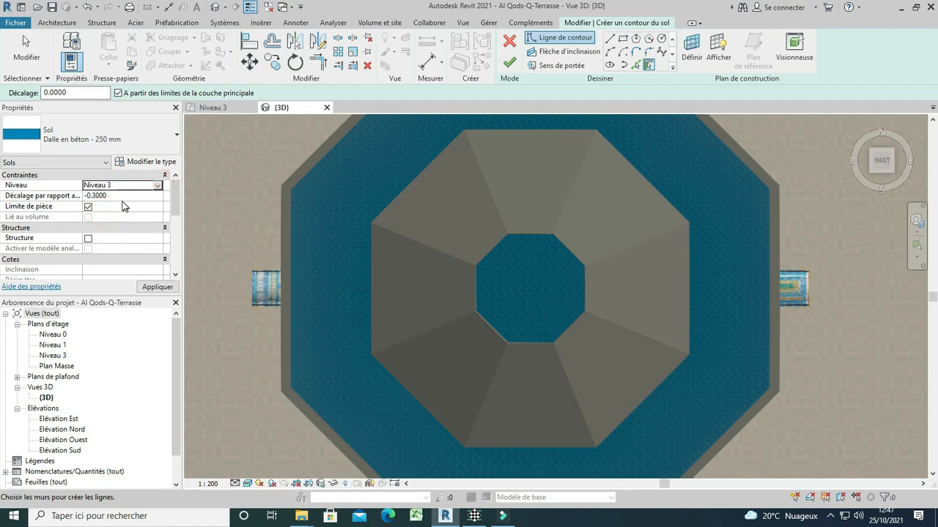
pyautogui.click(116, 197)
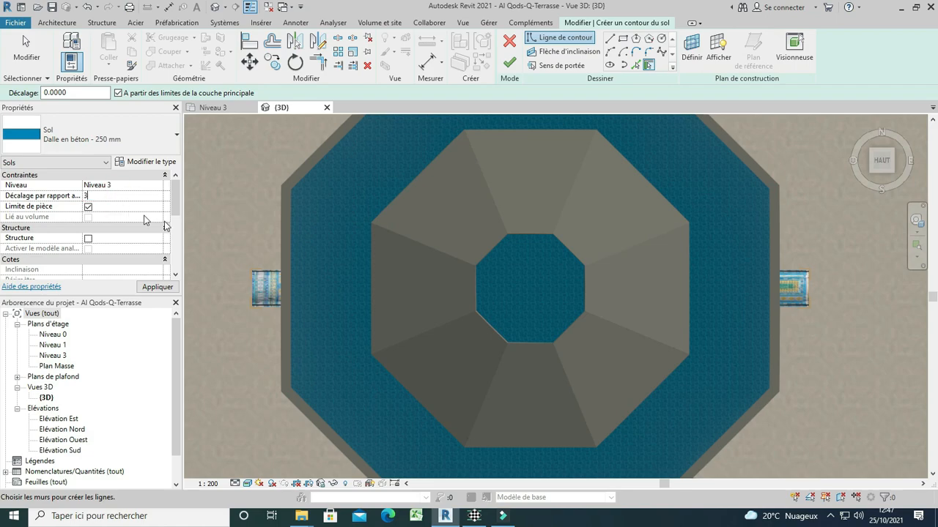
pyautogui.write('3')
# Step: Set the picked-line offset to 0.0300 and trace the roof's central octagonal opening just outside its northern and eastern edges
pyautogui.click(635, 65)
pyautogui.scroll(3, 532, 234)
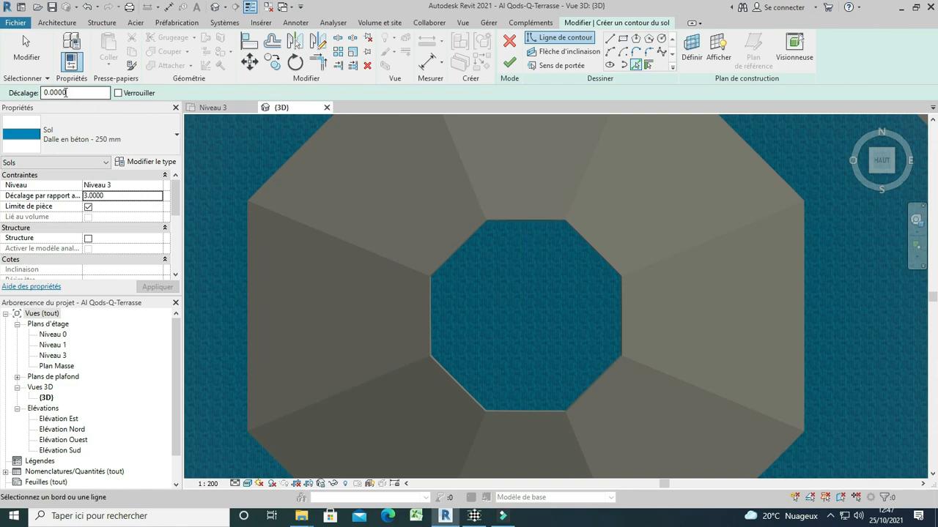
pyautogui.moveTo(50, 93); pyautogui.dragTo(104, 96)
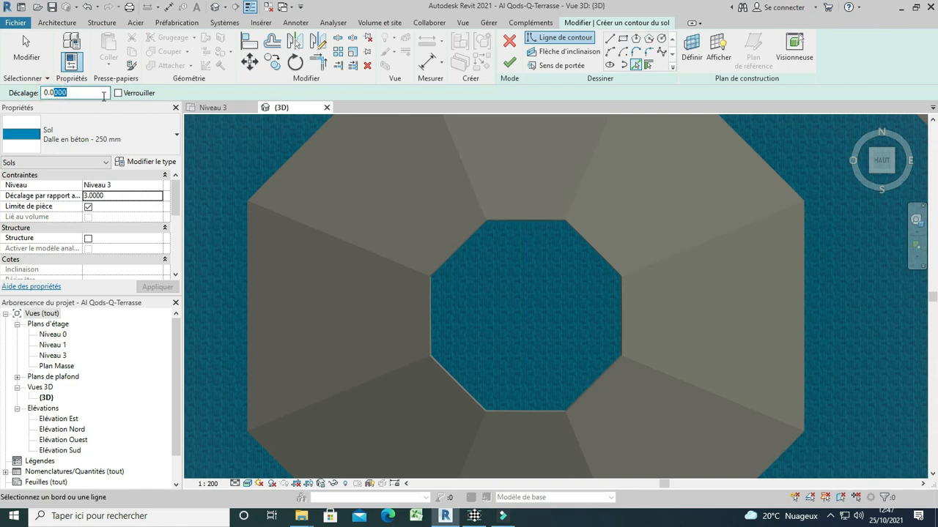
pyautogui.write('300')
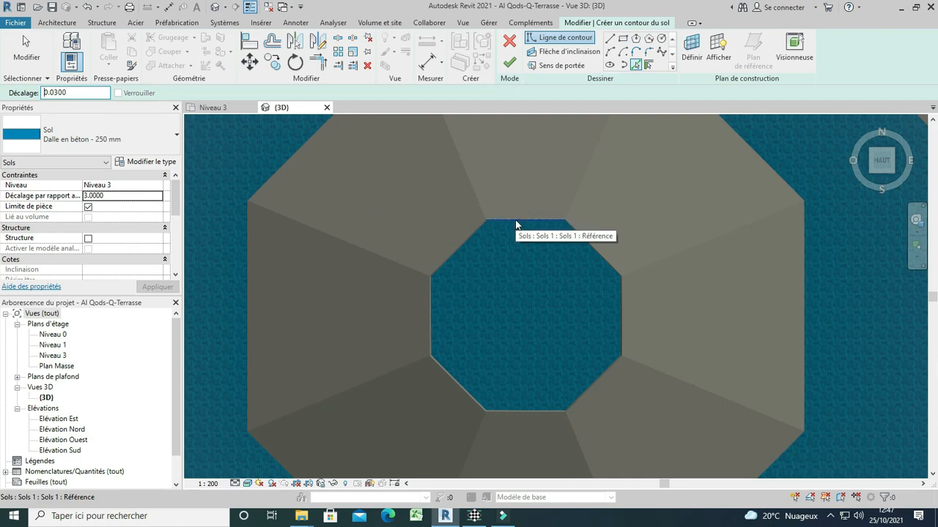
pyautogui.scroll(5, 517, 223)
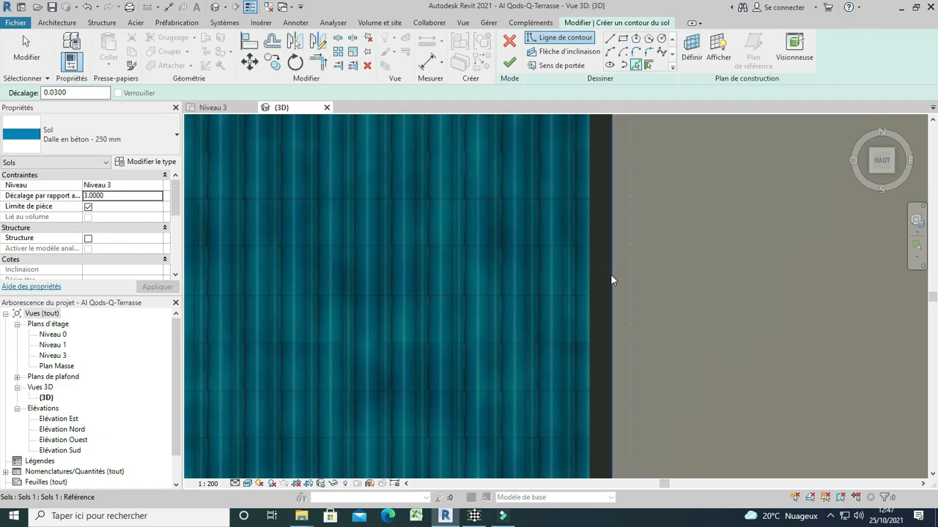
pyautogui.click(611, 275)
pyautogui.scroll(-4, 573, 203)
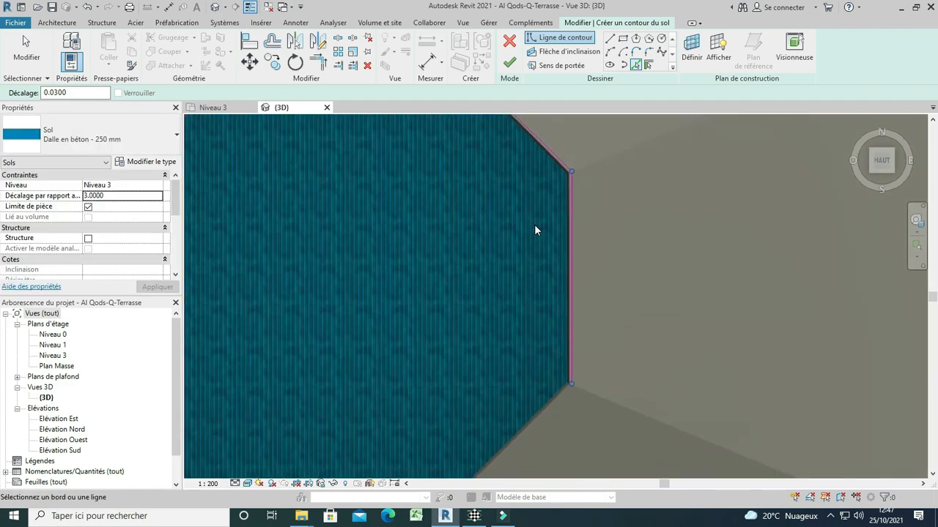
pyautogui.scroll(-1, 535, 226)
pyautogui.scroll(10, 541, 407)
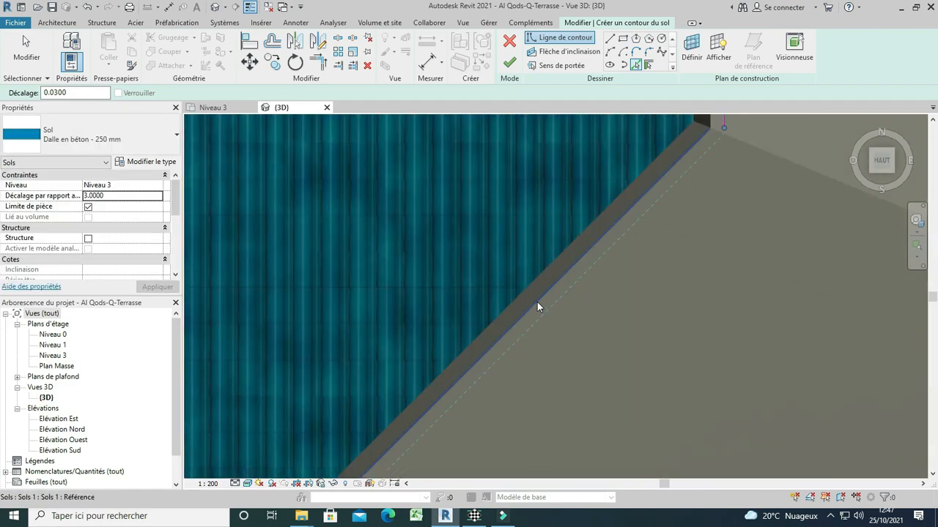
pyautogui.click(537, 302)
pyautogui.scroll(-8, 594, 278)
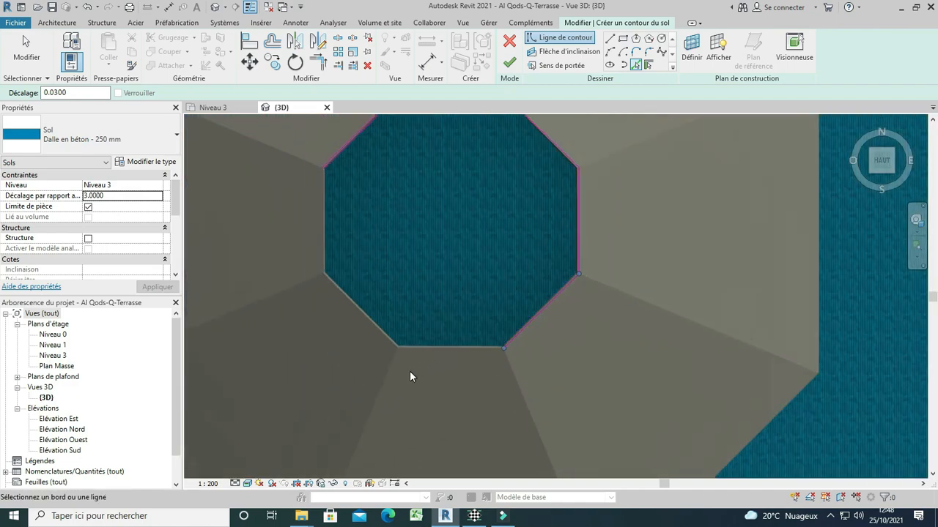
# Step: Trace the opening's south, southwest and west edges with the same outward offset to close the boundary, and finish the floor
pyautogui.scroll(10, 472, 337)
pyautogui.click(465, 337)
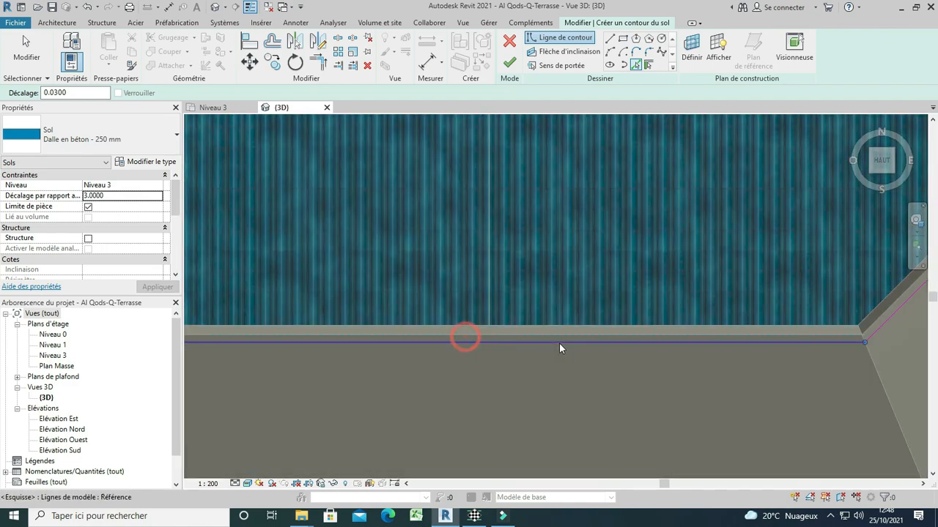
pyautogui.scroll(-8, 513, 351)
pyautogui.scroll(10, 352, 271)
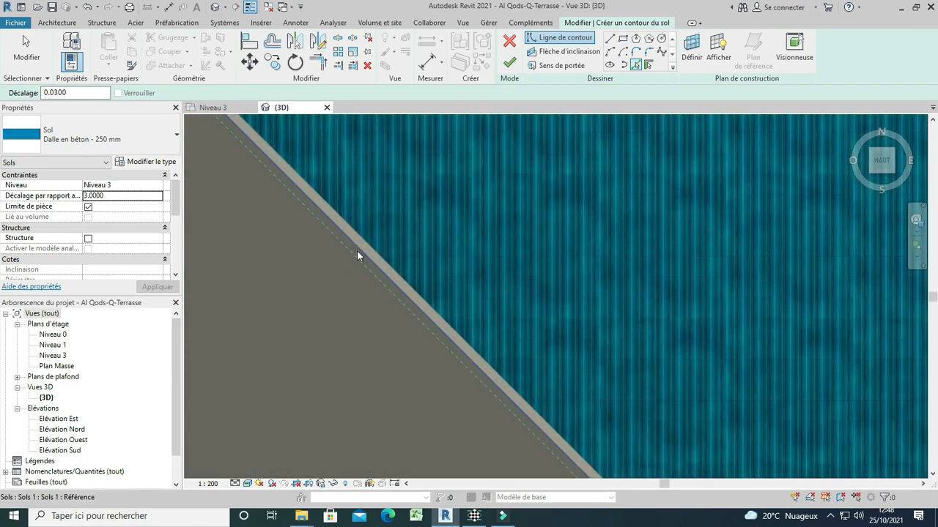
pyautogui.click(357, 250)
pyautogui.scroll(-8, 400, 381)
pyautogui.scroll(10, 326, 235)
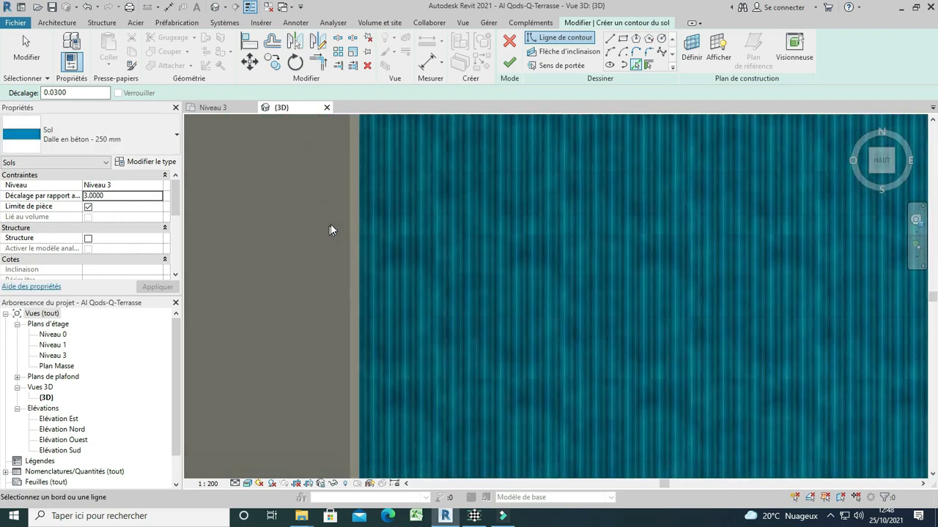
pyautogui.click(351, 216)
pyautogui.scroll(-3, 381, 372)
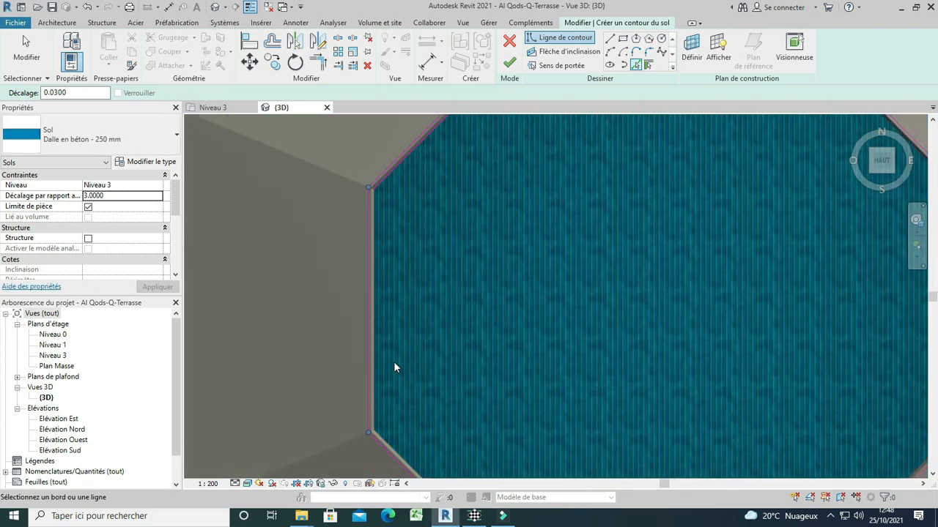
pyautogui.scroll(-3, 396, 361)
pyautogui.scroll(9, 468, 196)
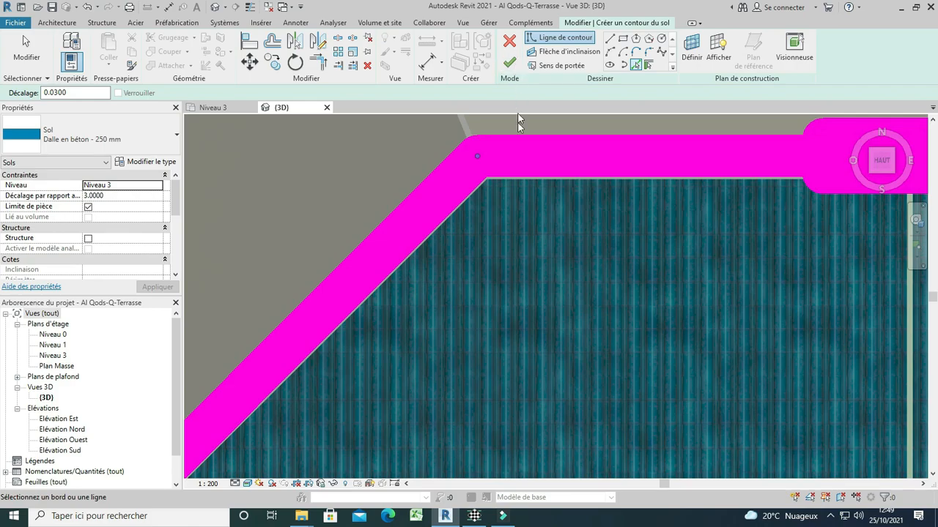
pyautogui.scroll(-8, 484, 216)
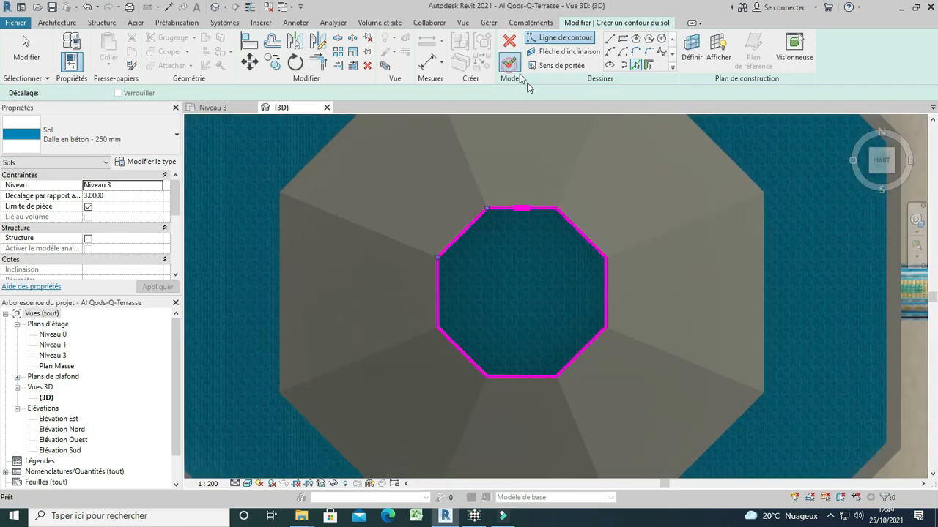
pyautogui.click(509, 63)
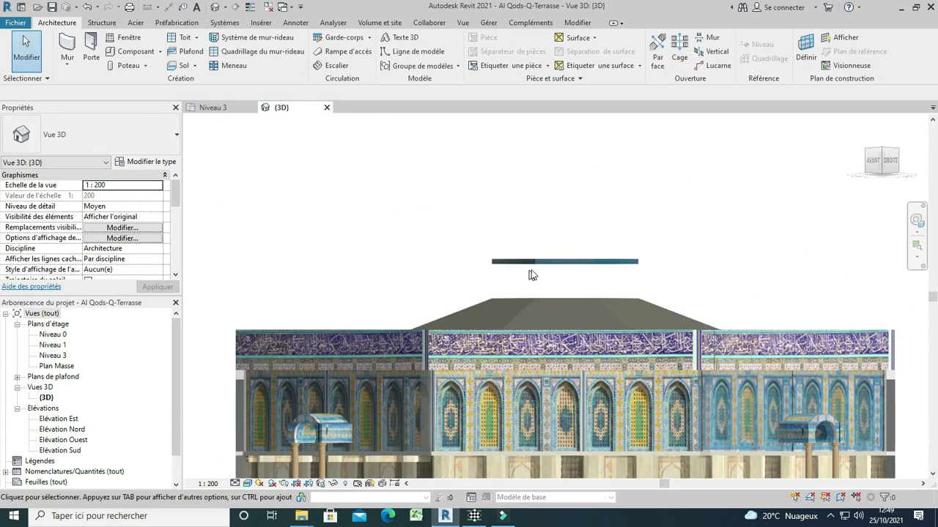
# Step: Move the new octagonal slab vertically down so its underside rests on the flat top edge of the sloped roof
pyautogui.scroll(2, 532, 274)
pyautogui.click(630, 258)
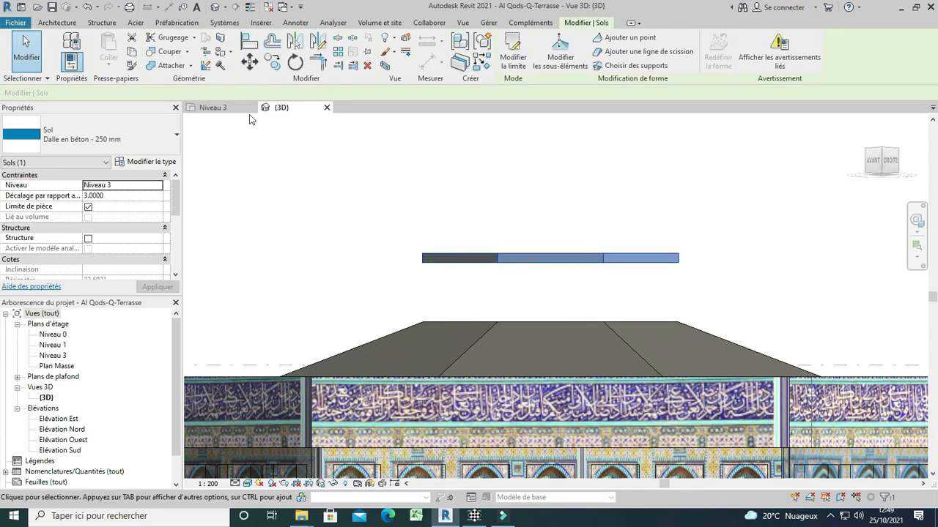
pyautogui.click(249, 65)
pyautogui.click(550, 258)
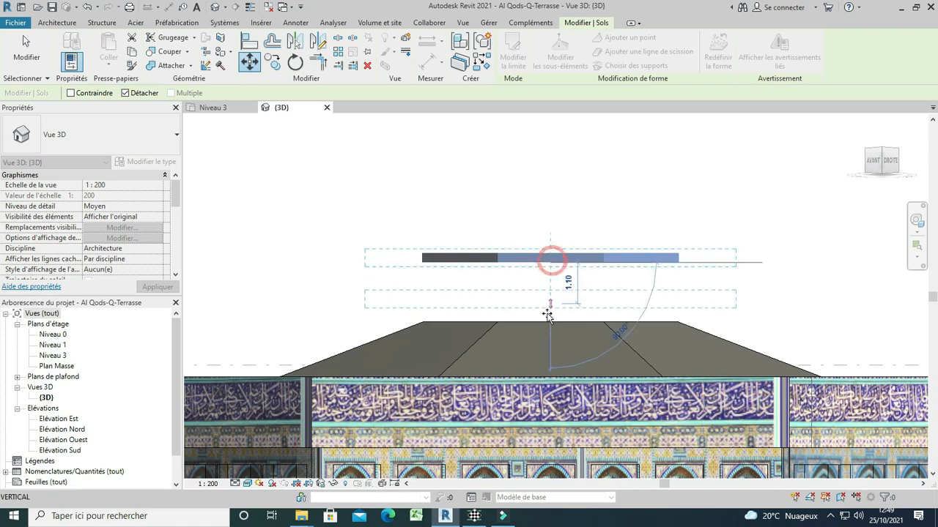
pyautogui.click(550, 322)
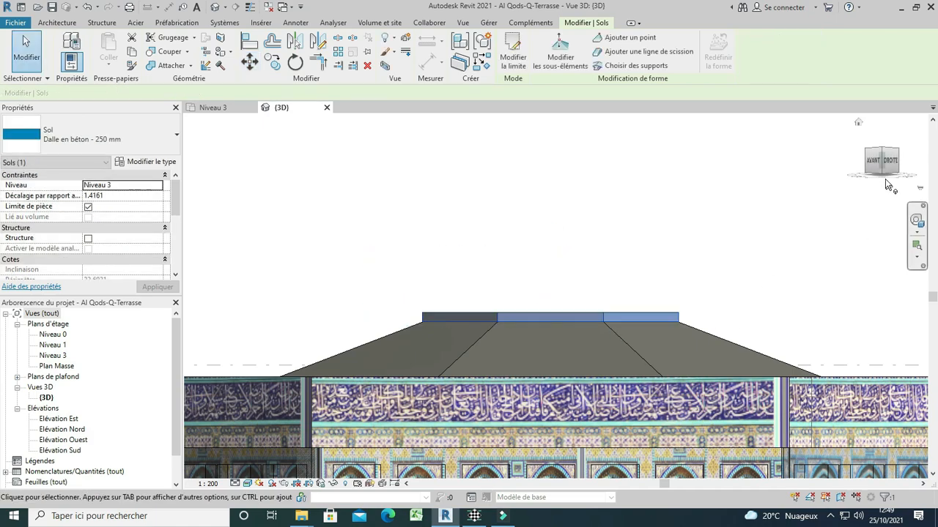
pyautogui.click(859, 123)
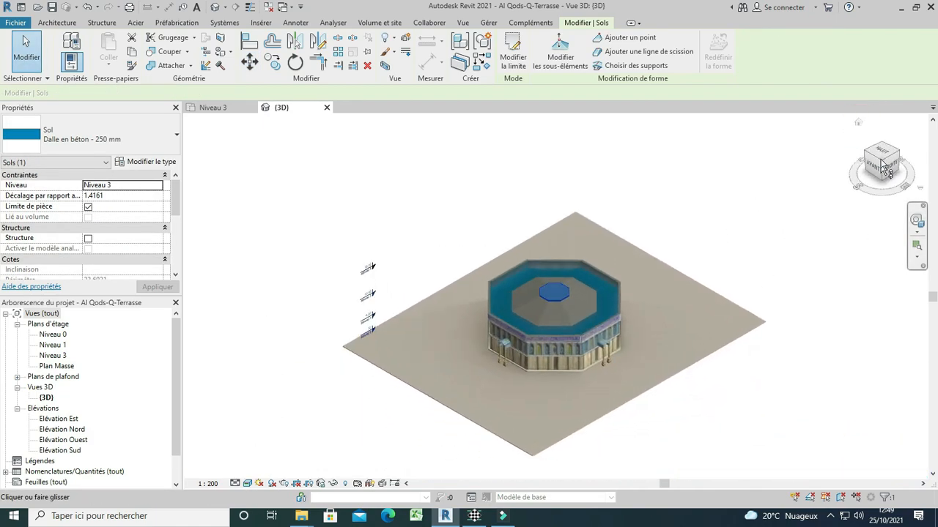
# Step: Start an architectural wall of type Générique - Ext. 20 with the roof seen from above
pyautogui.click(733, 169)
pyautogui.scroll(5, 634, 286)
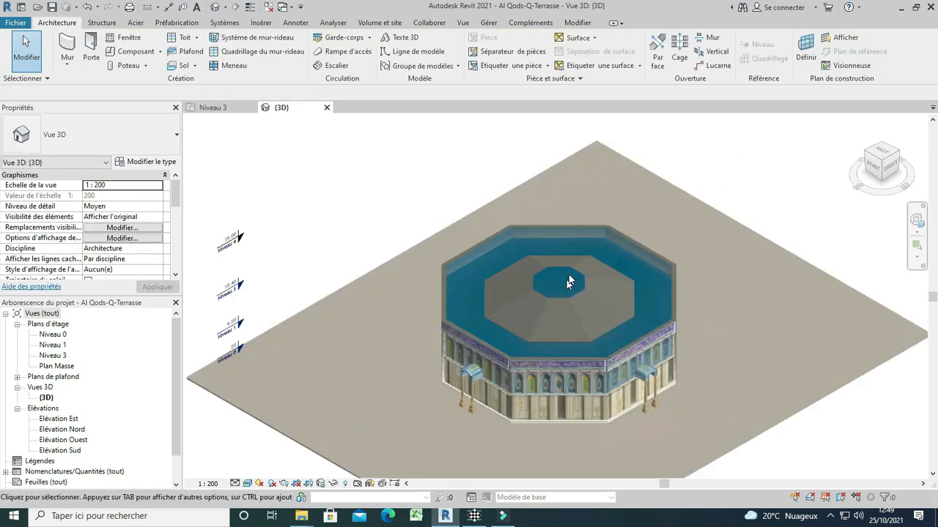
pyautogui.scroll(-5, 635, 287)
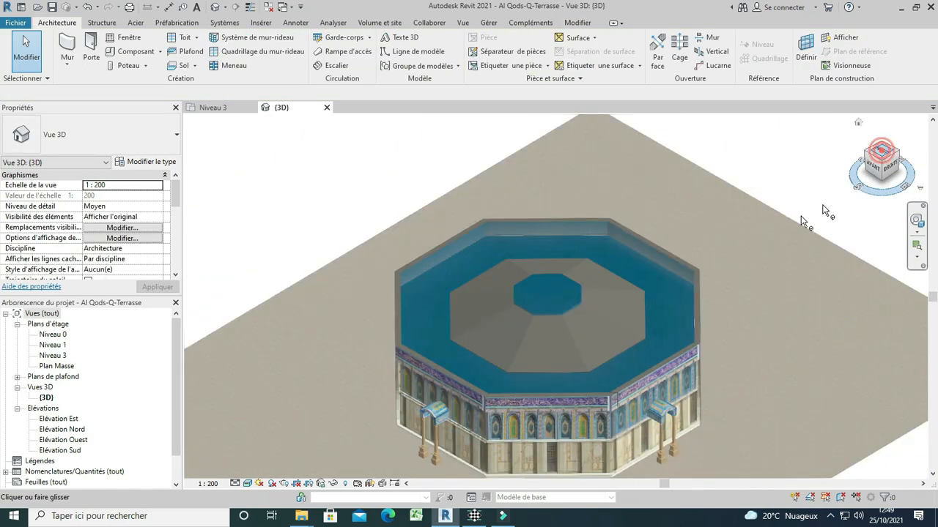
pyautogui.click(881, 151)
pyautogui.scroll(5, 510, 289)
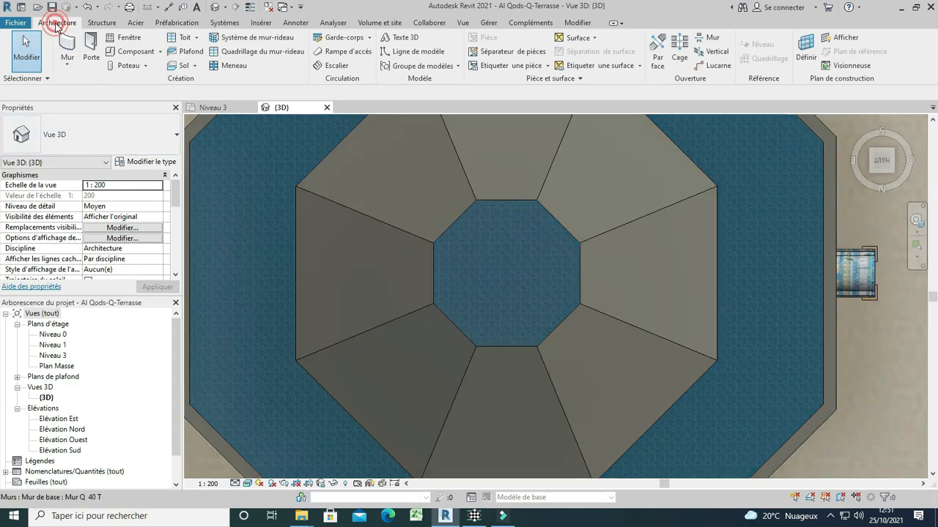
pyautogui.click(67, 65)
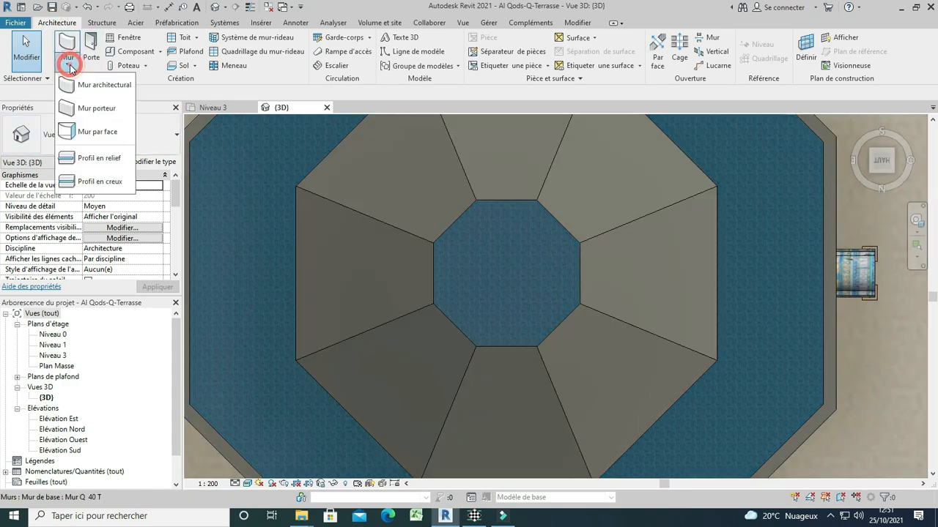
pyautogui.click(95, 85)
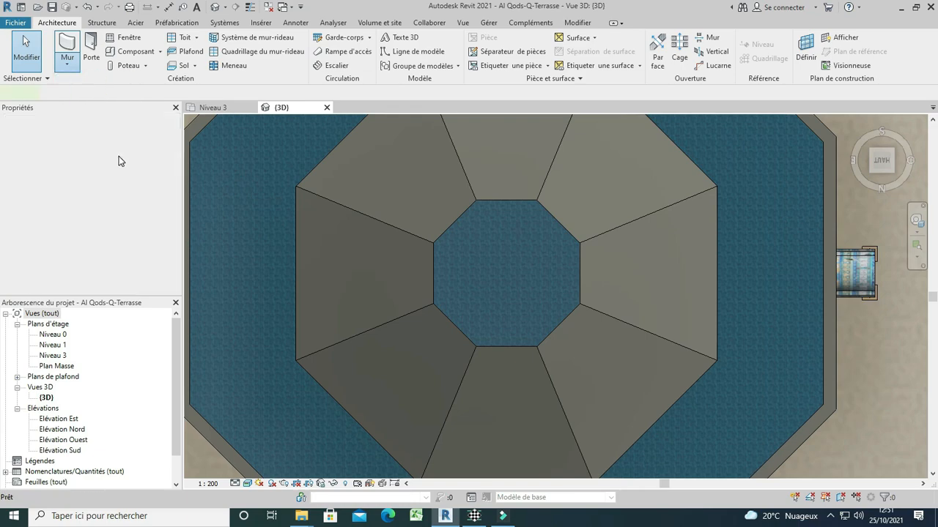
pyautogui.click(107, 141)
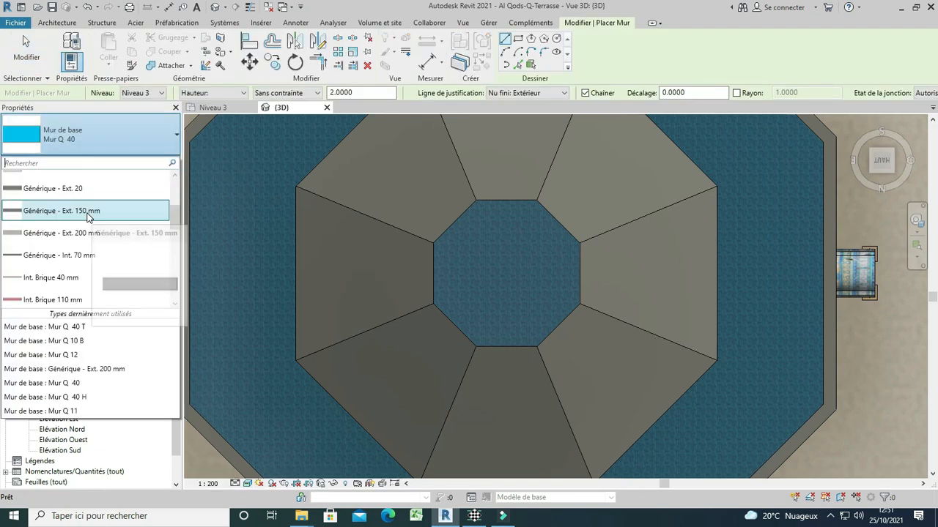
pyautogui.scroll(2, 88, 220)
pyautogui.click(81, 249)
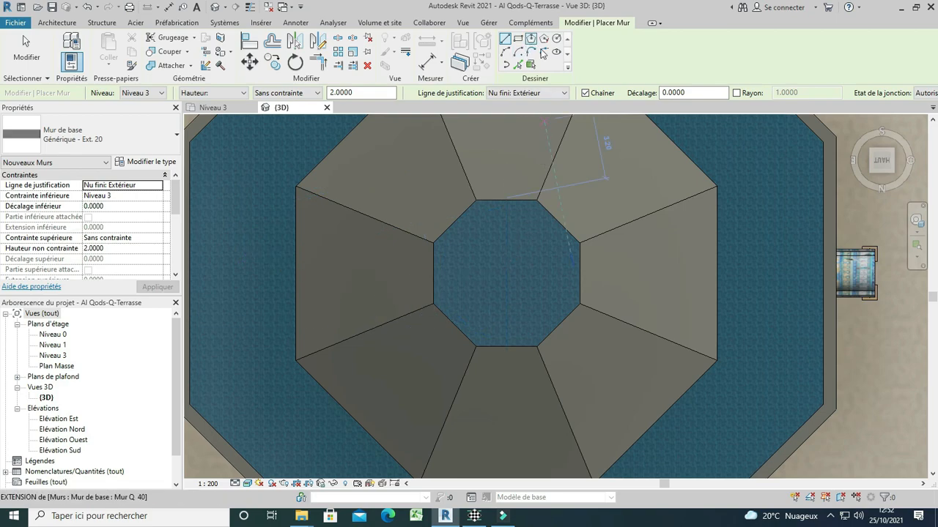
# Step: Choose the circumscribed polygon as the wall shape and set the walls' base offset to 1.4 above Niveau 3
pyautogui.click(544, 40)
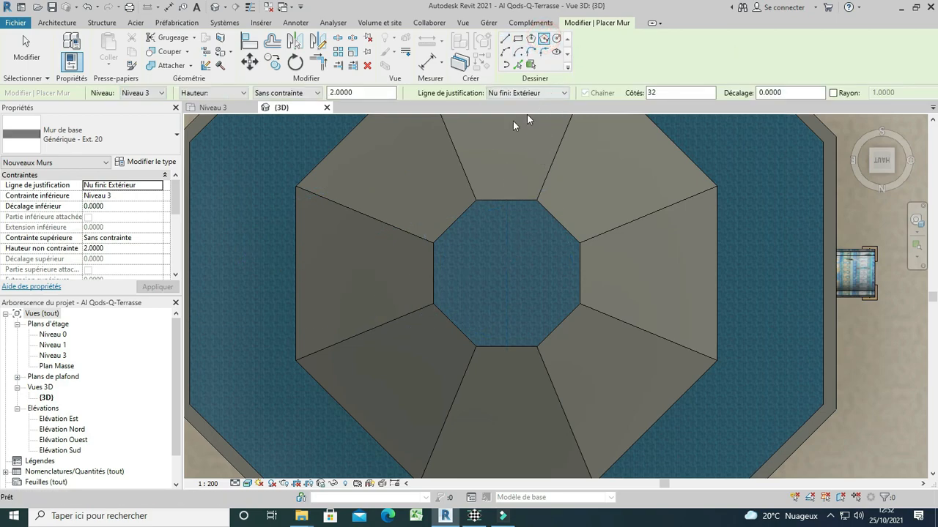
pyautogui.click(97, 207)
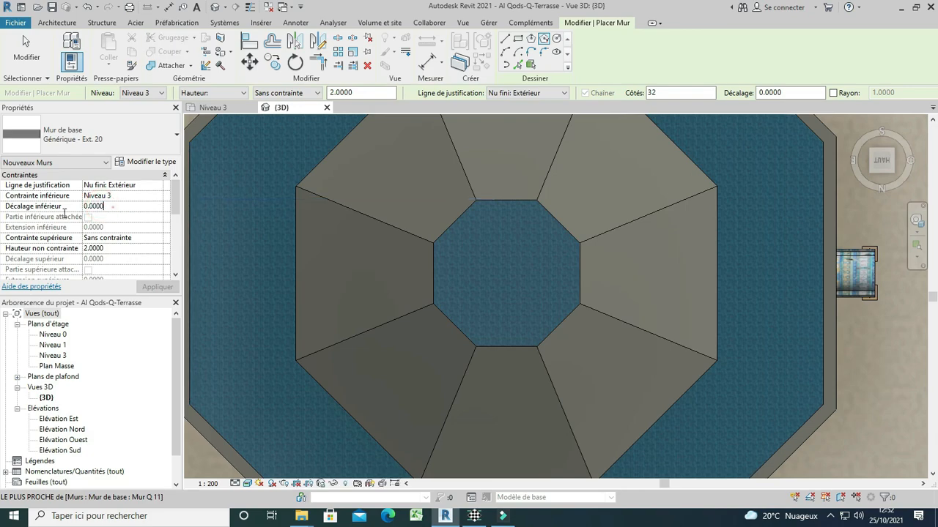
pyautogui.write('1.4')
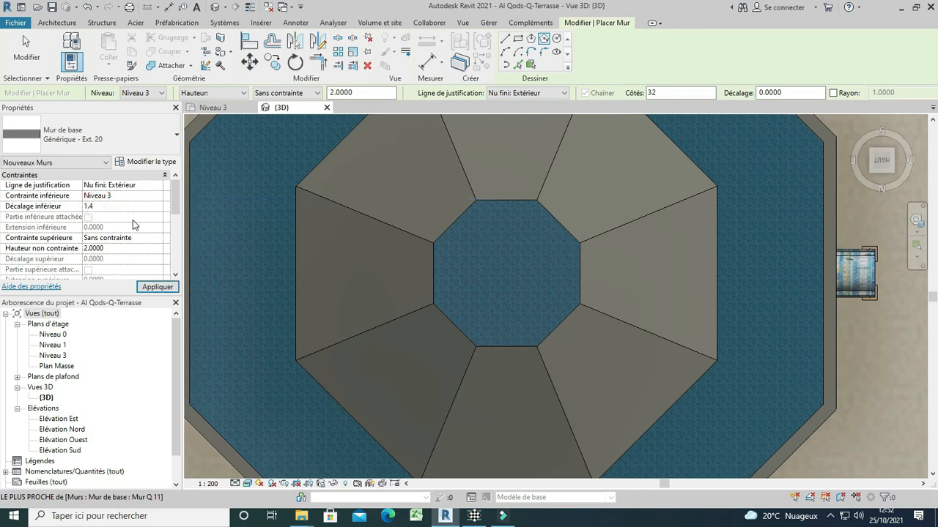
pyautogui.click(140, 291)
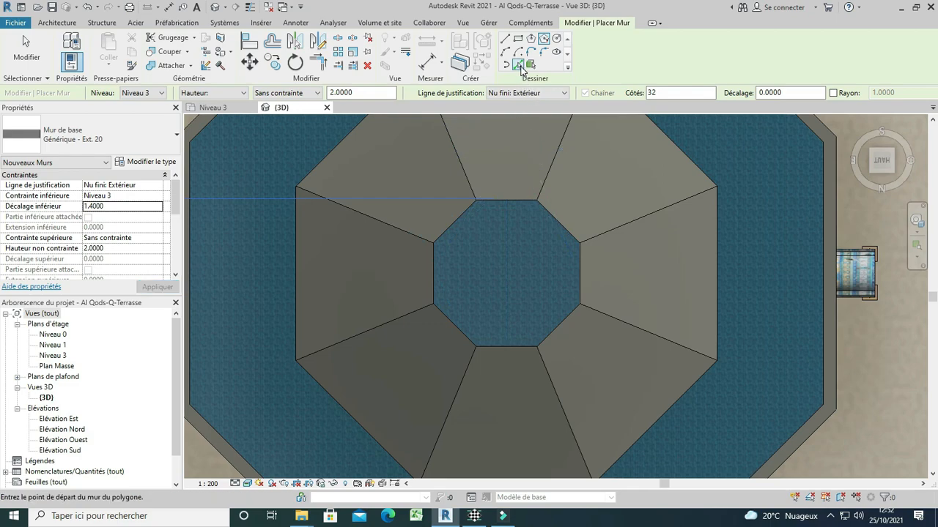
# Step: Draw a 32-sided circumscribed polygon of walls centred on the octagonal slab and reaching out to its edges
pyautogui.click(544, 39)
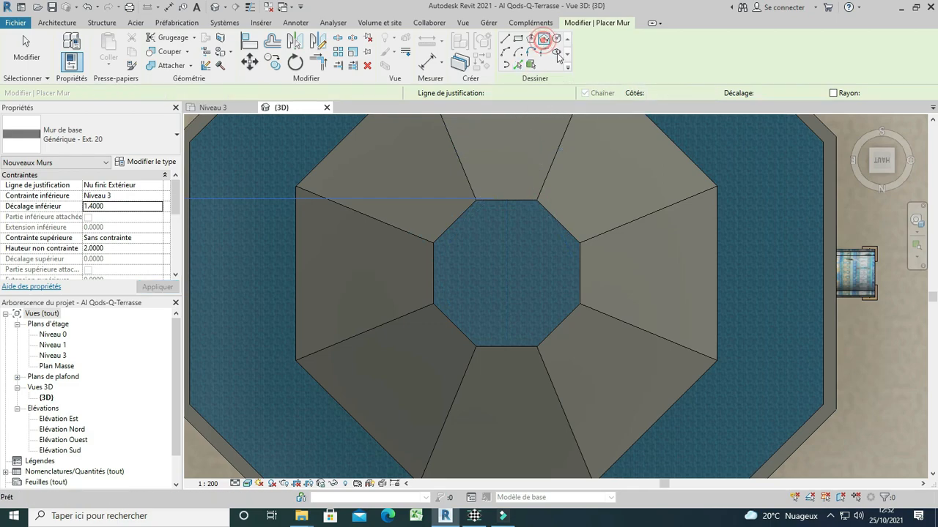
pyautogui.doubleClick(663, 92)
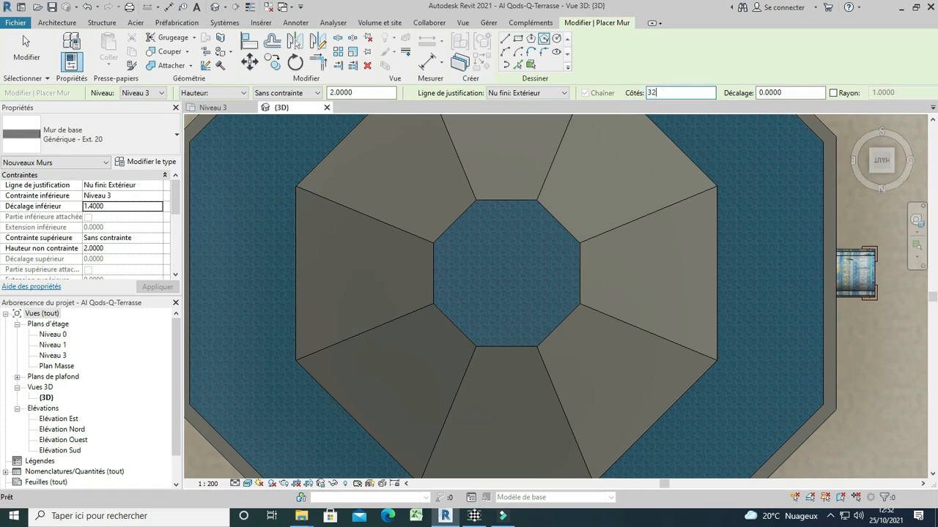
pyautogui.click(505, 274)
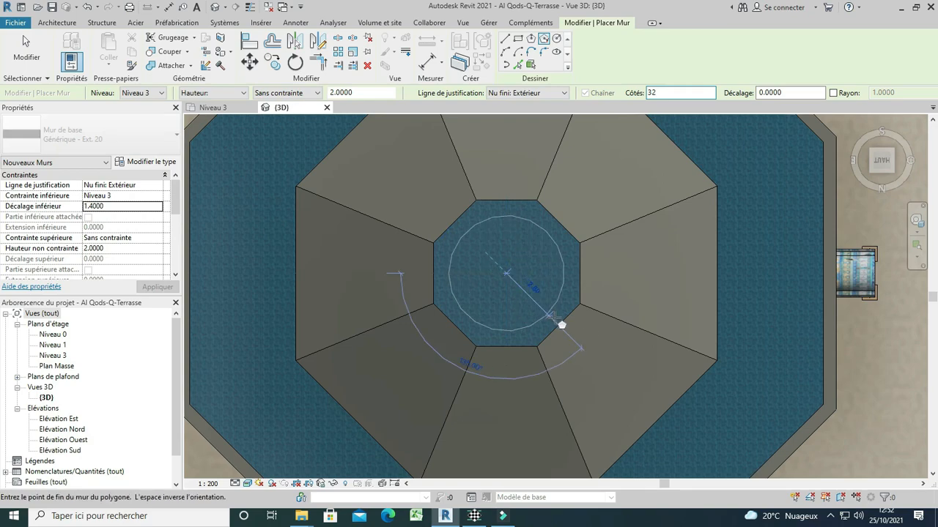
pyautogui.click(558, 325)
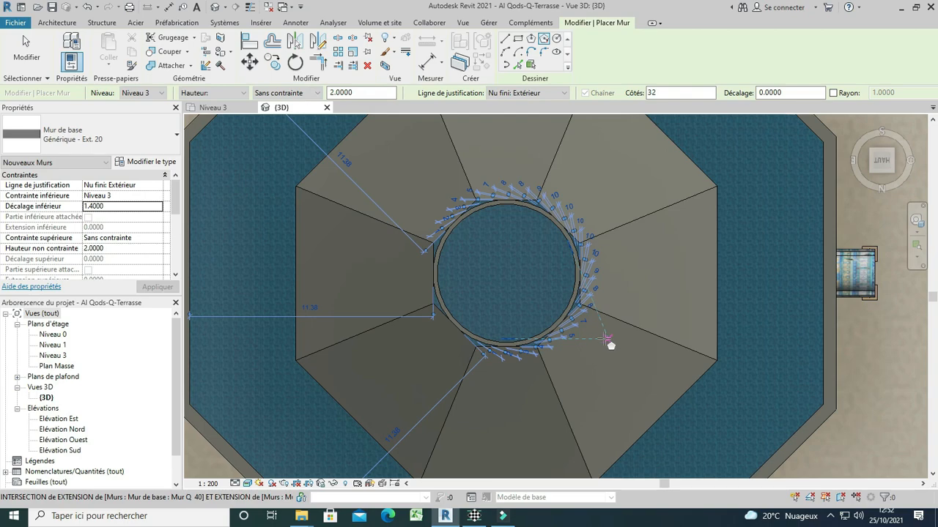
pyautogui.press('Escape')
pyautogui.press('Escape')
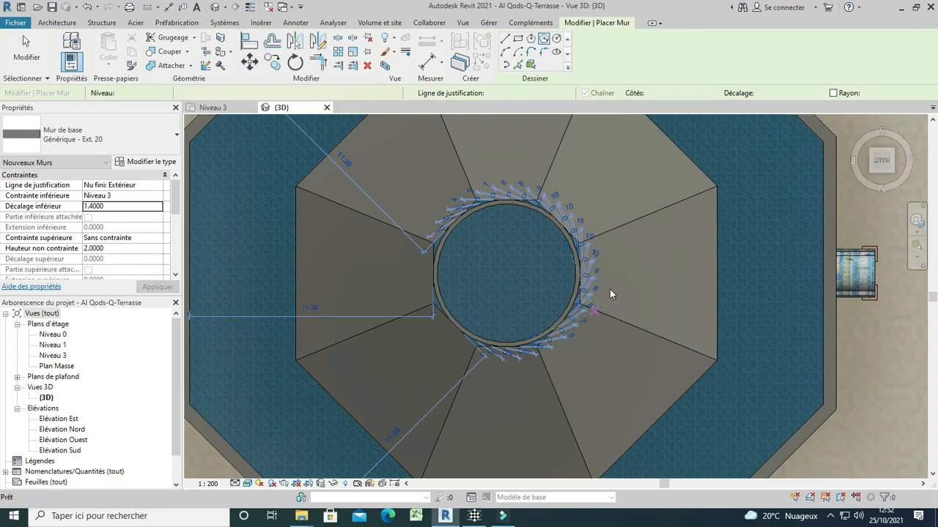
# Step: Create a new material named Mur-5 for the structural layer of the ring walls' type Générique - Ext. 20
pyautogui.click(860, 128)
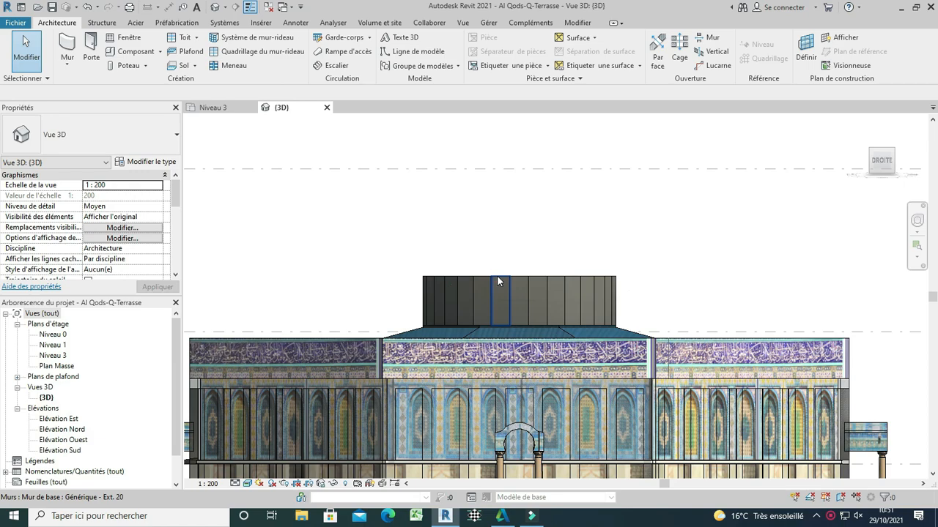
pyautogui.click(495, 280)
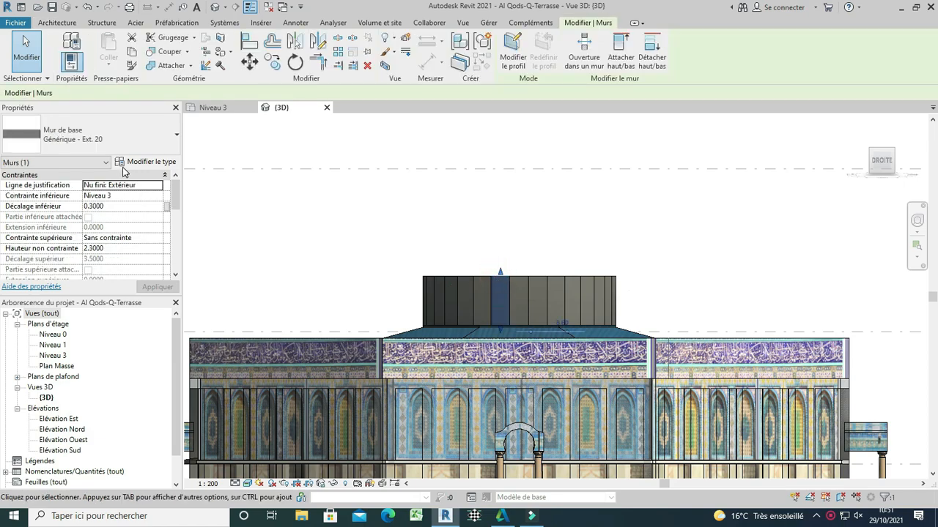
pyautogui.click(133, 164)
pyautogui.click(542, 265)
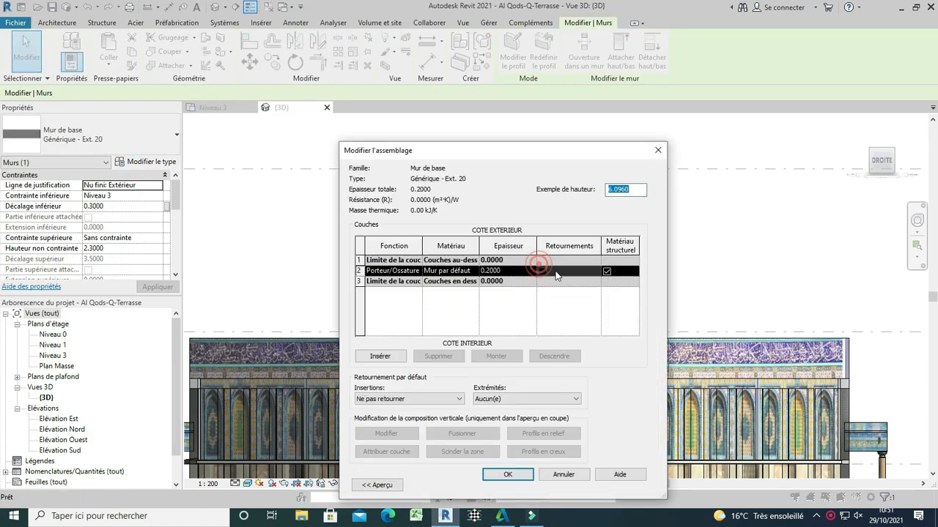
pyautogui.click(466, 272)
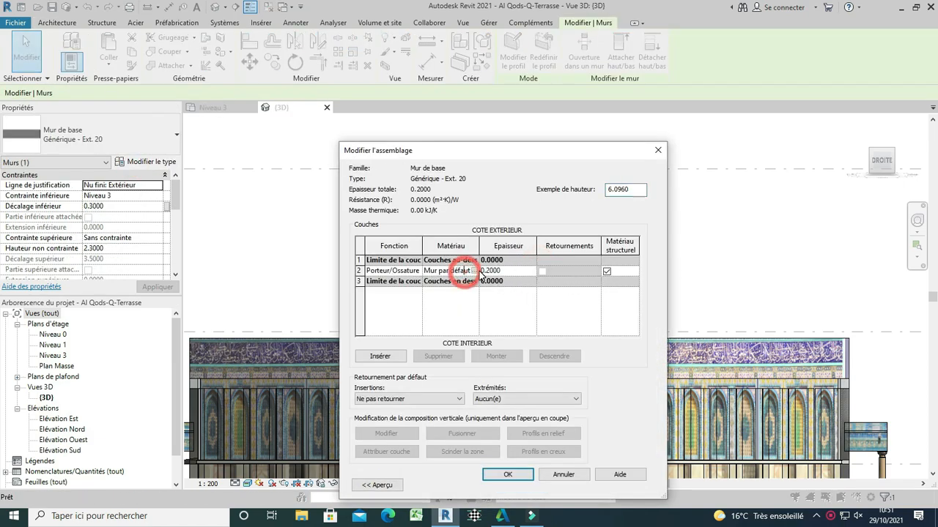
pyautogui.click(474, 271)
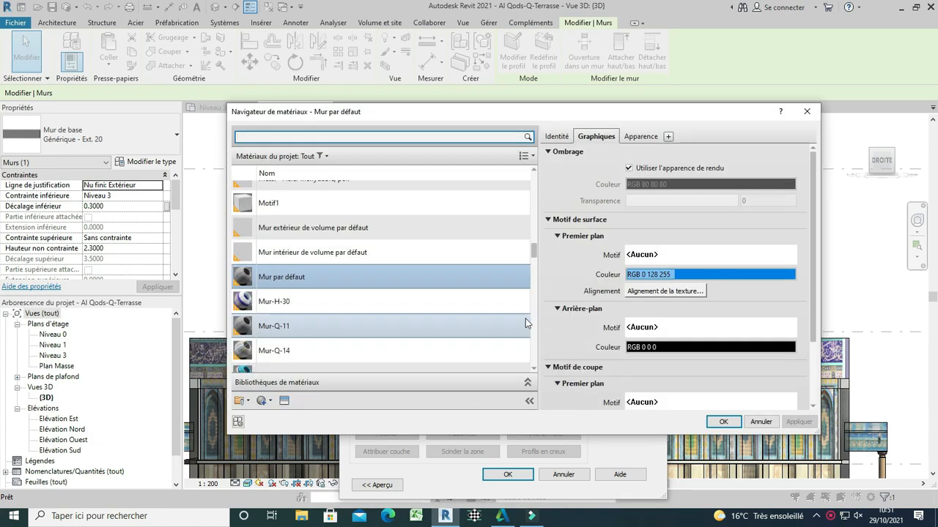
pyautogui.click(268, 402)
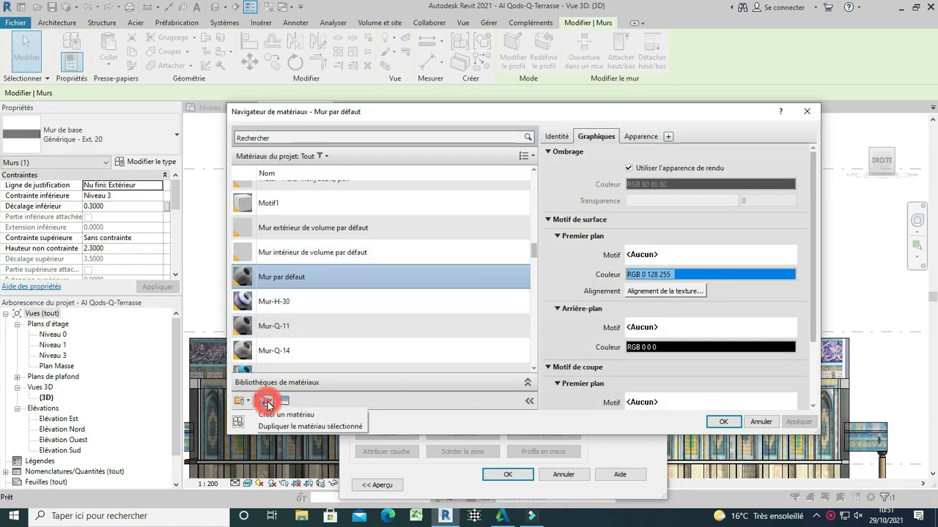
pyautogui.click(282, 415)
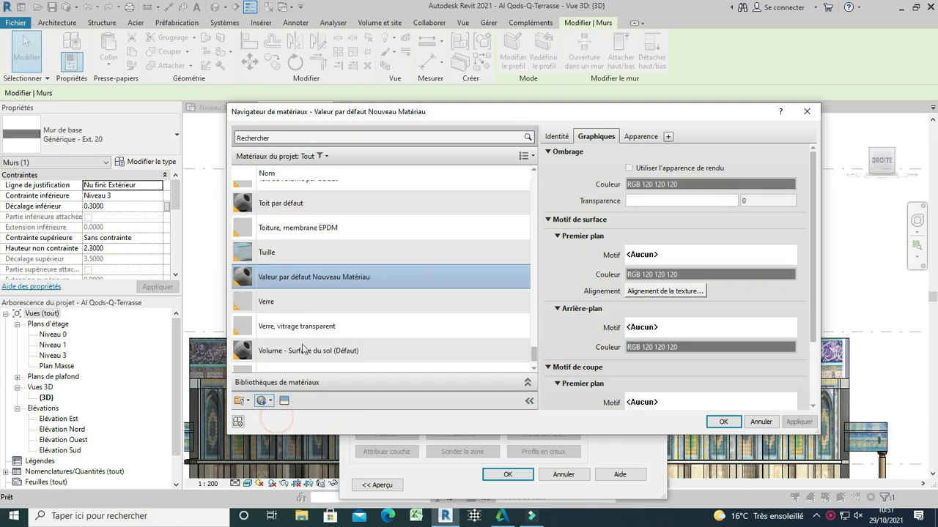
pyautogui.rightClick(287, 279)
pyautogui.click(319, 312)
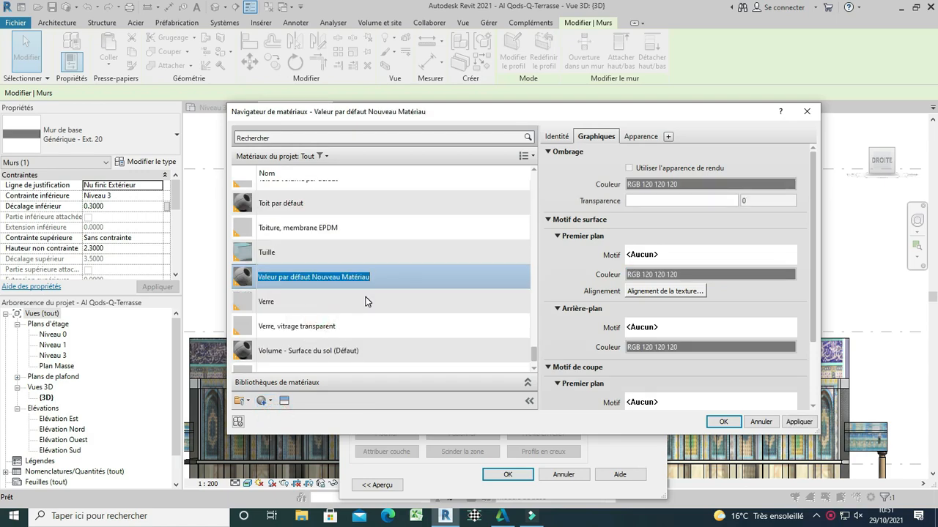
pyautogui.write('Mur-5')
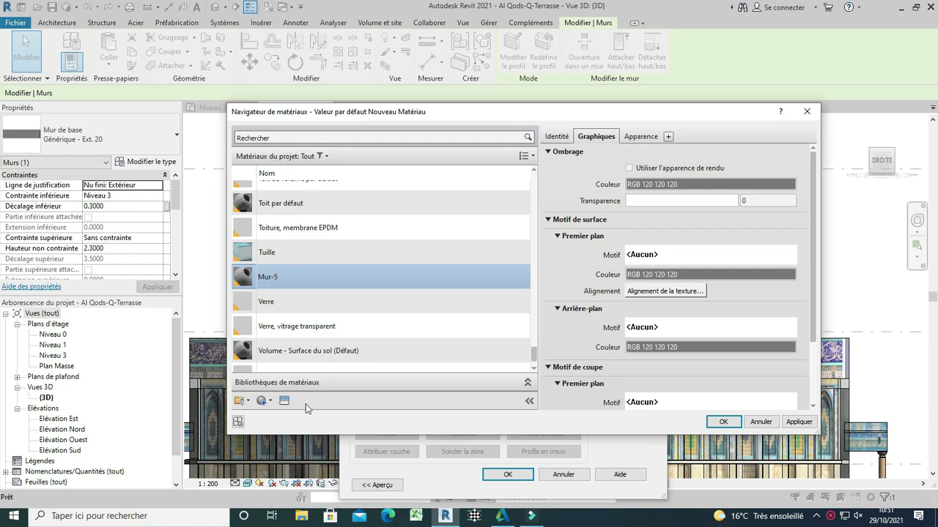
# Step: Give Mur-5's appearance the image C Qods29.png and accept the material and wall type changes
pyautogui.click(643, 136)
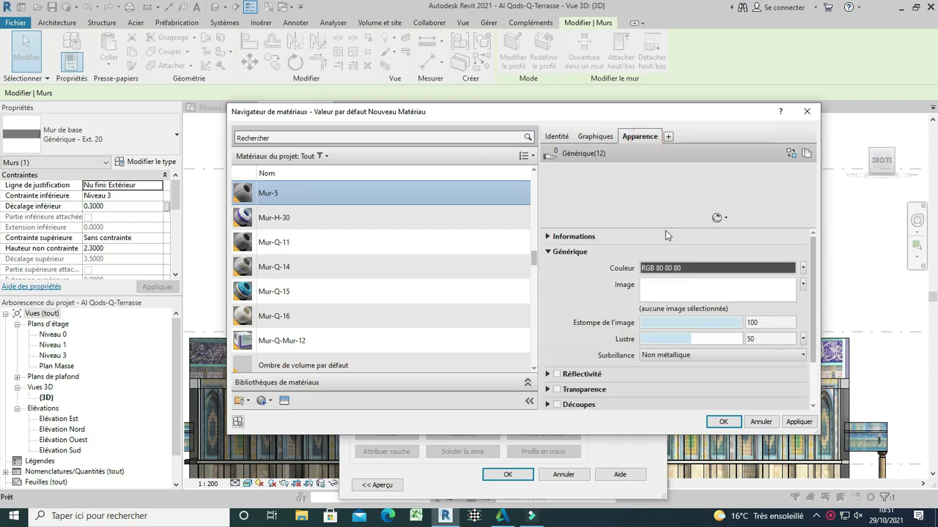
pyautogui.click(661, 292)
pyautogui.click(476, 200)
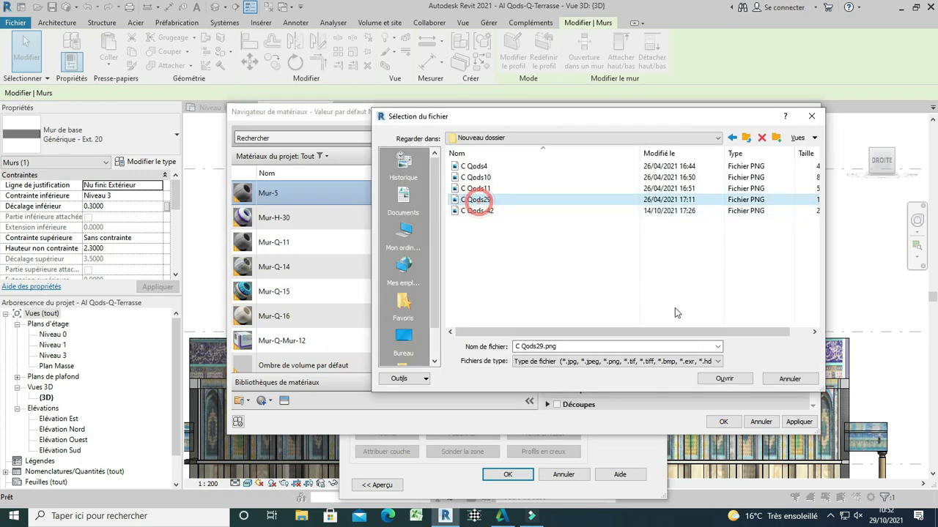
pyautogui.click(727, 380)
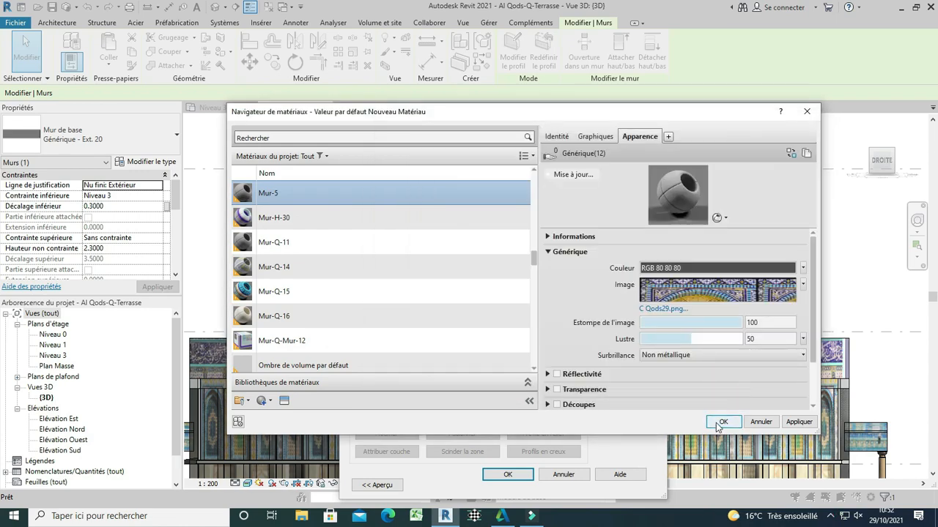
pyautogui.click(722, 422)
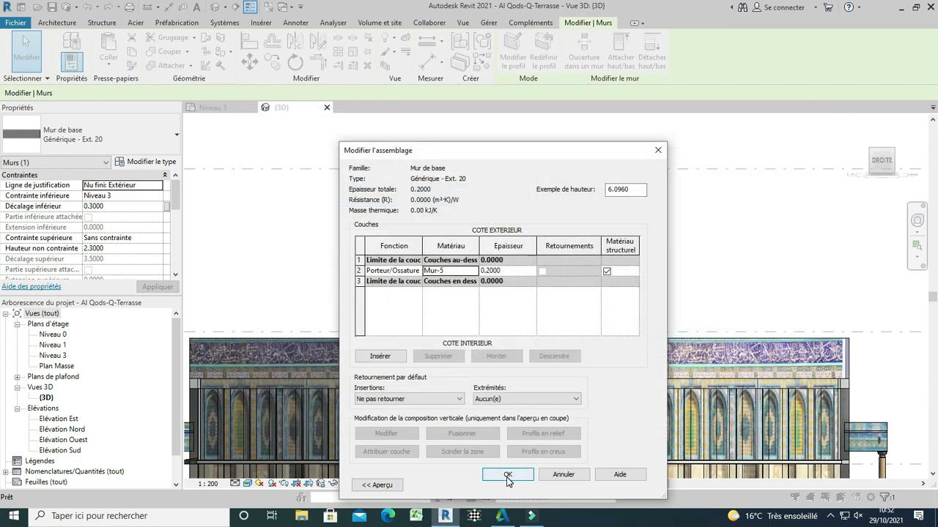
pyautogui.click(507, 476)
pyautogui.click(520, 486)
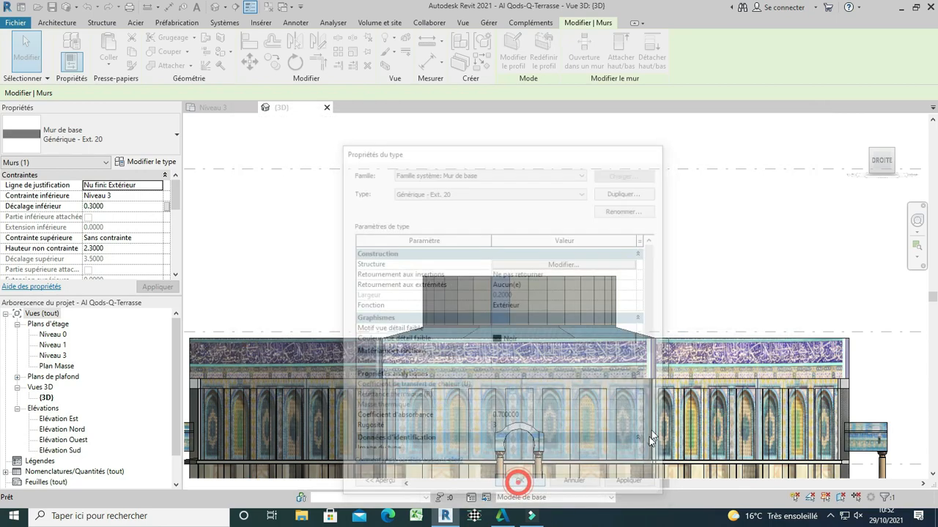
# Step: In the top view, copy the ring's easternmost wall segment outward by its own thickness
pyautogui.click(860, 122)
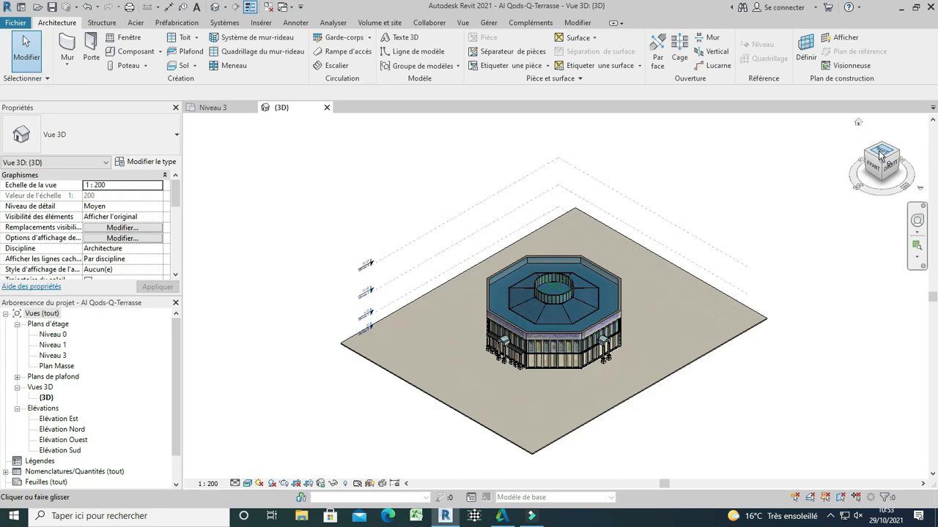
pyautogui.click(879, 154)
pyautogui.scroll(8, 552, 295)
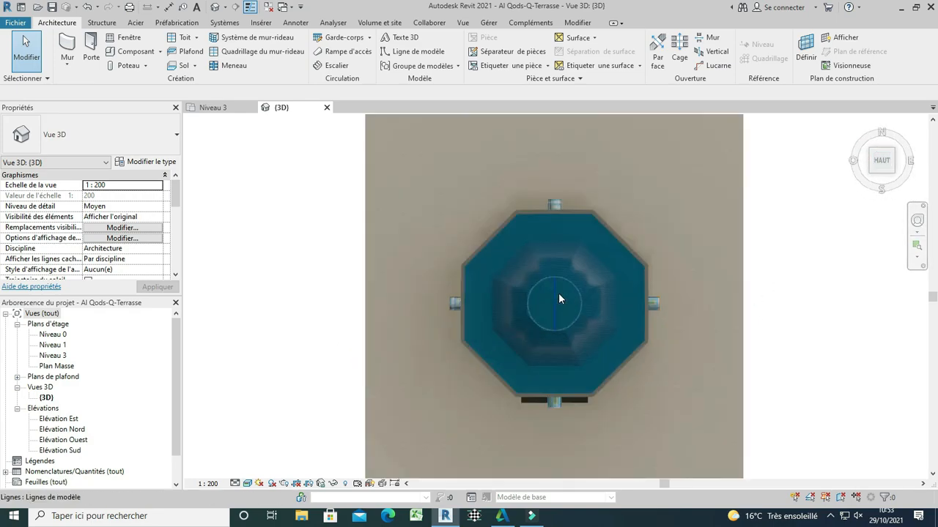
pyautogui.scroll(3, 594, 318)
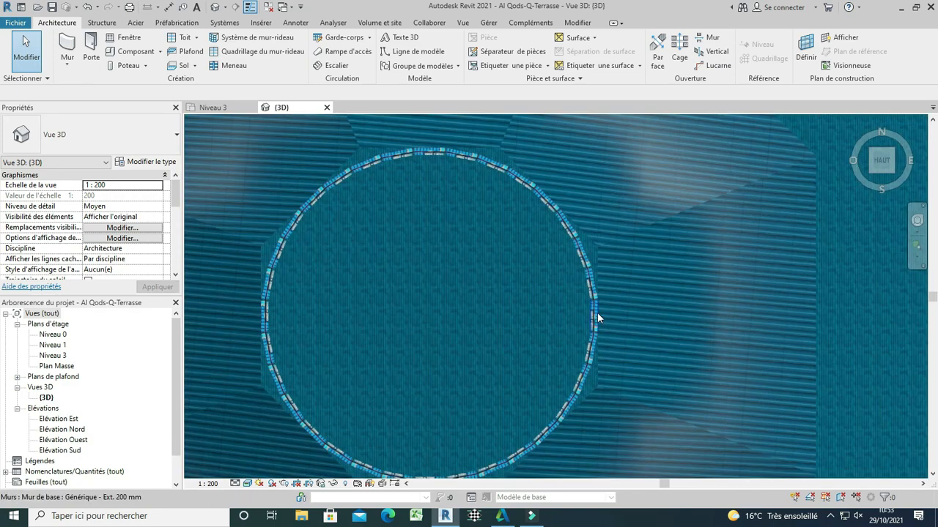
pyautogui.click(592, 308)
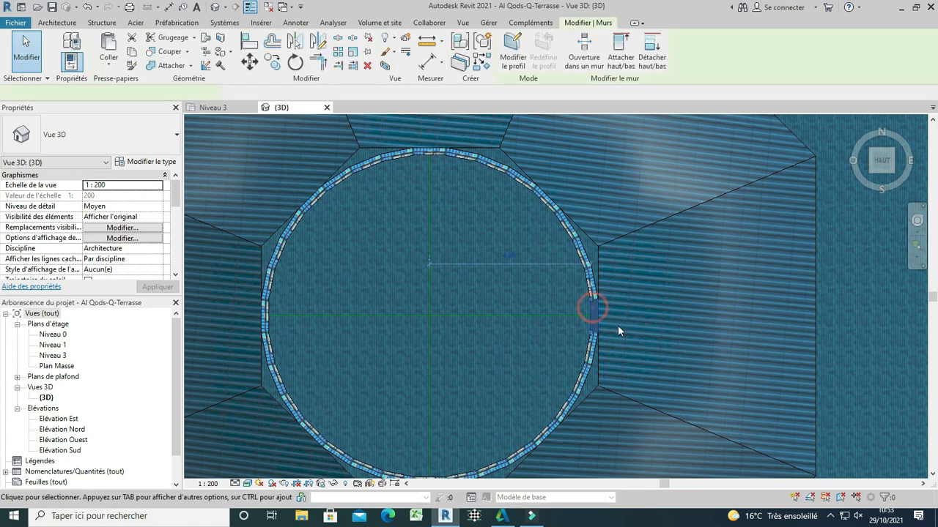
pyautogui.click(273, 65)
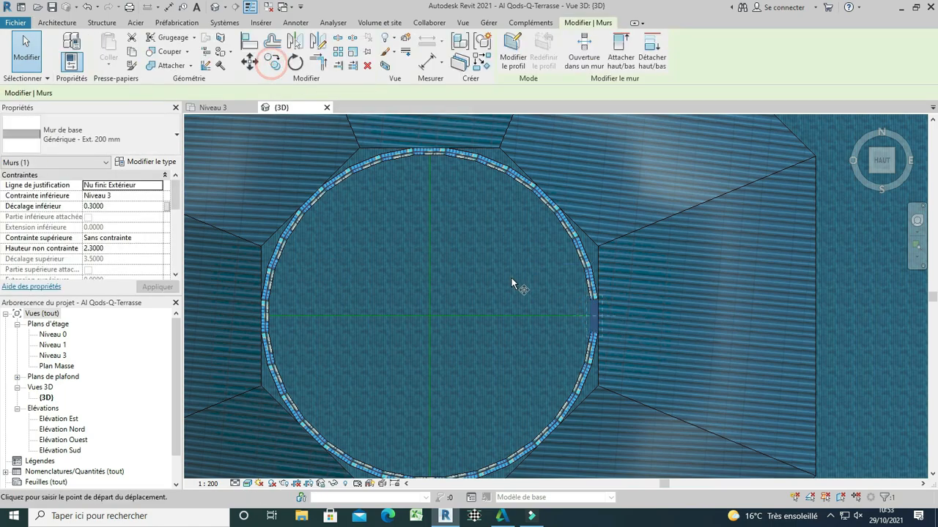
pyautogui.scroll(5, 583, 307)
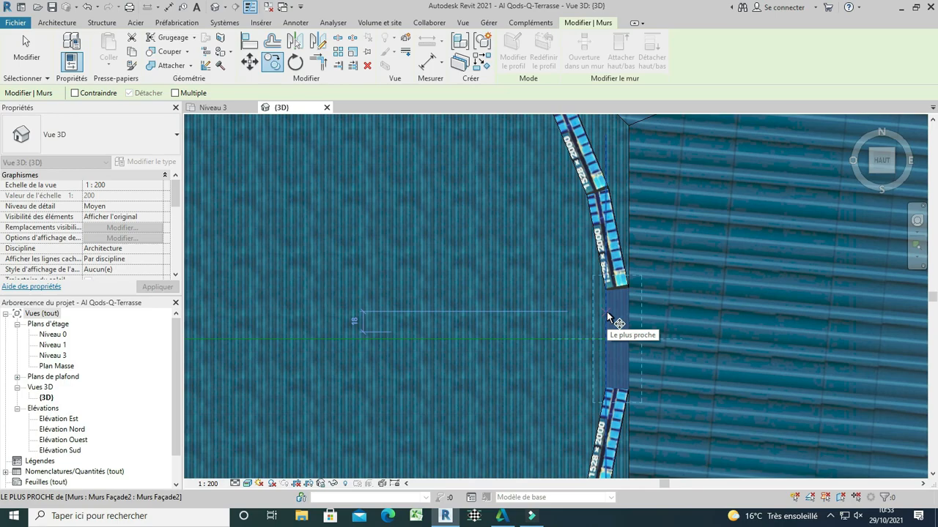
pyautogui.click(606, 312)
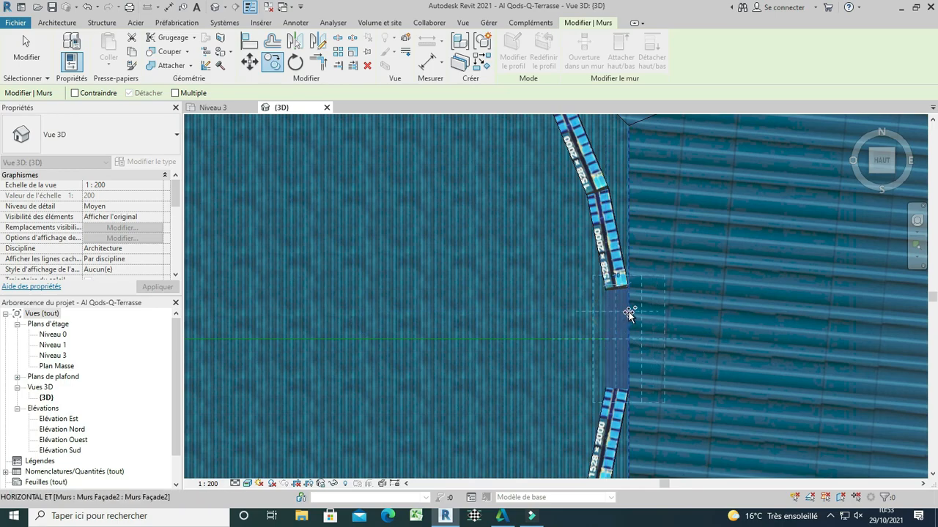
pyautogui.click(628, 313)
pyautogui.scroll(-3, 616, 396)
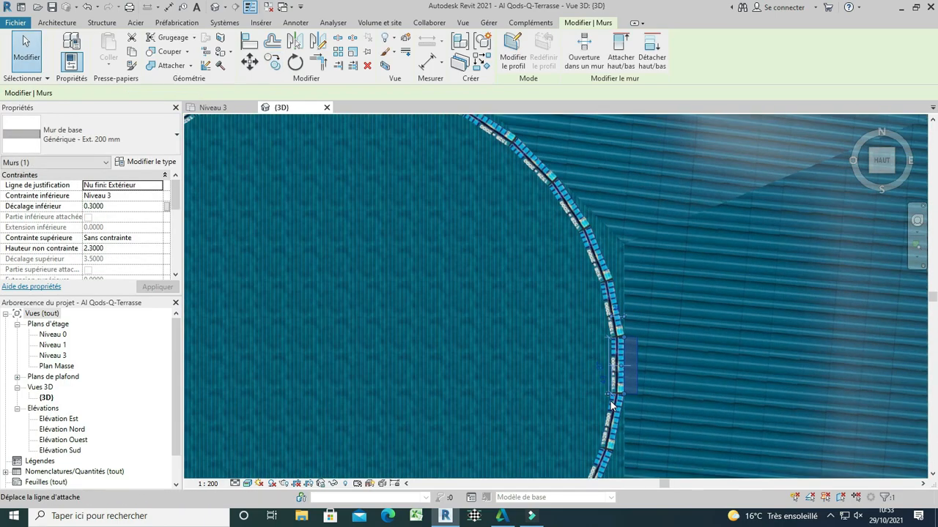
pyautogui.press('Escape')
# Step: Copy the ring's northernmost wall segment outward by its own thickness
pyautogui.scroll(-4, 634, 381)
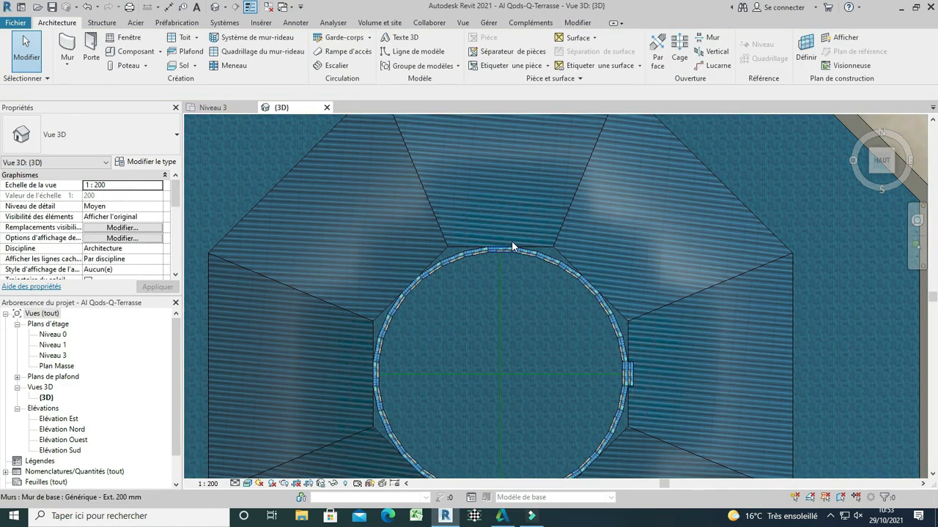
pyautogui.scroll(5, 505, 249)
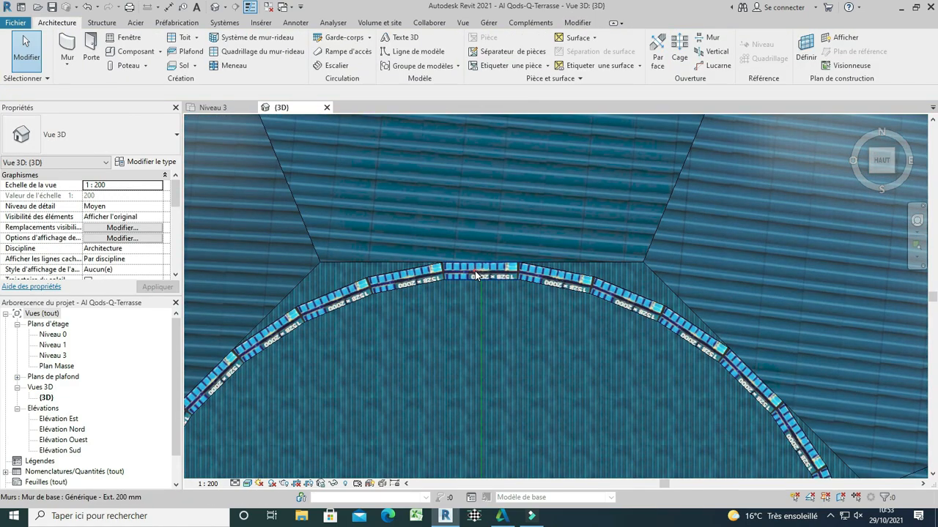
pyautogui.click(475, 276)
pyautogui.click(271, 64)
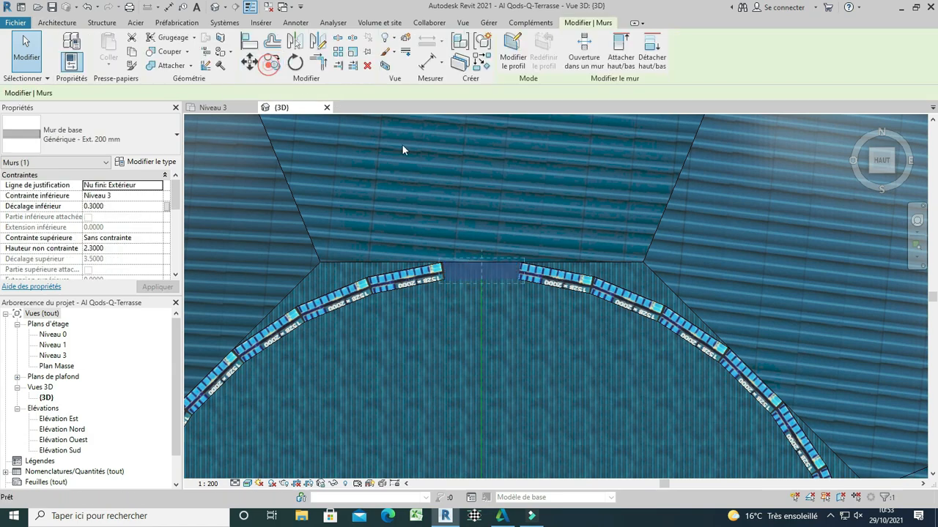
pyautogui.click(491, 262)
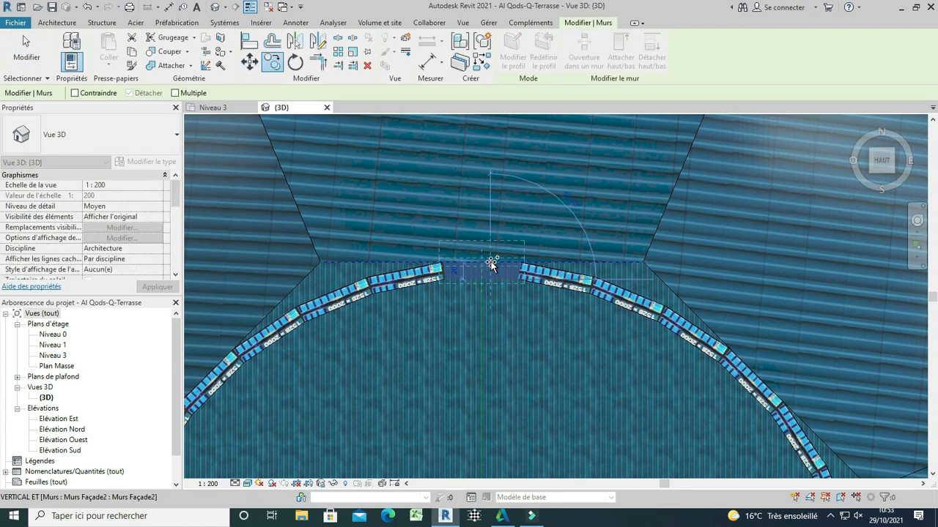
pyautogui.press('Escape')
pyautogui.scroll(-5, 499, 212)
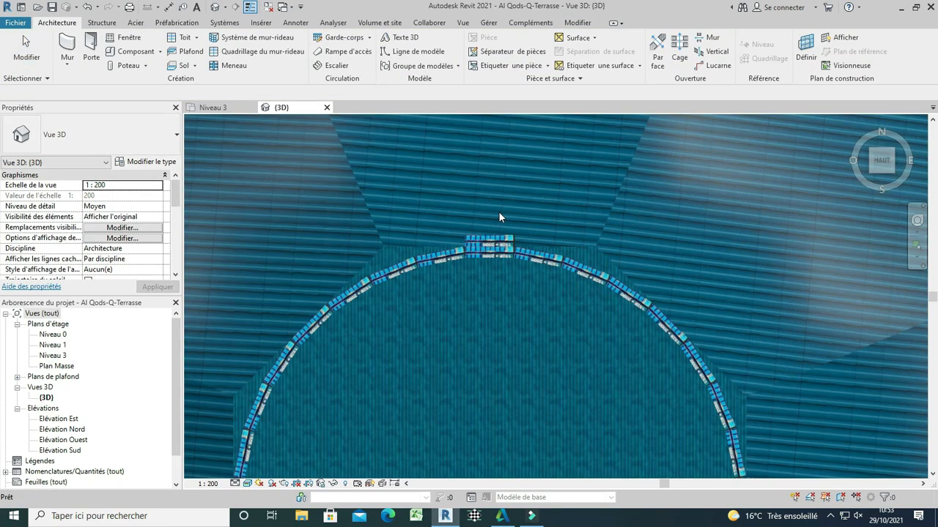
# Step: Copy the ring's westernmost wall segment outward by its own thickness
pyautogui.scroll(10, 441, 339)
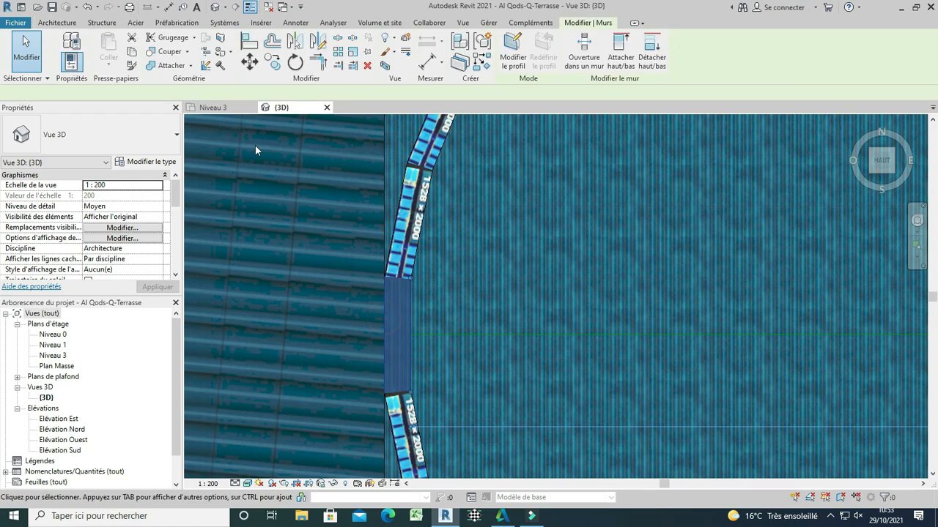
pyautogui.click(267, 65)
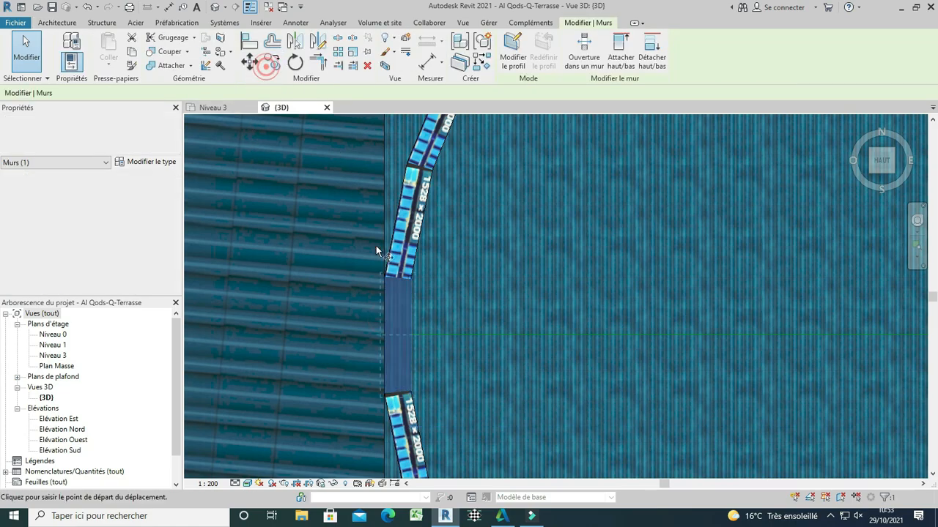
pyautogui.click(410, 298)
pyautogui.click(387, 299)
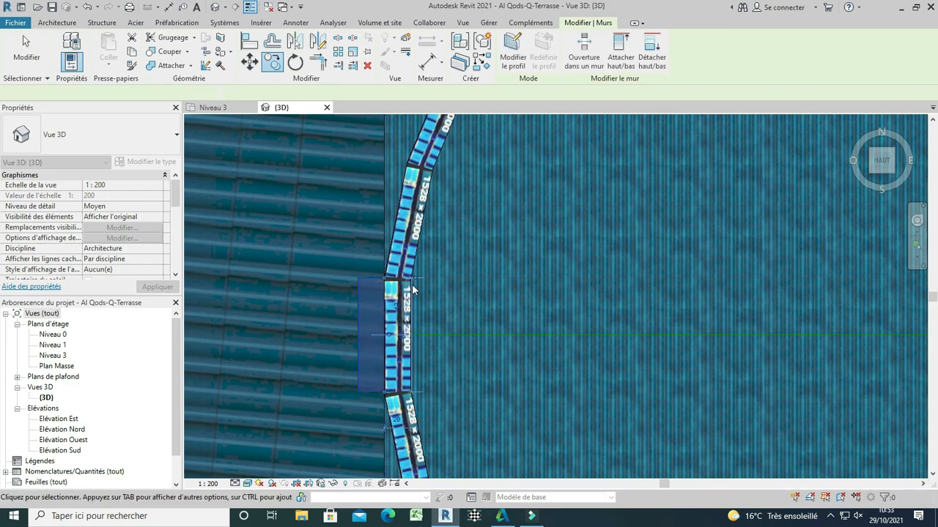
pyautogui.scroll(-6, 439, 282)
# Step: Copy the ring's southernmost wall segment outward by its own thickness
pyautogui.click(489, 353)
pyautogui.scroll(6, 490, 353)
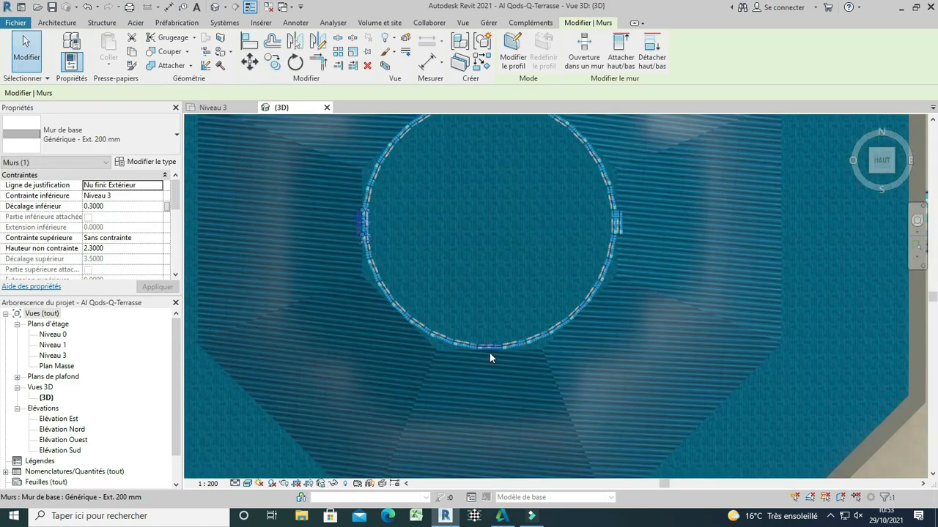
pyautogui.press('Escape')
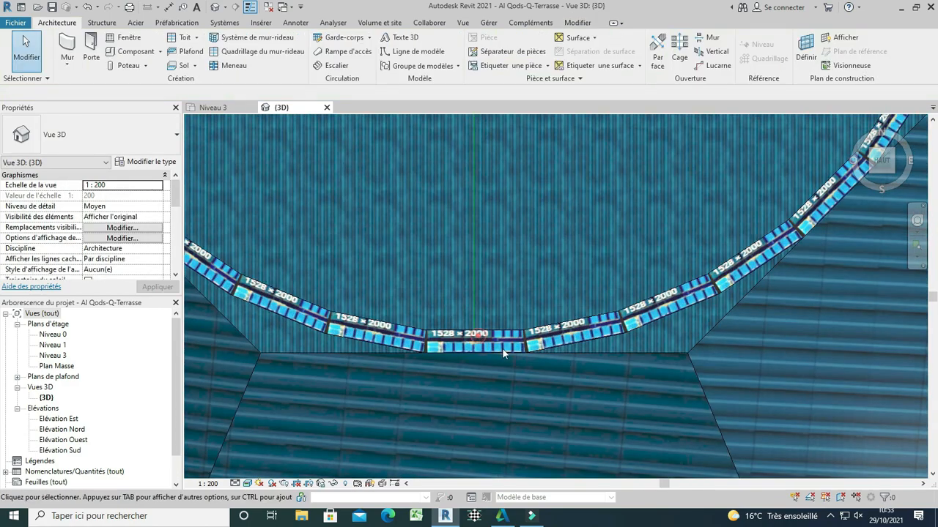
pyautogui.click(450, 337)
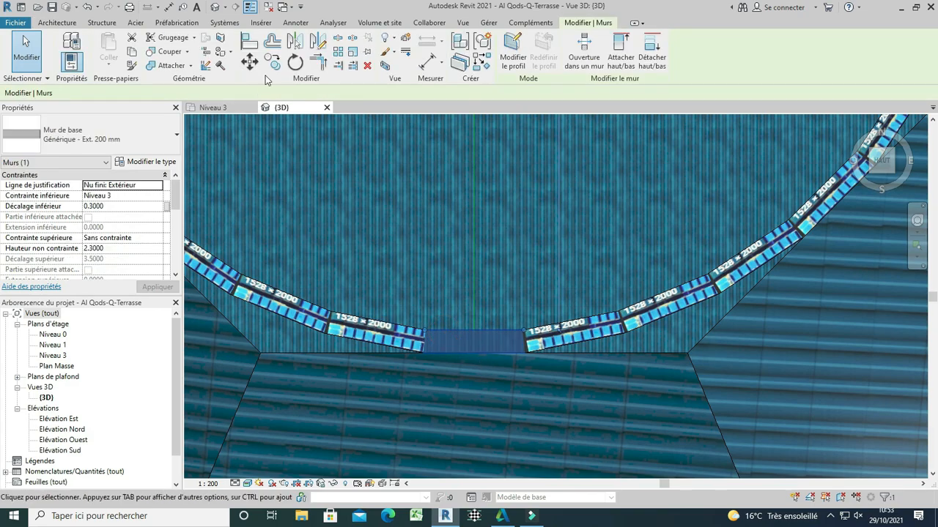
pyautogui.press('r')
pyautogui.press('o')
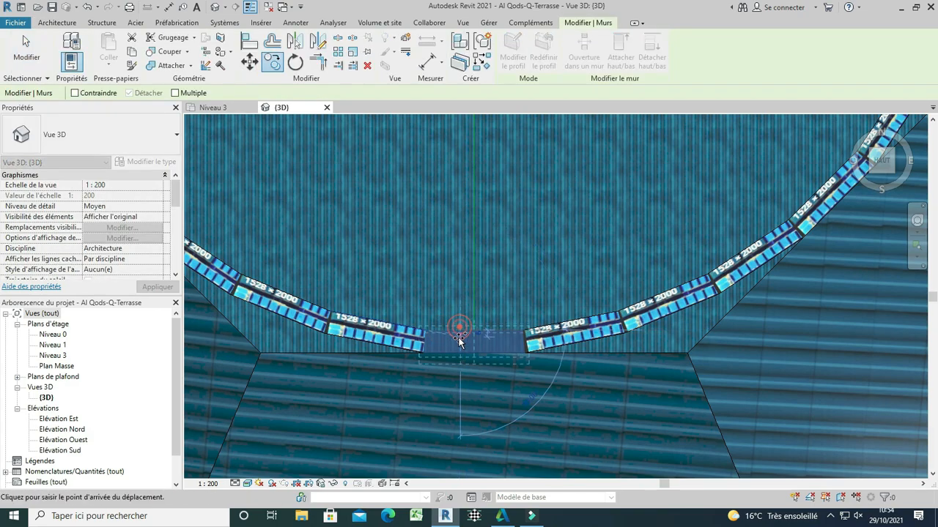
pyautogui.press('Escape')
pyautogui.press('Escape')
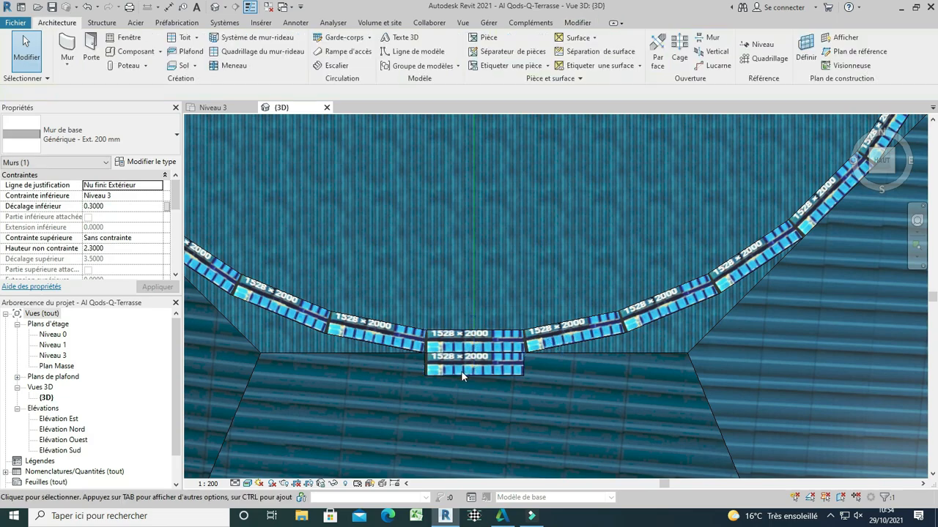
pyautogui.scroll(-5, 461, 351)
pyautogui.scroll(-3, 776, 213)
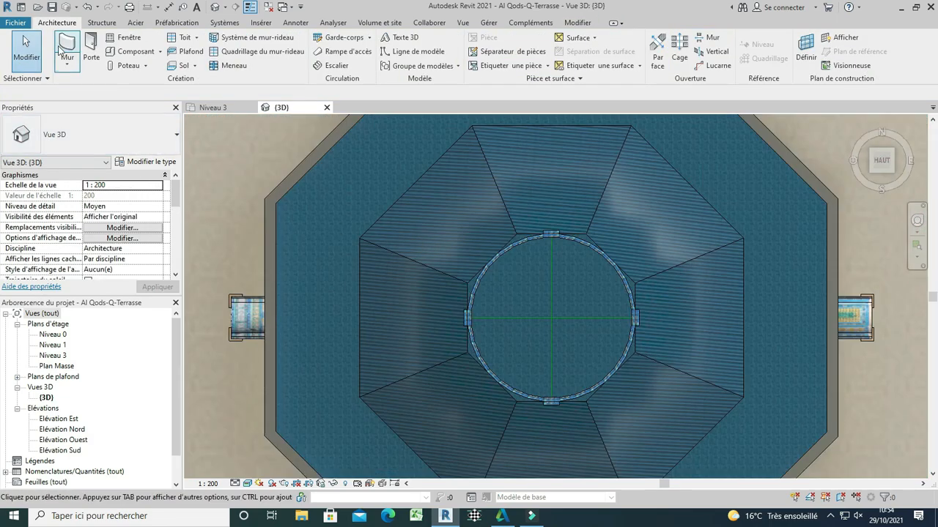
# Step: Start a floor of type Dalle en béton - 250 mm with height offset 2.6 and a 0.3 offset for picked boundary lines
pyautogui.click(195, 66)
pyautogui.click(211, 85)
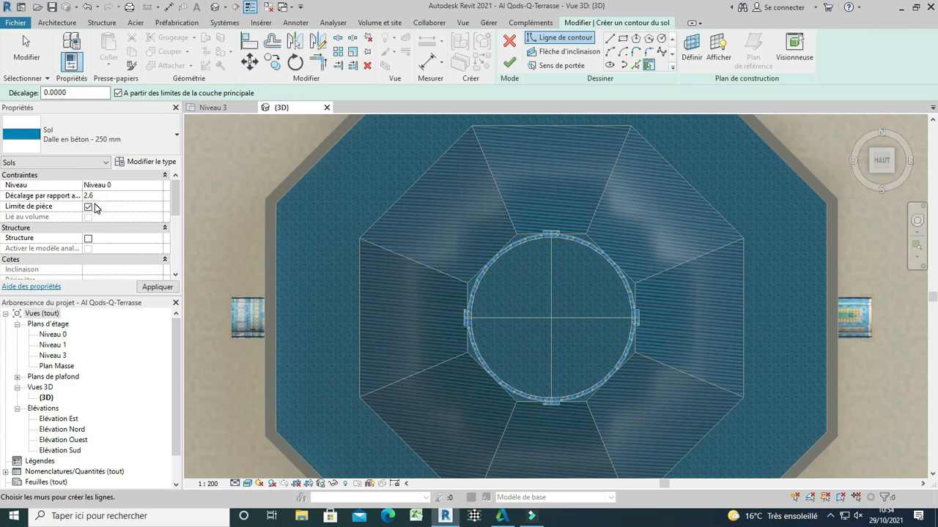
pyautogui.click(636, 66)
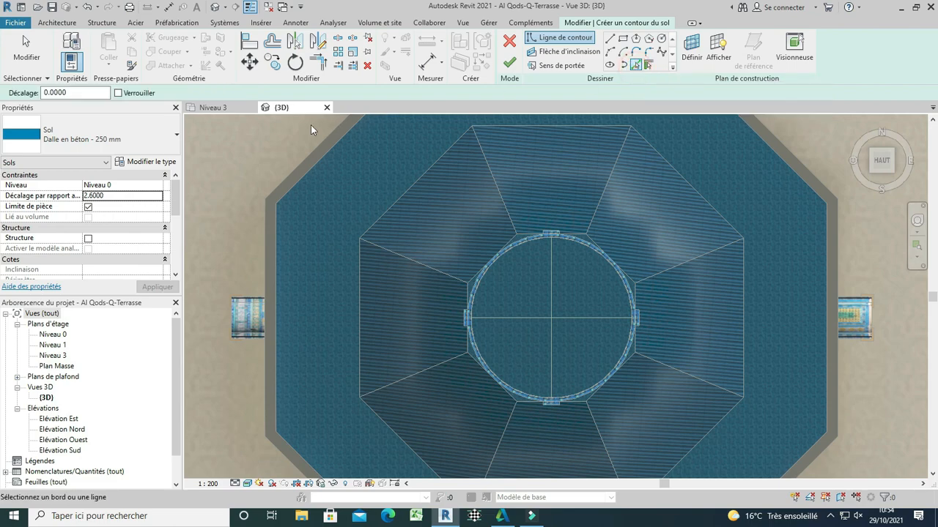
pyautogui.click(68, 92)
pyautogui.press('Return')
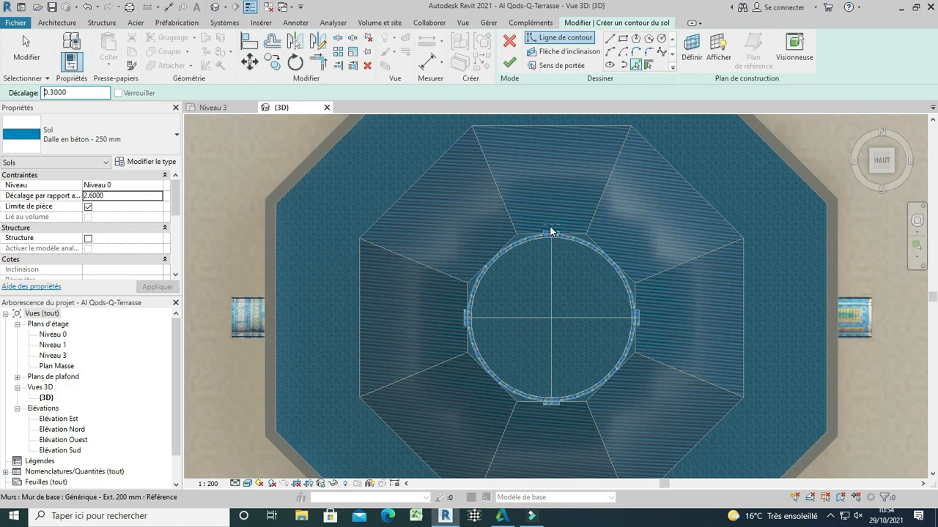
# Step: Create floor boundary lines 0.3 outside the north projection and its neighbouring ring walls, with thin-line display turned off
pyautogui.scroll(5, 551, 232)
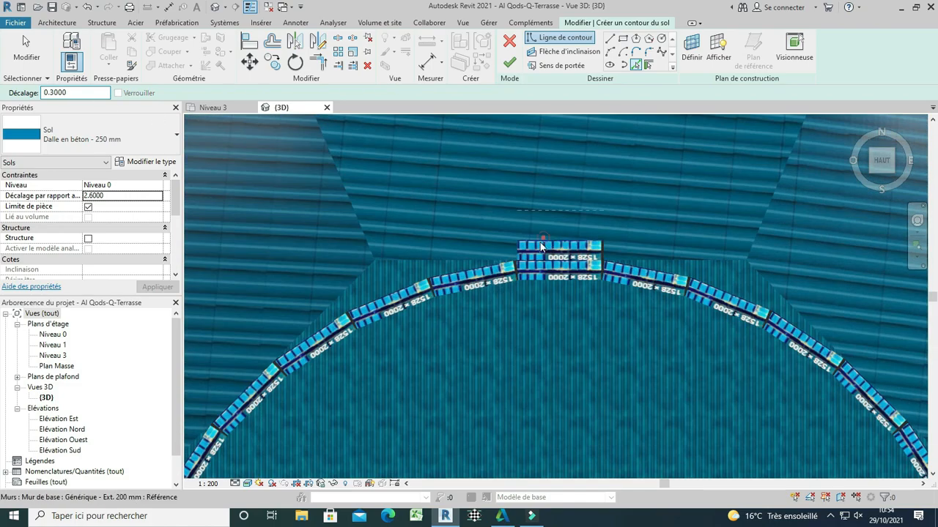
pyautogui.click(518, 249)
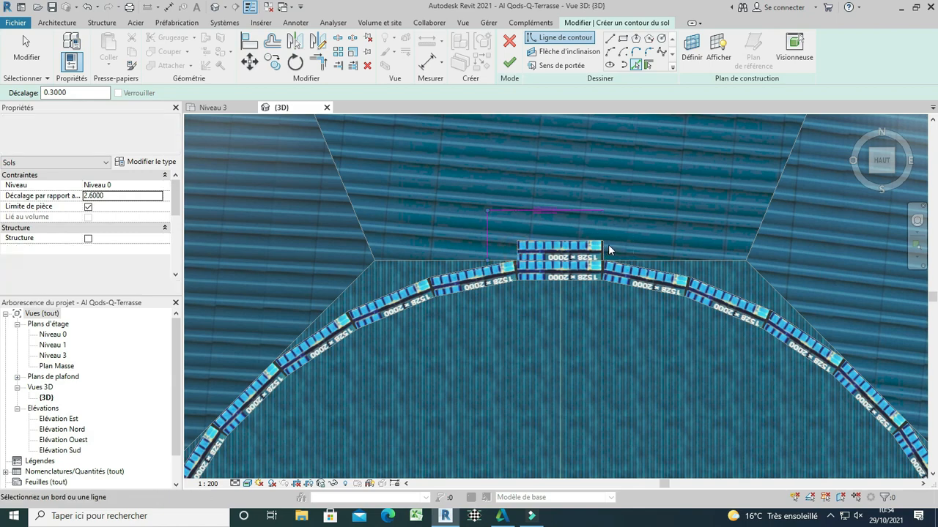
pyautogui.click(602, 246)
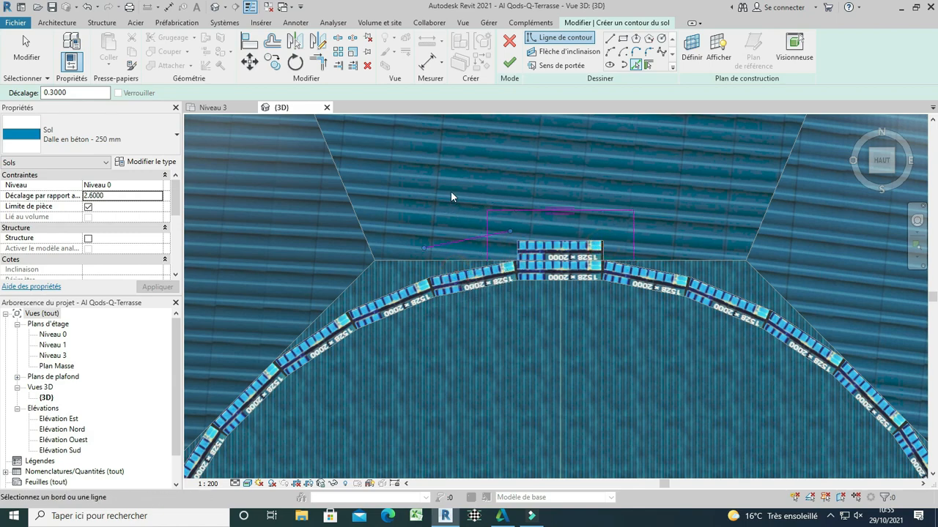
pyautogui.click(250, 7)
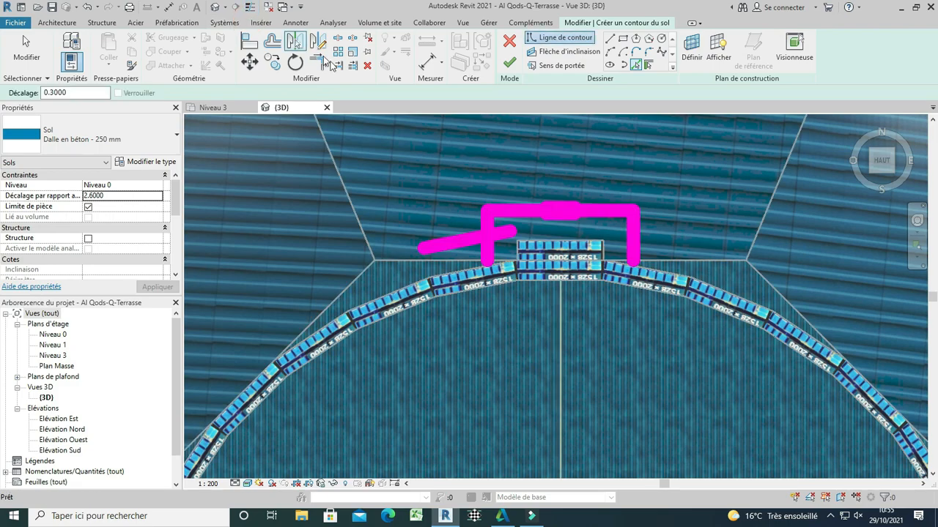
pyautogui.click(406, 286)
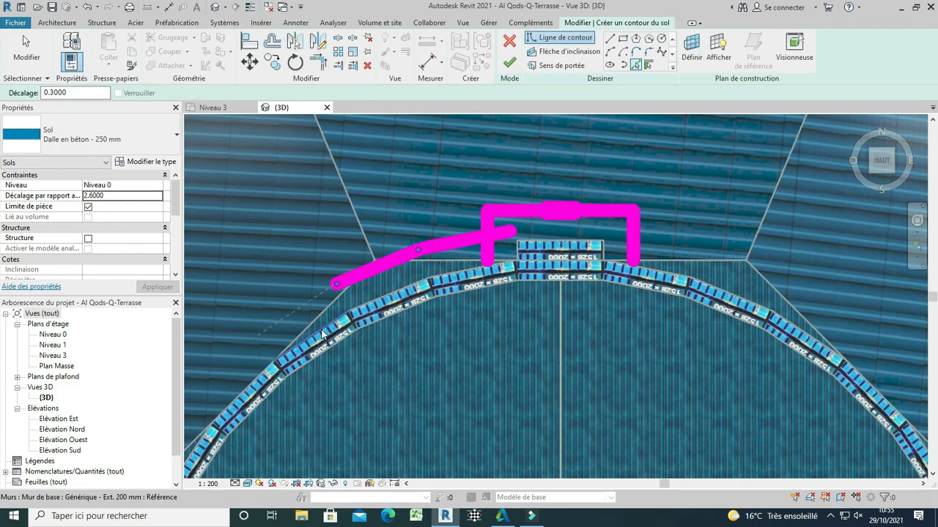
# Step: Create floor boundary lines 0.3 outside the three exposed edges of the west projection
pyautogui.scroll(5, 317, 335)
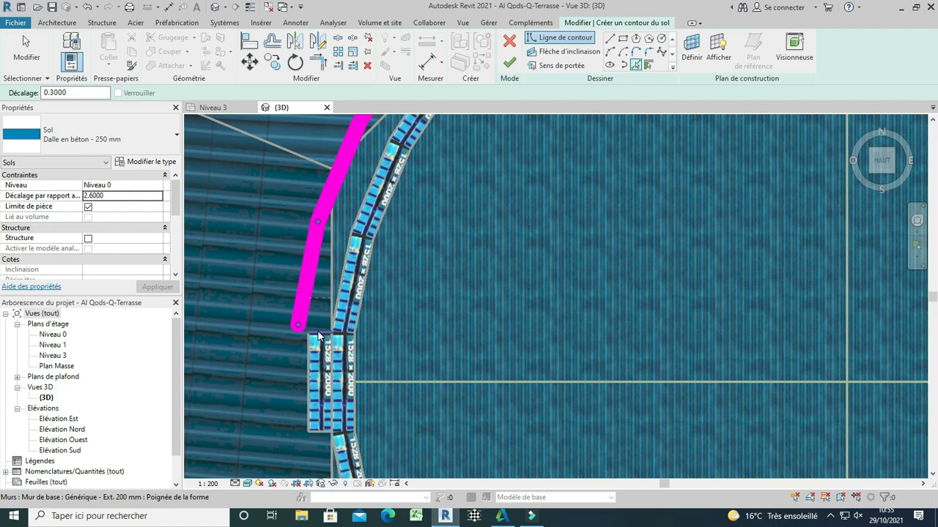
pyautogui.click(318, 333)
pyautogui.click(308, 357)
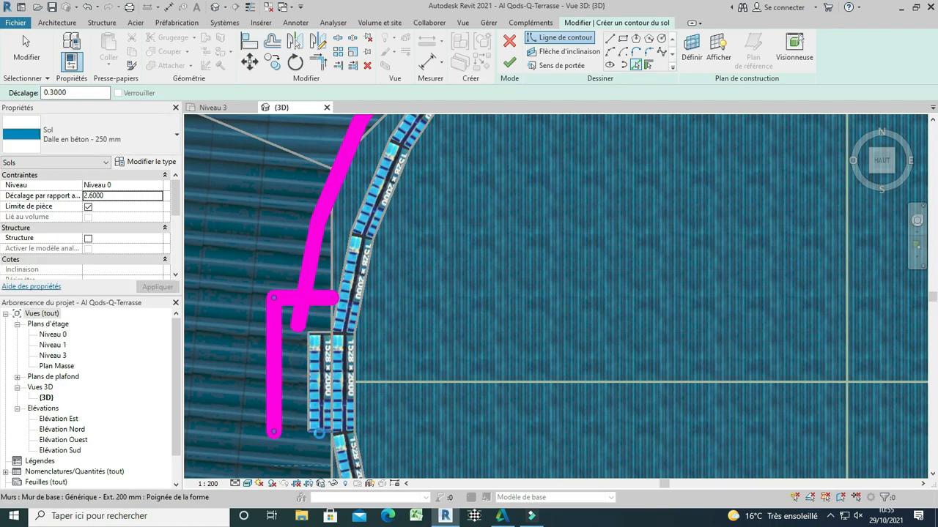
pyautogui.click(319, 433)
pyautogui.scroll(-4, 376, 282)
pyautogui.scroll(5, 359, 373)
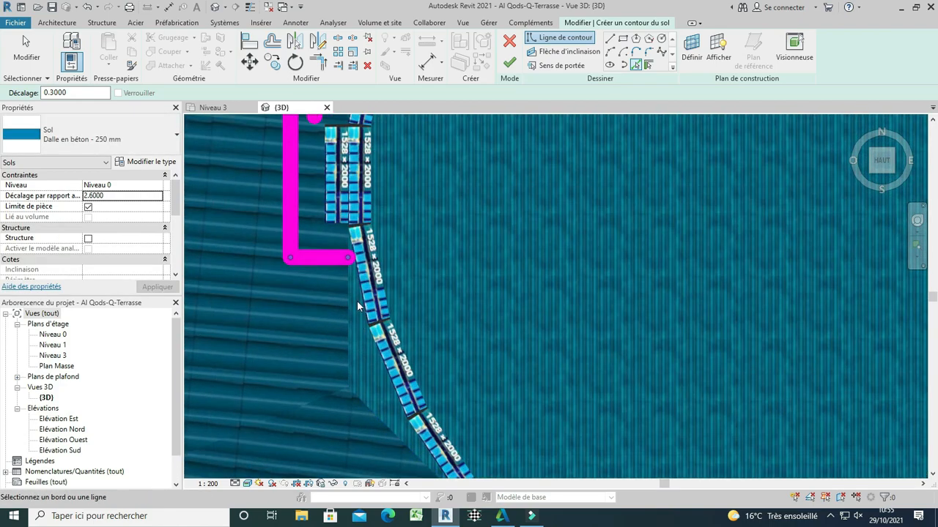
pyautogui.scroll(-4, 411, 308)
# Step: Trim the floor boundary into one closed outline around the drum and its four projections, and finish the floor
pyautogui.press('t')
pyautogui.press('r')
pyautogui.scroll(1, 473, 292)
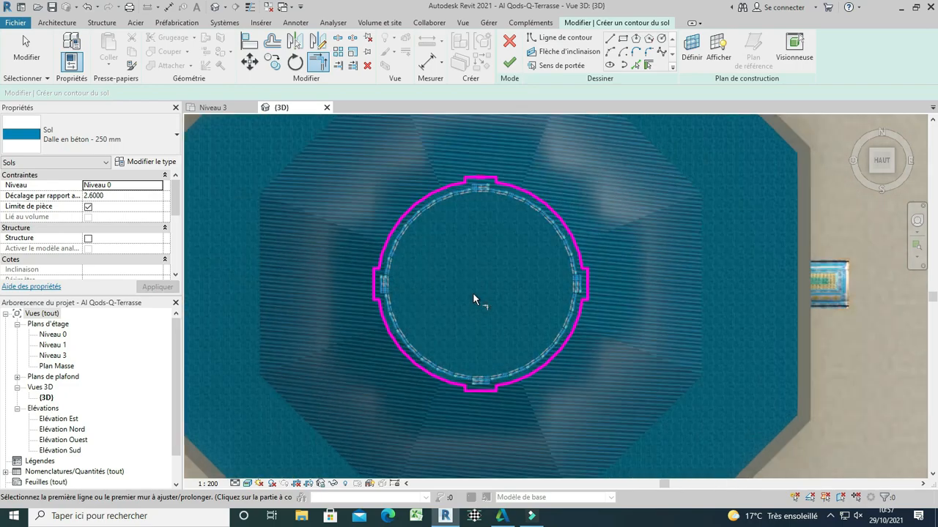
pyautogui.click(510, 66)
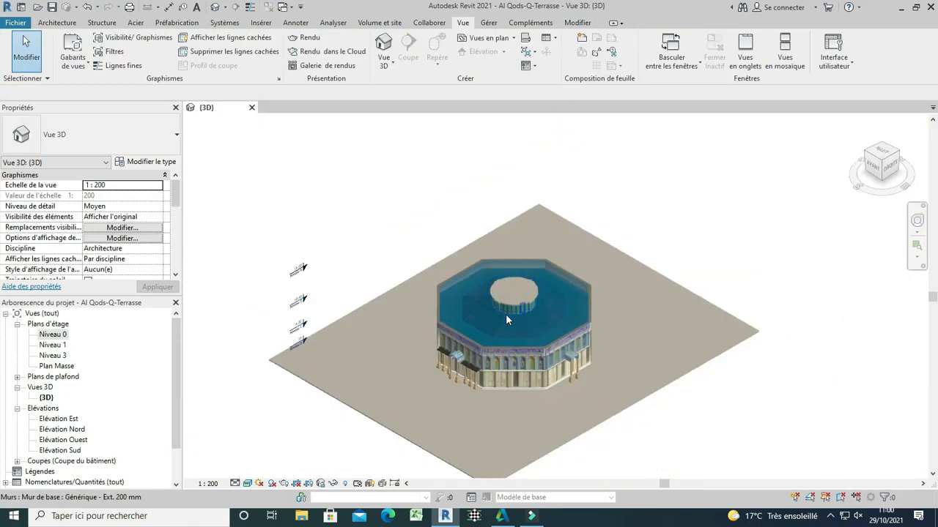
# Step: Assign the material Dalle beton 1 to the structural layer of the drum's covering slab type, Dalle en béton - 250 mm 2
pyautogui.click(891, 168)
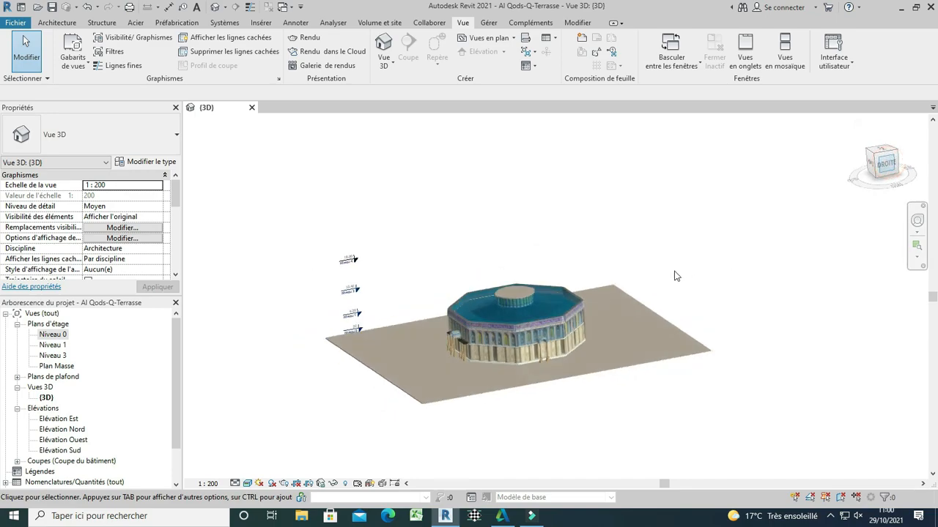
pyautogui.scroll(5, 553, 285)
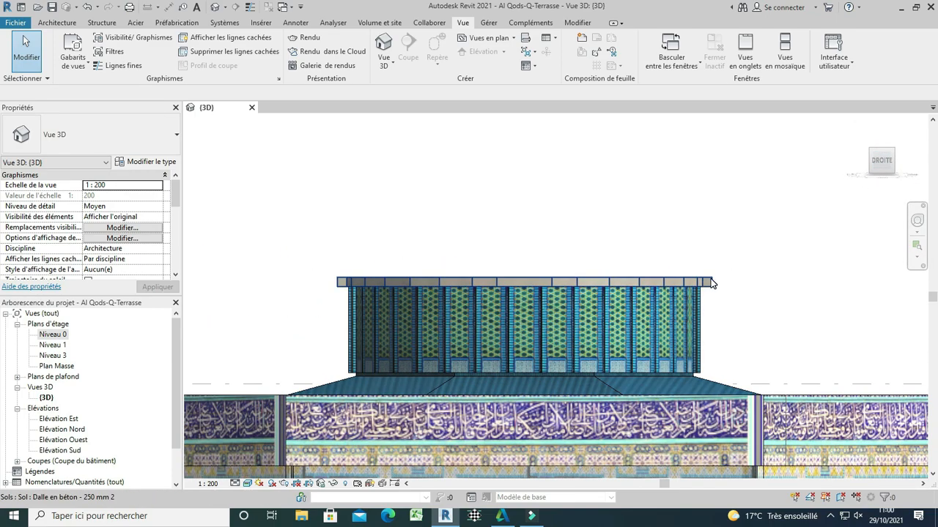
pyautogui.click(711, 283)
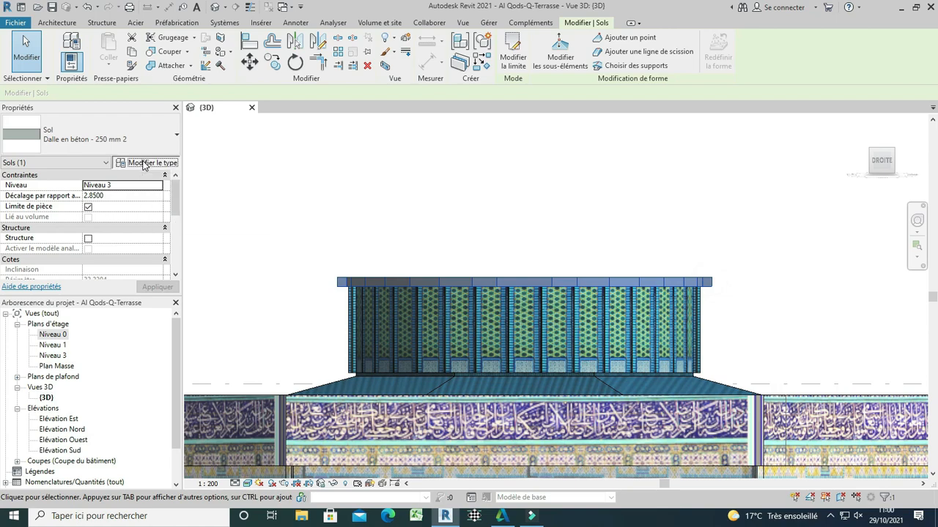
pyautogui.click(145, 162)
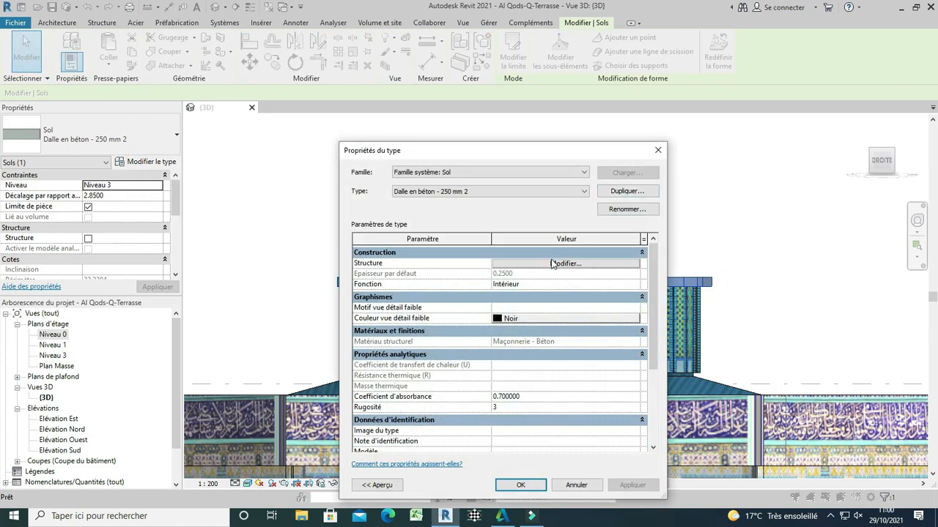
pyautogui.click(548, 263)
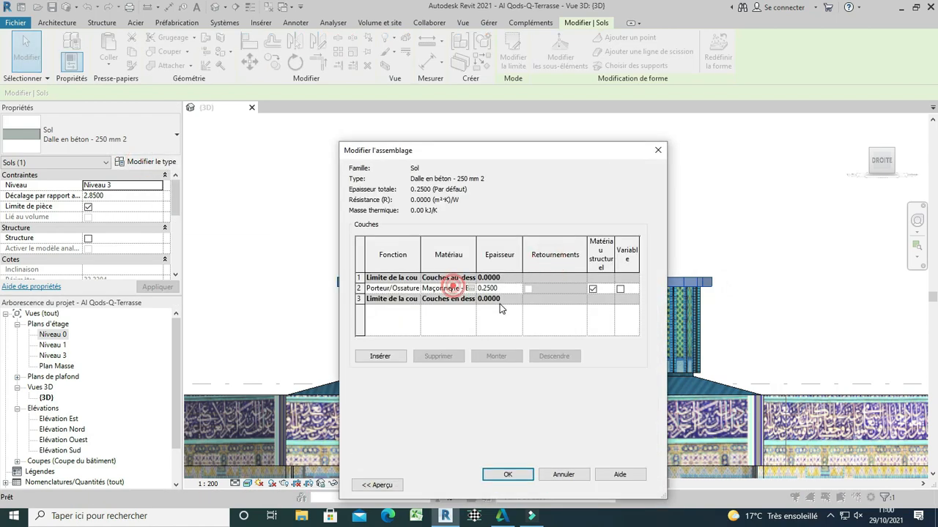
pyautogui.click(471, 288)
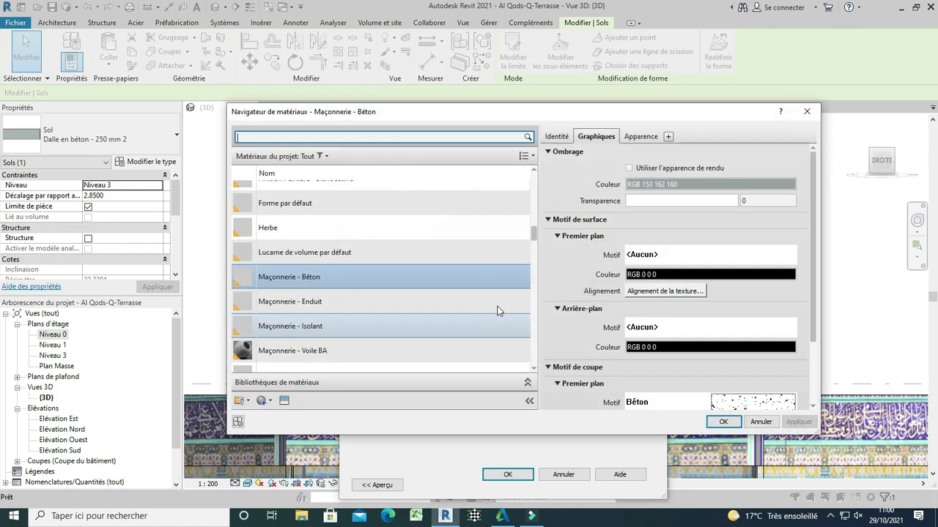
pyautogui.scroll(5, 441, 277)
pyautogui.click(304, 312)
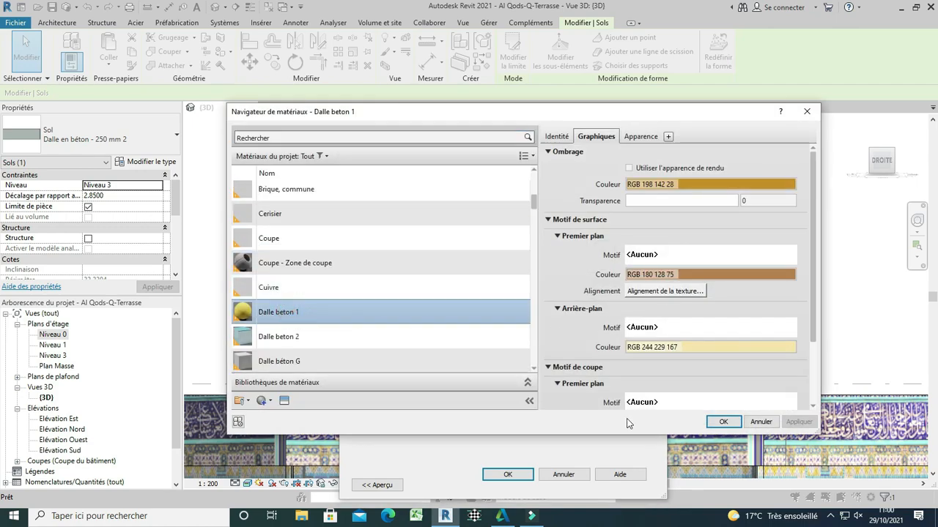
pyautogui.click(723, 422)
pyautogui.click(507, 475)
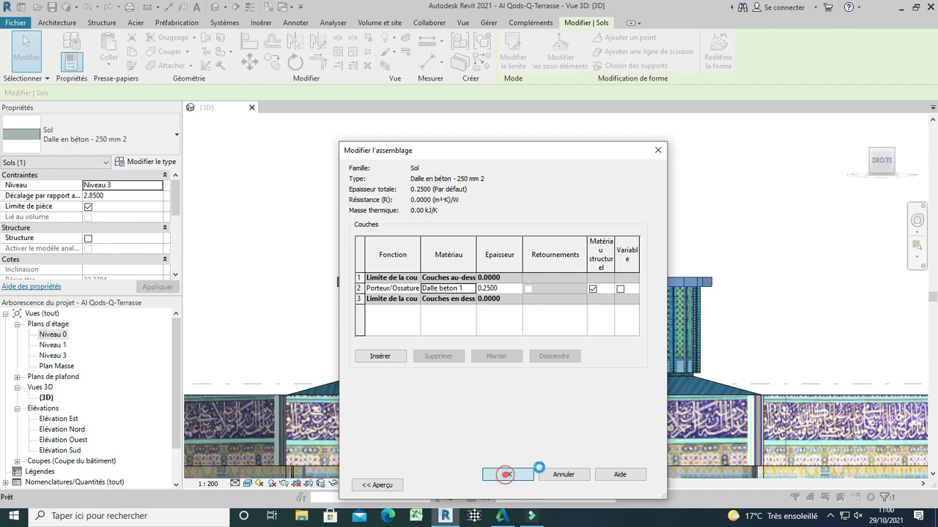
pyautogui.click(520, 485)
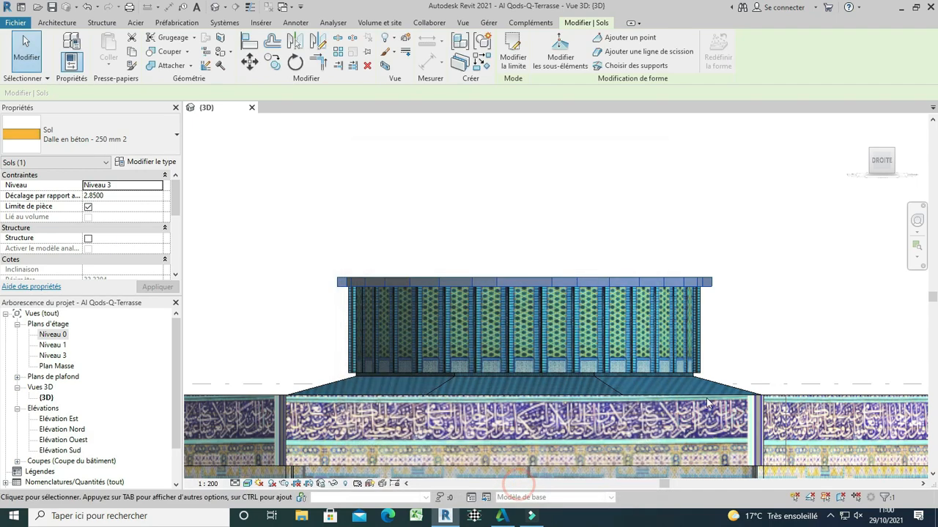
pyautogui.click(619, 225)
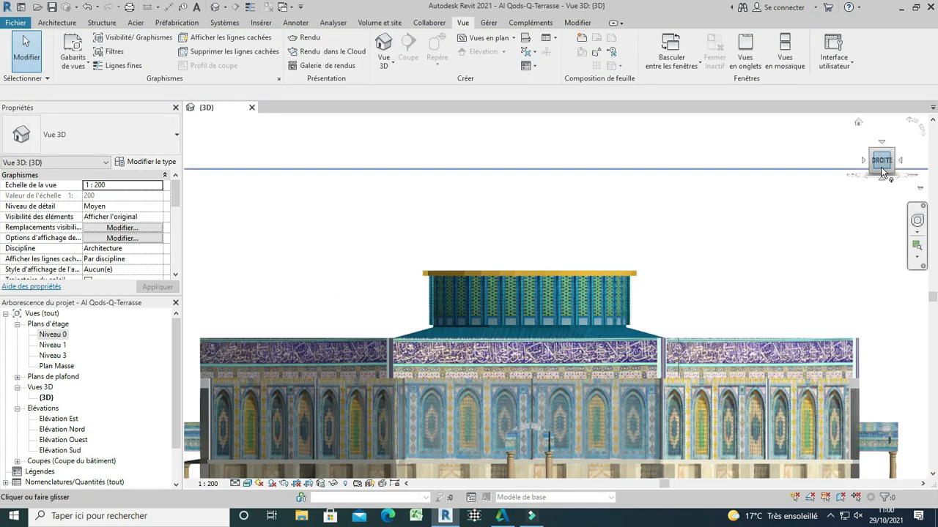
# Step: Start placing a mass and load the Coupole family from the Volumes folder
pyautogui.moveTo(879, 161); pyautogui.dragTo(841, 200)
pyautogui.scroll(-4, 549, 260)
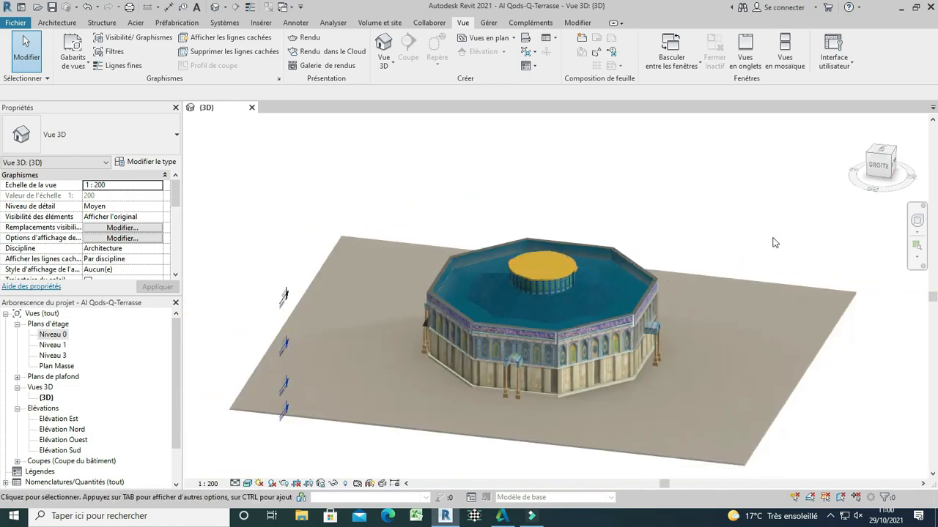
pyautogui.click(883, 153)
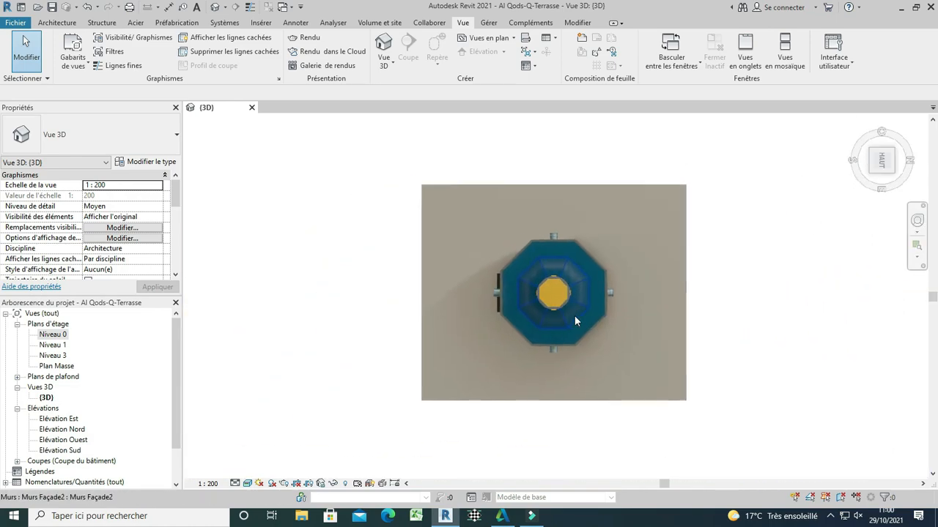
pyautogui.click(856, 122)
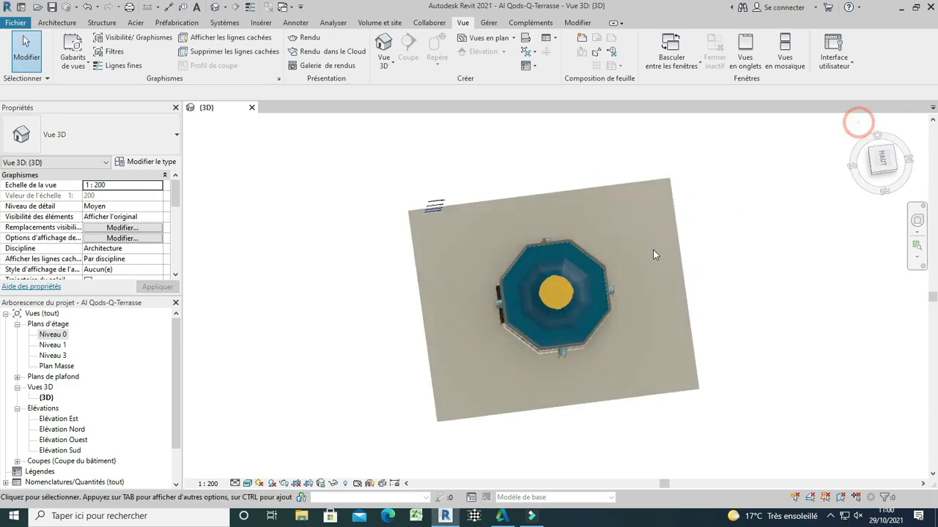
pyautogui.scroll(6, 555, 271)
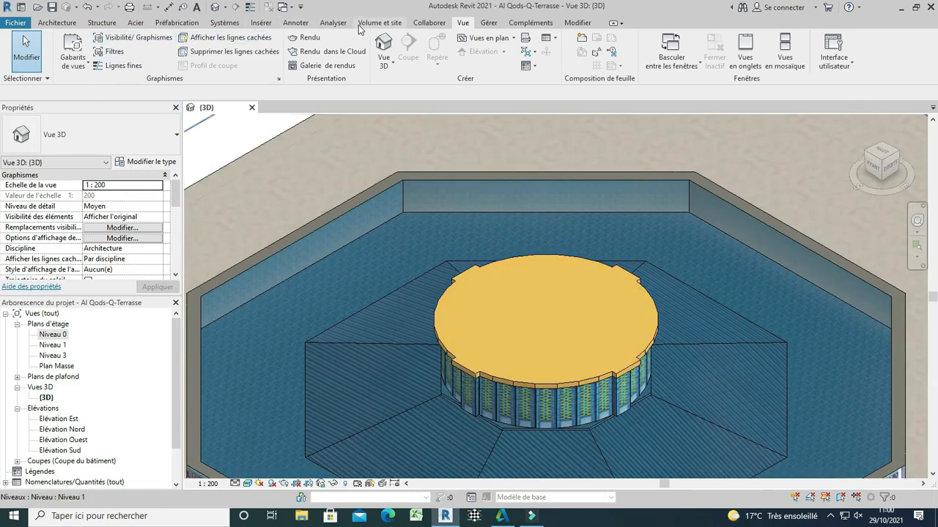
pyautogui.click(372, 26)
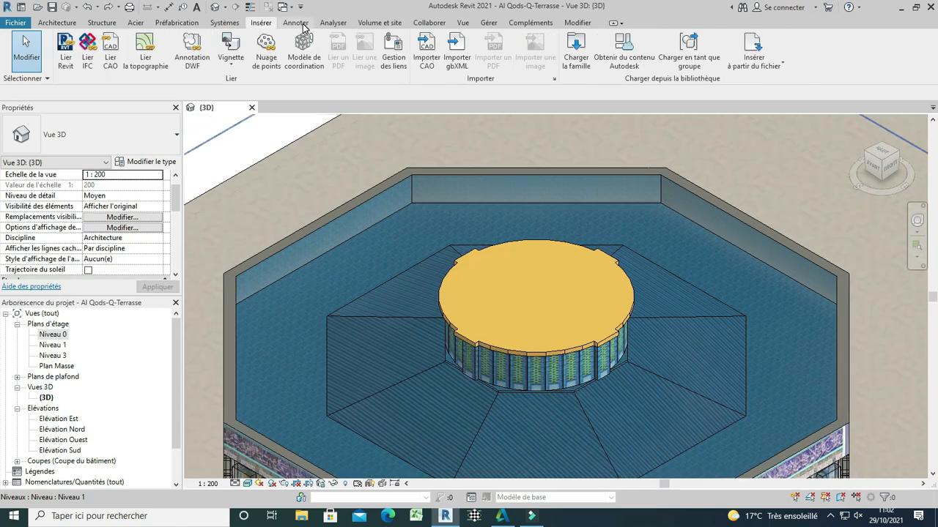
pyautogui.click(376, 24)
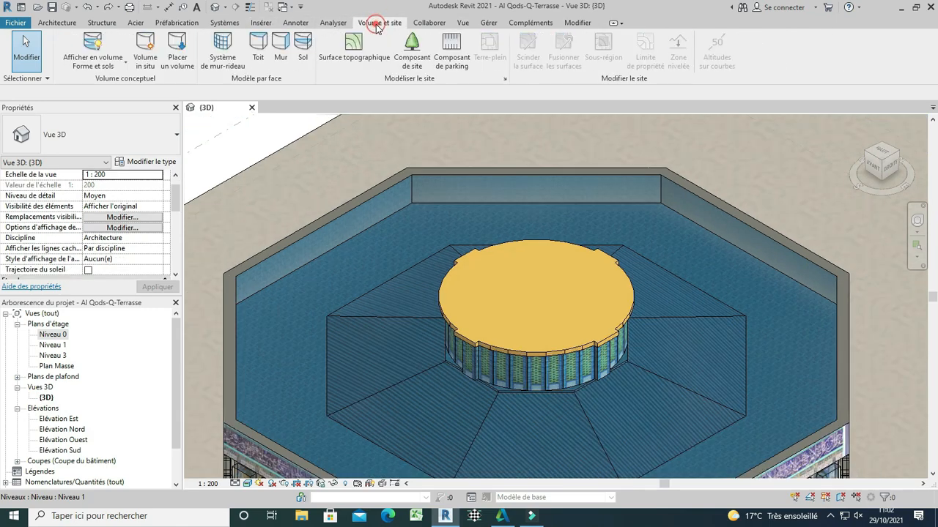
pyautogui.click(177, 48)
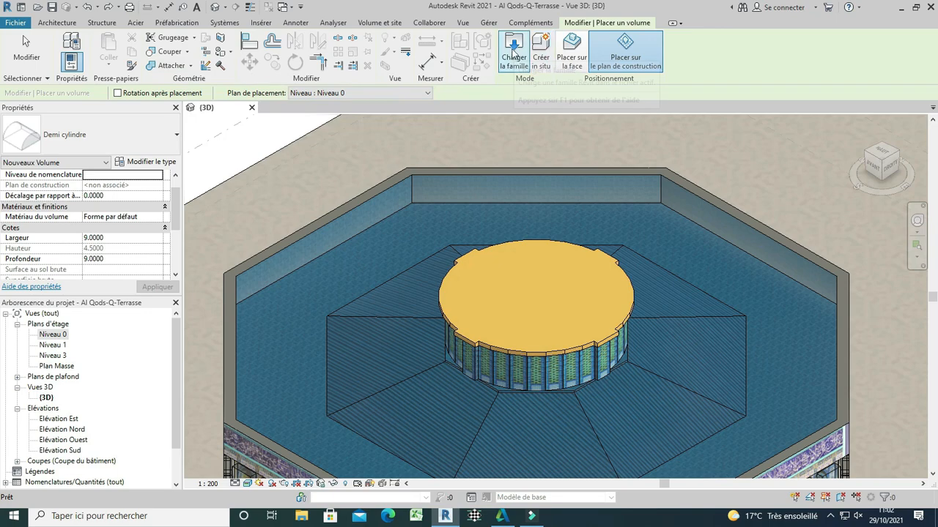
pyautogui.click(514, 48)
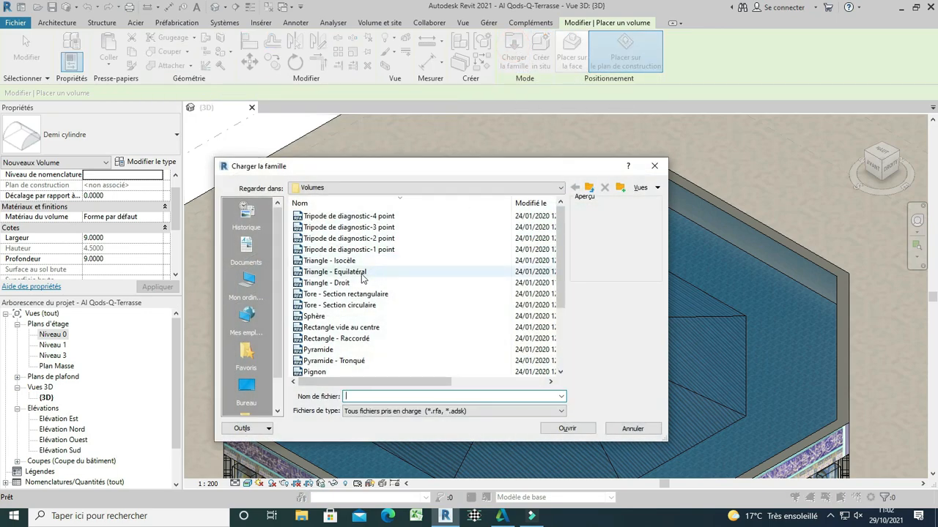
pyautogui.scroll(-3, 362, 276)
pyautogui.click(325, 304)
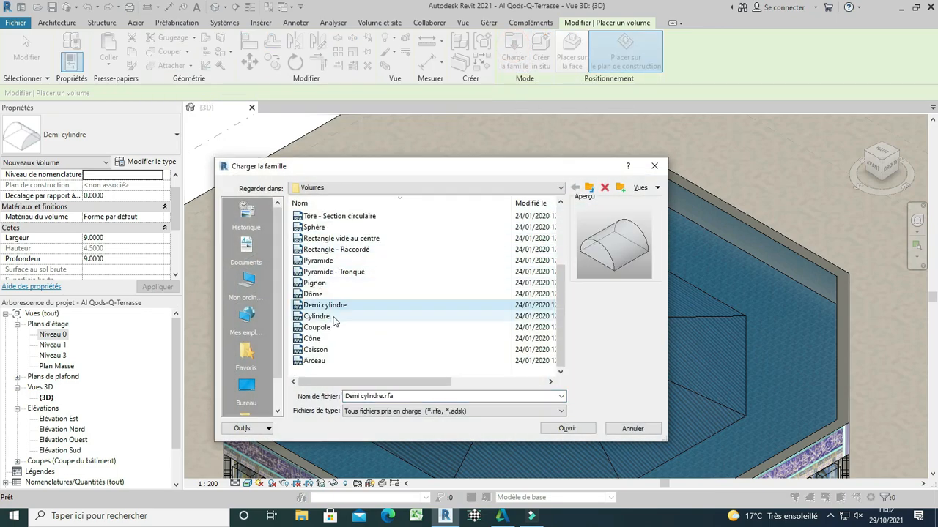
pyautogui.click(316, 316)
pyautogui.click(316, 327)
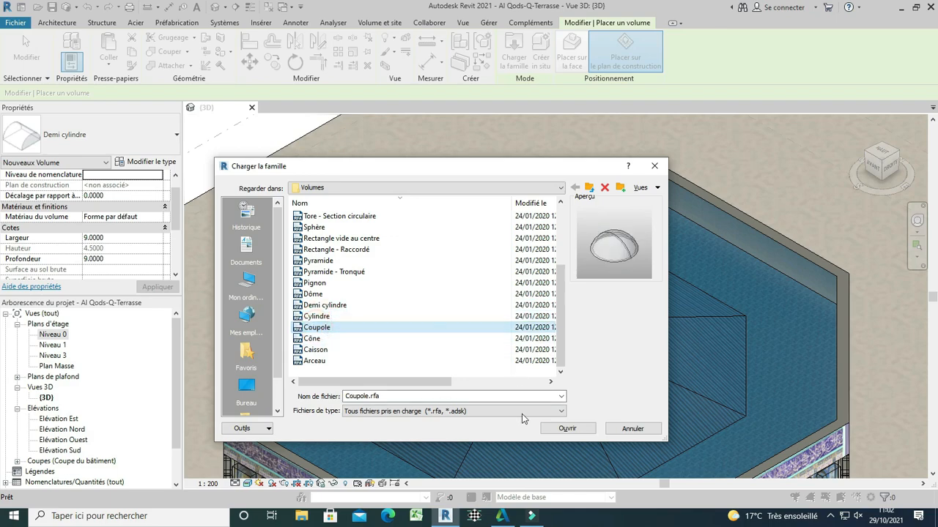
pyautogui.click(567, 430)
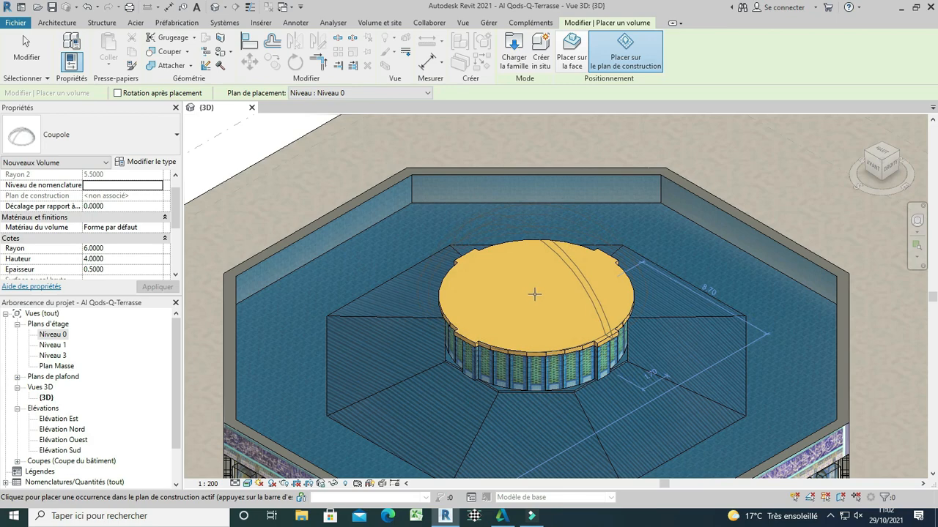
# Step: Place the Coupole mass over the drum's covering slab, setting its radius to 5
pyautogui.click(534, 293)
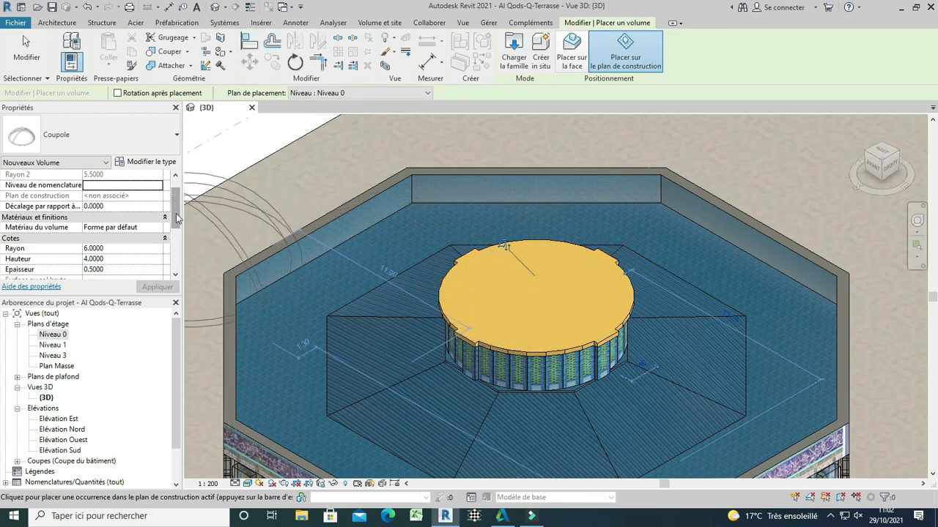
pyautogui.moveTo(176, 217); pyautogui.dragTo(178, 233)
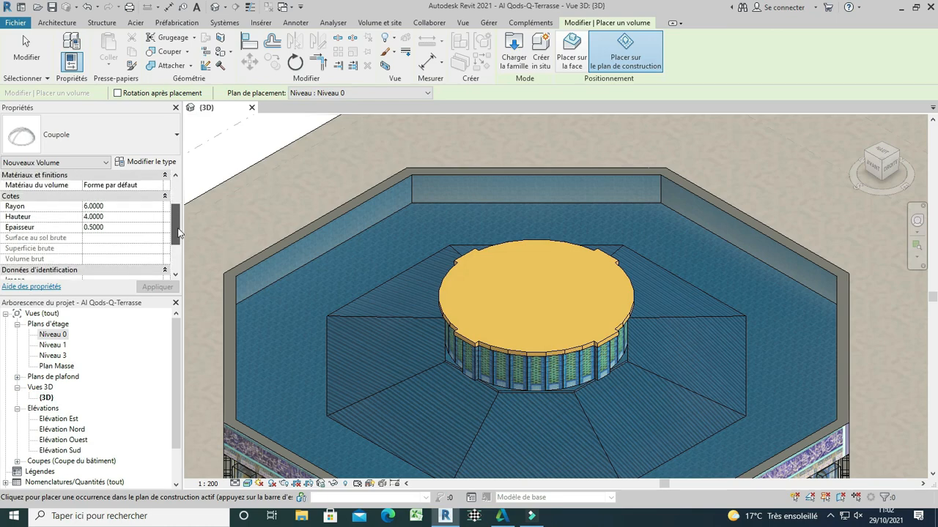
pyautogui.click(86, 206)
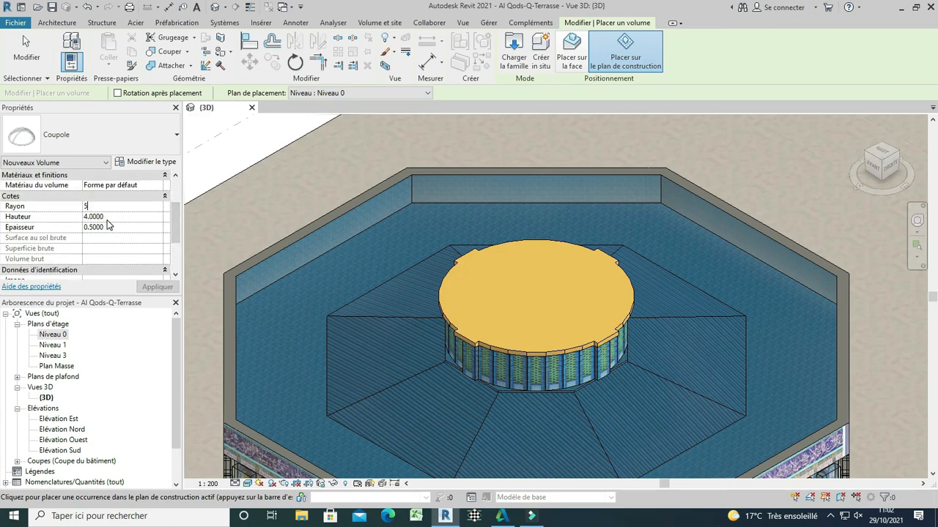
pyautogui.press('Return')
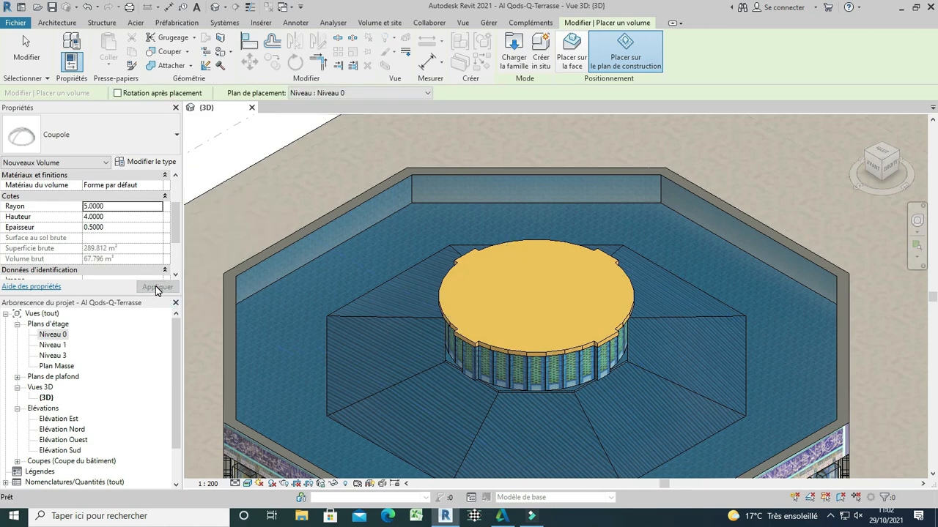
pyautogui.click(529, 299)
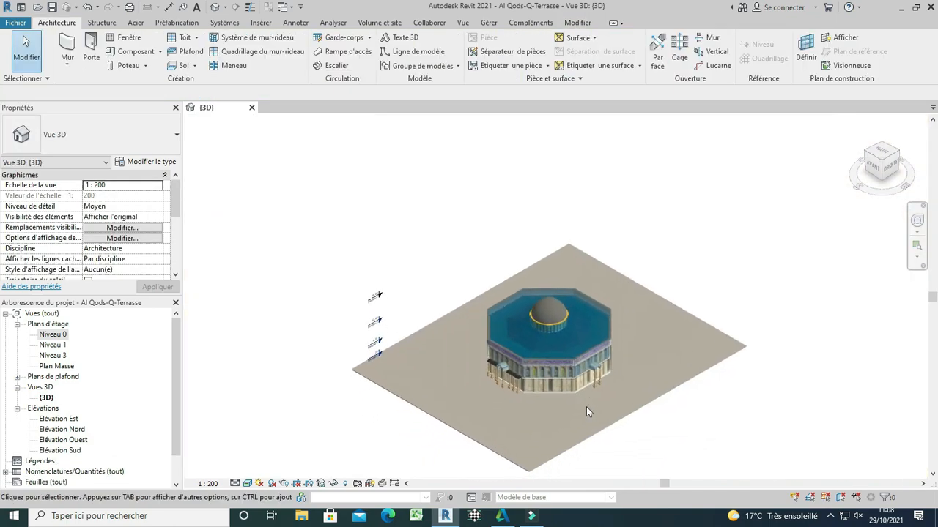
# Step: Create curtain systems by face on both outer halves of the dome mass and end the command
pyautogui.scroll(1, 586, 407)
pyautogui.scroll(1, 549, 277)
pyautogui.scroll(2, 565, 260)
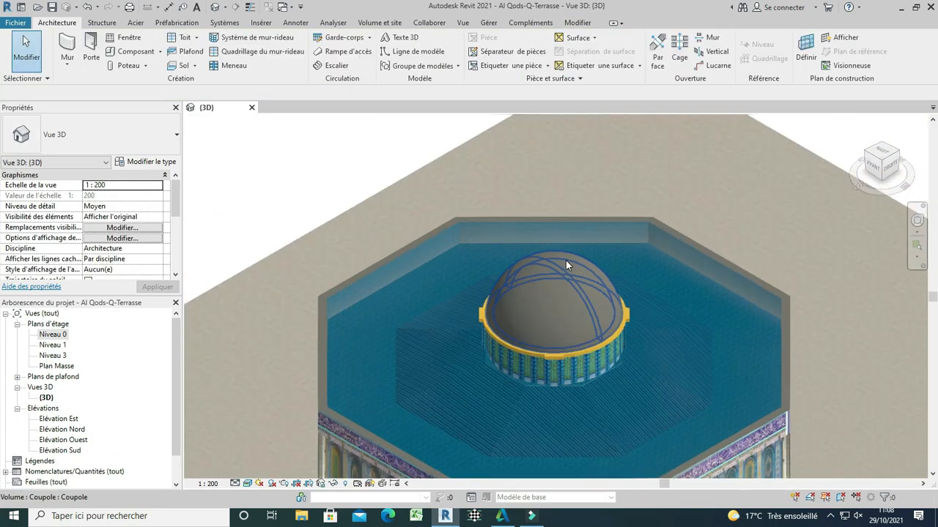
pyautogui.scroll(1, 597, 292)
pyautogui.scroll(1, 597, 292)
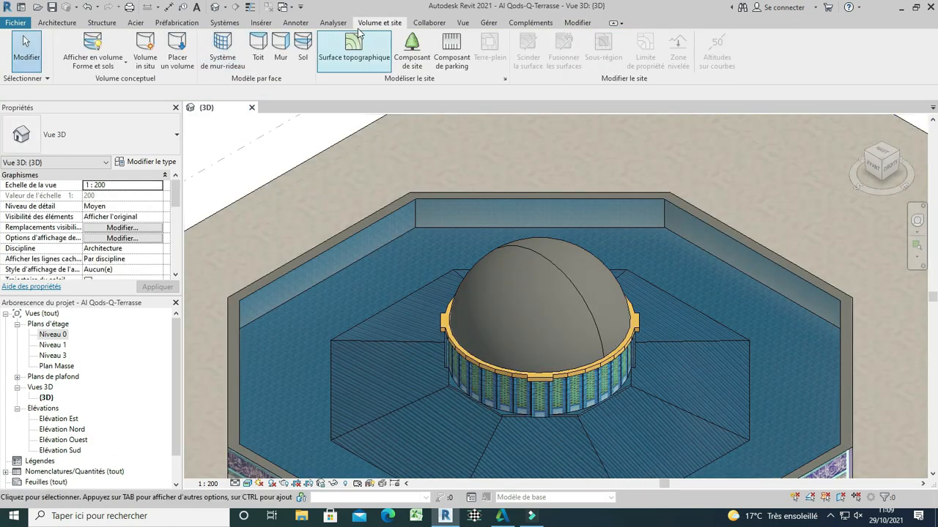
pyautogui.click(222, 48)
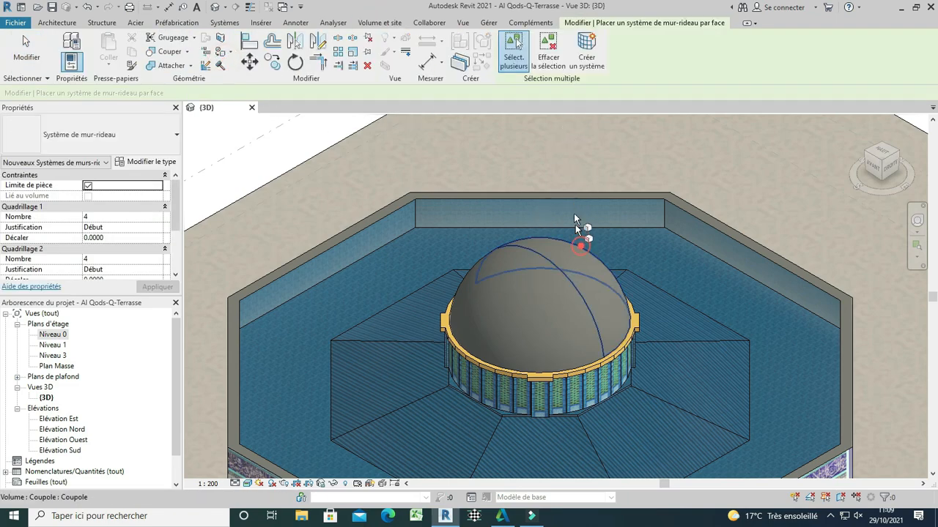
pyautogui.click(582, 247)
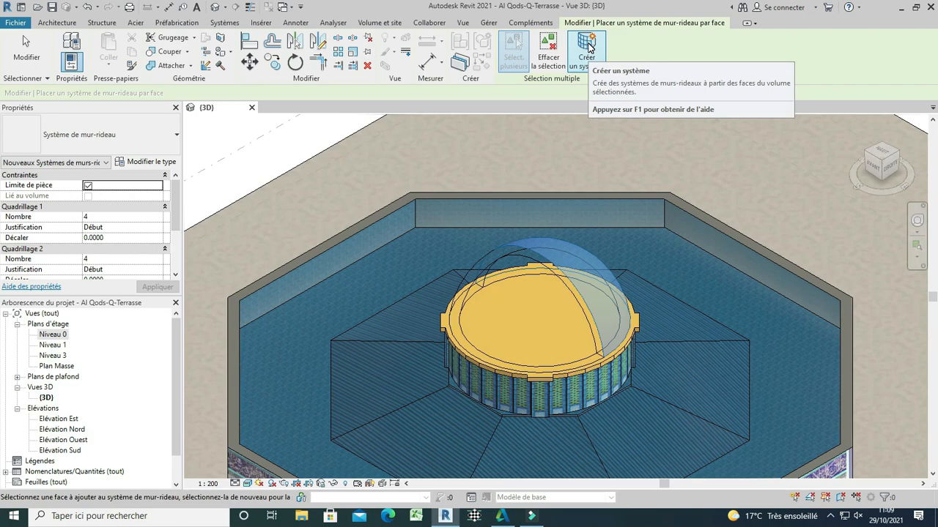
pyautogui.click(587, 44)
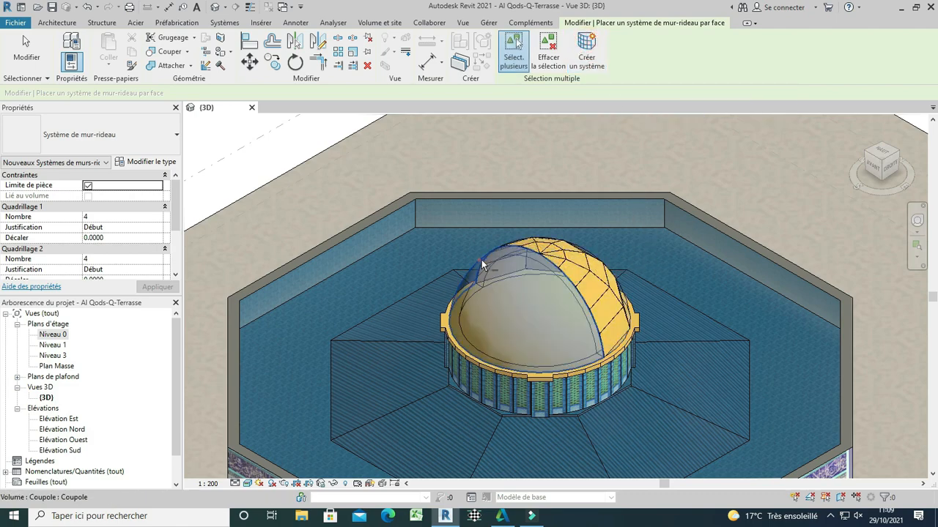
pyautogui.click(585, 55)
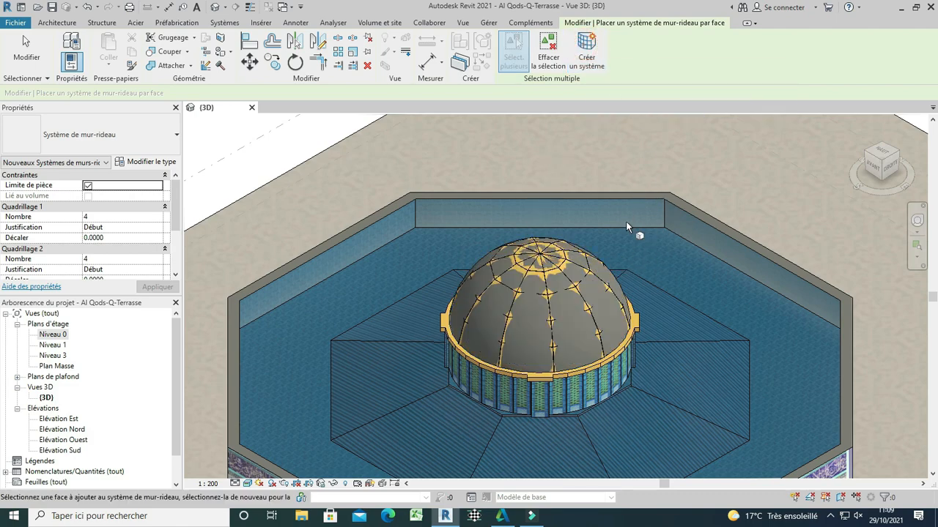
pyautogui.scroll(-3, 503, 242)
pyautogui.scroll(4, 526, 323)
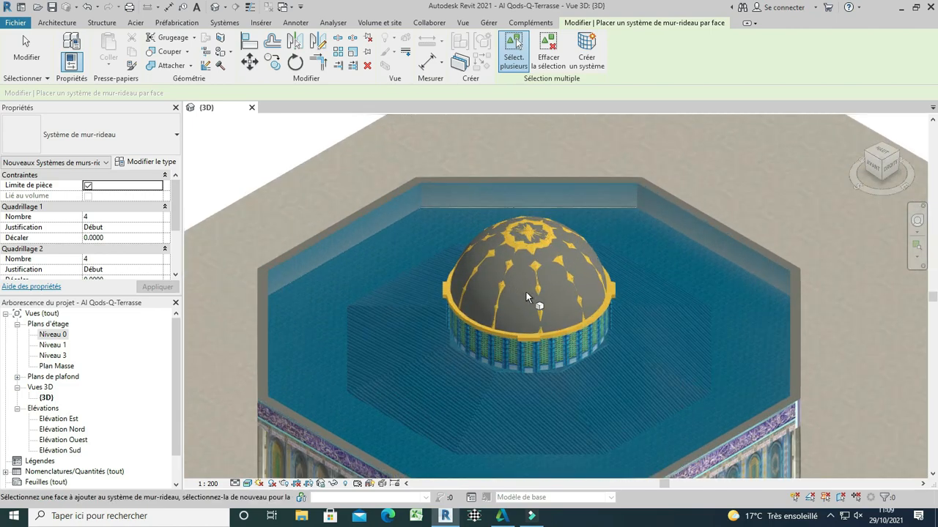
pyautogui.press('Escape')
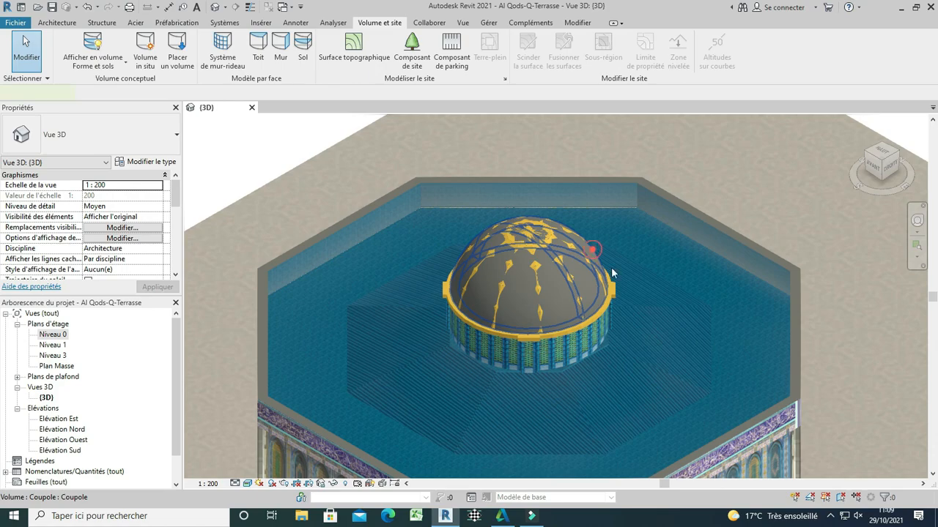
# Step: Move the Coupole mass straight up by about 7.10 from the right-side view, clear of the curtain-system dome
pyautogui.click(611, 272)
pyautogui.scroll(-5, 501, 306)
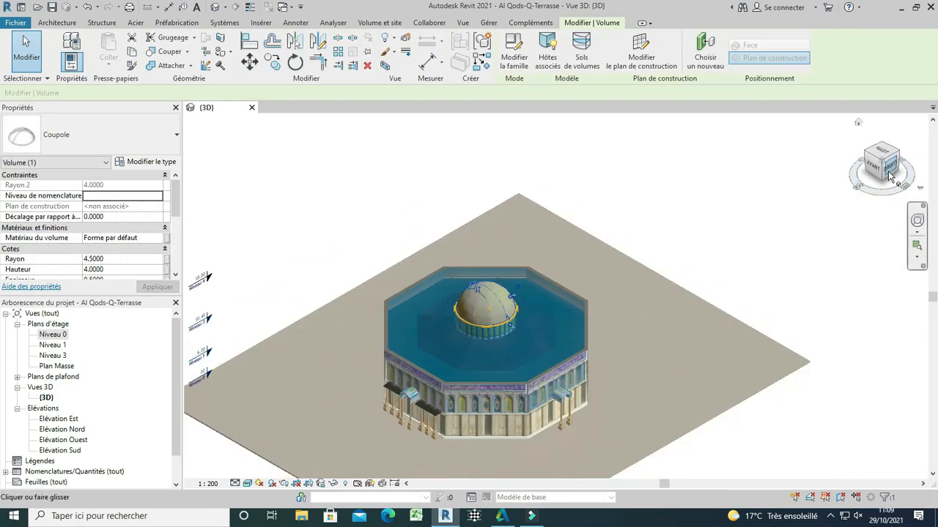
pyautogui.click(889, 173)
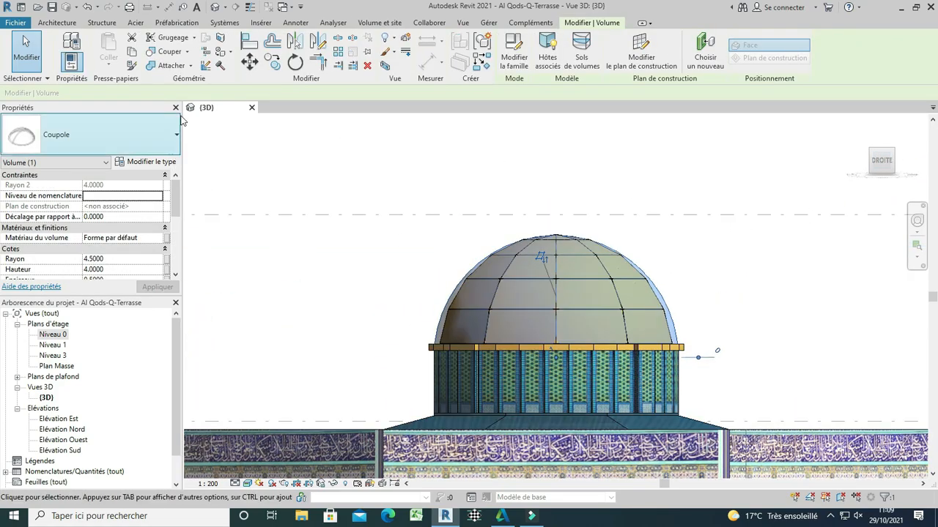
pyautogui.scroll(-3, 378, 227)
pyautogui.click(249, 61)
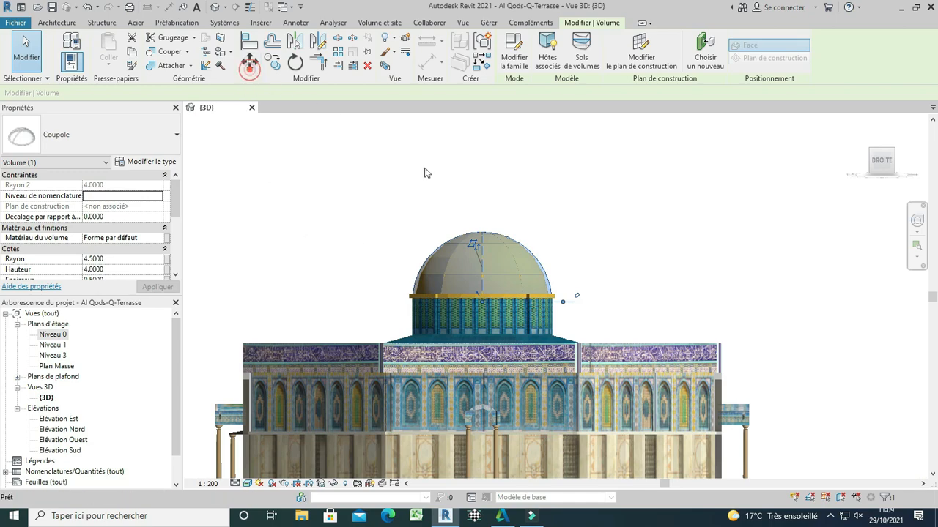
pyautogui.click(575, 300)
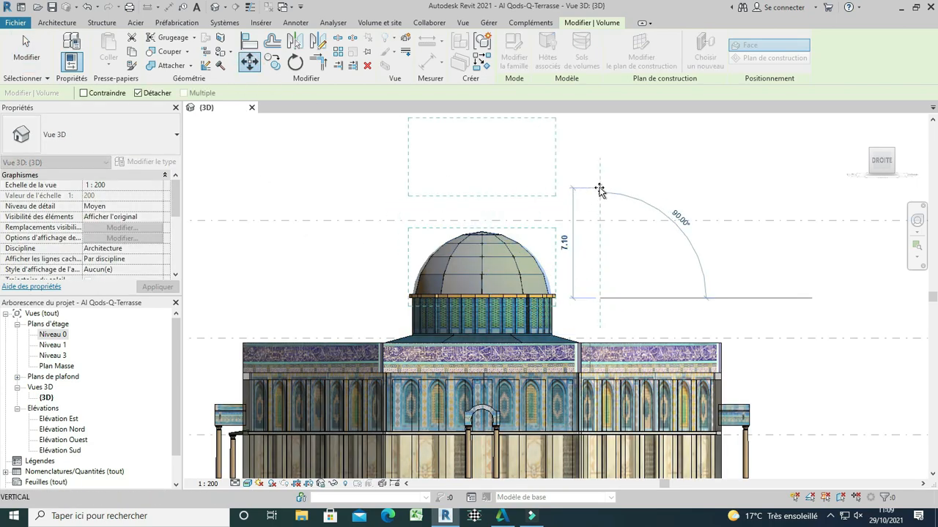
pyautogui.click(599, 188)
pyautogui.scroll(-3, 530, 310)
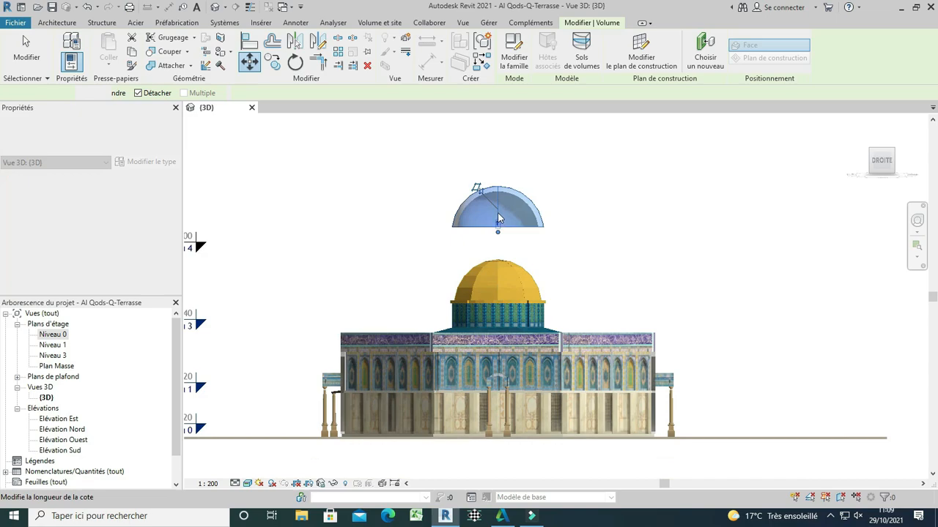
# Step: Delete the raised Coupole mass above the dome
pyautogui.scroll(4, 496, 218)
pyautogui.click(526, 256)
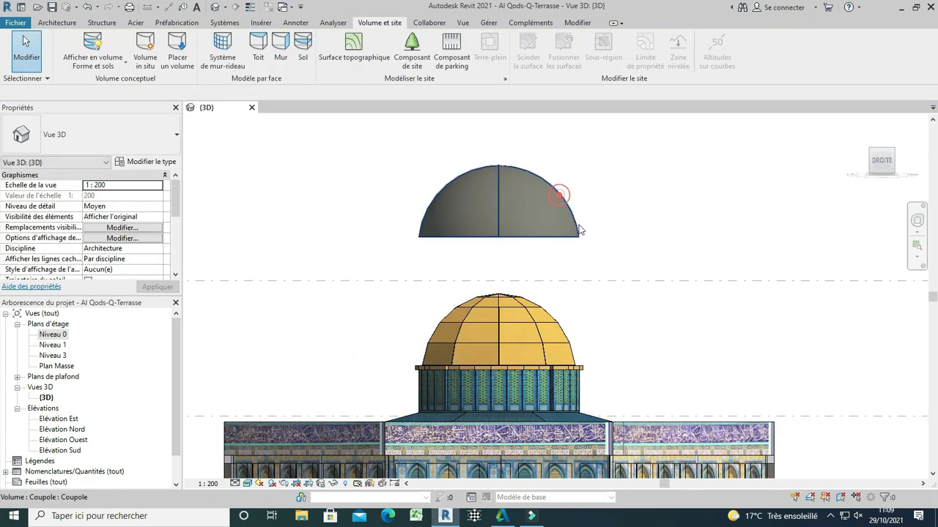
pyautogui.click(561, 193)
pyautogui.press('Delete')
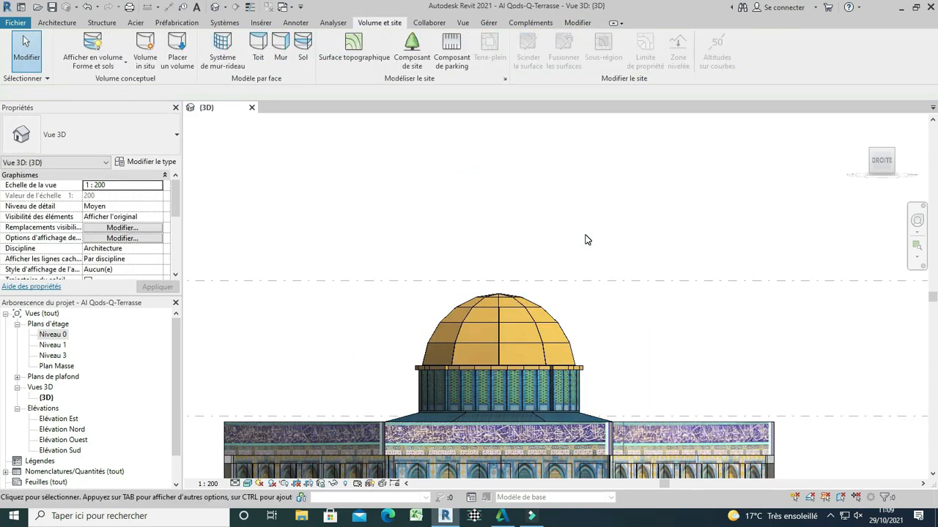
# Step: Inspect the curtain-system dome from the side and in the home 3D view
pyautogui.click(550, 315)
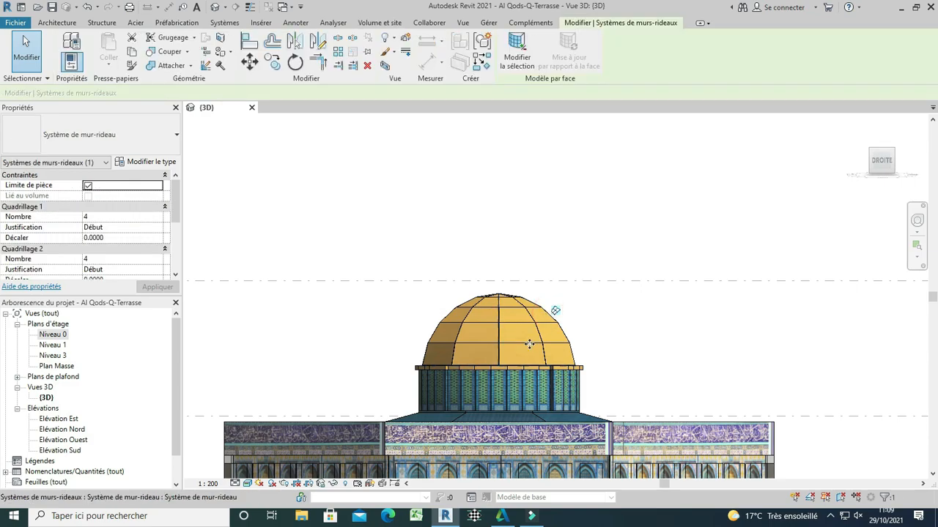
pyautogui.click(517, 291)
pyautogui.scroll(-5, 519, 293)
pyautogui.scroll(6, 518, 335)
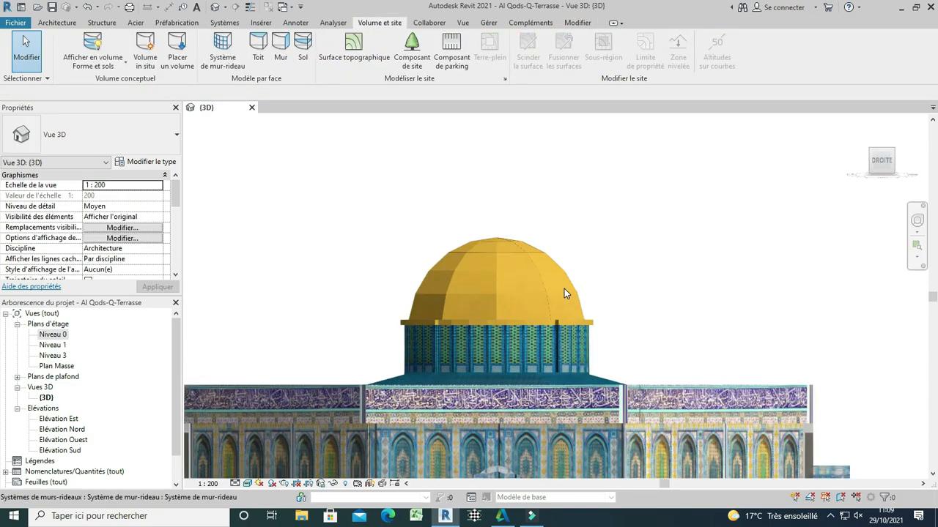
pyautogui.scroll(-4, 567, 280)
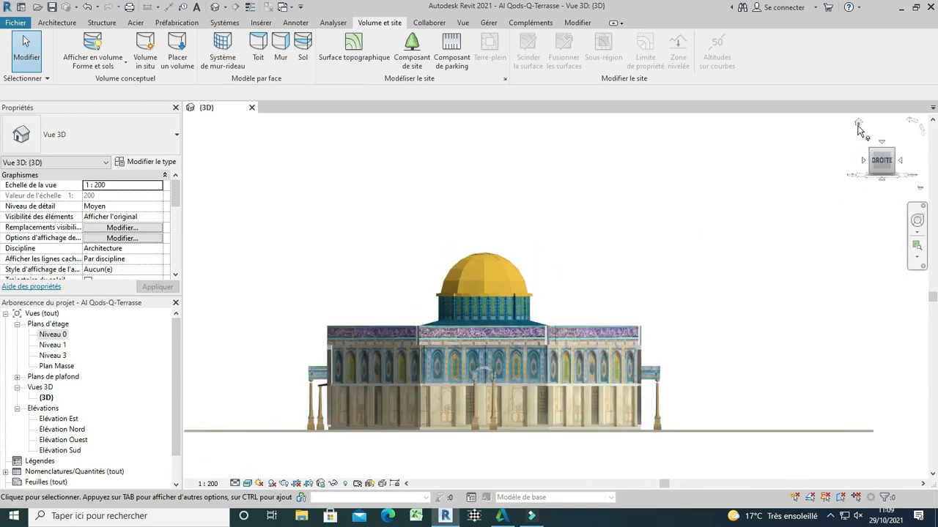
pyautogui.click(857, 125)
pyautogui.scroll(6, 523, 255)
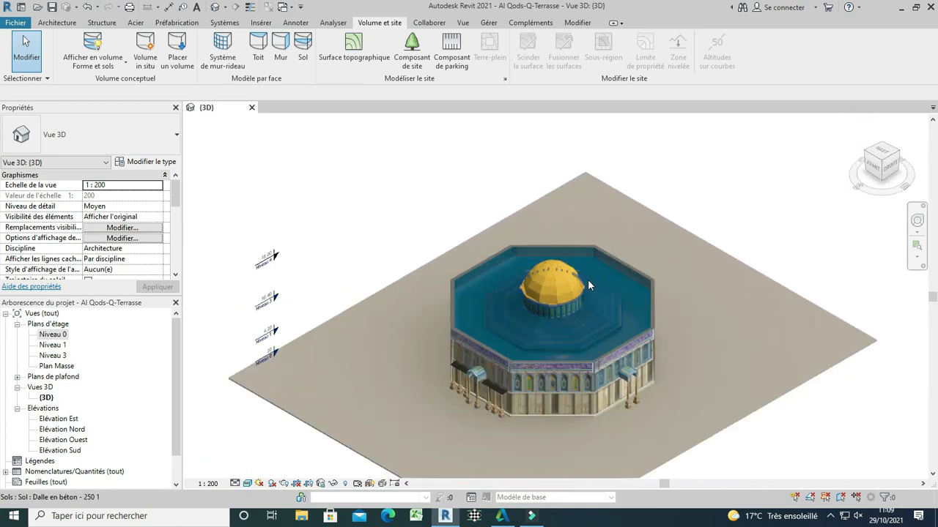
pyautogui.scroll(3, 559, 278)
# Step: Set the number of divisions to 21 for both Quadrillage 1 and Quadrillage 2 on the dome's right-hand curtain system
pyautogui.click(574, 261)
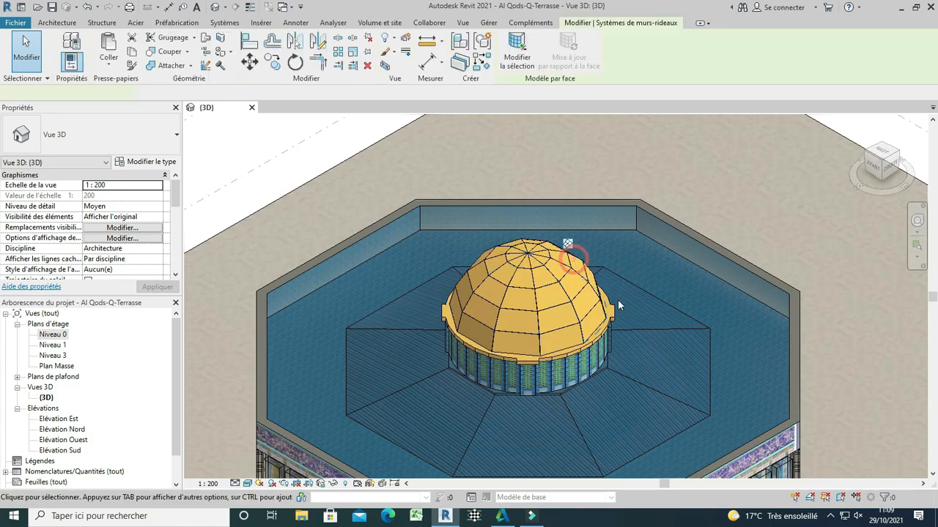
pyautogui.click(87, 217)
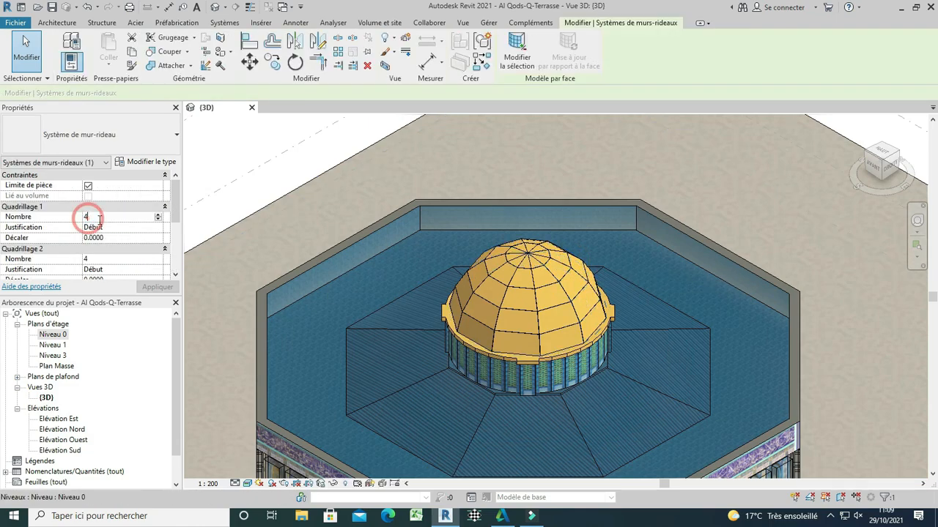
pyautogui.write('21')
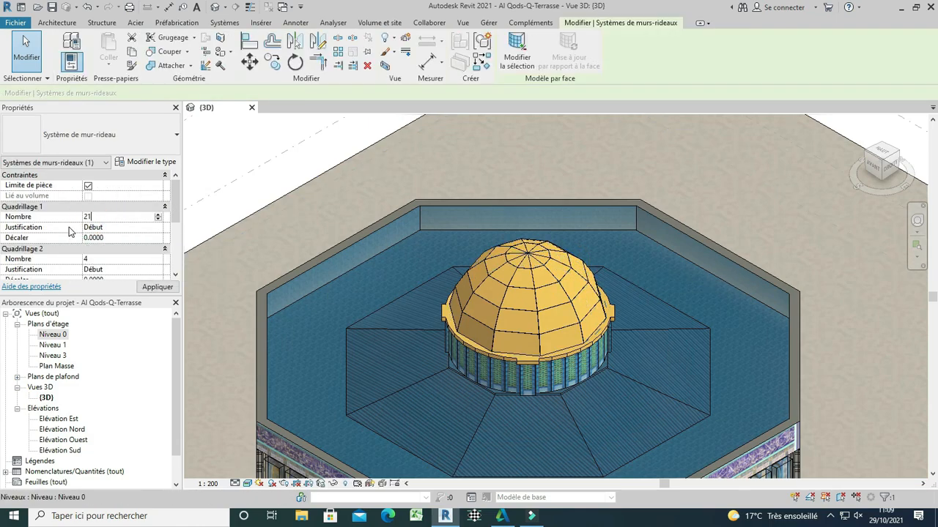
pyautogui.click(29, 249)
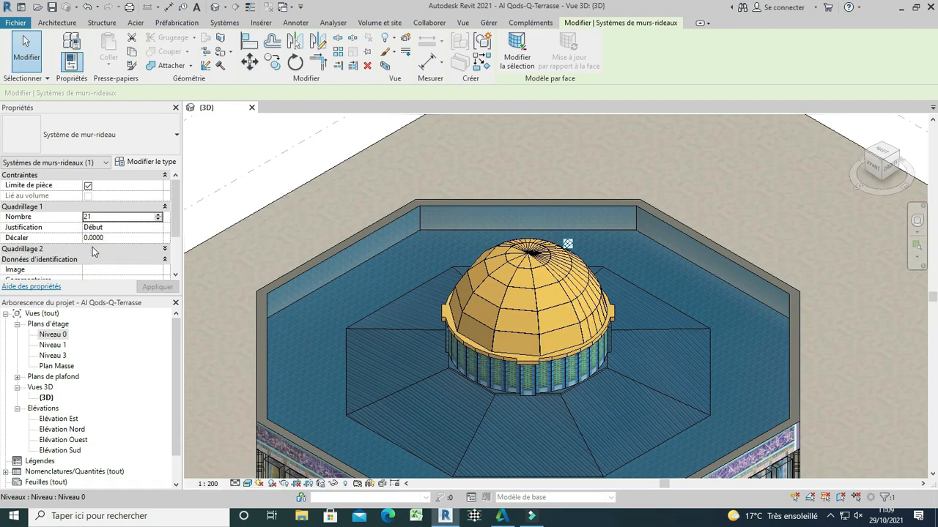
pyautogui.click(166, 250)
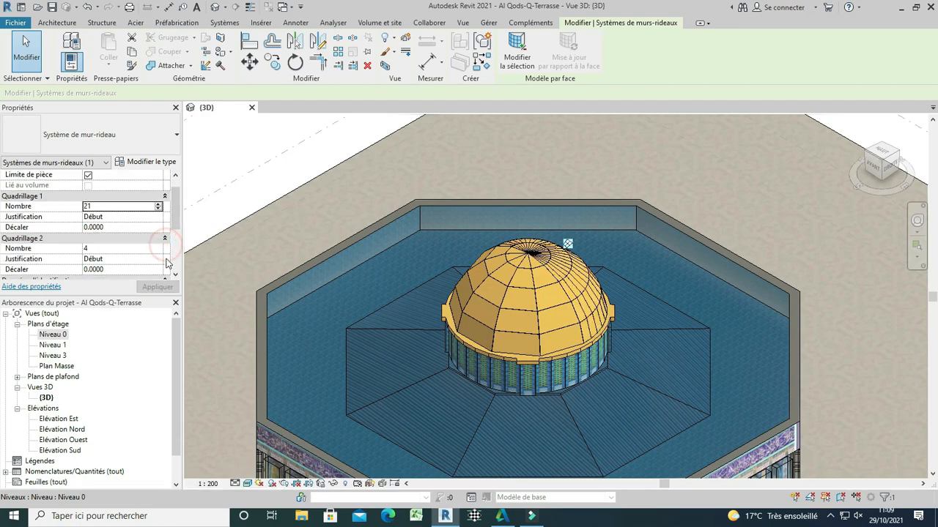
pyautogui.click(83, 246)
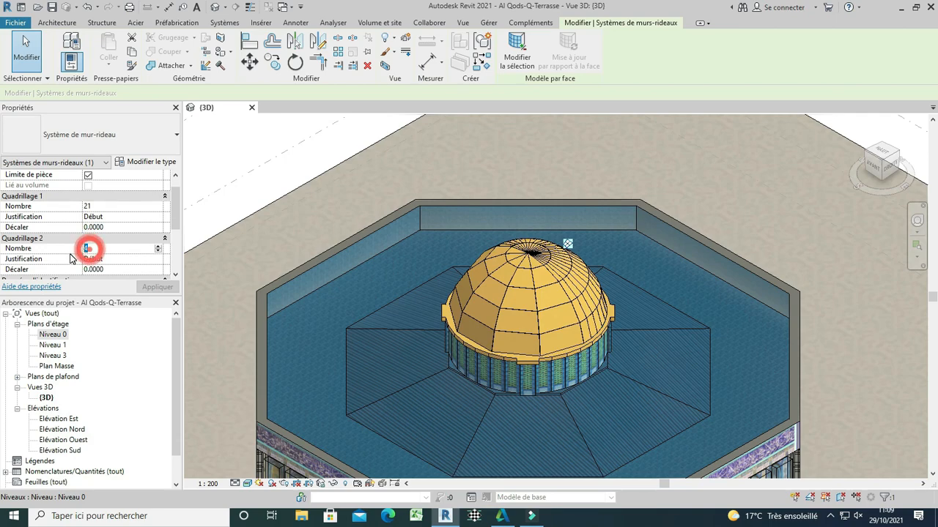
pyautogui.write('21')
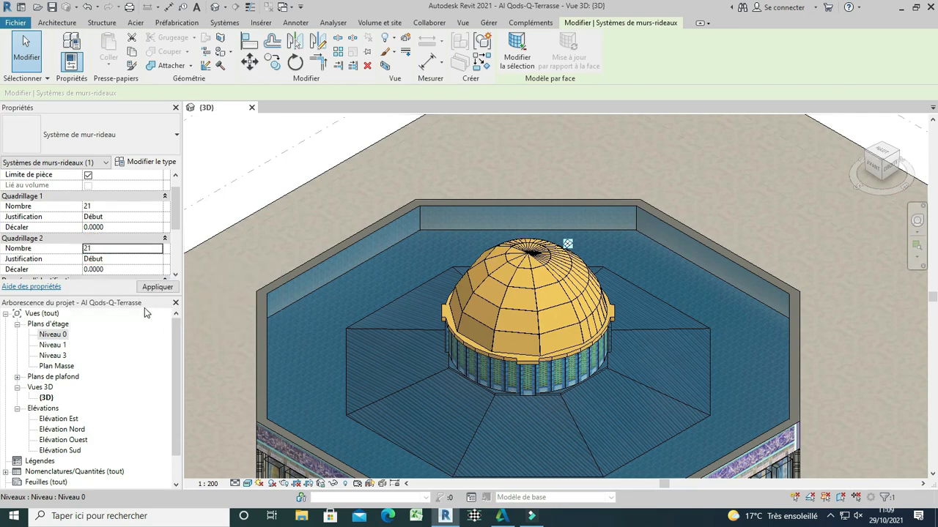
pyautogui.click(670, 189)
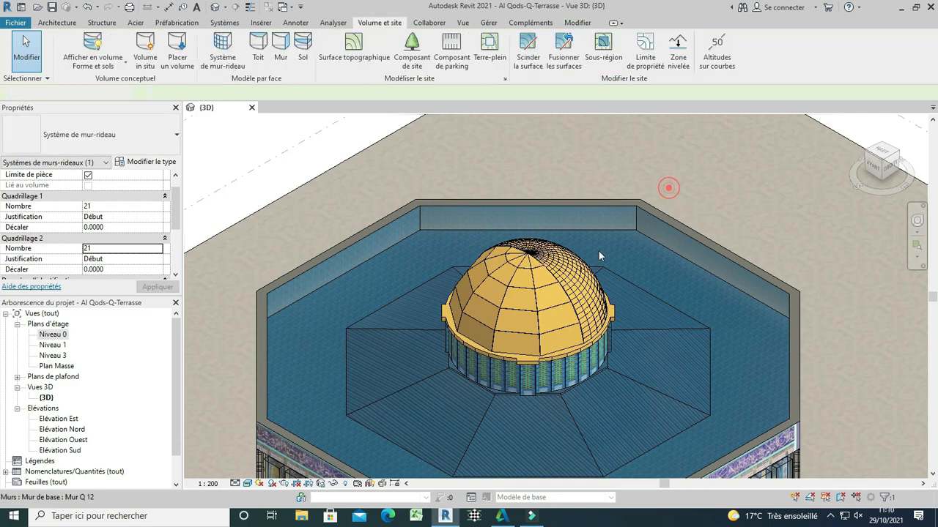
# Step: Give the dome's remaining curtain system 21 divisions in both Quadrillage 1 and Quadrillage 2, and apply
pyautogui.click(509, 282)
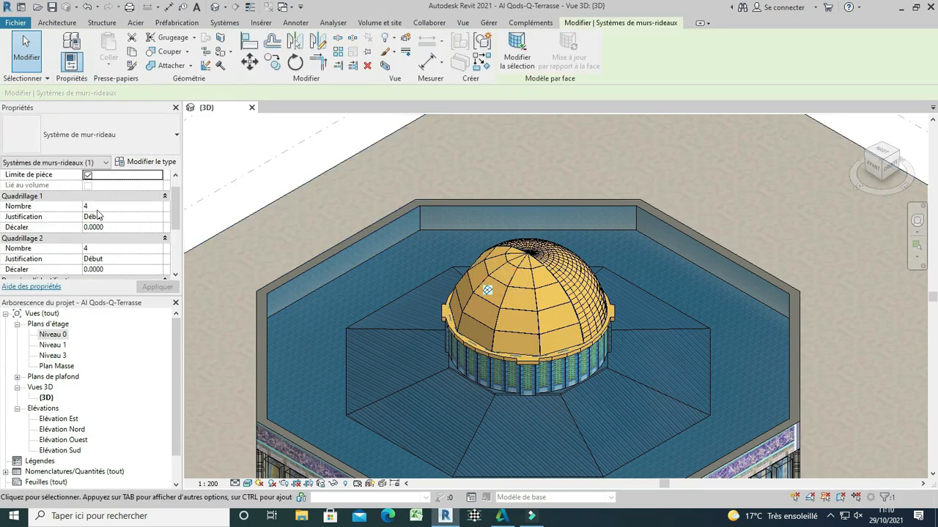
pyautogui.click(93, 208)
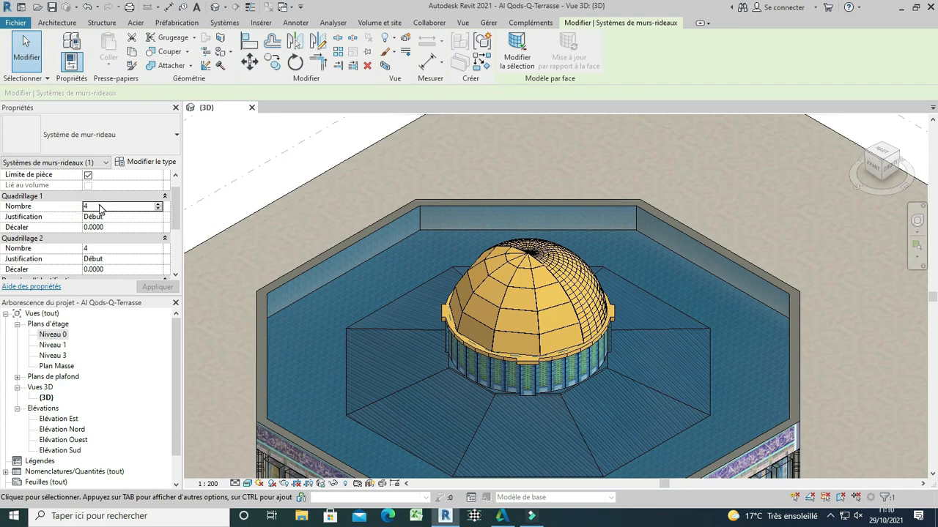
pyautogui.doubleClick(93, 206)
pyautogui.click(93, 248)
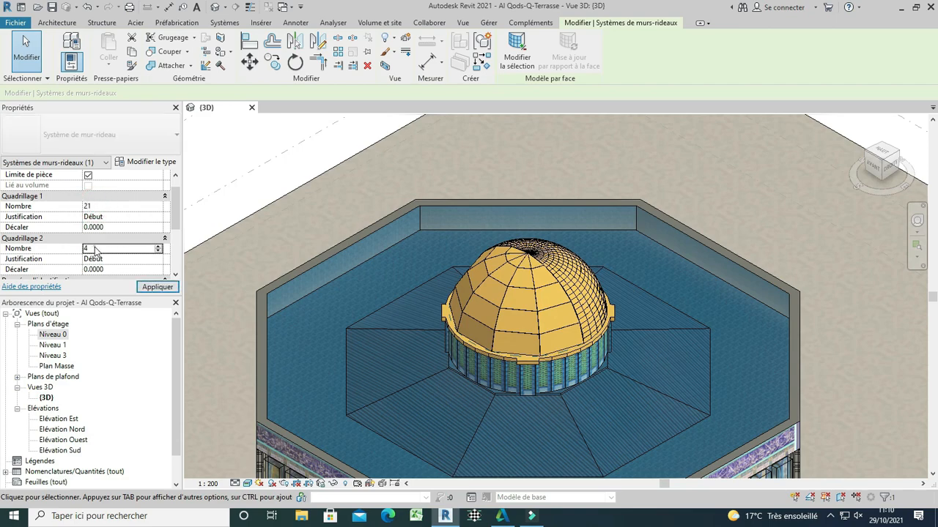
pyautogui.doubleClick(91, 249)
pyautogui.write('21')
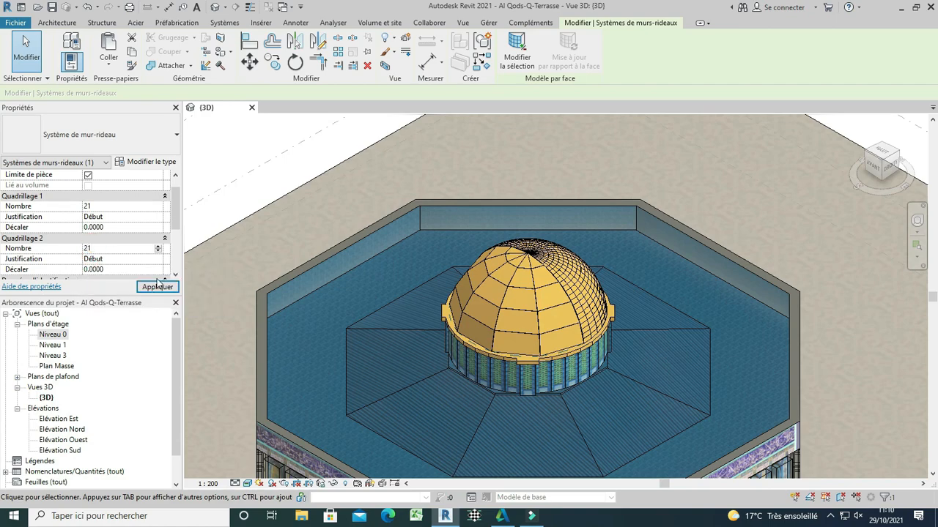
pyautogui.click(157, 287)
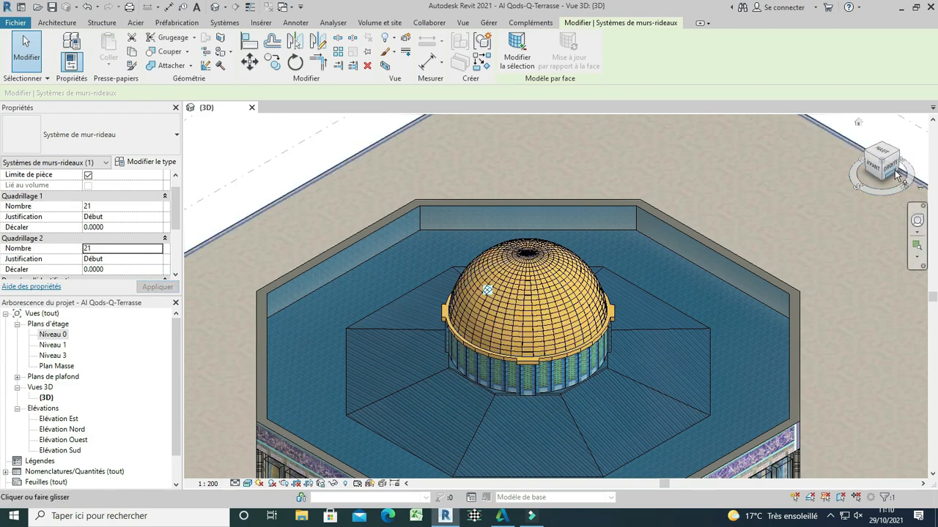
# Step: Start an in-place component in the Poteaux category from the right-side 3D view, accepting the name Poteaux 1
pyautogui.click(869, 187)
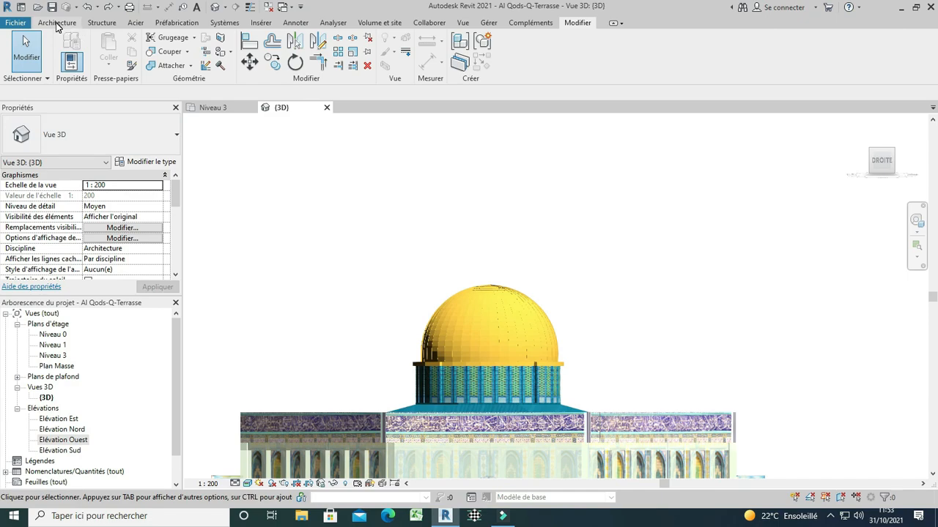
pyautogui.click(58, 23)
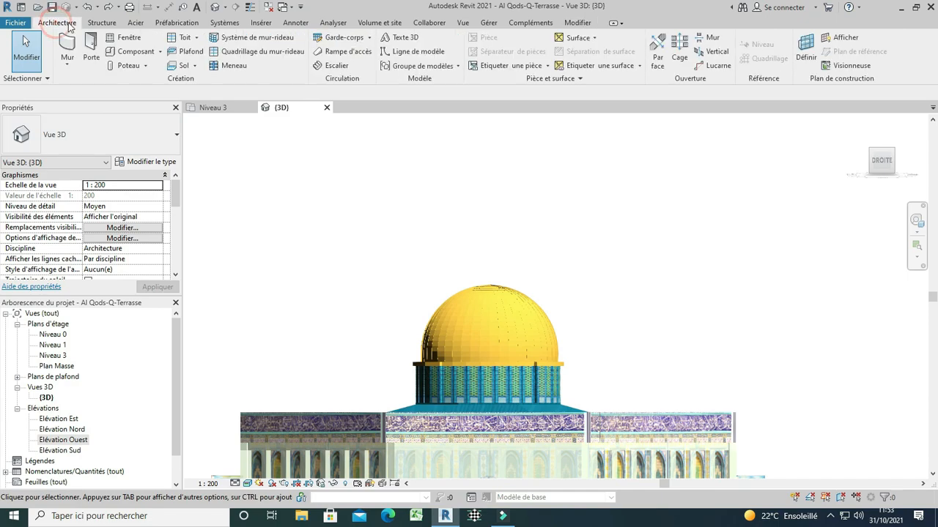
pyautogui.click(159, 52)
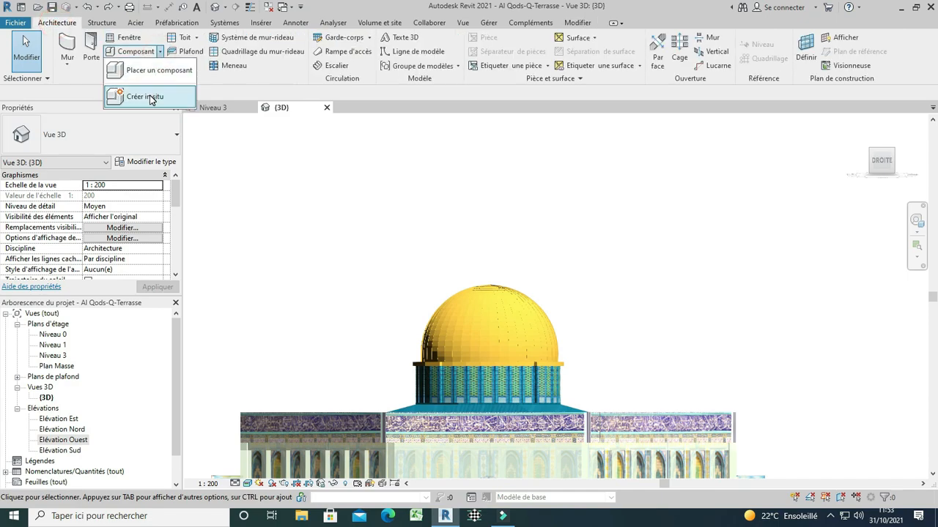
pyautogui.click(151, 96)
pyautogui.scroll(-4, 471, 232)
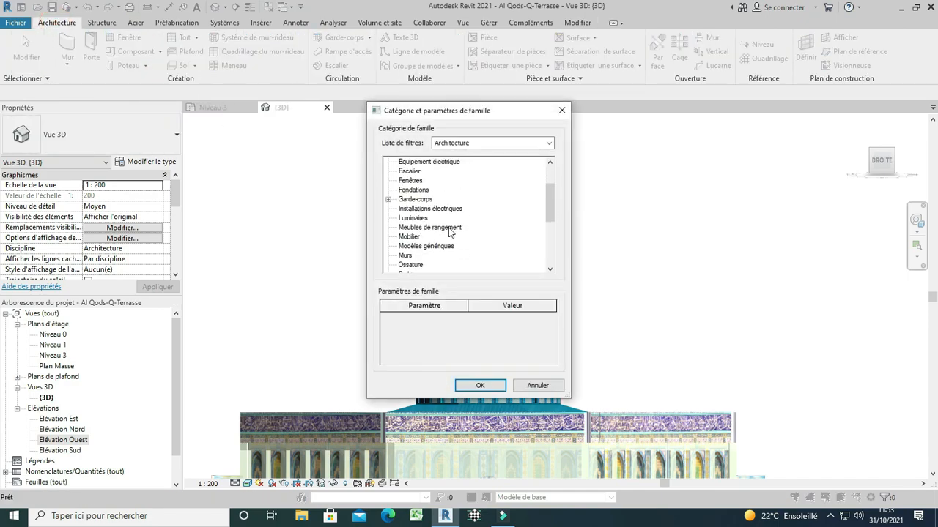
pyautogui.scroll(-1, 439, 241)
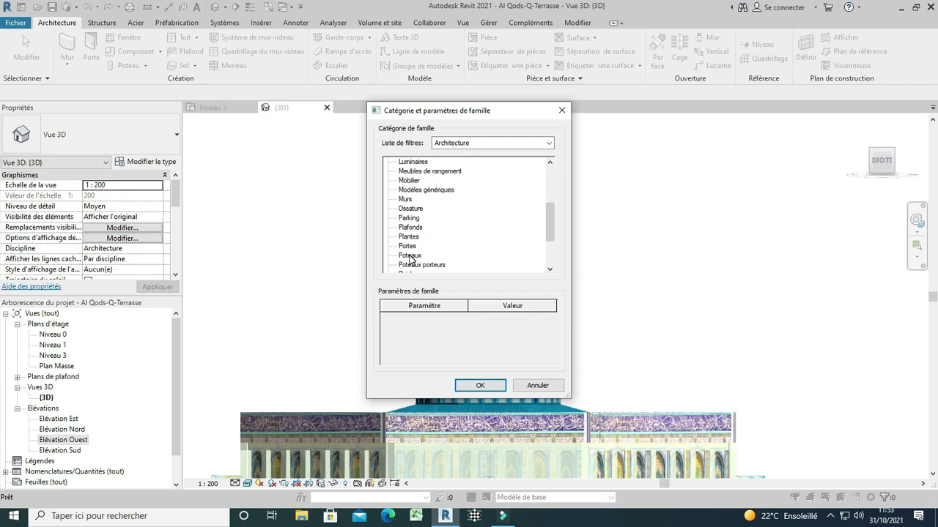
pyautogui.click(479, 386)
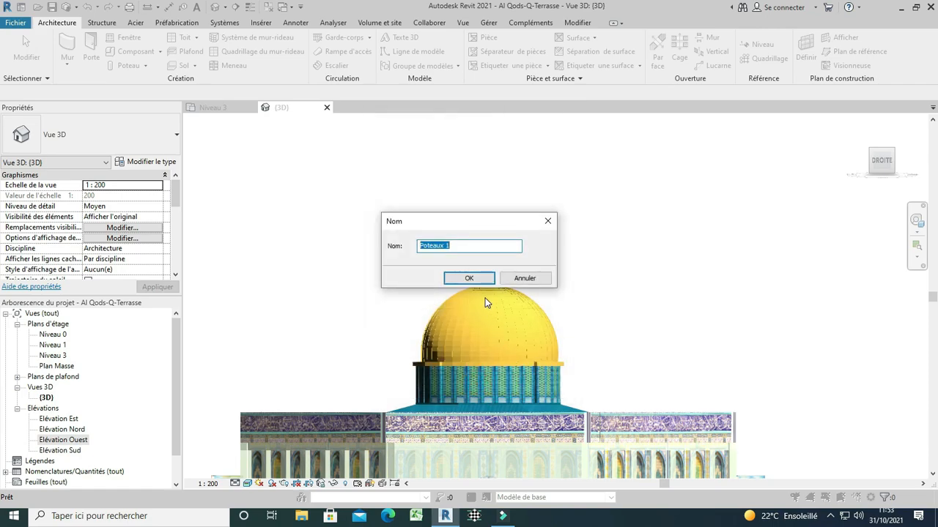
pyautogui.click(469, 278)
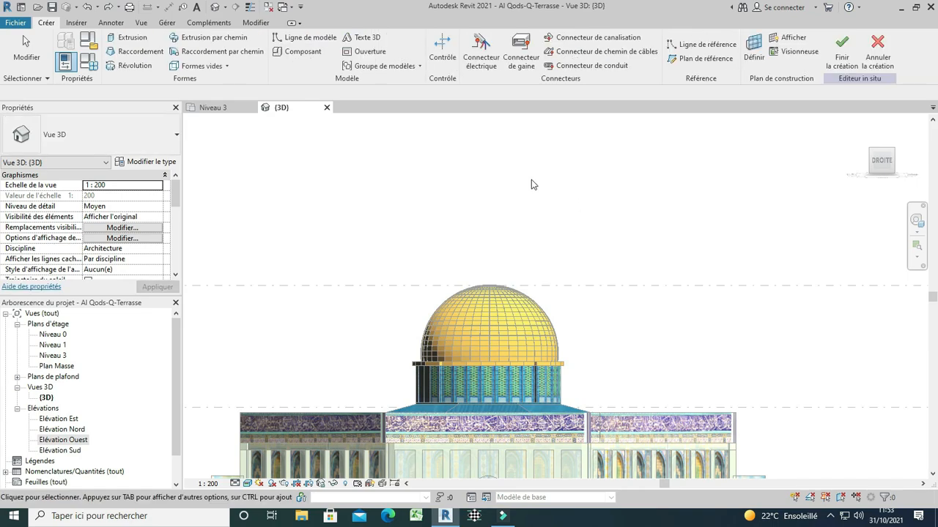
# Step: Define the component's work plane by picking a plane on the building's facade band, centred below the dome
pyautogui.click(753, 48)
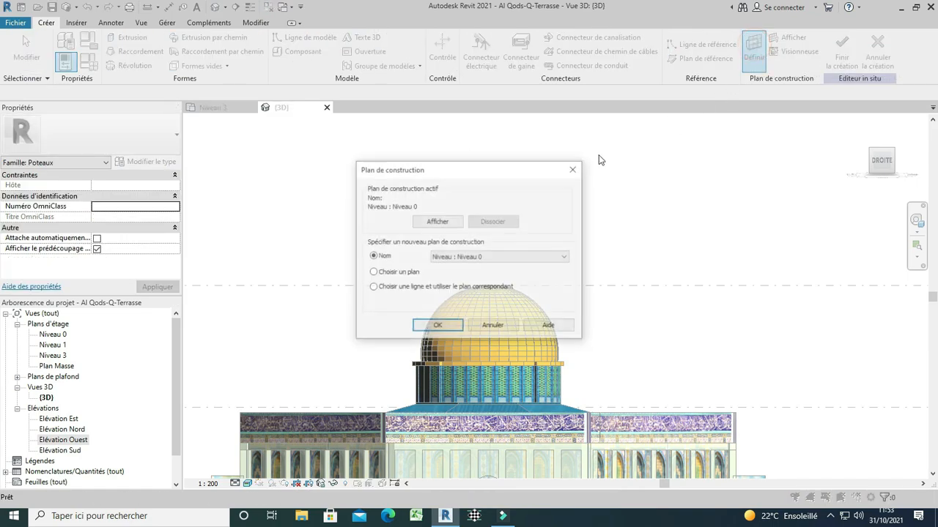
pyautogui.click(437, 326)
pyautogui.scroll(-3, 488, 253)
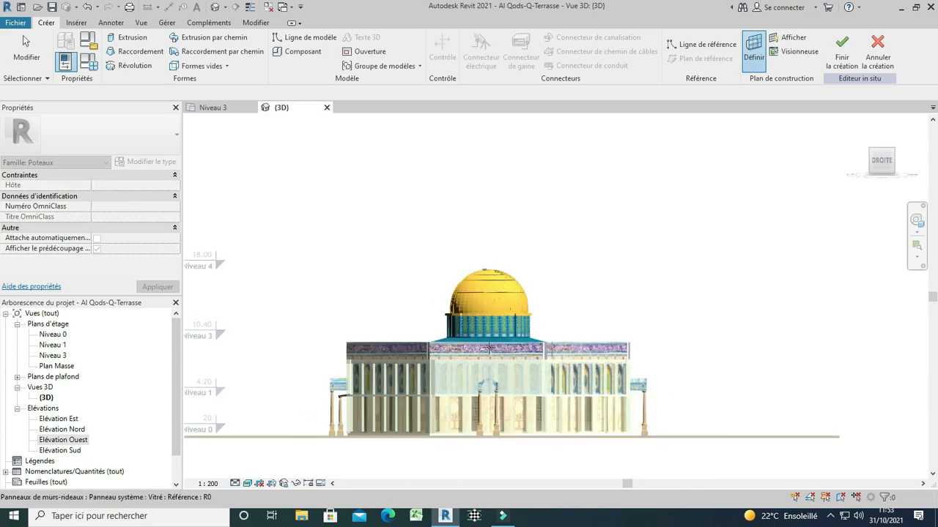
pyautogui.click(488, 349)
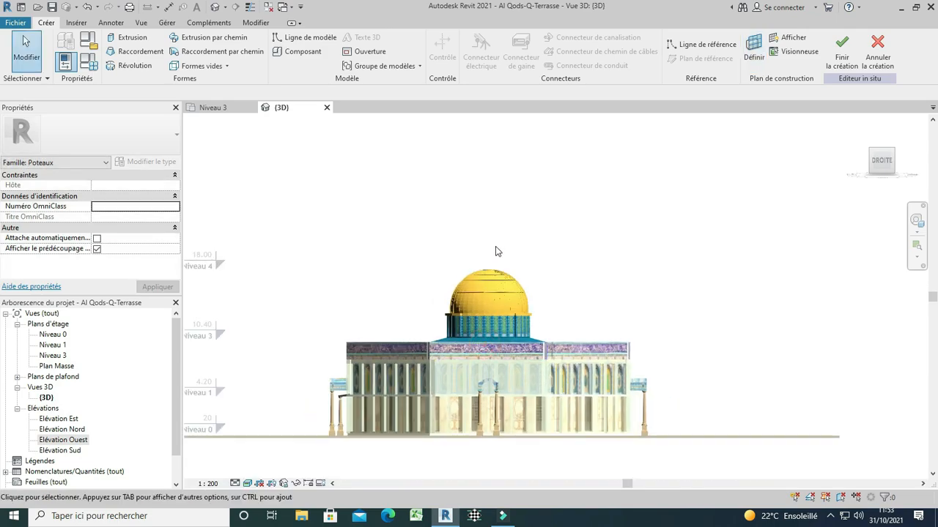
pyautogui.scroll(4, 492, 257)
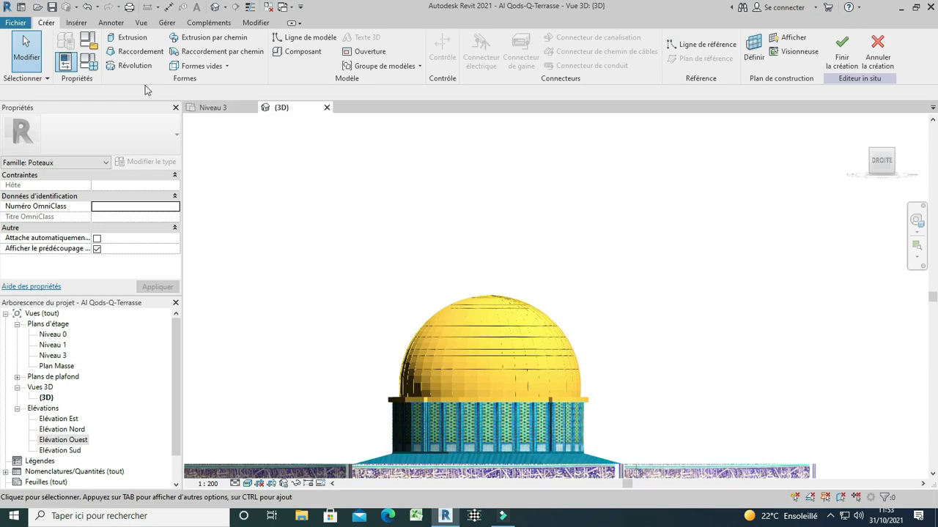
# Step: Start a revolution and sketch a vertical contour line about 4.20 m high from the dome's apex
pyautogui.click(120, 67)
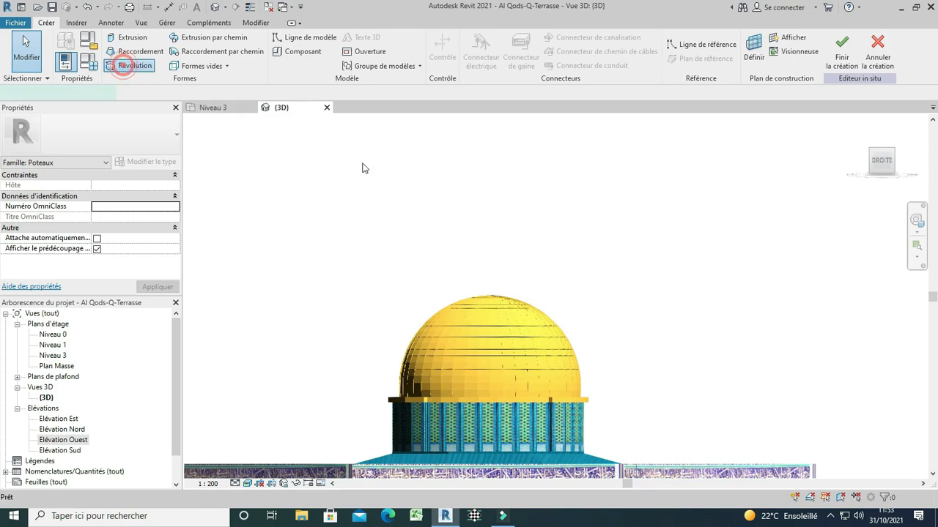
pyautogui.click(486, 297)
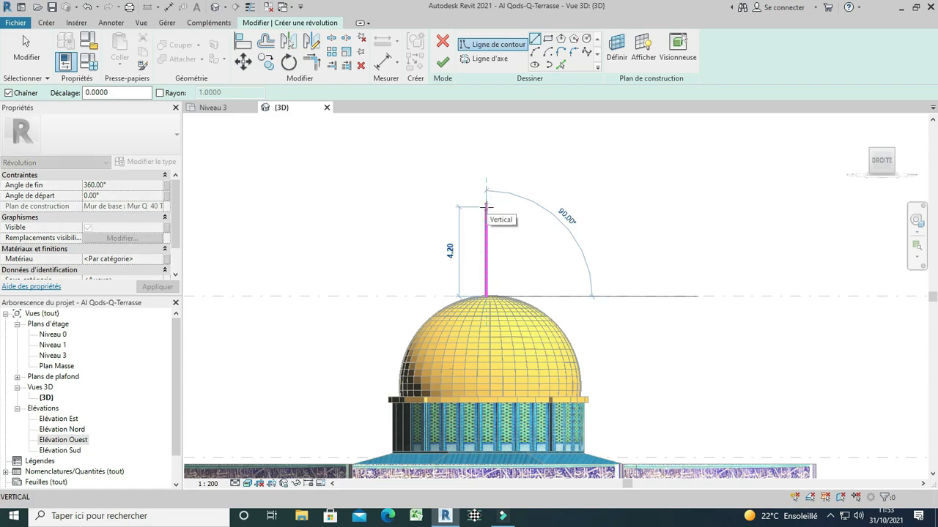
pyautogui.click(485, 207)
pyautogui.scroll(4, 489, 287)
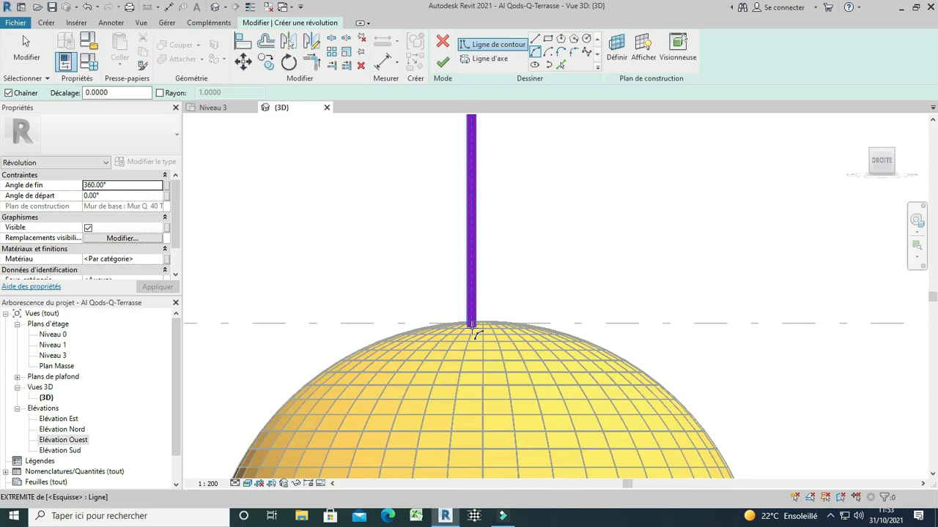
# Step: Sketch three outward-bulging arcs up the right side of the vertical line, with radii from about 51 cm at the base to 38 cm at the top
pyautogui.click(472, 325)
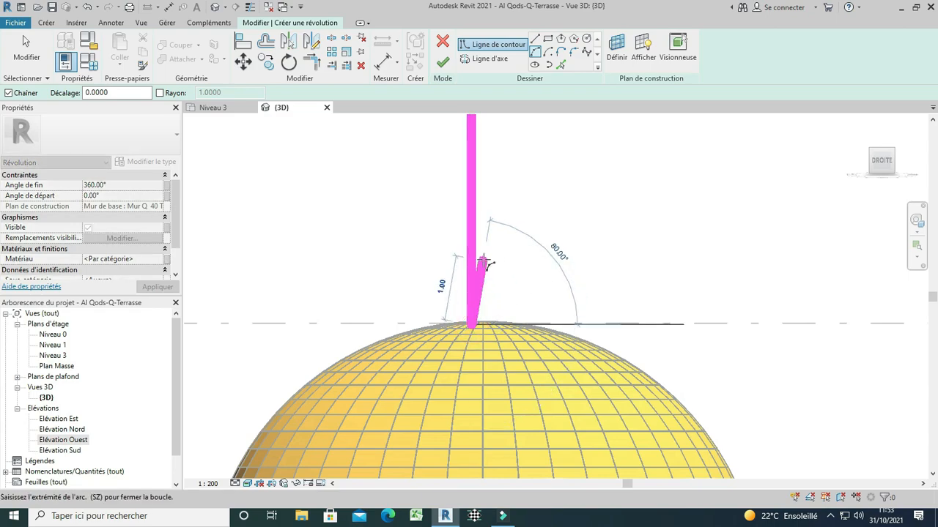
pyautogui.click(481, 259)
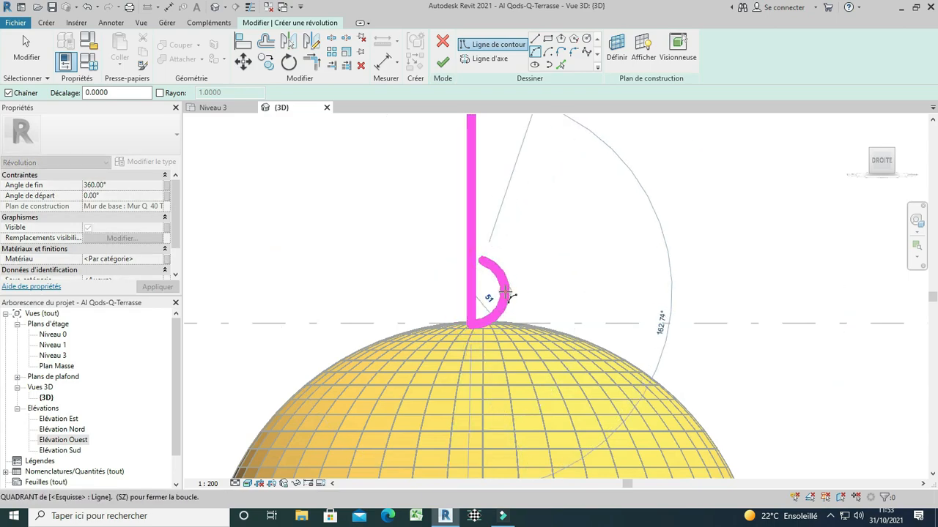
pyautogui.click(507, 294)
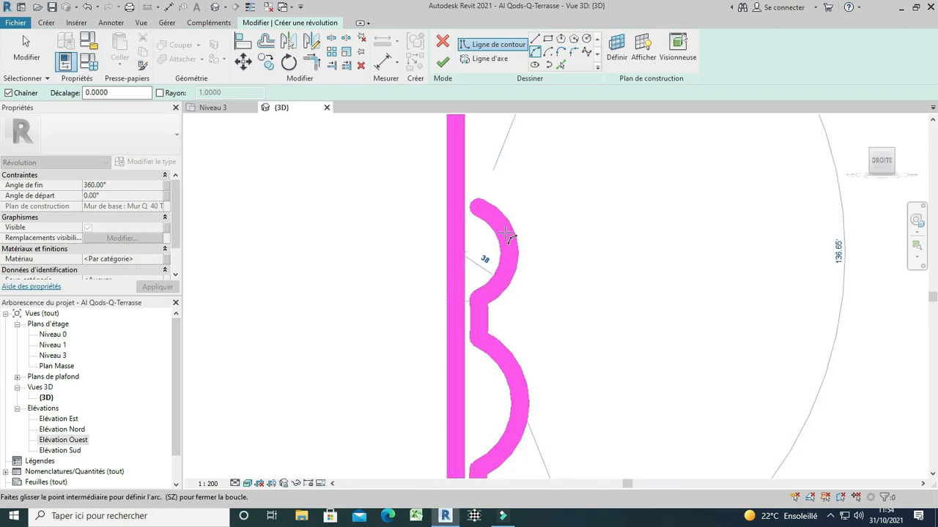
pyautogui.click(500, 226)
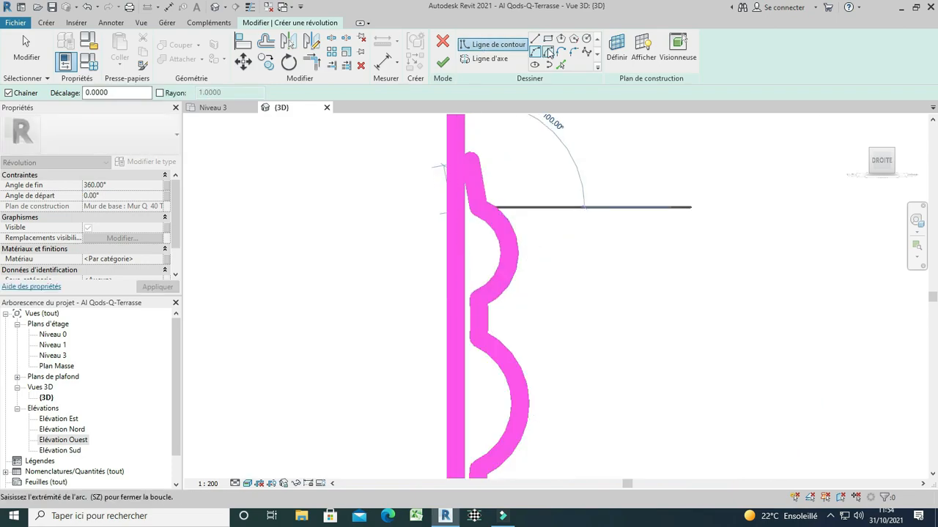
# Step: Close the finial profile with a vertical line up to the first line's height and a horizontal line about 17 cm long
pyautogui.click(536, 39)
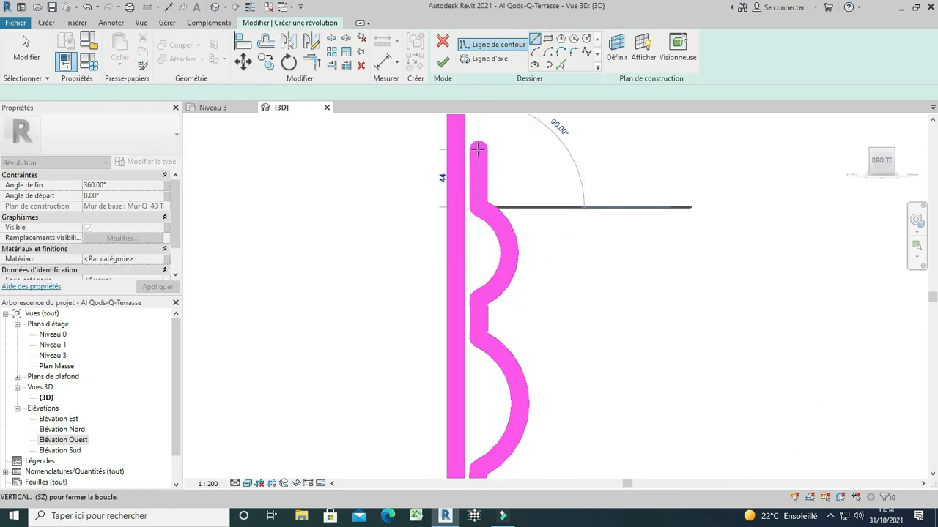
pyautogui.scroll(-3, 477, 140)
pyautogui.scroll(3, 440, 191)
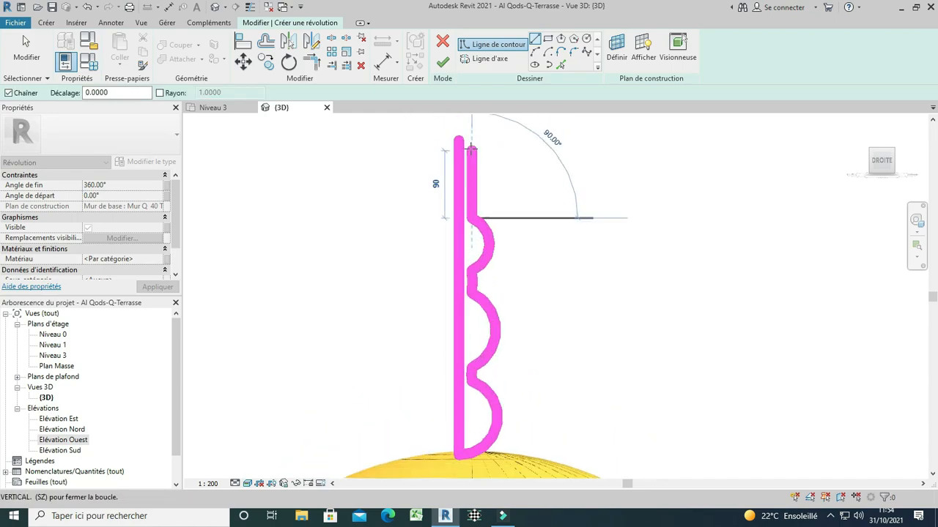
pyautogui.scroll(2, 472, 141)
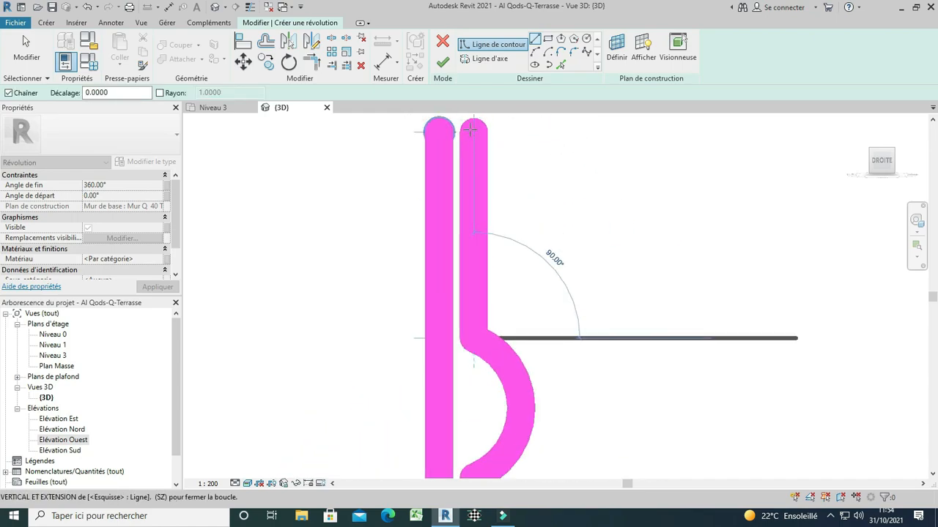
pyautogui.click(471, 130)
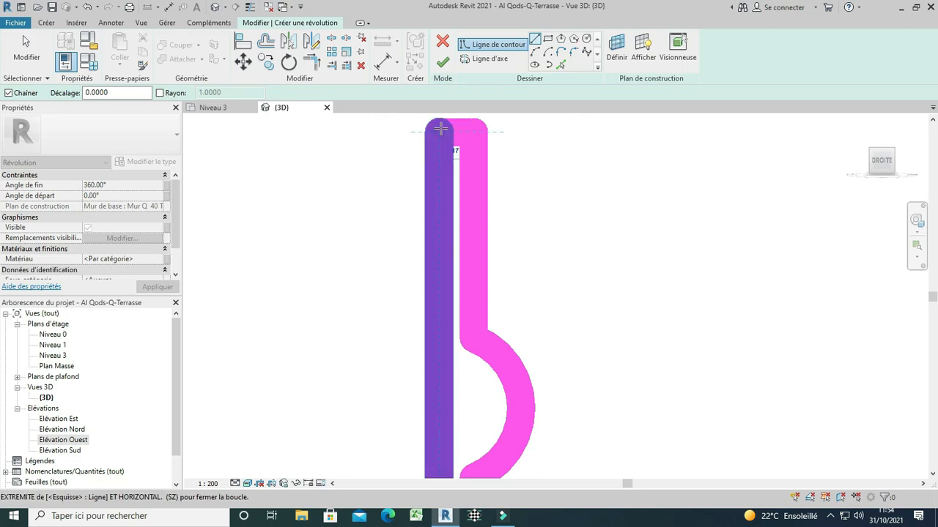
pyautogui.click(440, 129)
pyautogui.scroll(-4, 445, 183)
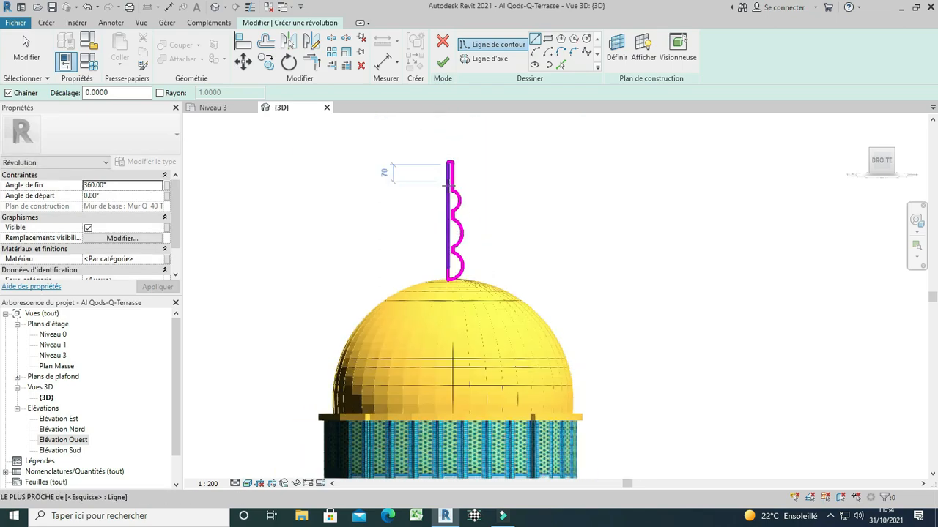
pyautogui.scroll(2, 447, 184)
pyautogui.press('Escape')
pyautogui.press('Escape')
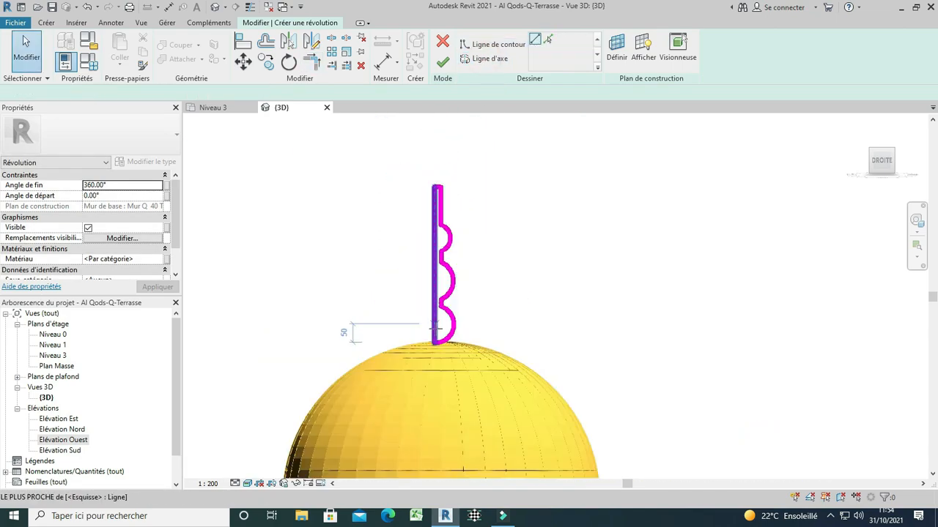
# Step: Draw the revolution's axis line along the profile's 4.20 m vertical edge, from its base to its top
pyautogui.click(435, 343)
pyautogui.click(434, 187)
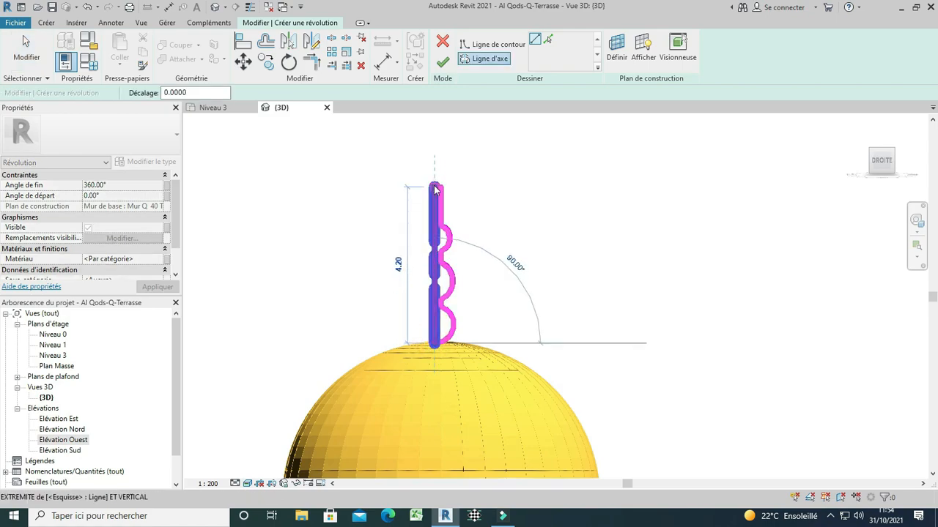
pyautogui.press('Escape')
pyautogui.press('Escape')
# Step: Finish the 360° revolution sketch and complete the in-place component
pyautogui.scroll(-4, 443, 196)
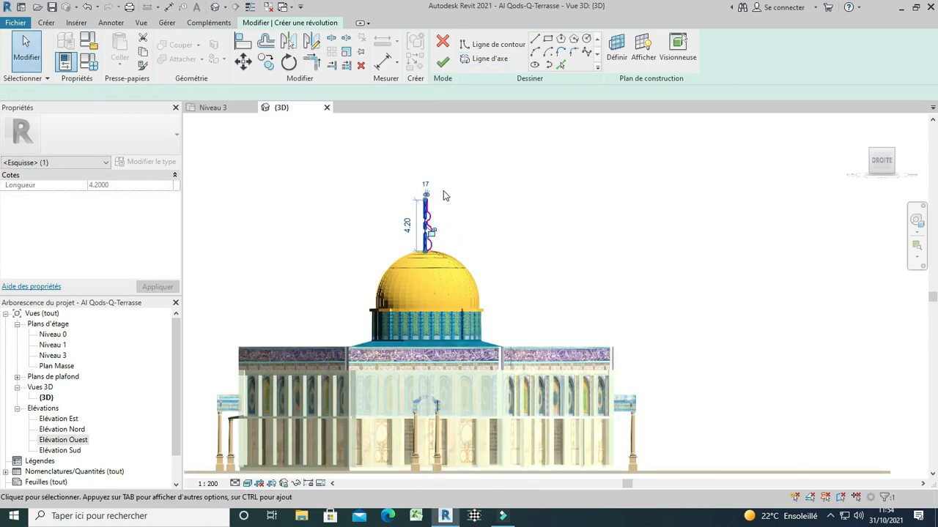
pyautogui.press('Escape')
pyautogui.scroll(-2, 465, 183)
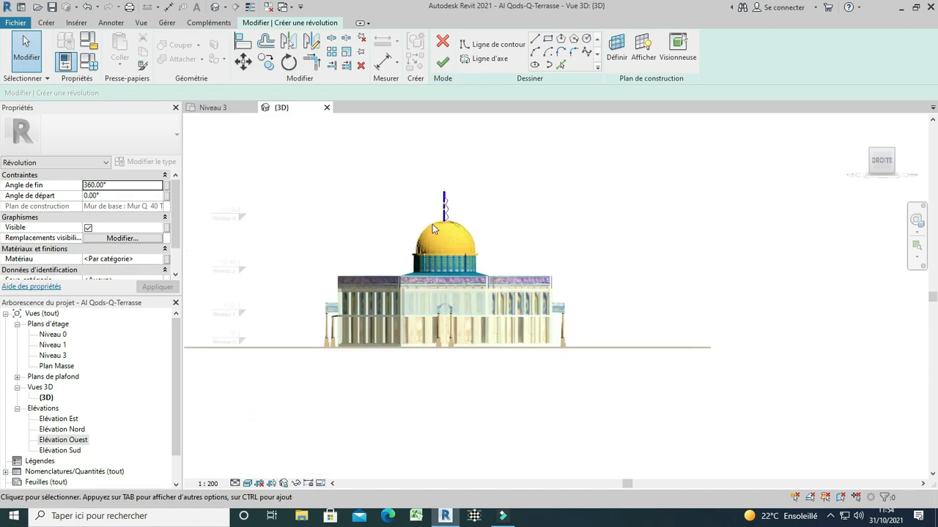
pyautogui.click(448, 66)
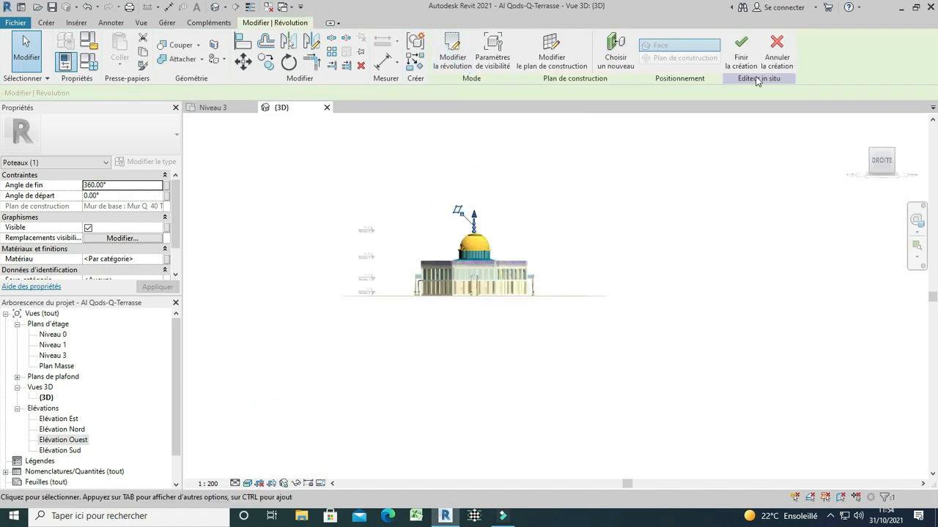
pyautogui.click(739, 43)
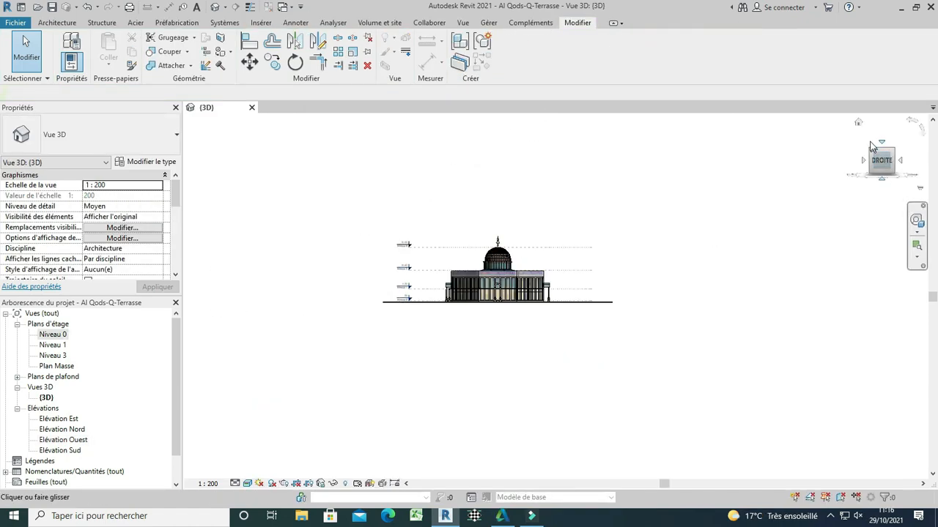
# Step: Start an in-place mass above the golden finial, accepting the name Volume 2
pyautogui.click(859, 126)
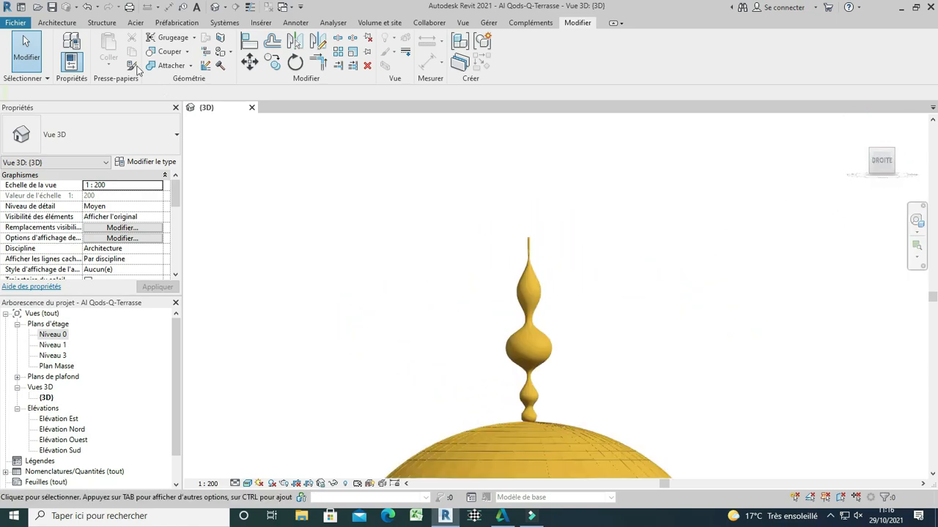
pyautogui.click(377, 24)
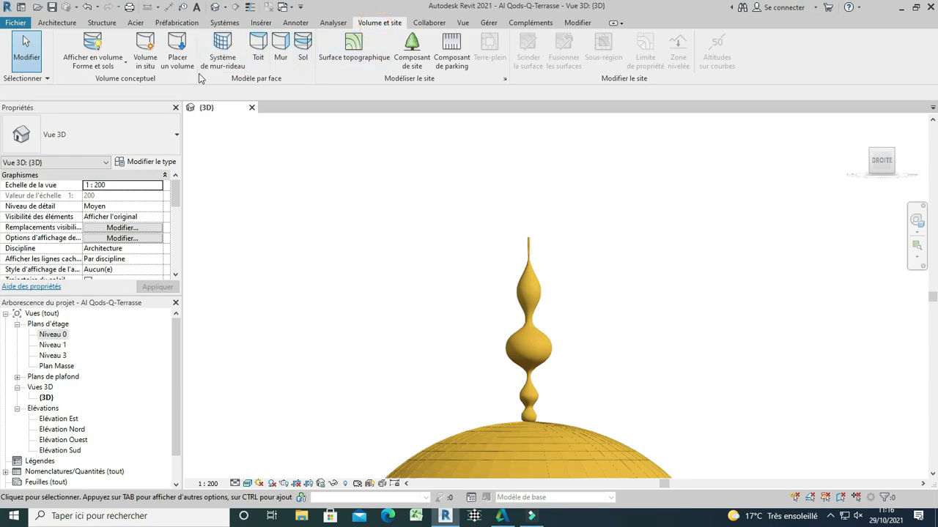
pyautogui.click(144, 64)
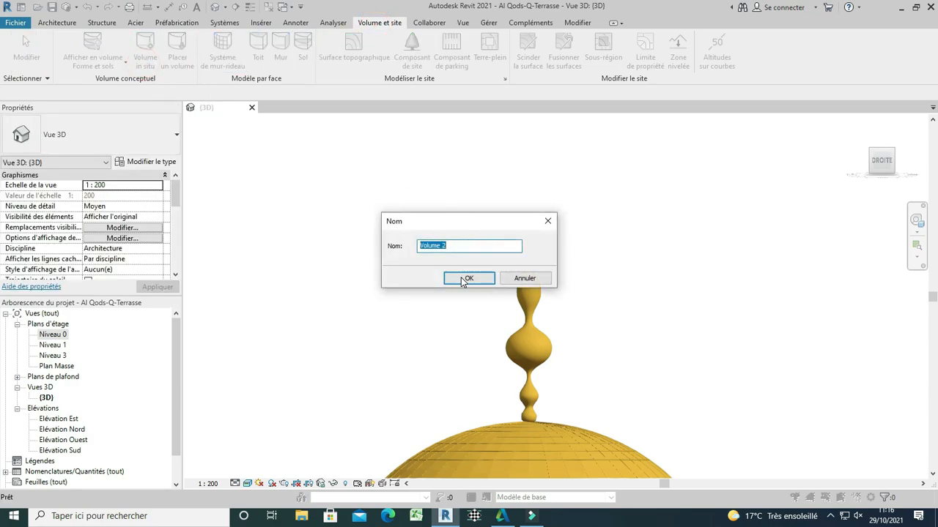
pyautogui.click(467, 278)
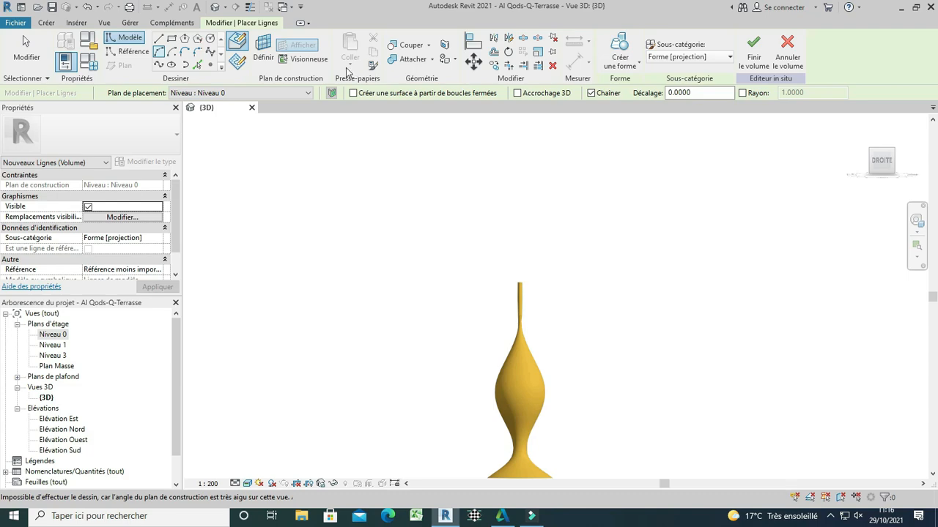
# Step: Set the mass's work plane by picking the facade wall band below the dome
pyautogui.click(263, 48)
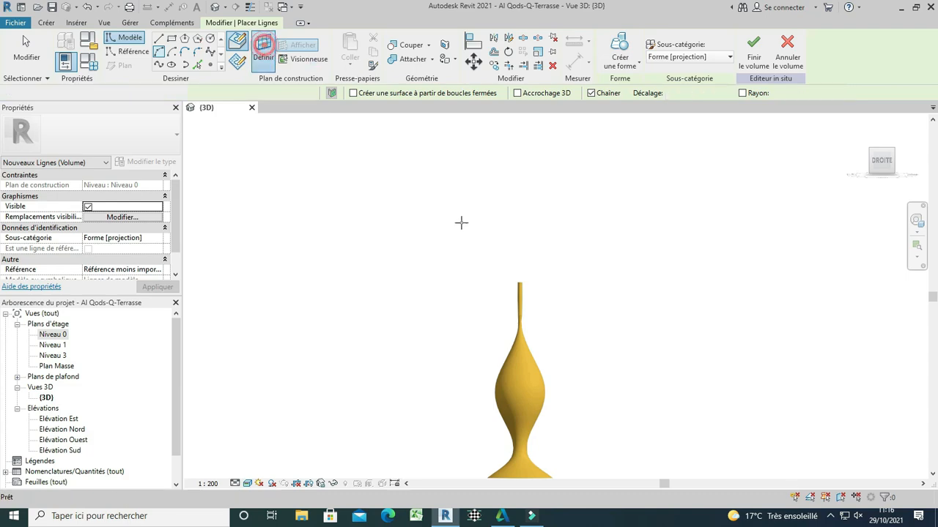
pyautogui.scroll(-3, 494, 260)
pyautogui.scroll(-5, 493, 259)
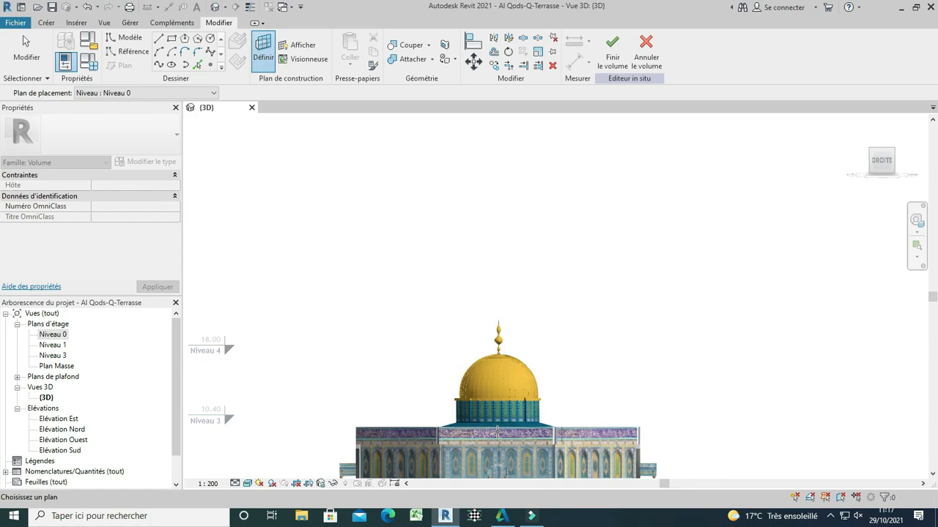
pyautogui.click(496, 431)
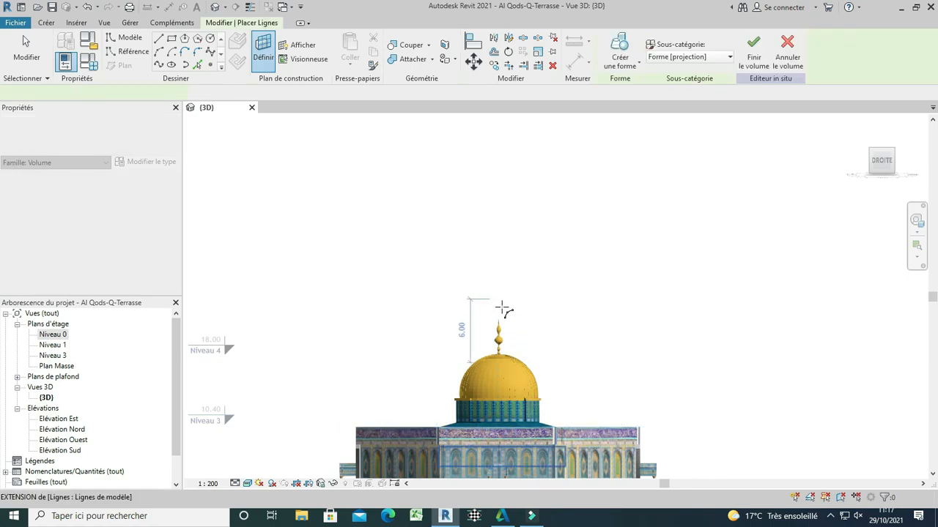
# Step: Draw a three-point arc of about 21 cm radius resting on the finial's tip, open toward the upper right
pyautogui.scroll(5, 501, 315)
pyautogui.scroll(3, 493, 342)
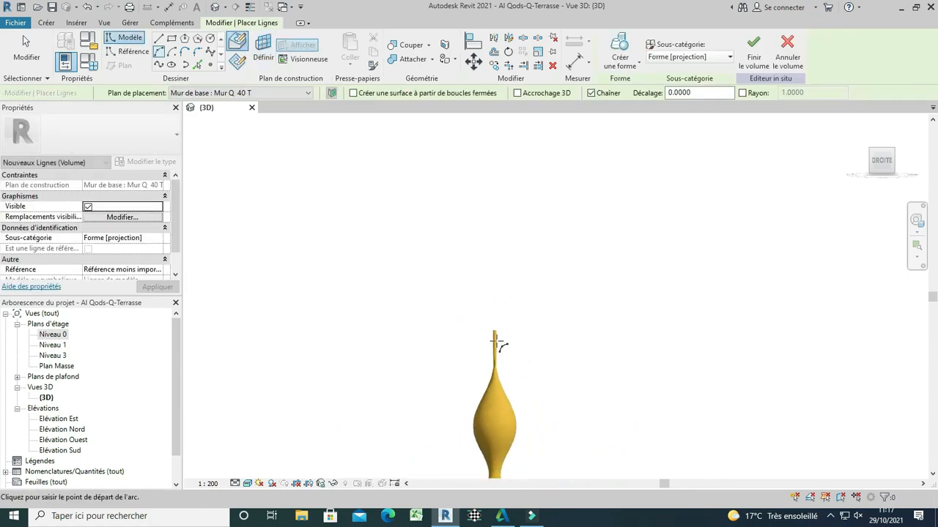
pyautogui.click(523, 307)
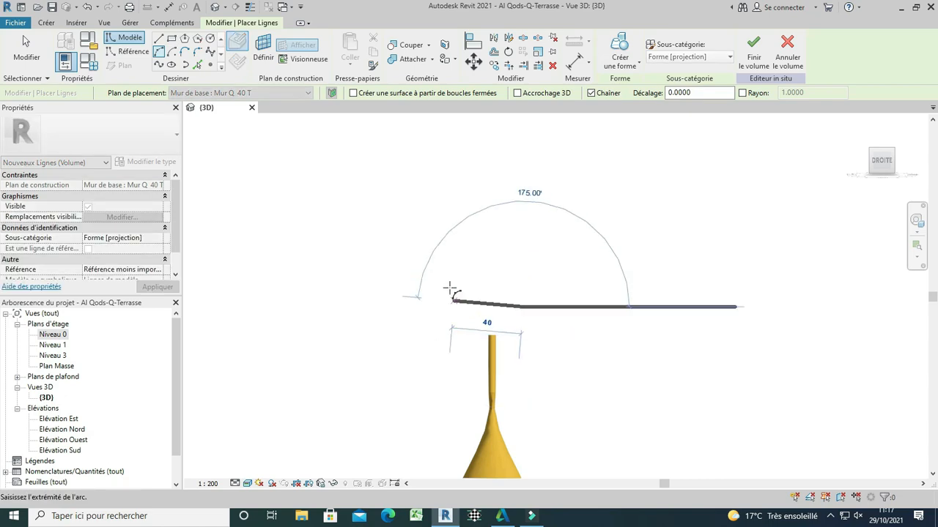
pyautogui.click(466, 269)
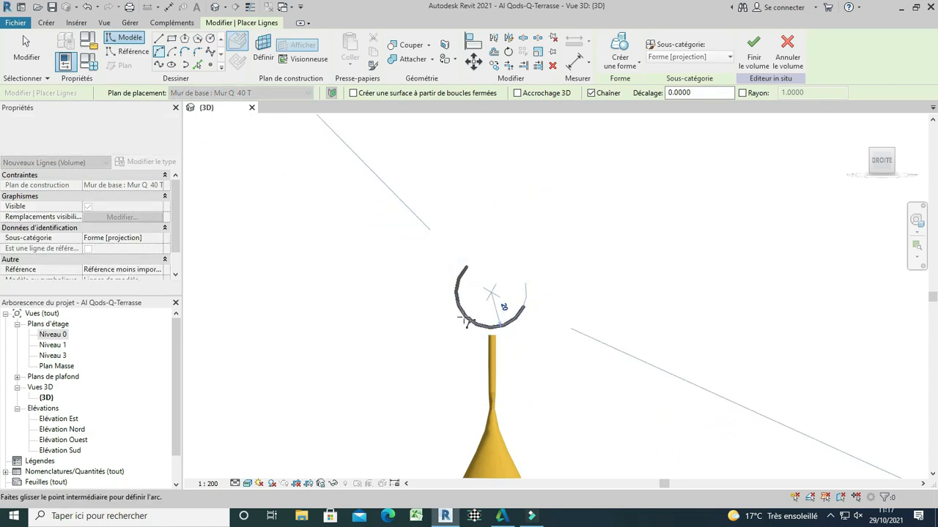
pyautogui.click(456, 318)
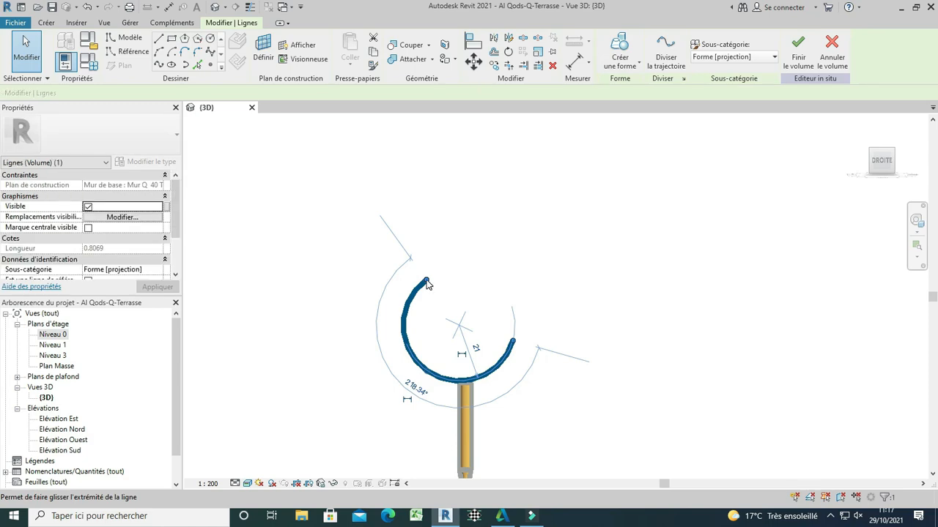
# Step: Extend the arc's upper end around to the right, leaving a small opening for a crescent
pyautogui.moveTo(427, 279); pyautogui.dragTo(502, 291)
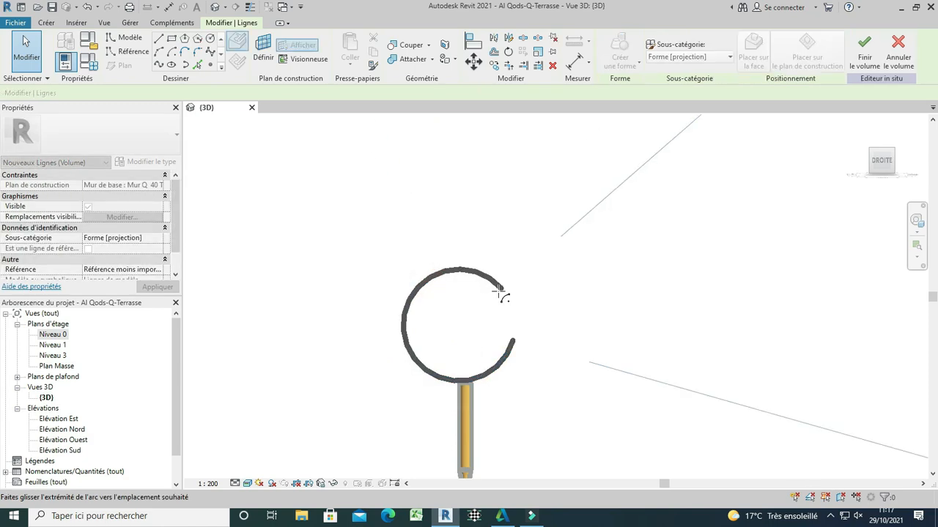
pyautogui.press('o')
pyautogui.press('f')
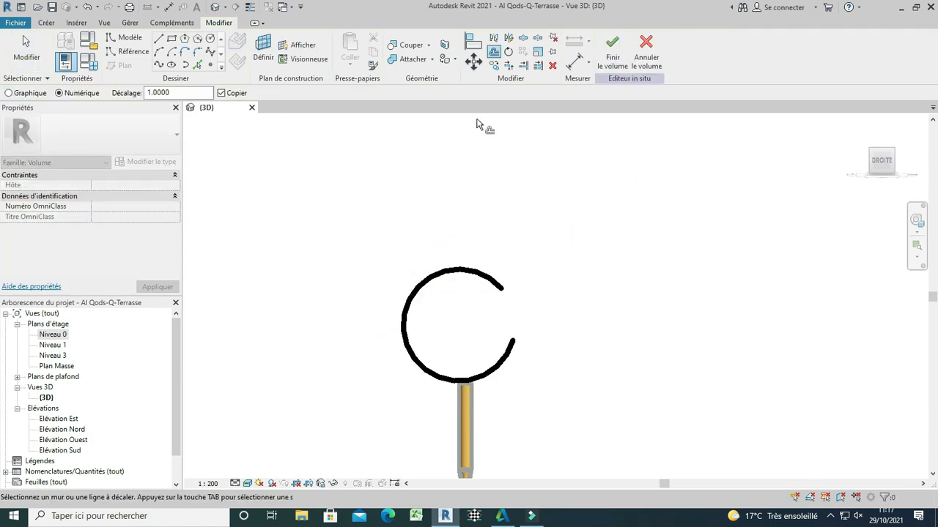
# Step: Draw the crescent's inner arc between the two ends of the outer arc, with a radius of about 18 cm
pyautogui.click(159, 51)
pyautogui.click(513, 340)
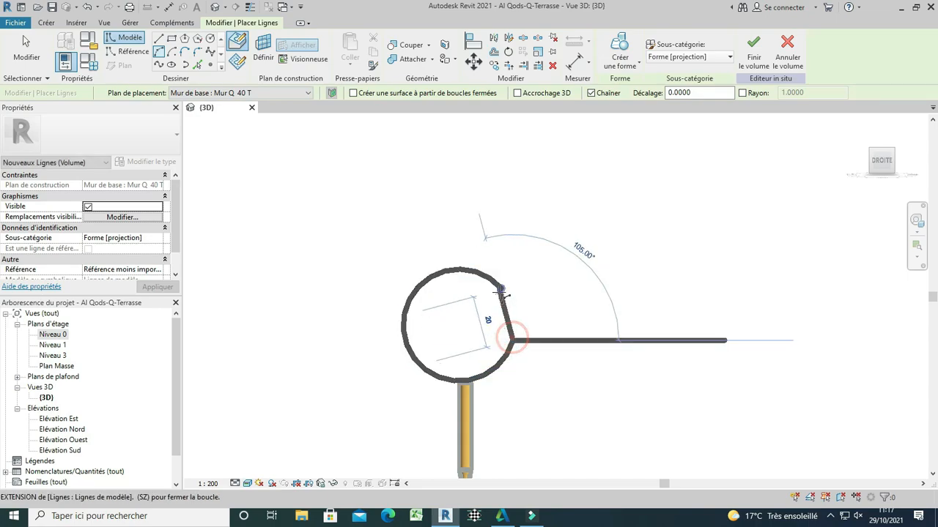
pyautogui.click(501, 291)
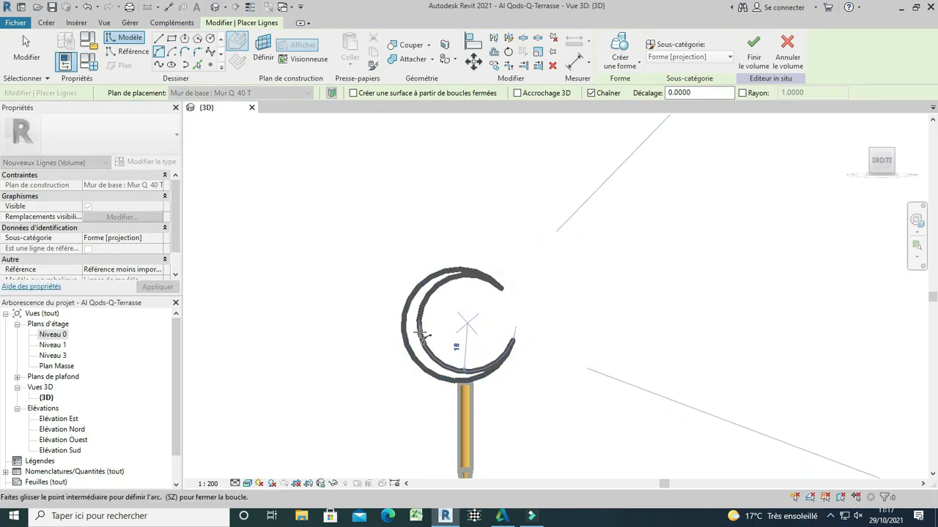
# Step: Create a solid form from the crescent's two arcs and finish the in-place mass
pyautogui.moveTo(415, 278); pyautogui.dragTo(522, 198)
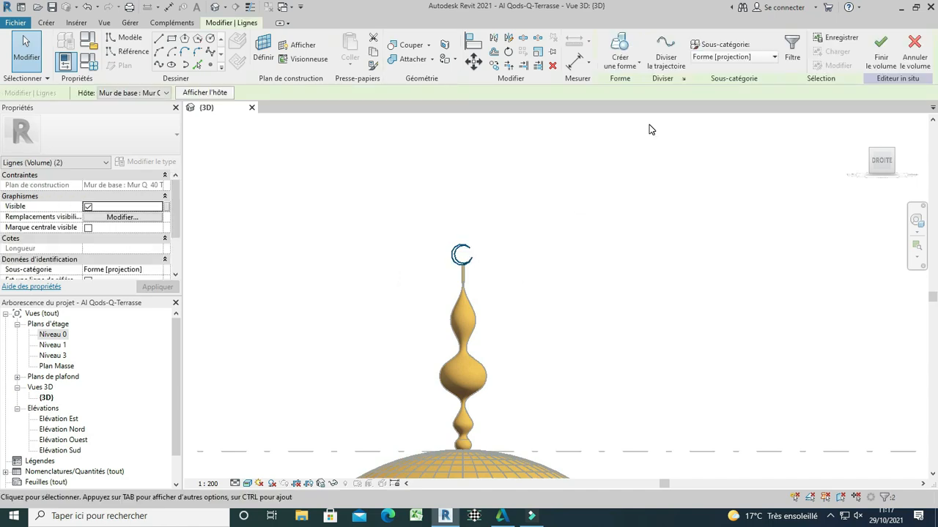
pyautogui.click(636, 64)
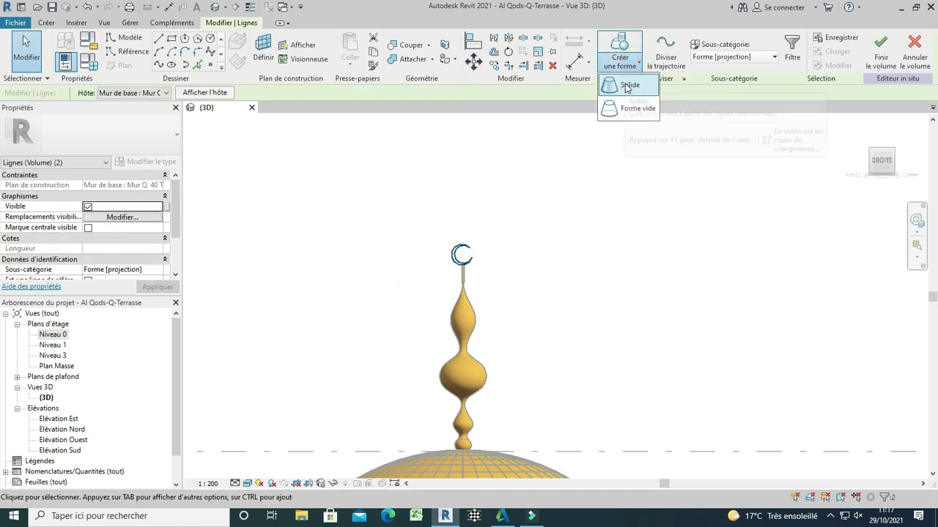
pyautogui.click(630, 84)
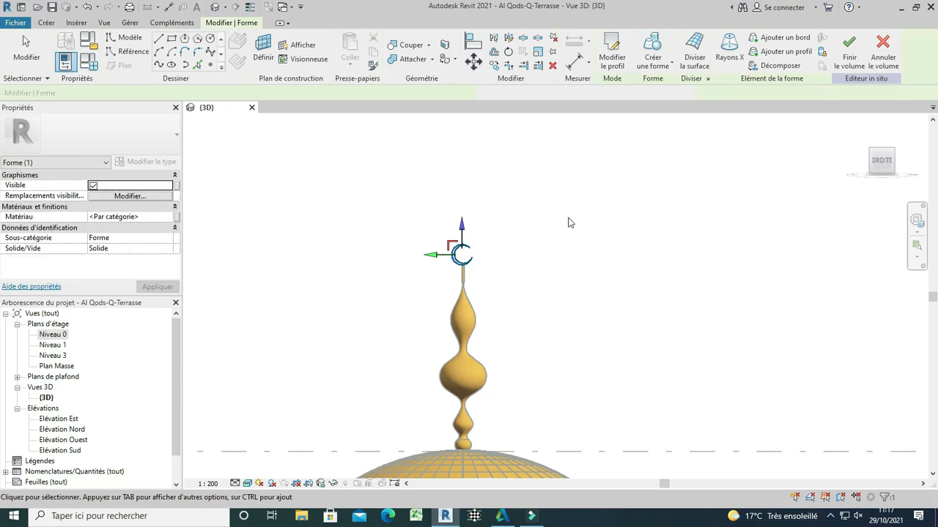
pyautogui.scroll(-3, 594, 249)
pyautogui.scroll(-3, 519, 247)
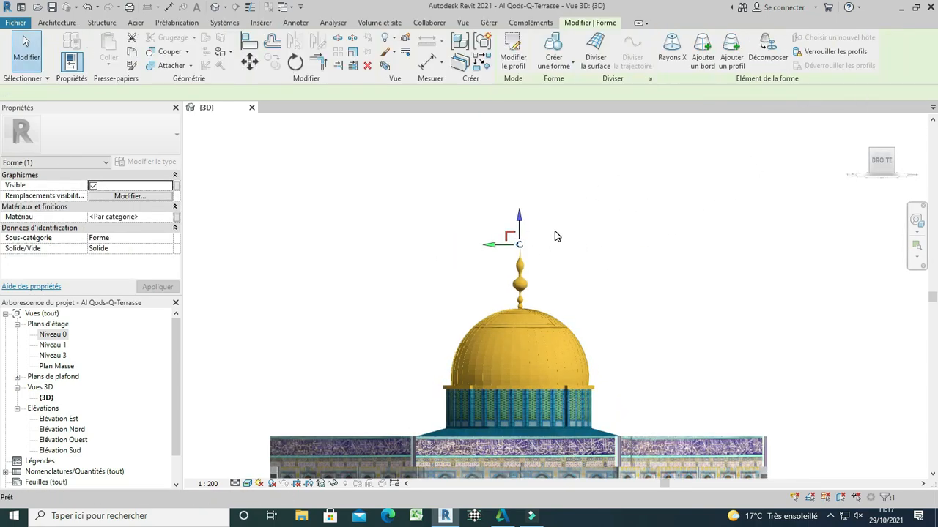
pyautogui.scroll(-5, 533, 236)
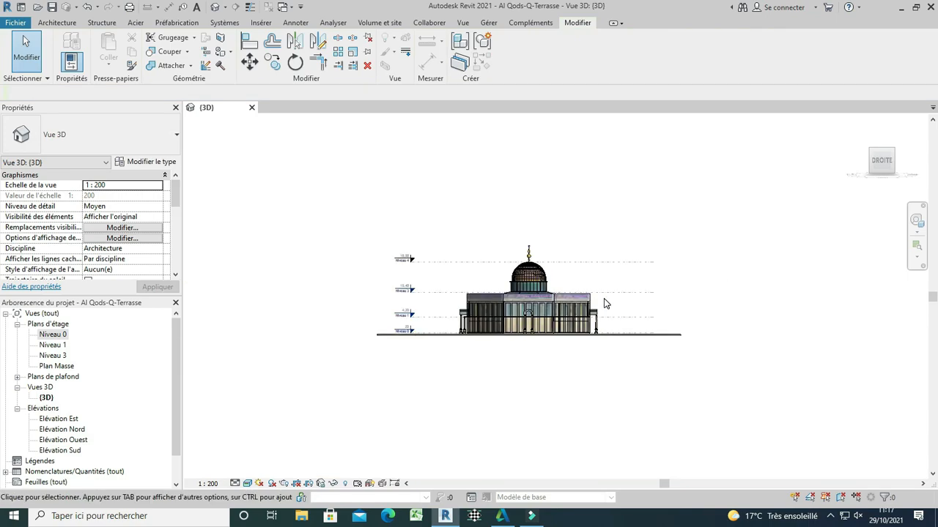
pyautogui.scroll(5, 513, 242)
pyautogui.scroll(-3, 499, 226)
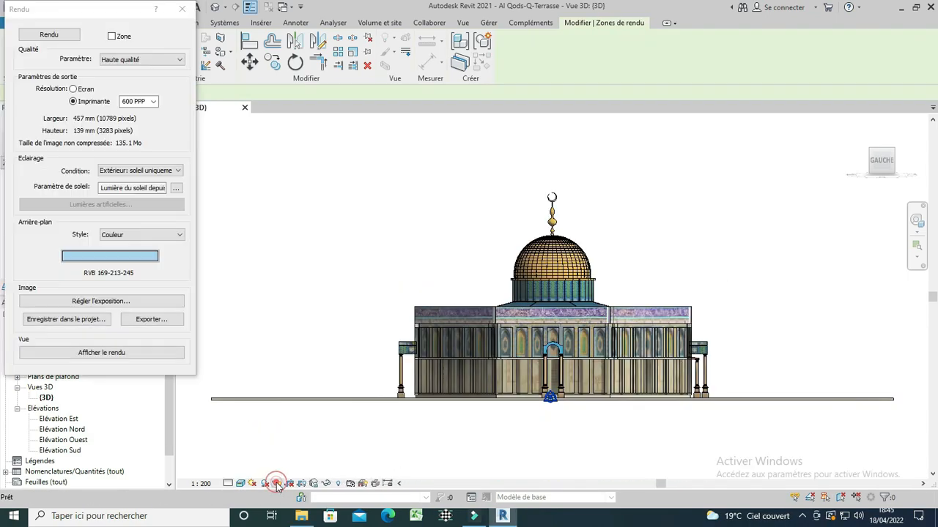
# Step: Open the rendering settings, turn on the render region and fit it around the building with clearance above the crescent
pyautogui.click(277, 483)
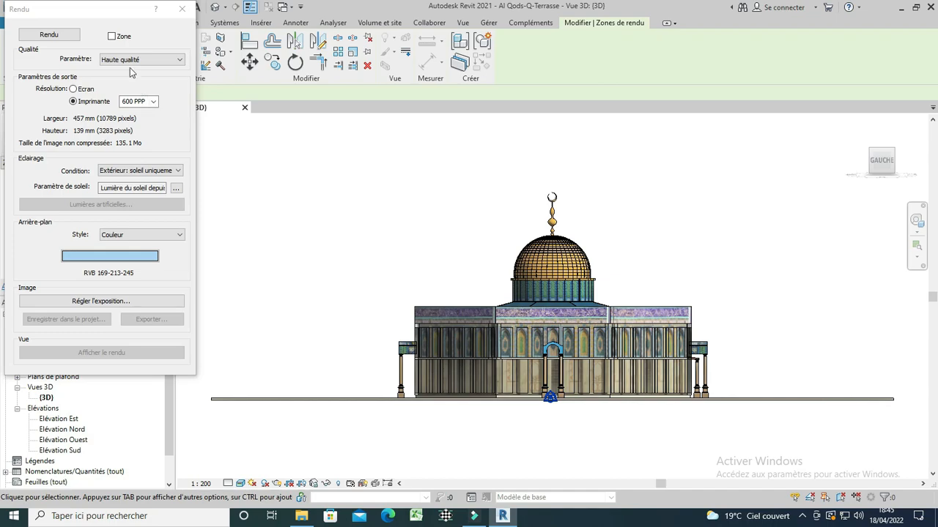
pyautogui.click(112, 36)
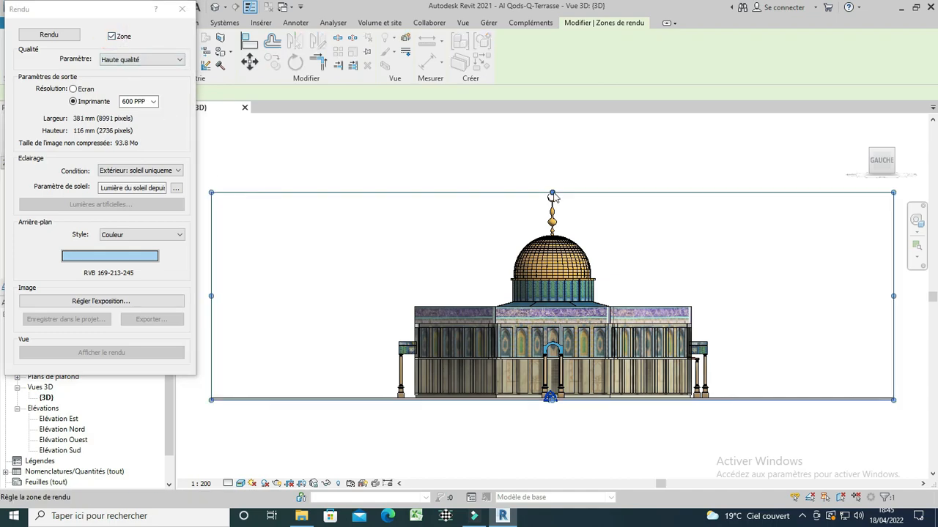
pyautogui.moveTo(551, 193); pyautogui.dragTo(554, 139)
# Step: Lighten the render's background colour to RGB 187-221-247
pyautogui.click(109, 258)
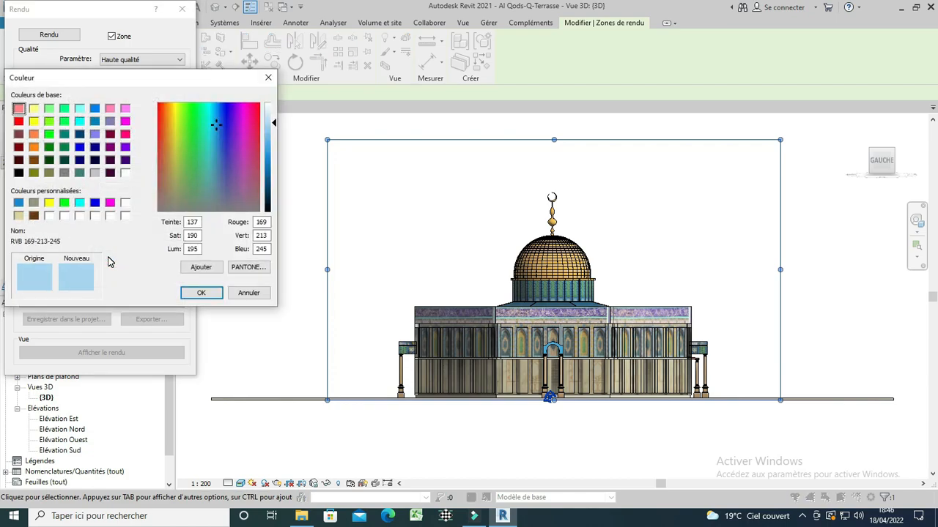
pyautogui.click(271, 119)
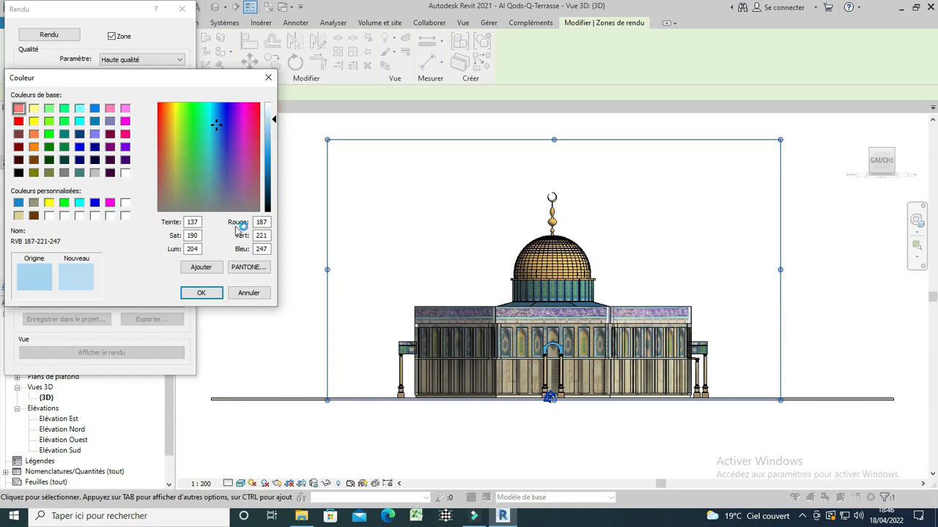
pyautogui.click(199, 293)
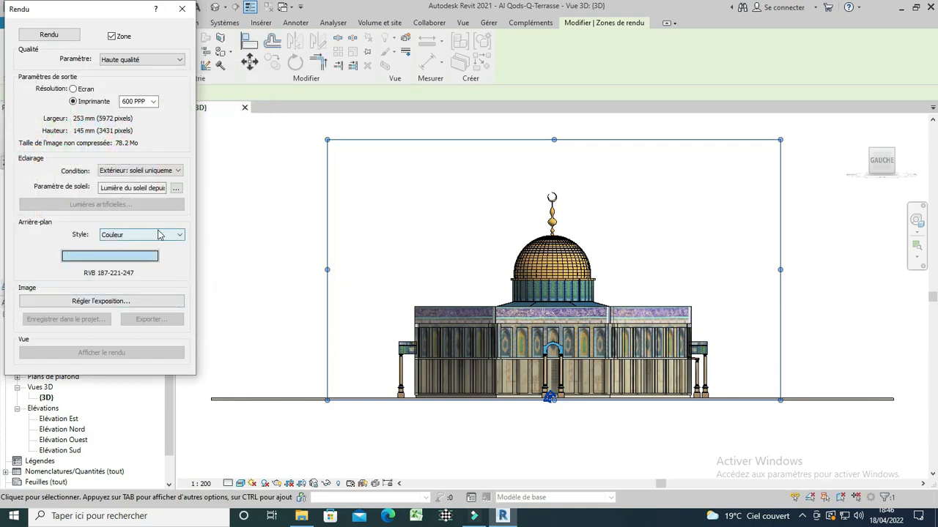
# Step: Render the side view and save the image in the project under the proposed name
pyautogui.click(49, 35)
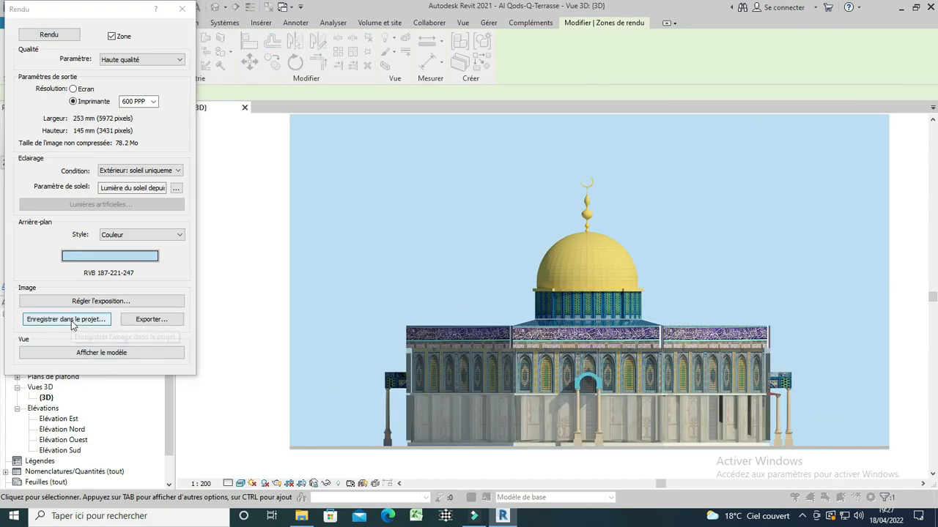
pyautogui.click(71, 321)
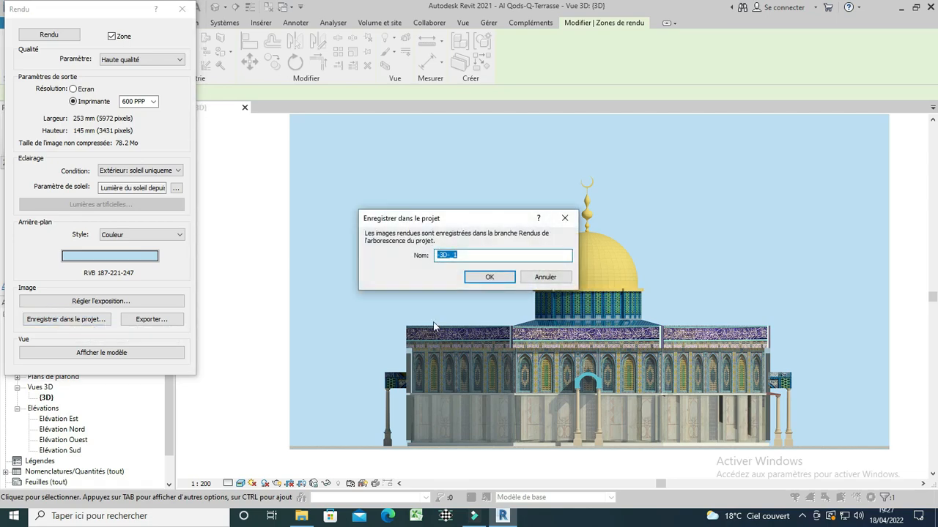
pyautogui.click(490, 277)
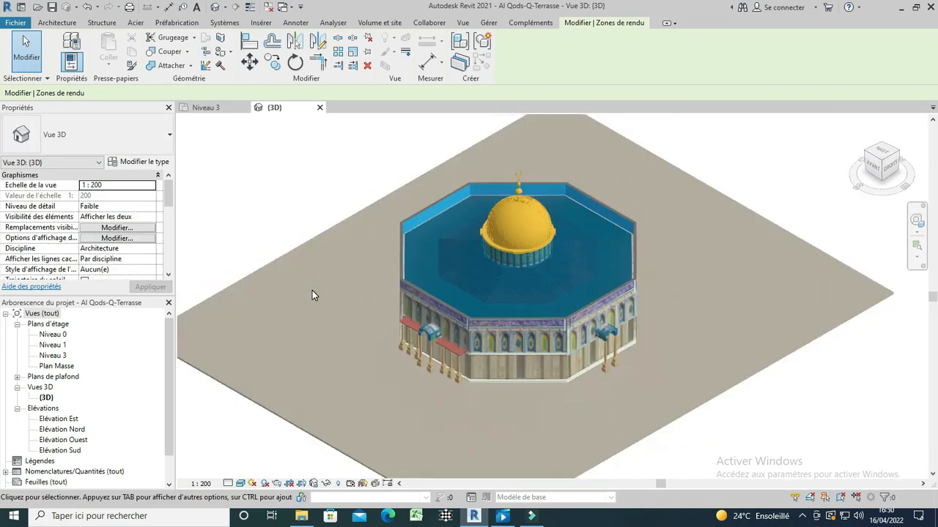
# Step: Open the rendering settings for the axonometric 3D view, enable the render region and narrow both its sides toward the building
pyautogui.click(277, 484)
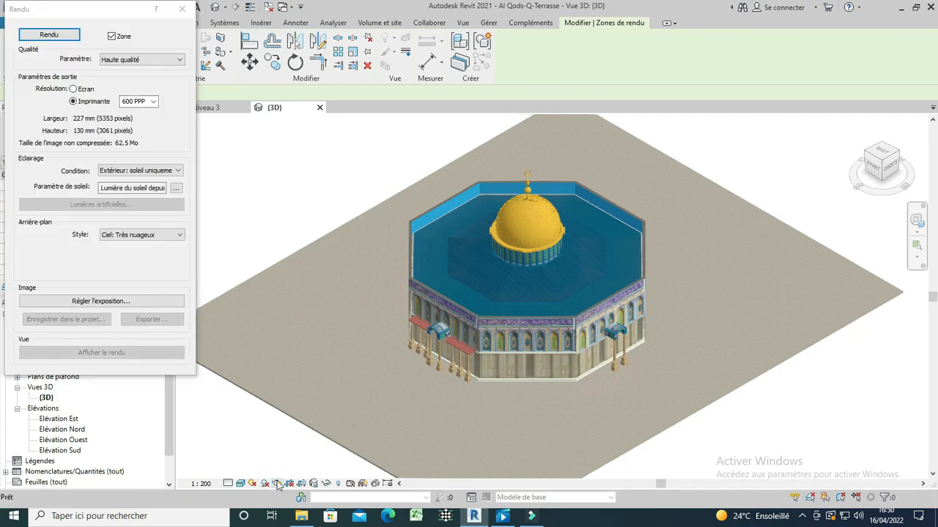
pyautogui.click(112, 36)
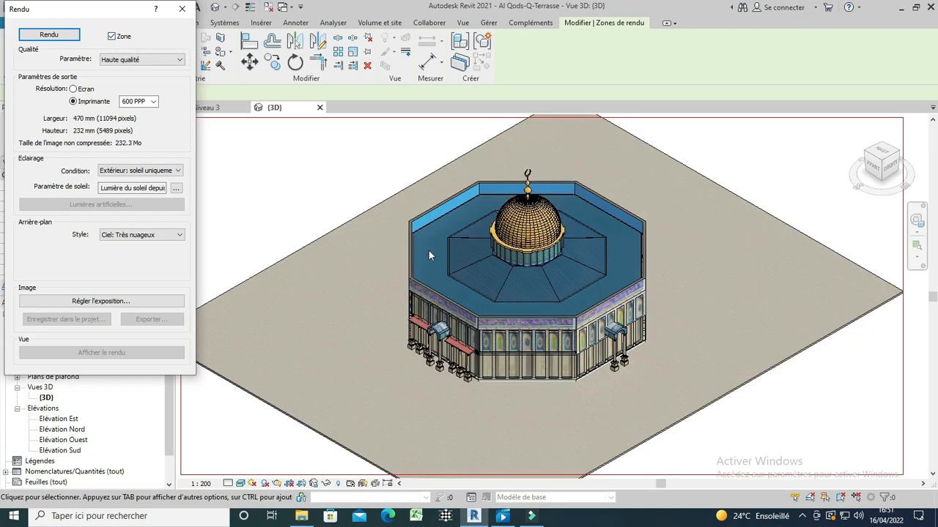
pyautogui.scroll(-1, 428, 254)
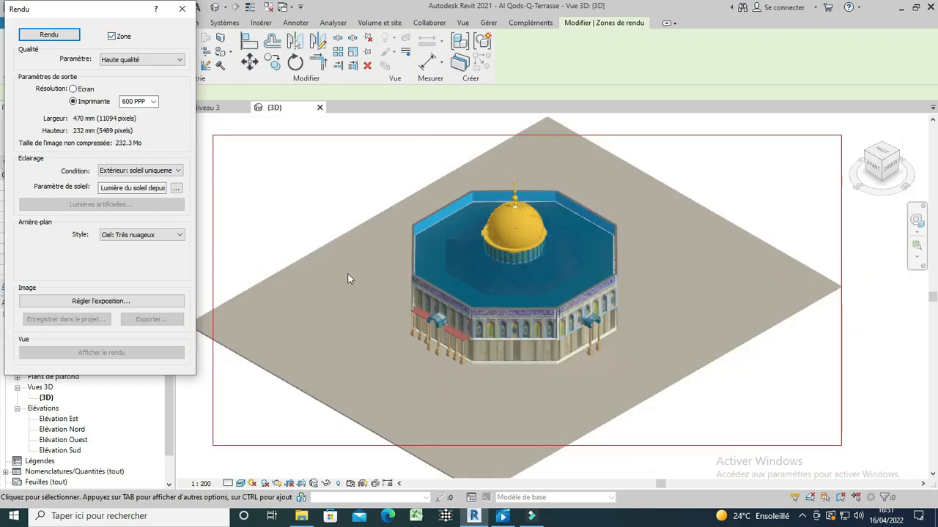
pyautogui.click(213, 240)
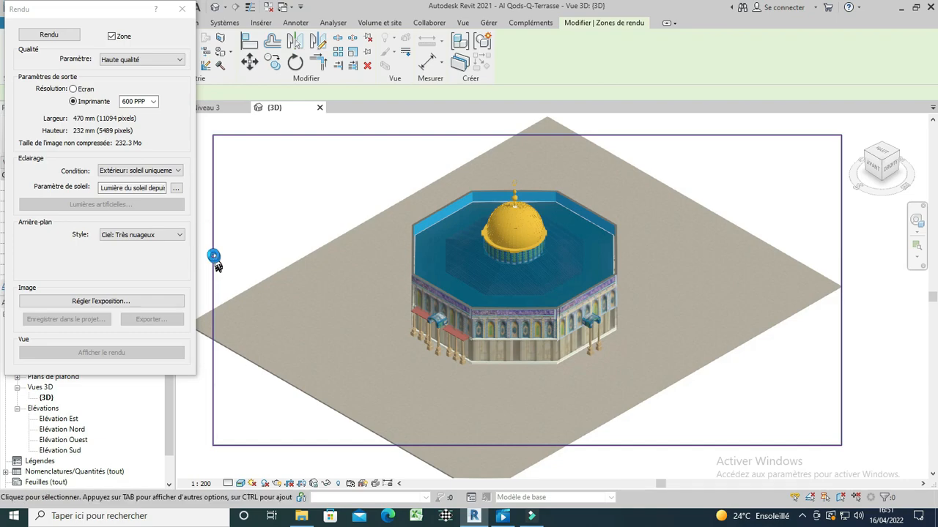
pyautogui.moveTo(212, 254)
pyautogui.mouseDown()
pyautogui.moveTo(220, 296)
pyautogui.moveTo(334, 292)
pyautogui.moveTo(315, 293)
pyautogui.mouseUp()
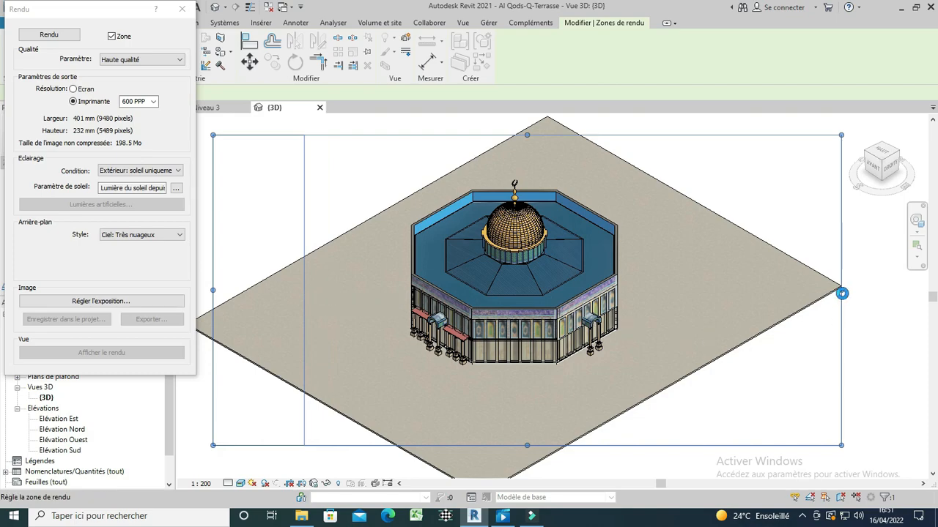
pyautogui.moveTo(842, 293); pyautogui.dragTo(707, 298)
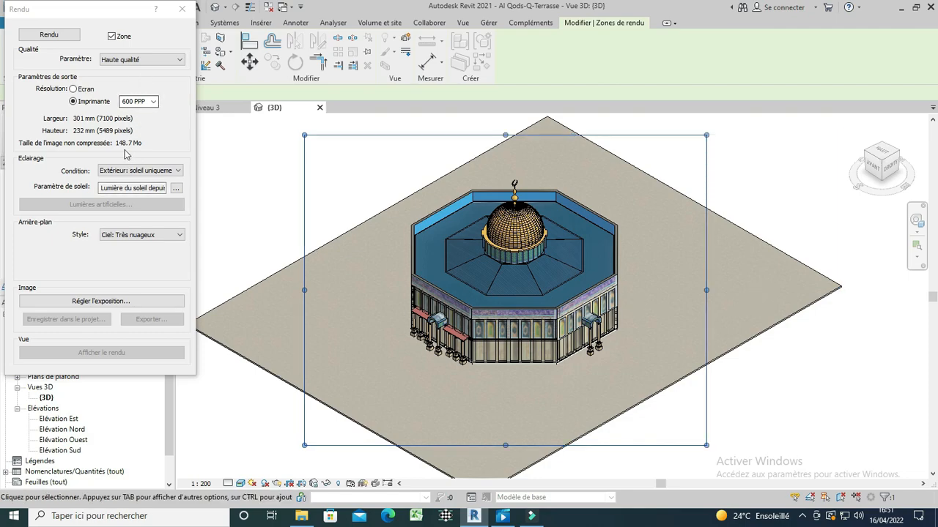
# Step: Set the render's background style to a plain colour (Couleur) and render the axonometric view
pyautogui.click(180, 234)
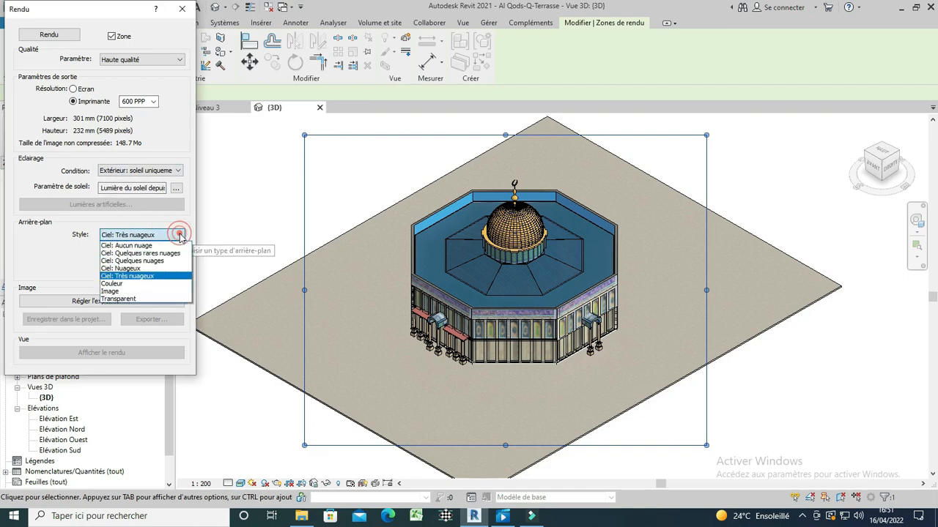
pyautogui.click(117, 283)
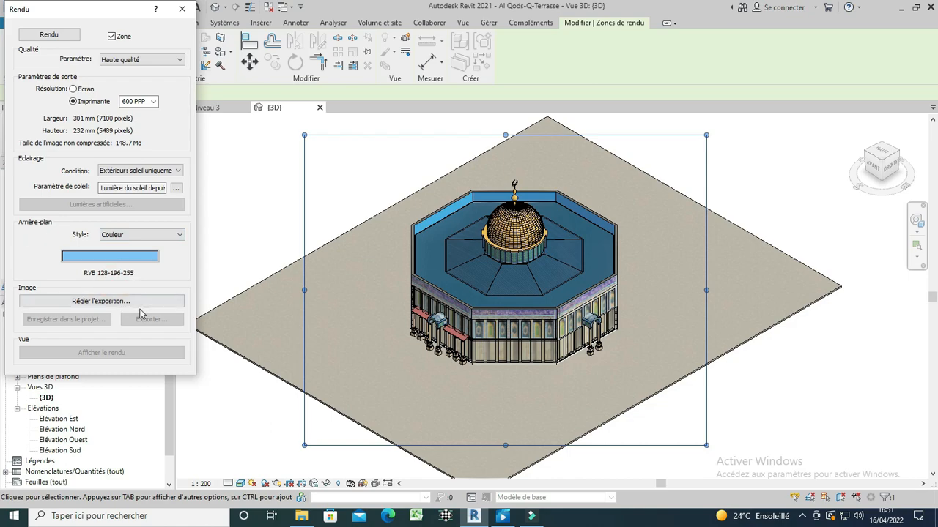
pyautogui.click(50, 35)
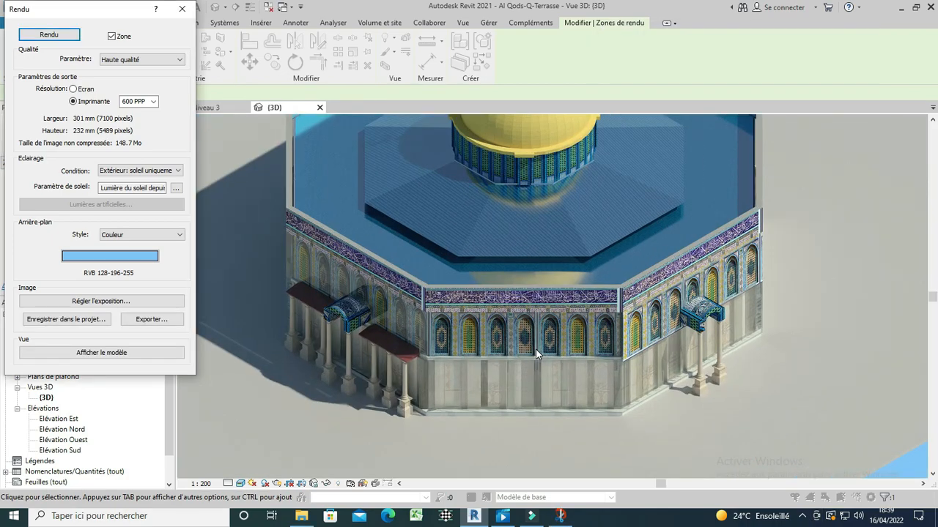
# Step: Examine the rendered axonometric image, from the facade's tiled windows and calligraphy band to the dome and roof
pyautogui.scroll(5, 536, 351)
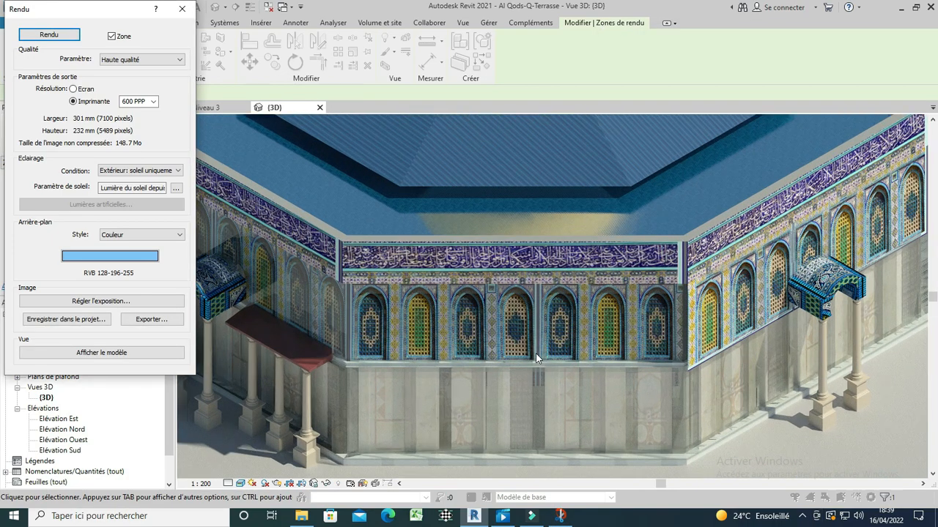
pyautogui.scroll(3, 536, 353)
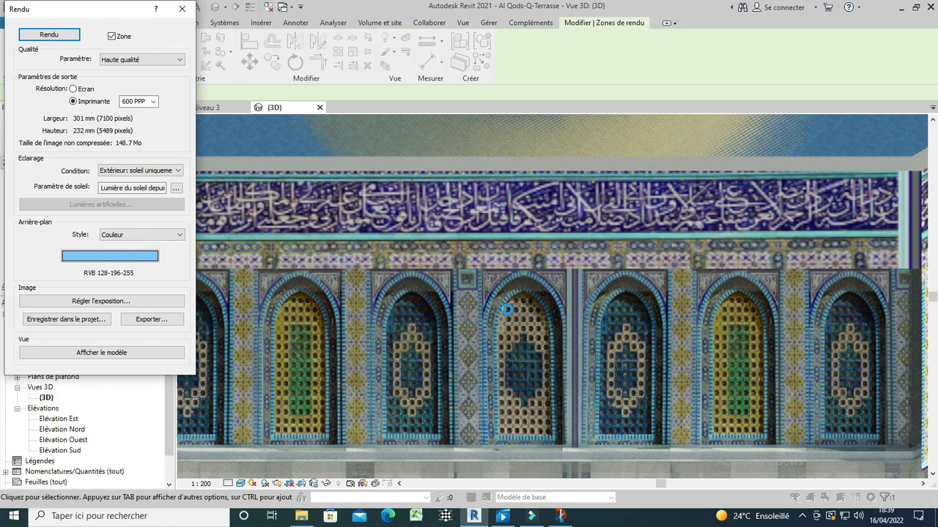
pyautogui.scroll(-6, 508, 312)
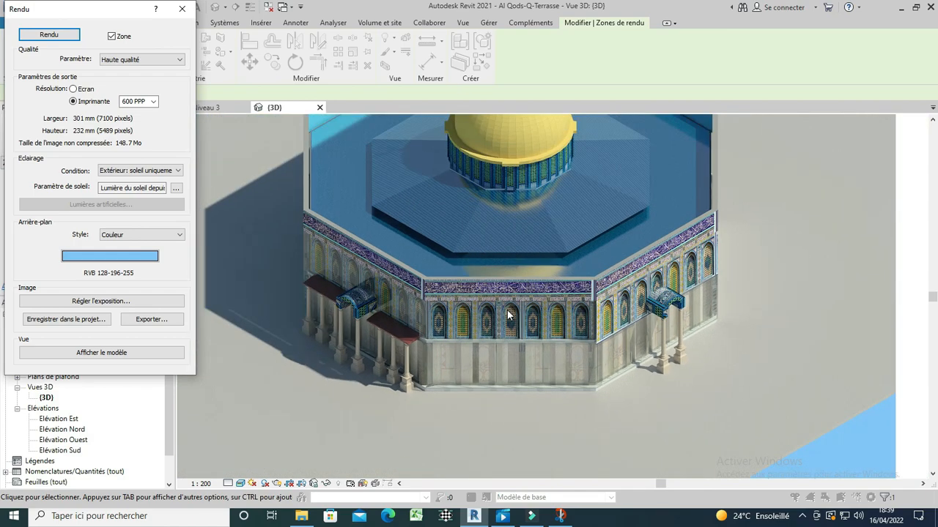
pyautogui.scroll(-2, 488, 272)
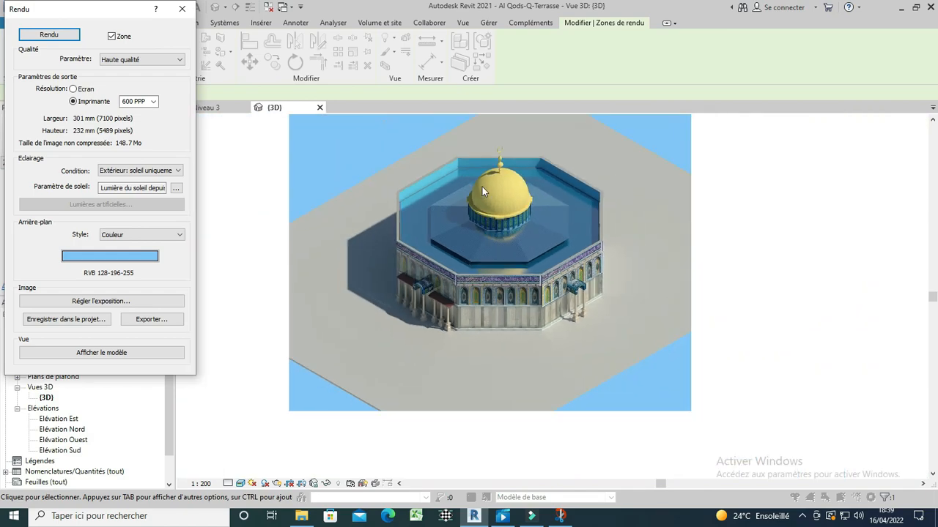
pyautogui.scroll(1, 555, 135)
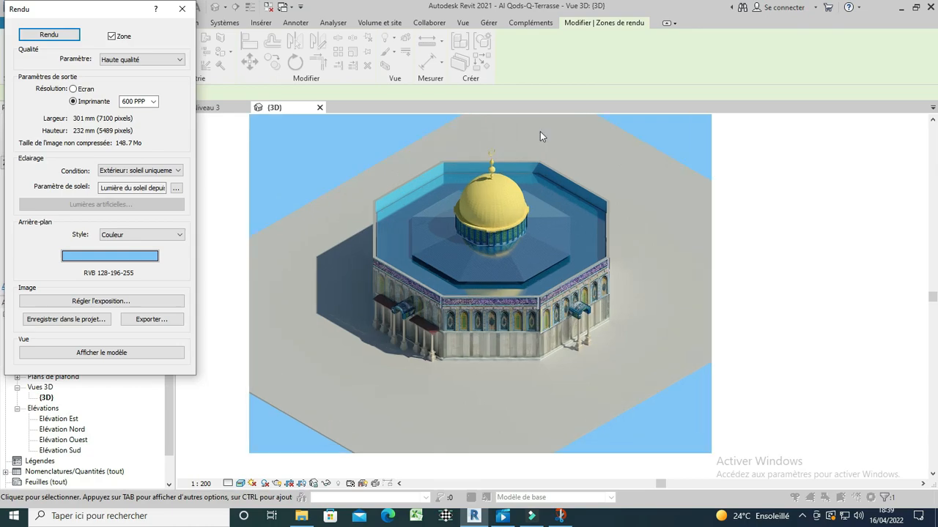
pyautogui.scroll(1, 540, 133)
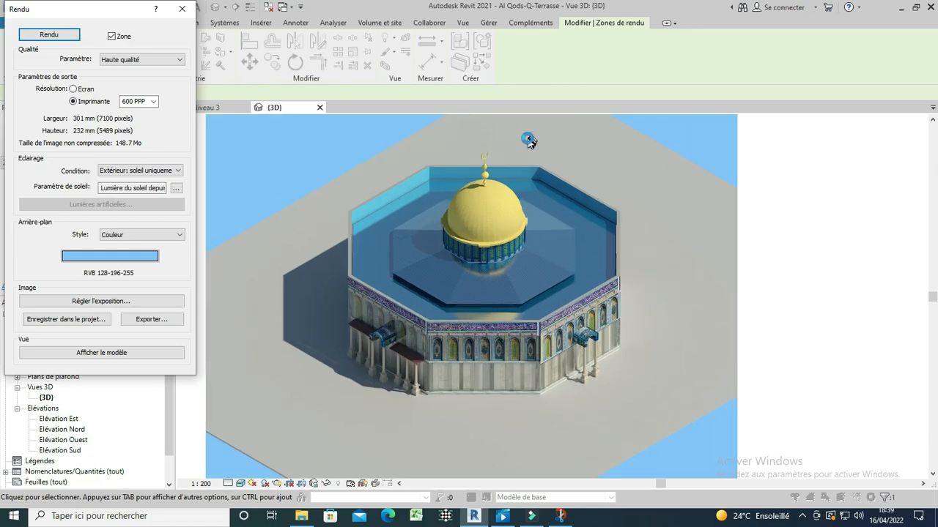
pyautogui.scroll(1, 552, 151)
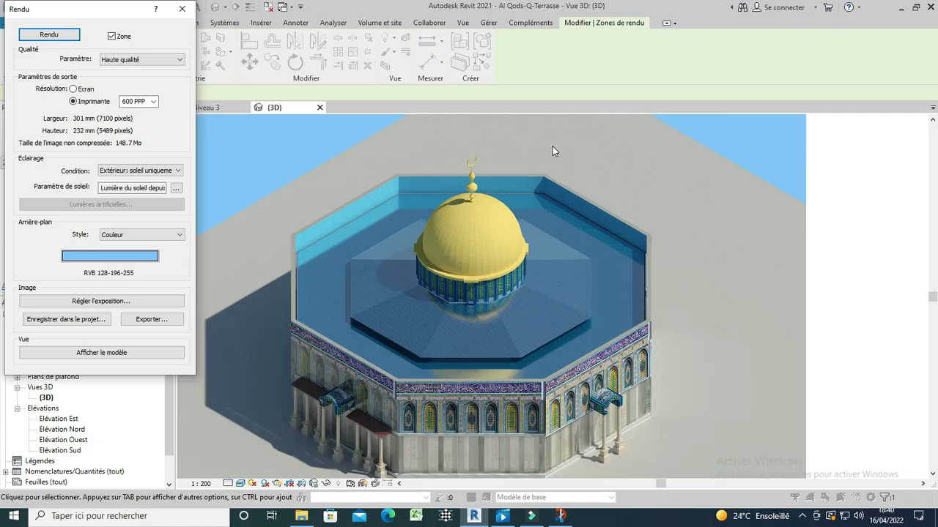
pyautogui.scroll(-1, 554, 157)
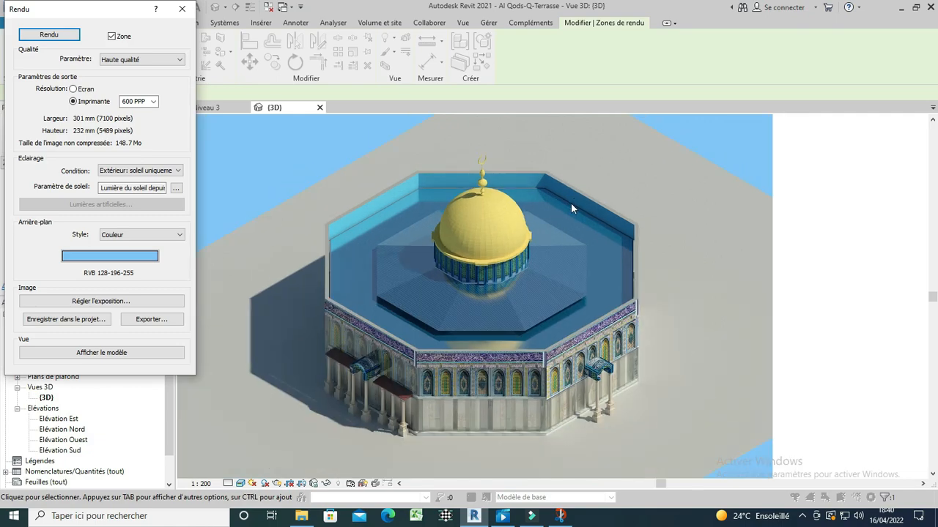